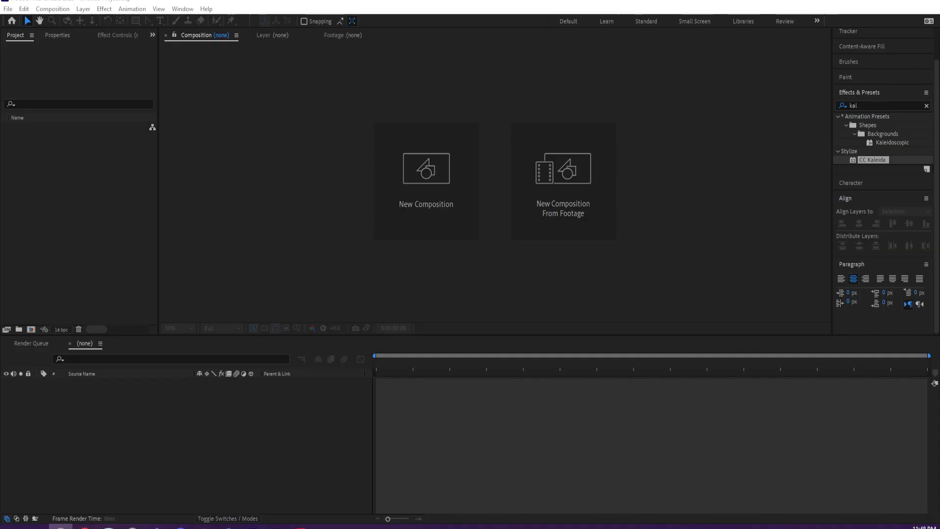
- Switch to Creative Cloud Desktop, bring its window fully into view and maximize it
left_click(301, 527)
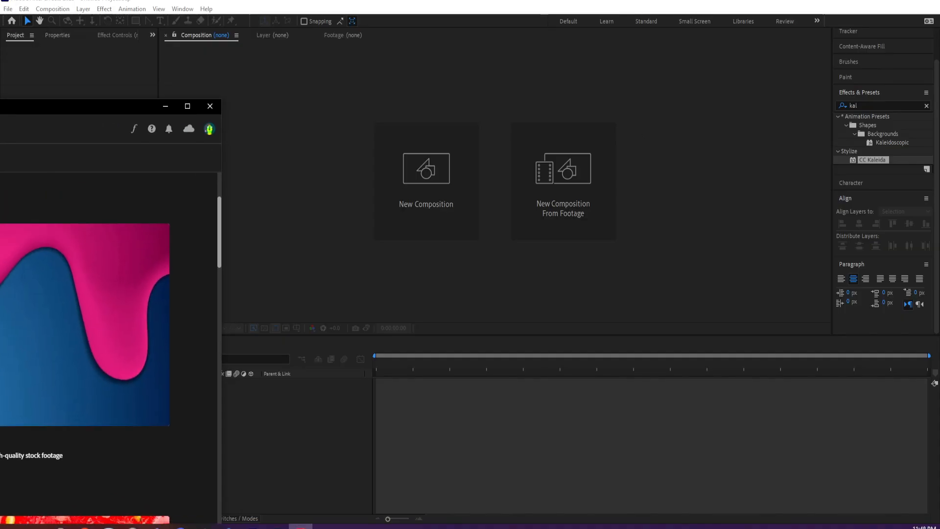
left_click_drag(0, 106, 0, 98)
left_click_drag(0, 64, 372, 104)
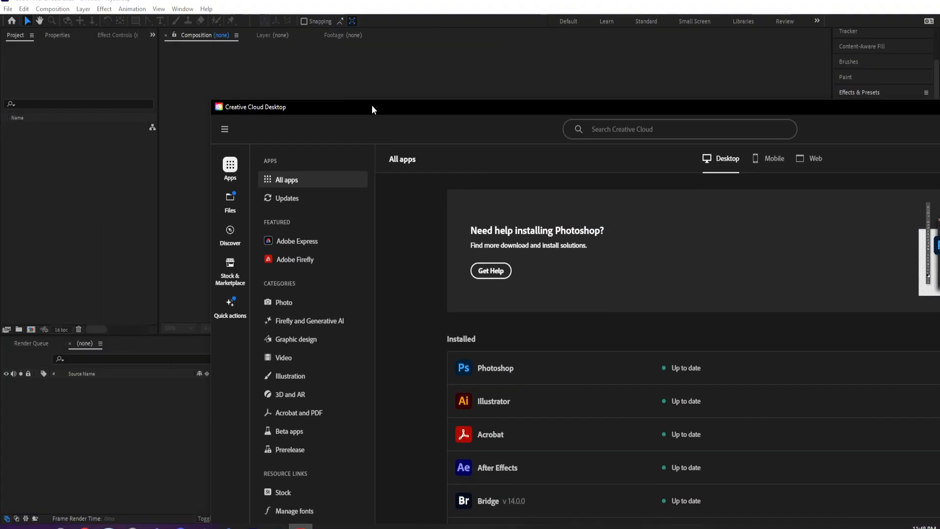
double_click(372, 105)
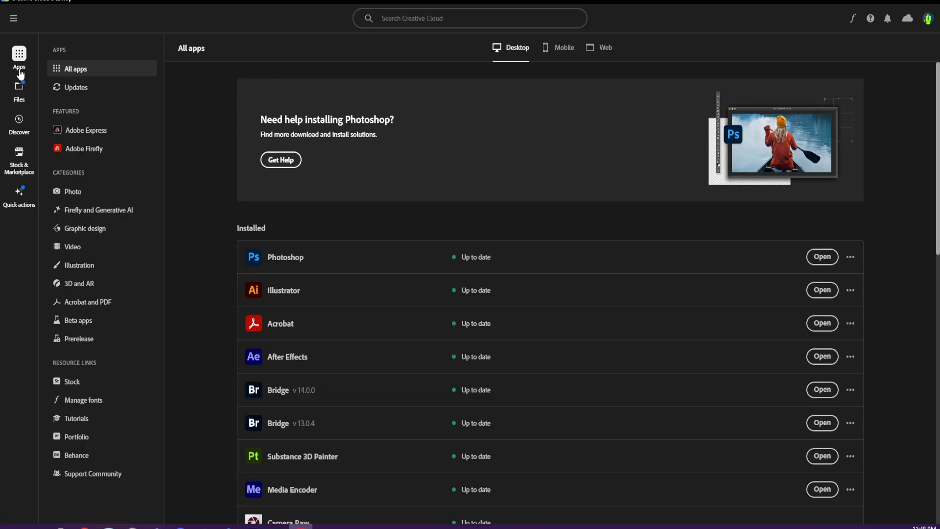
- Show the free Adobe Stock assets in Stock & Marketplace and skip the introductory tour
left_click(16, 152)
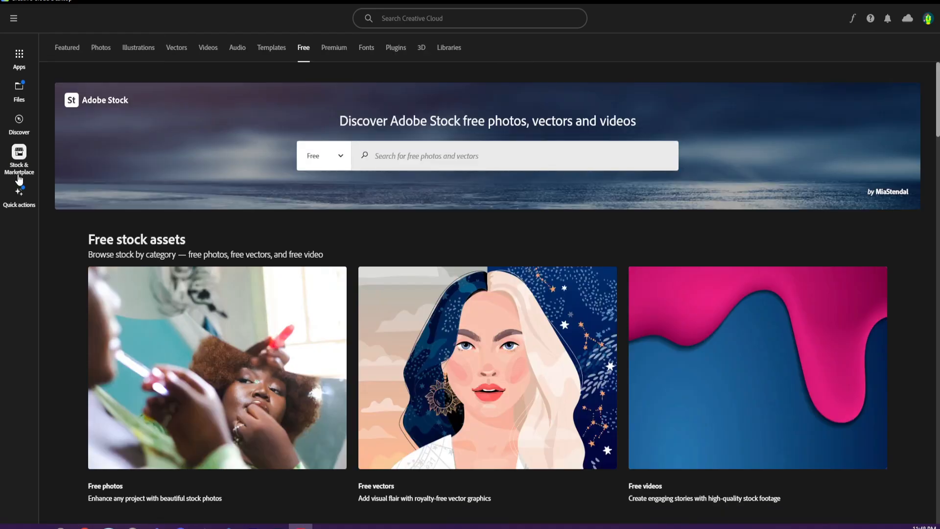
left_click(65, 49)
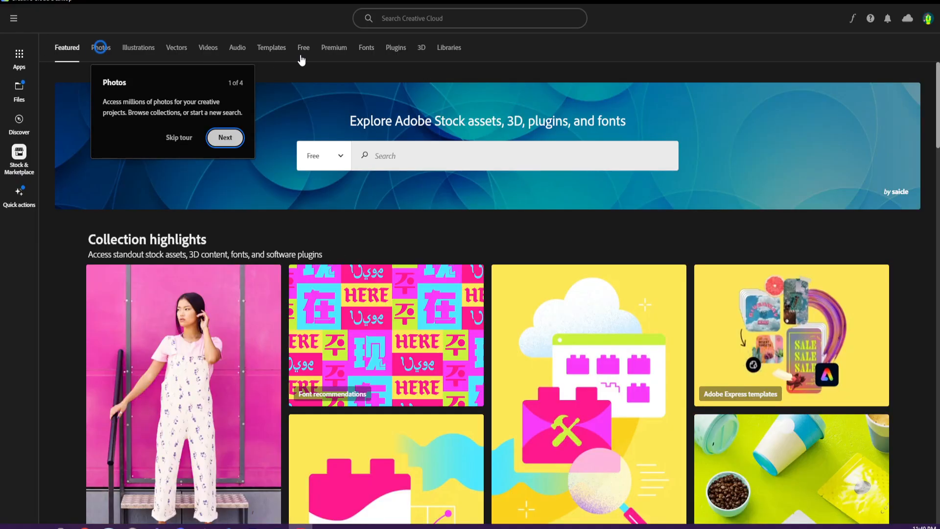
left_click(304, 51)
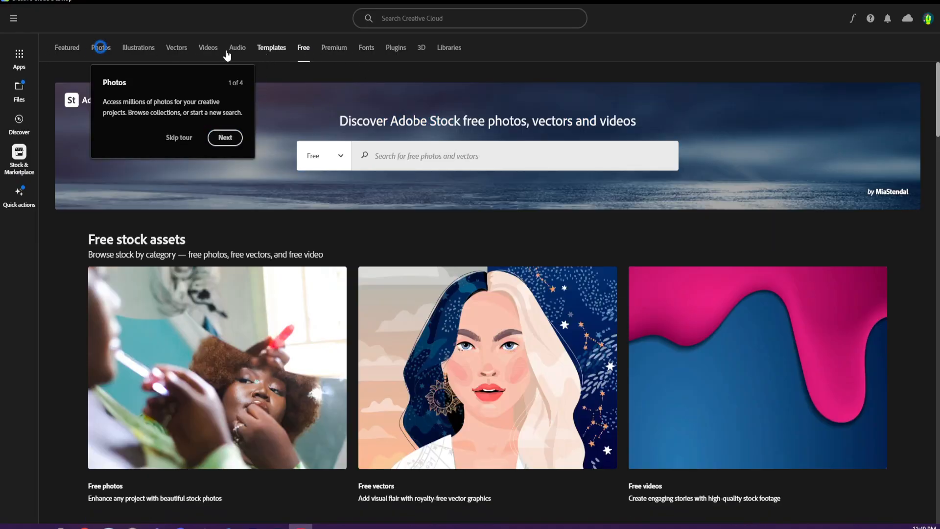
left_click(179, 138)
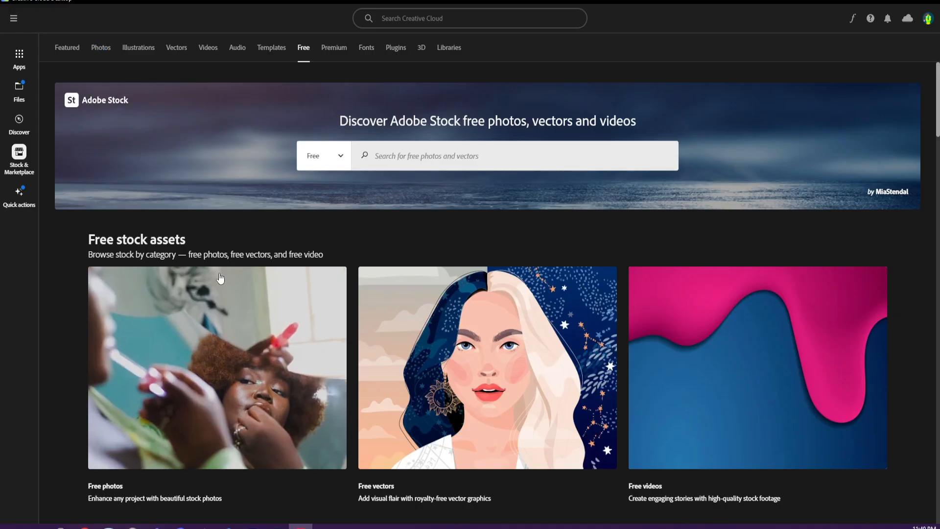
- Open the free photos collection on the Adobe Stock website and search it for "butterfly"
scroll(199, 294, "down", 3)
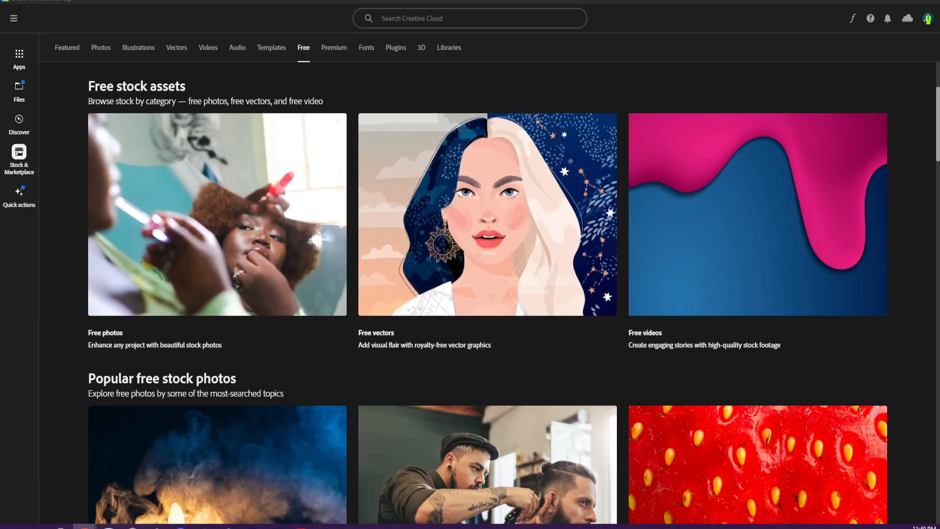
left_click_drag(0, 181, 416, 129)
double_click(389, 134)
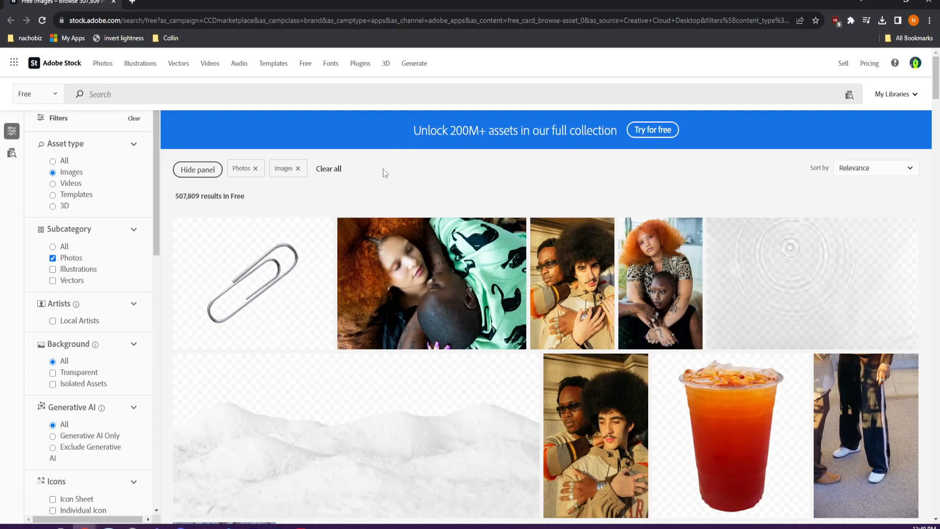
left_click(290, 87)
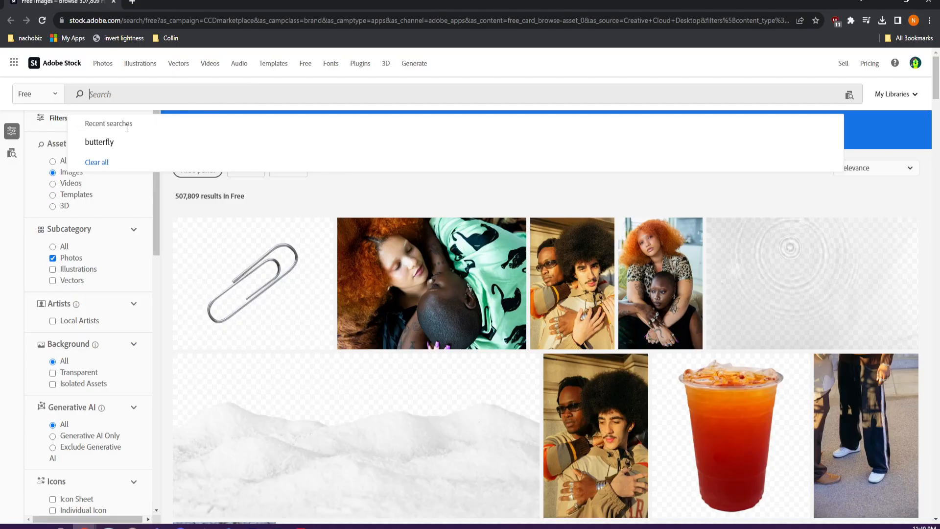
left_click(126, 143)
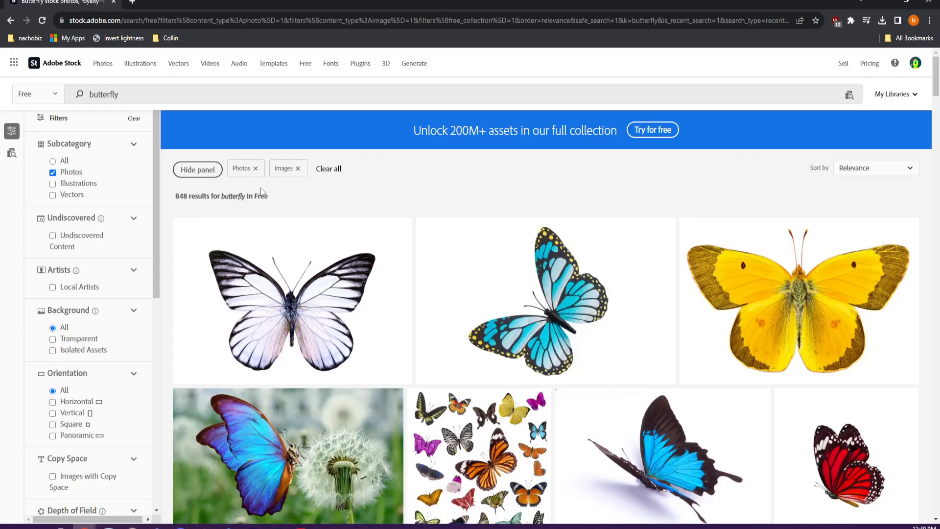
- Select the red common tiger butterfly photo from the search results and open it in Photoshop
scroll(478, 349, "down", 2)
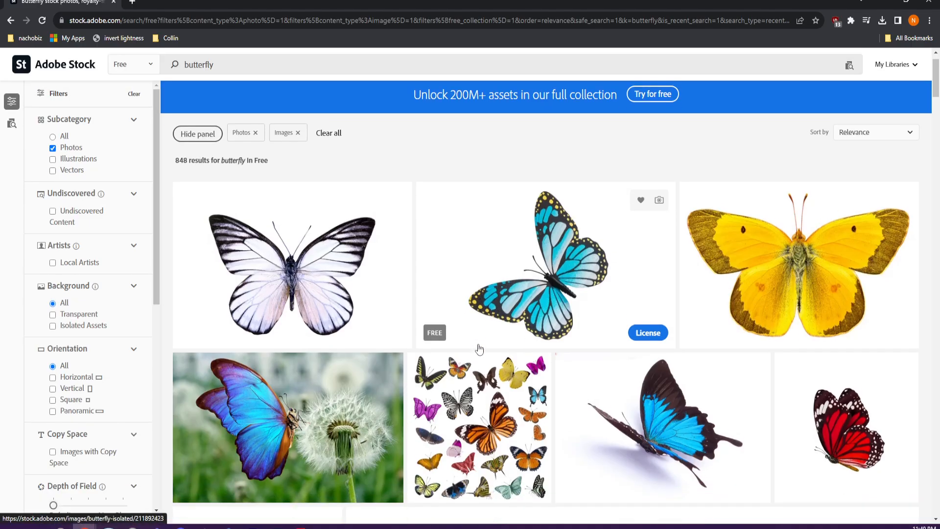
scroll(479, 349, "down", 2)
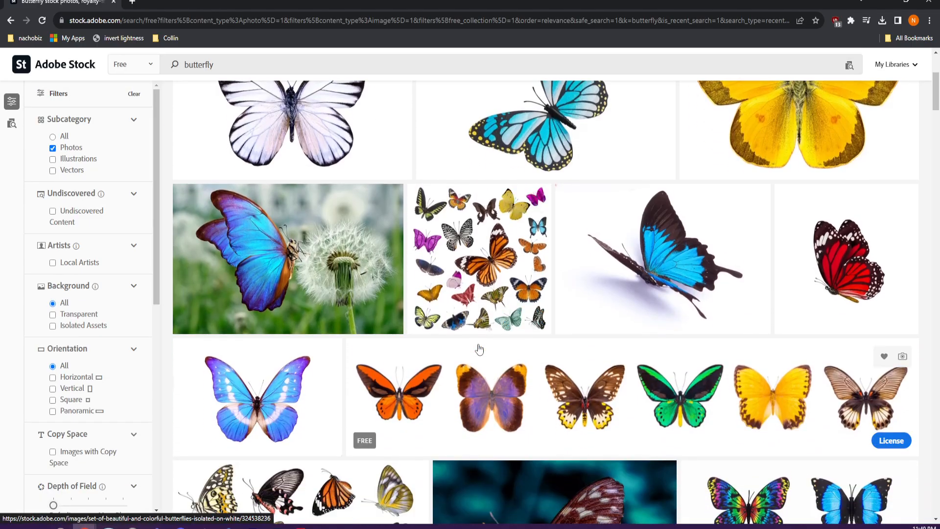
left_click(807, 259)
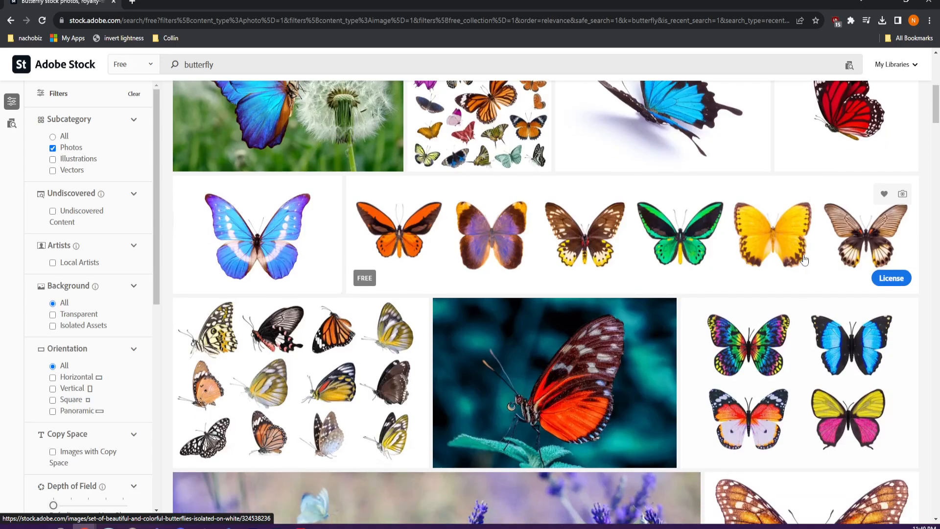
scroll(564, 281, "down", 2)
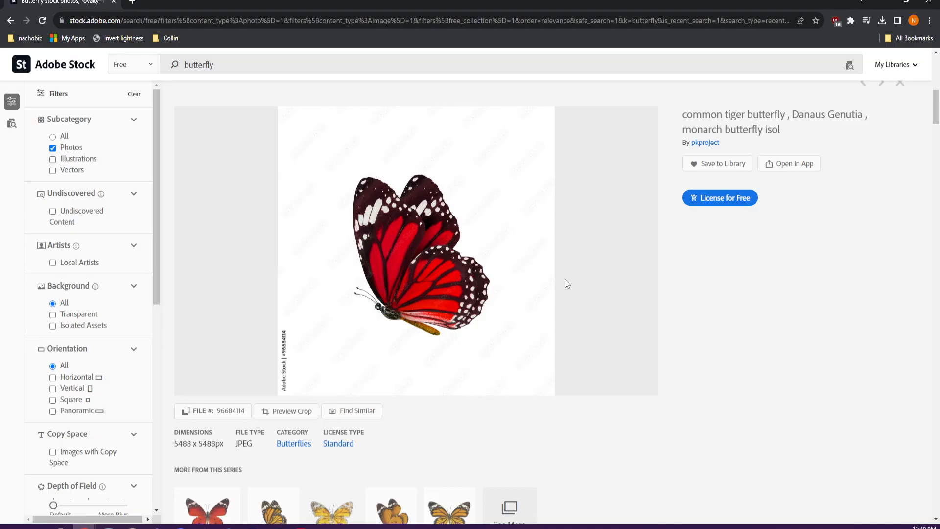
left_click(783, 168)
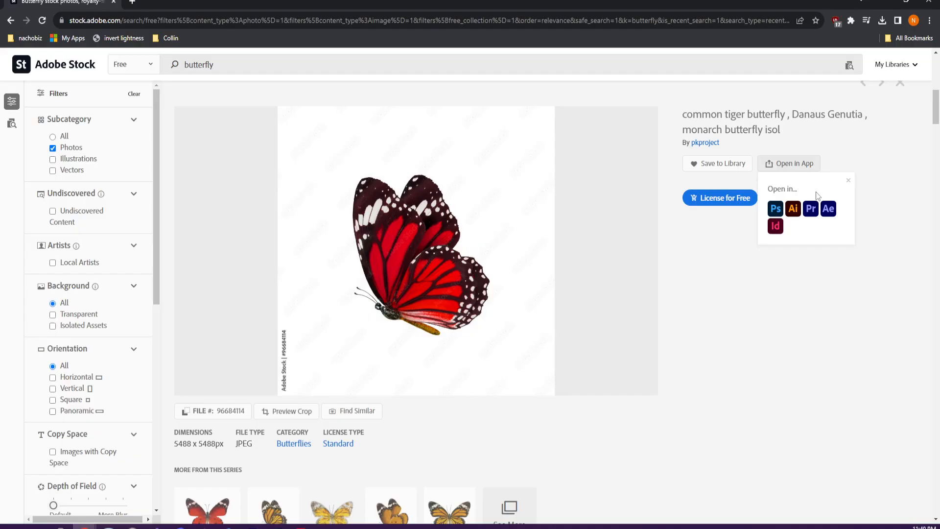
left_click(777, 212)
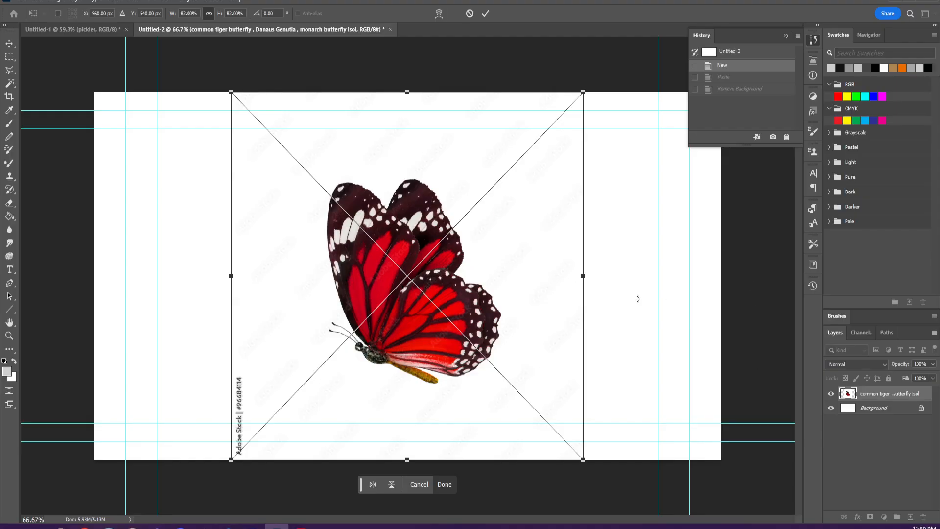
- Commit the placement of the butterfly image in the Untitled-2 document
left_click(21, 2)
key("Escape")
key("Return")
left_click(21, 1)
left_click(31, 18)
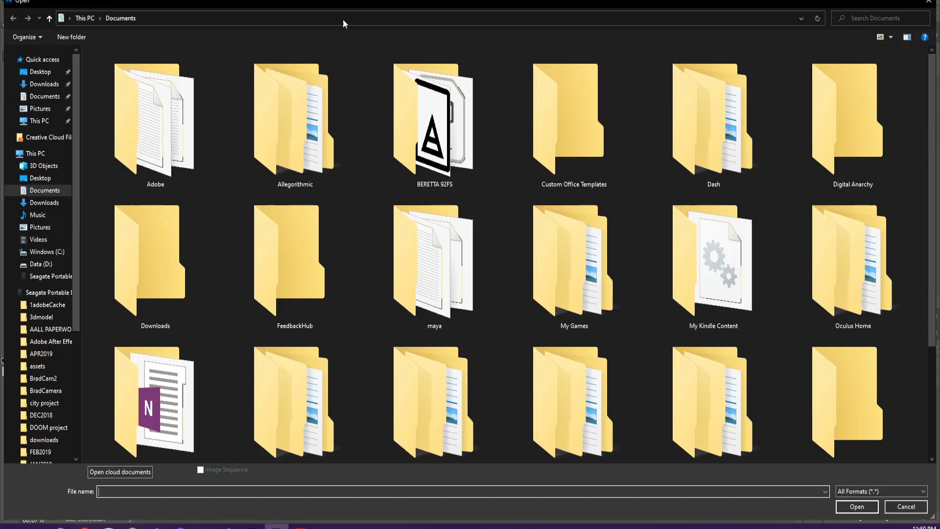
key("Escape")
left_click(20, 2)
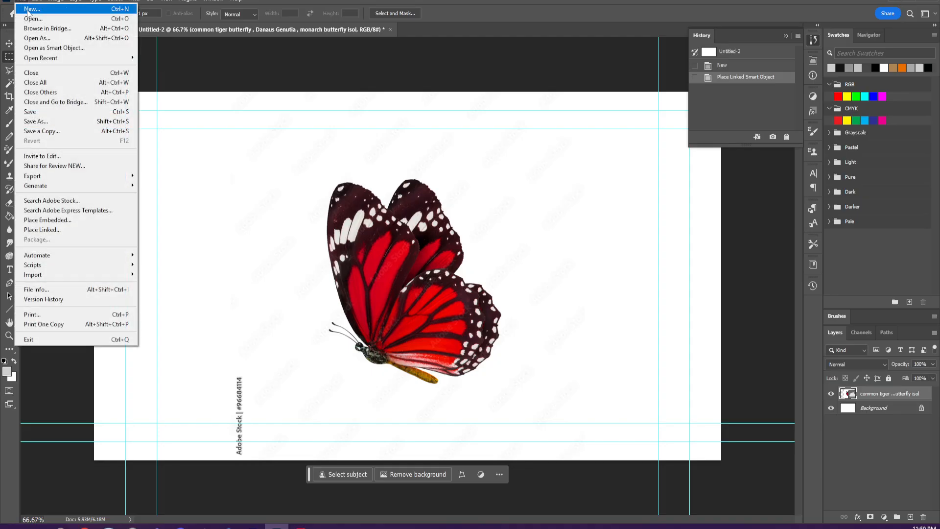
left_click(30, 9)
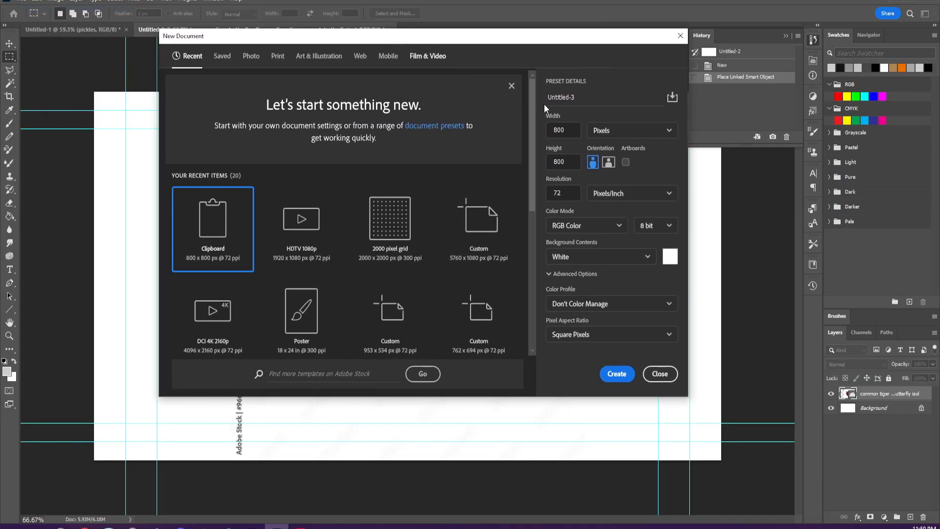
left_click(432, 57)
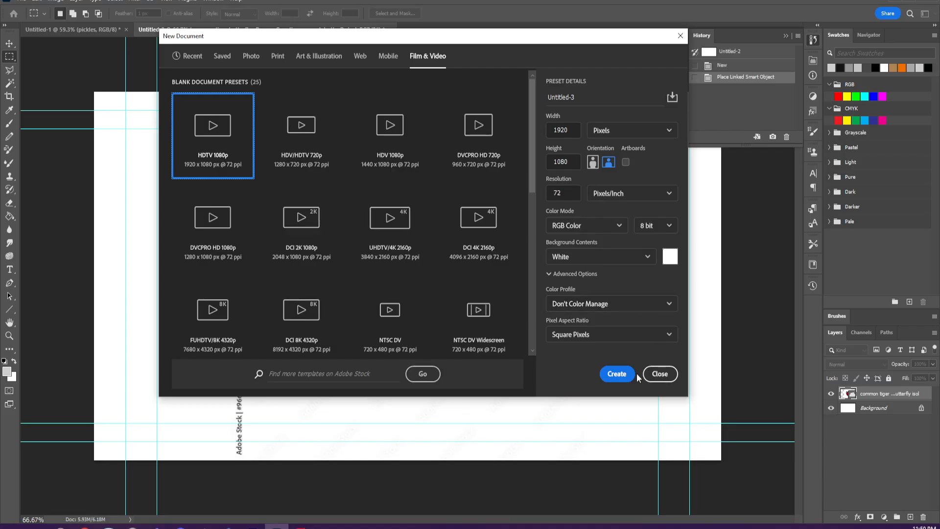
left_click(661, 375)
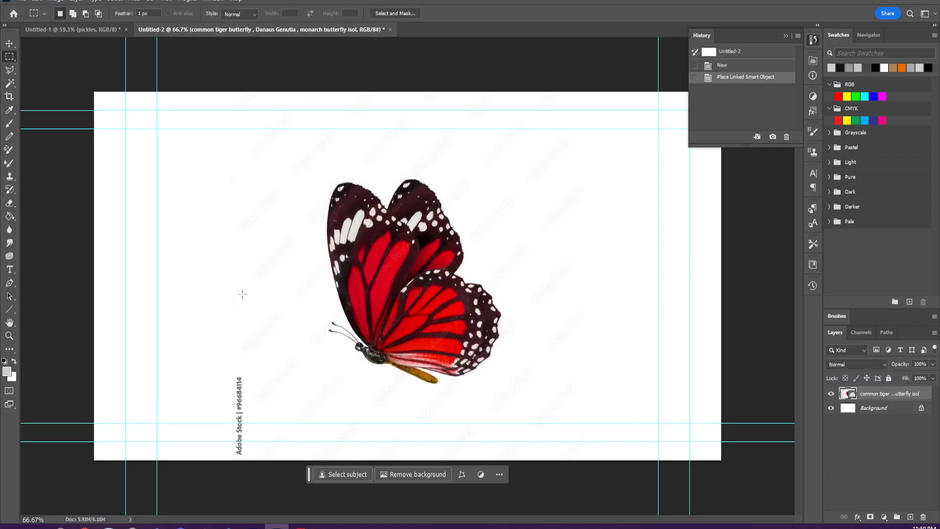
- Hide the white Background layer and remove the background from the butterfly layer
left_click(881, 409)
left_click(831, 408)
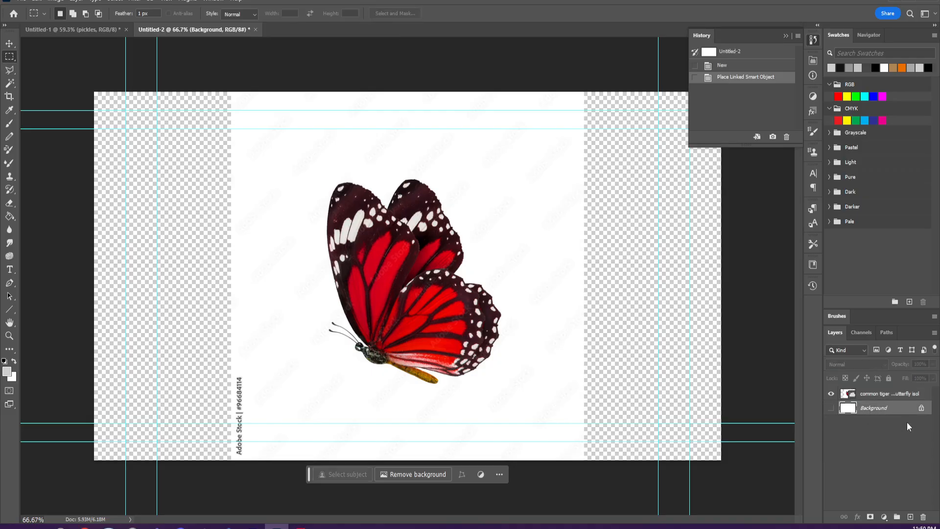
left_click(881, 394)
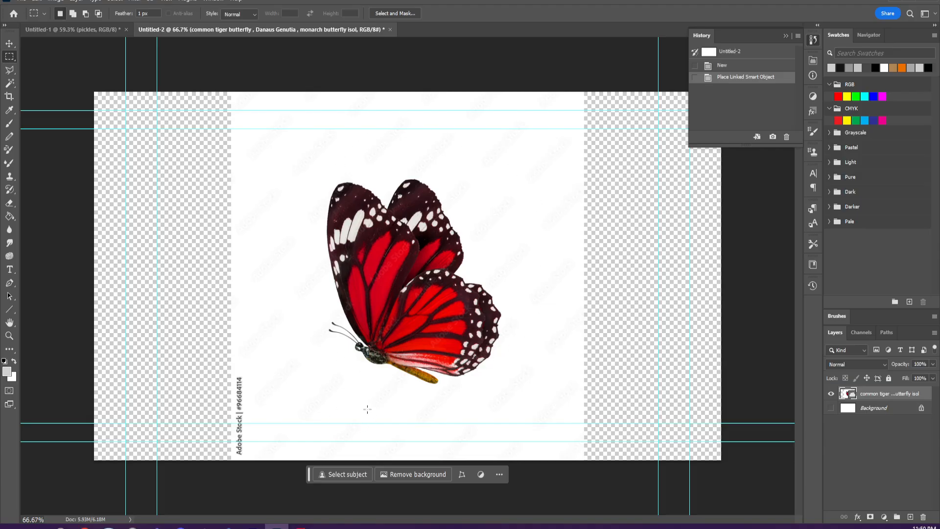
left_click(411, 474)
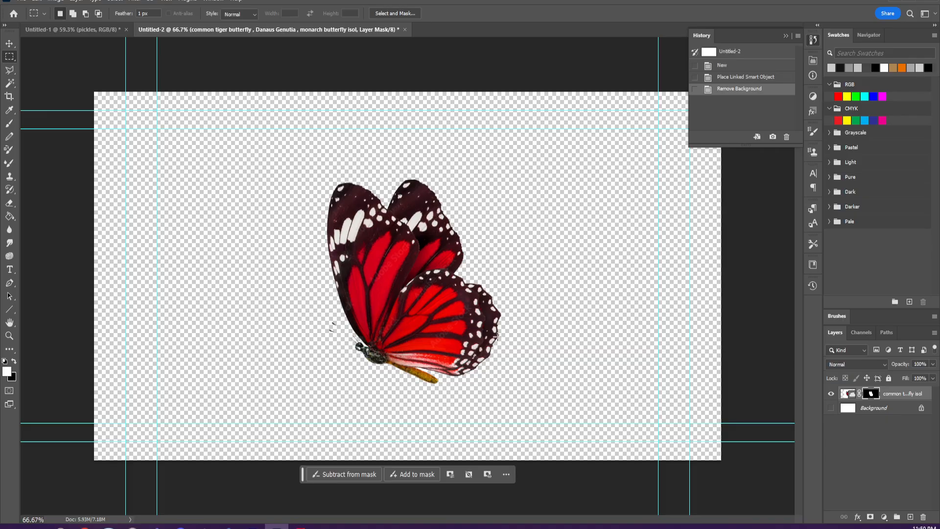
- Add to the butterfly's layer mask with a 1 px brush, painting along the missing antennae near its head
left_click(422, 474)
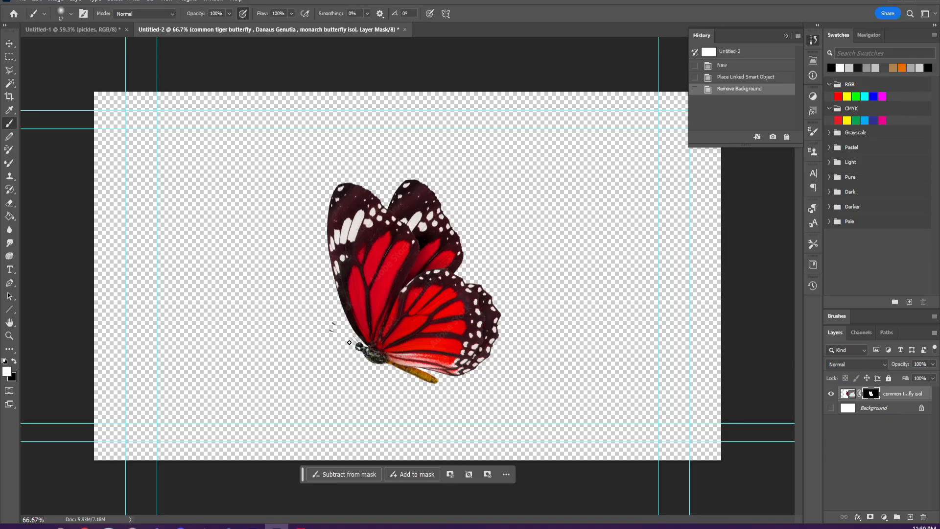
left_click(63, 13)
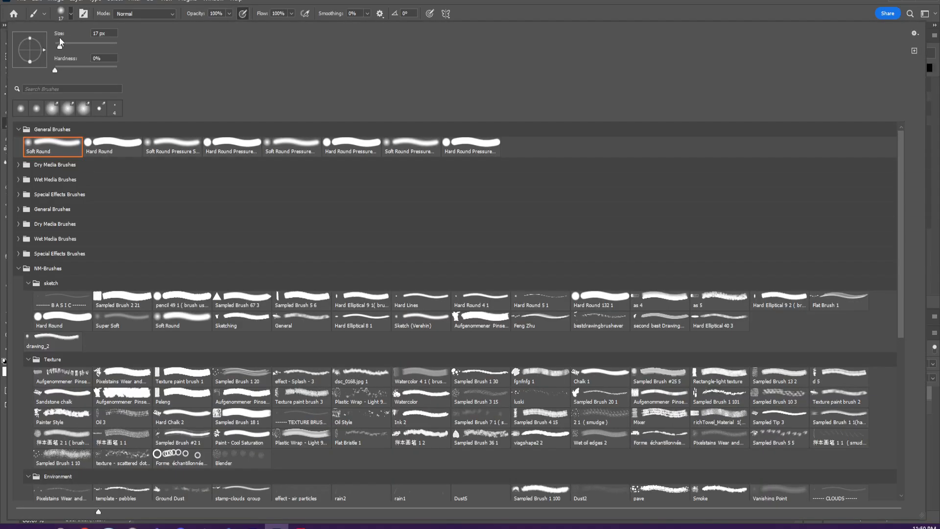
left_click_drag(60, 39, 57, 43)
key("Return")
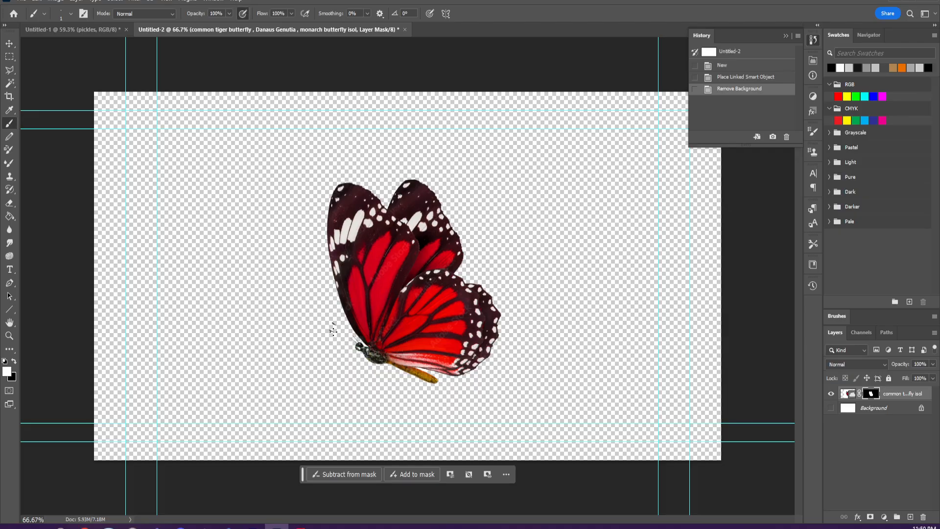
left_click(333, 331)
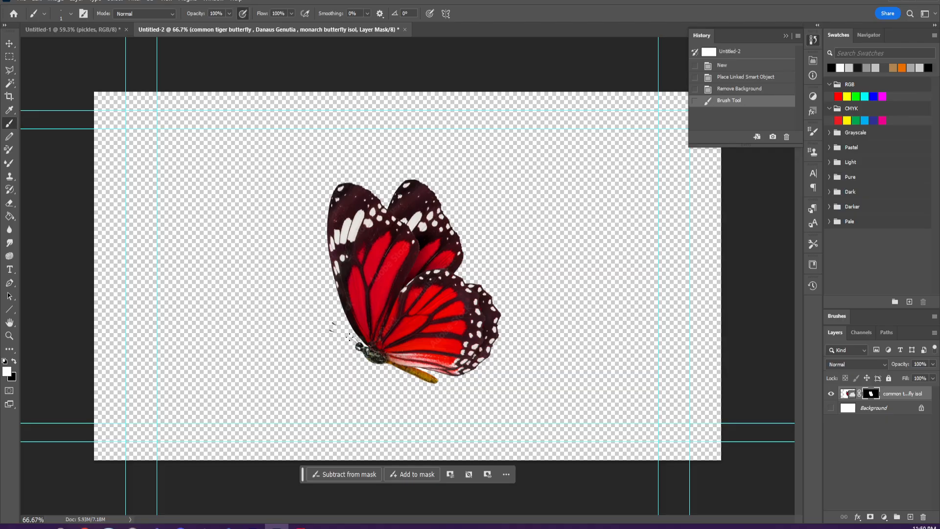
left_click(351, 338)
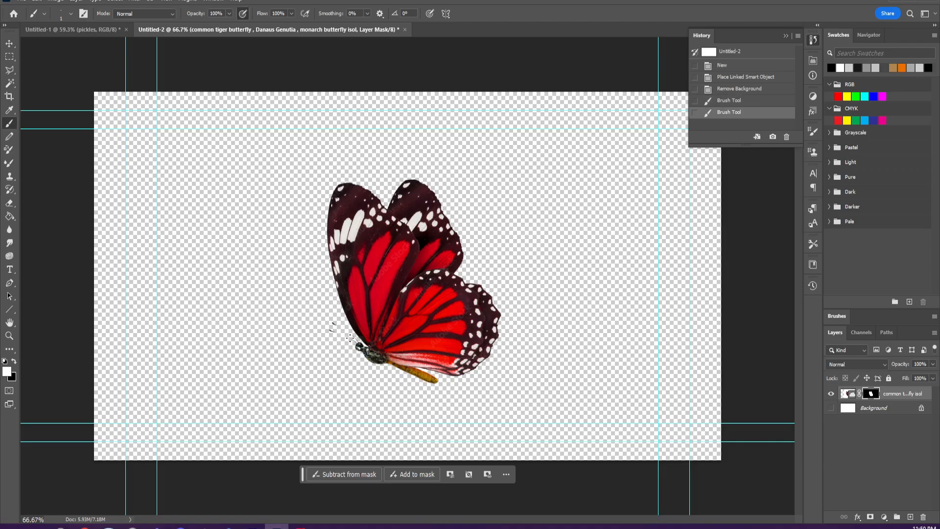
left_click_drag(332, 331, 334, 335)
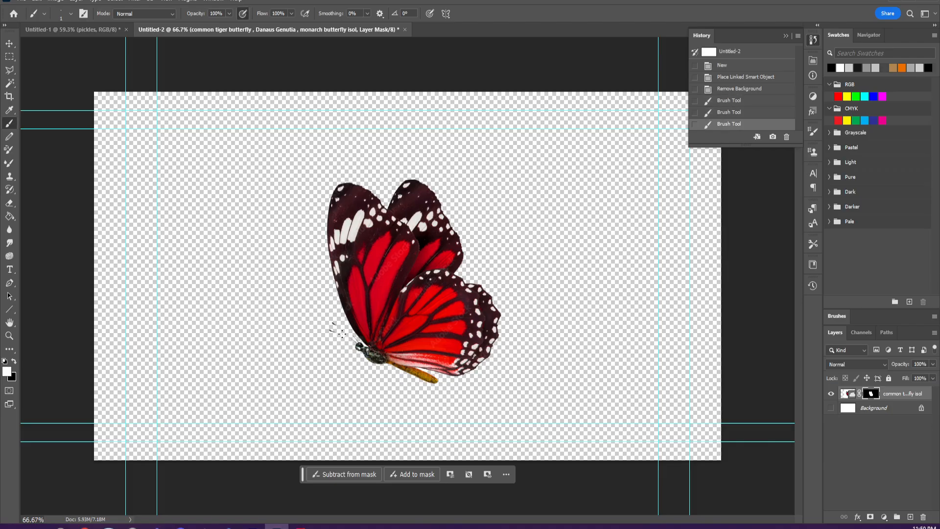
left_click(342, 334)
left_click(335, 332)
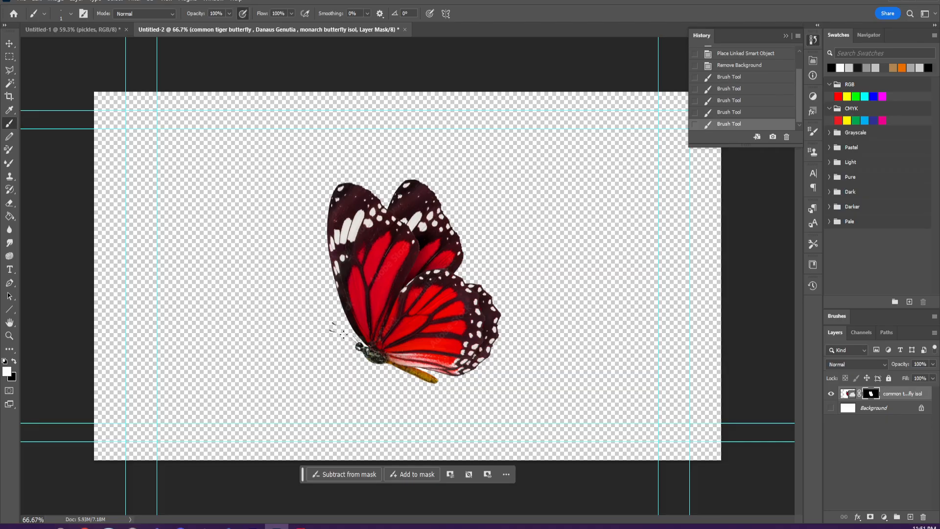
left_click(344, 334)
left_click(353, 335)
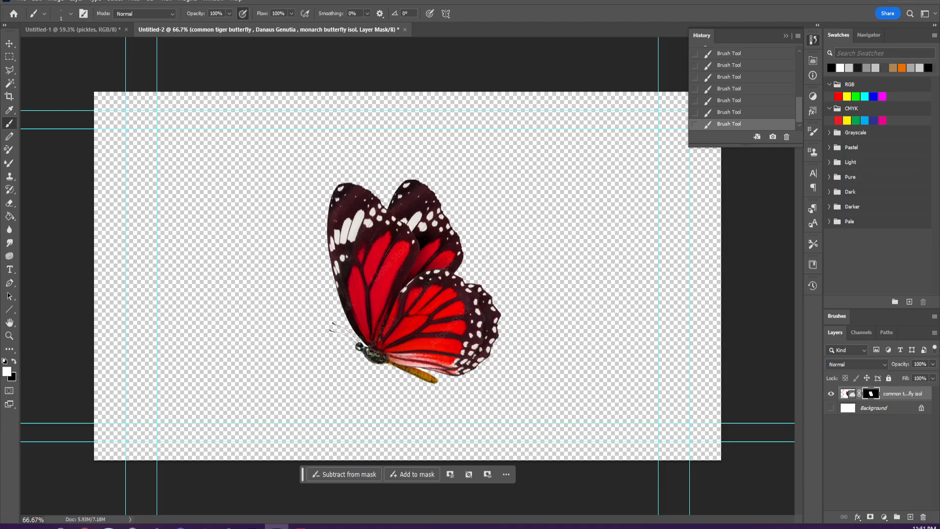
right_click(898, 395)
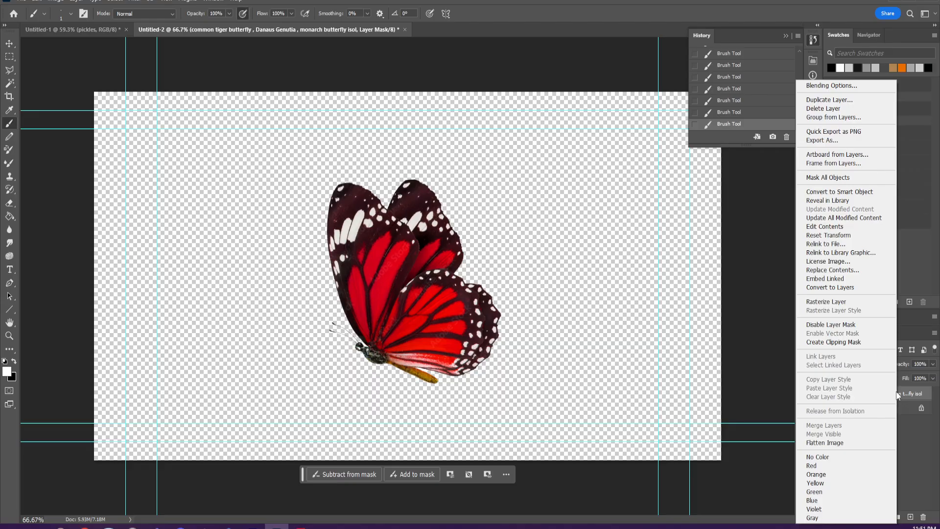
left_click(898, 394)
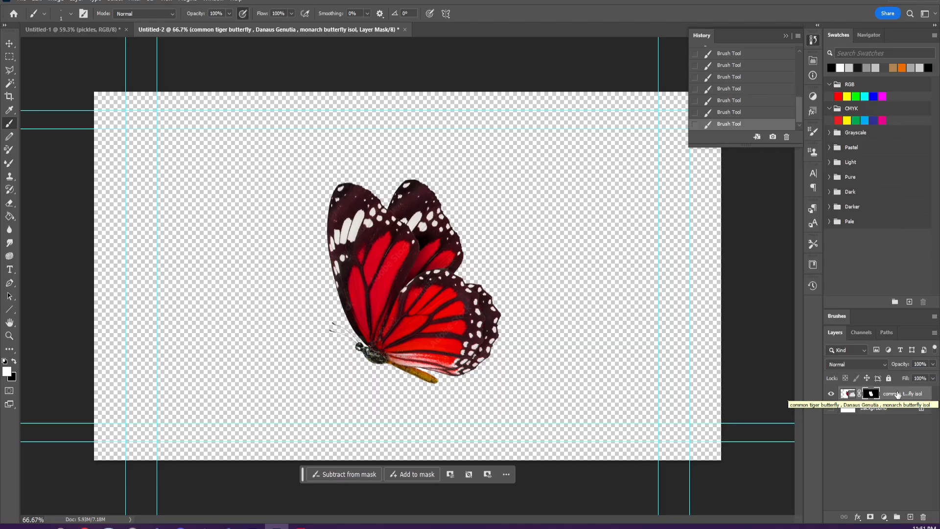
right_click(873, 394)
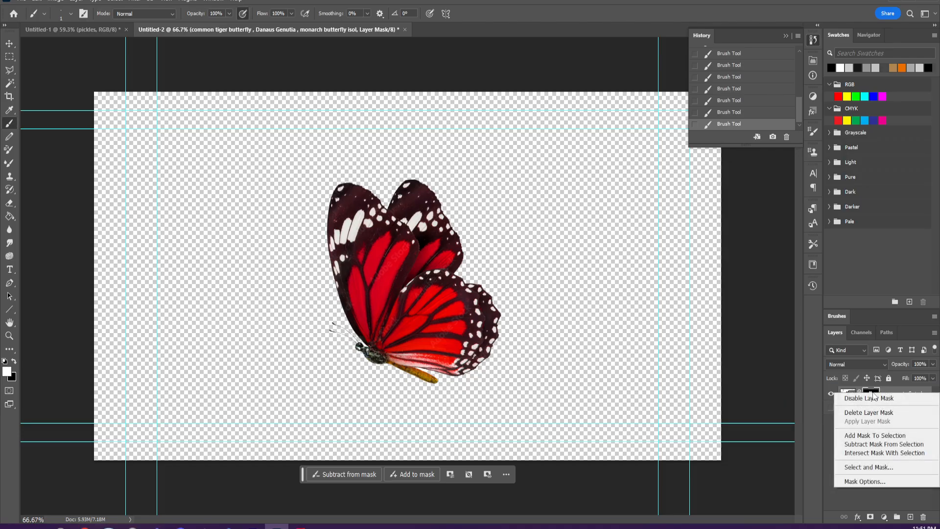
left_click(870, 444)
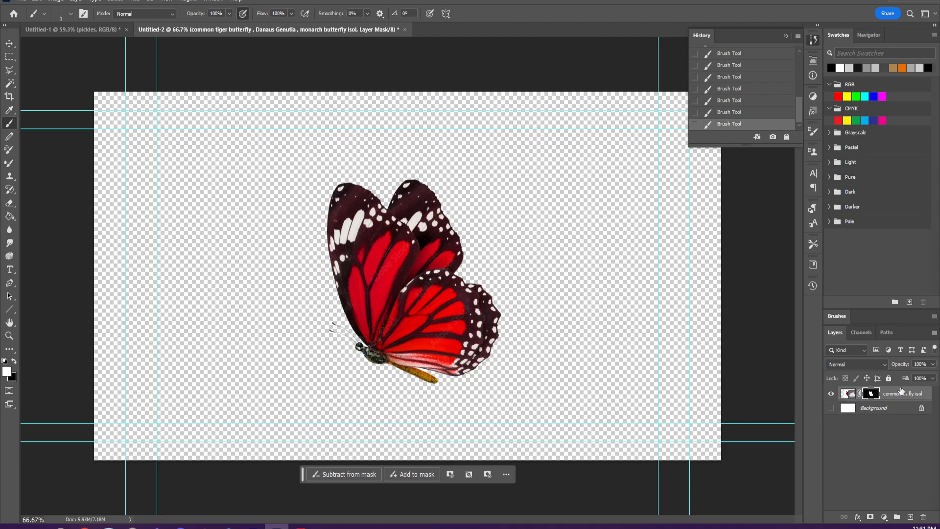
right_click(870, 395)
key("Escape")
double_click(875, 395)
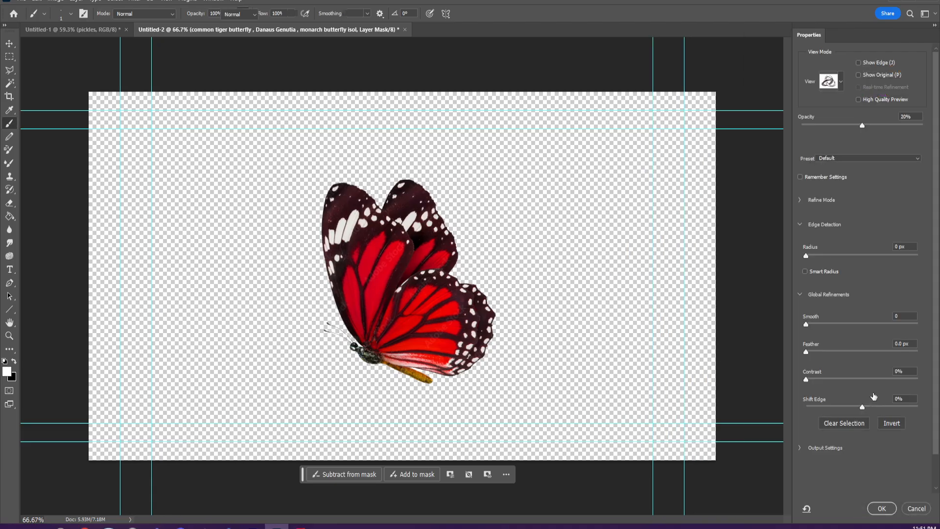
left_click(916, 509)
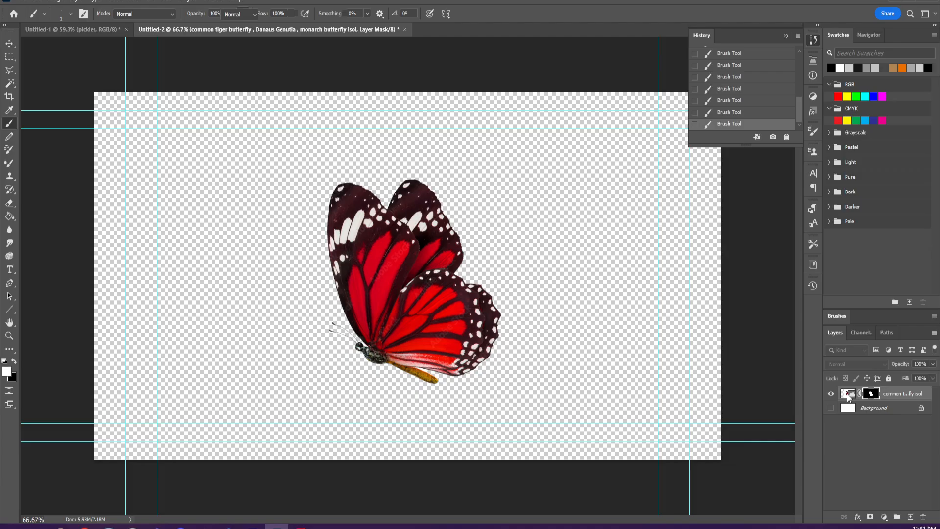
right_click(864, 400)
left_click(869, 395)
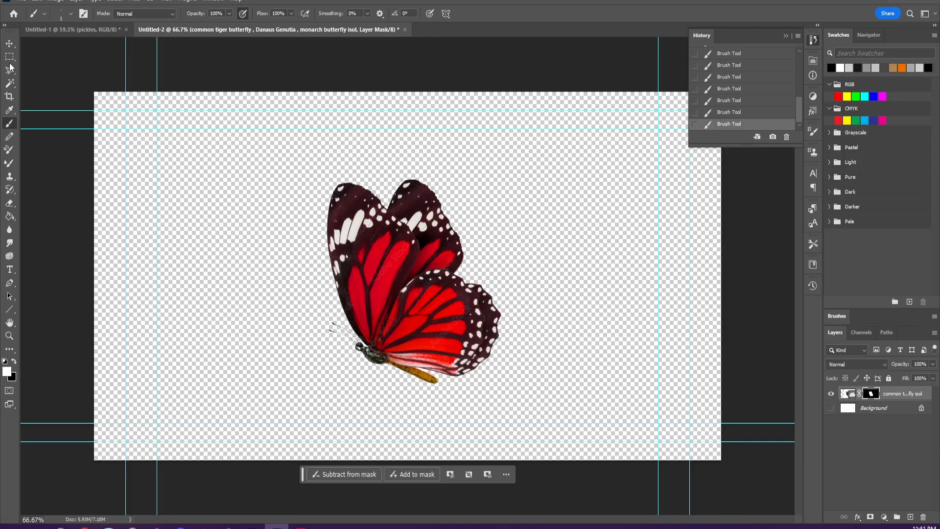
- Select the white area around the butterfly with the Magic Wand and add the vertical stock watermark strip using a rectangular marquee
key("w")
left_click(270, 345)
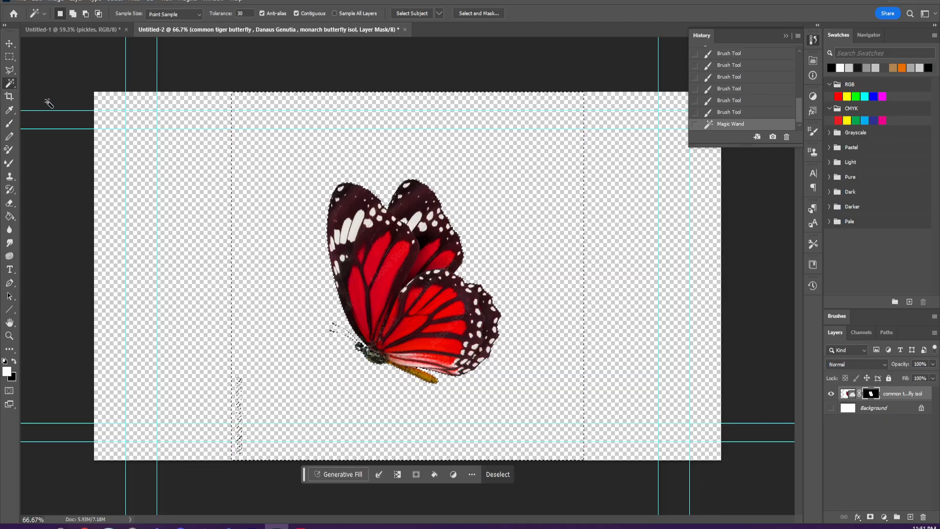
left_click(9, 56)
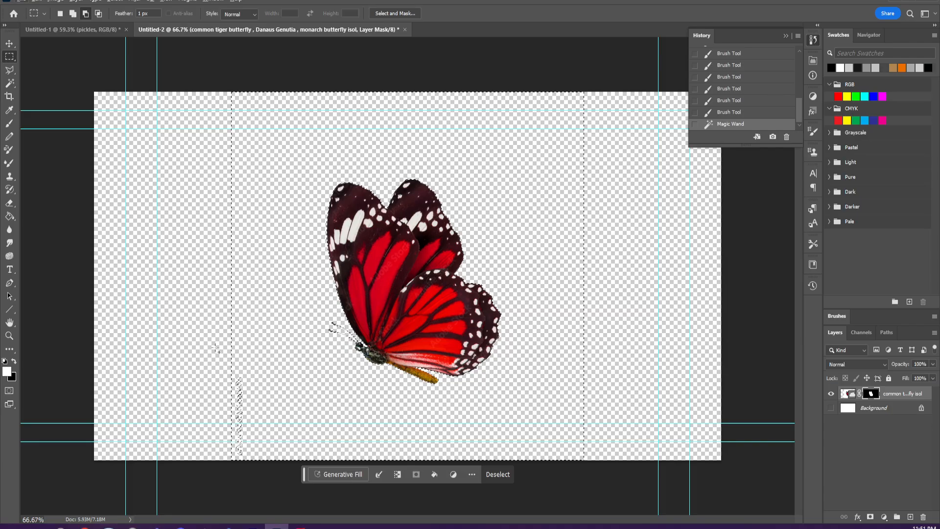
left_click_drag(215, 348, 283, 473)
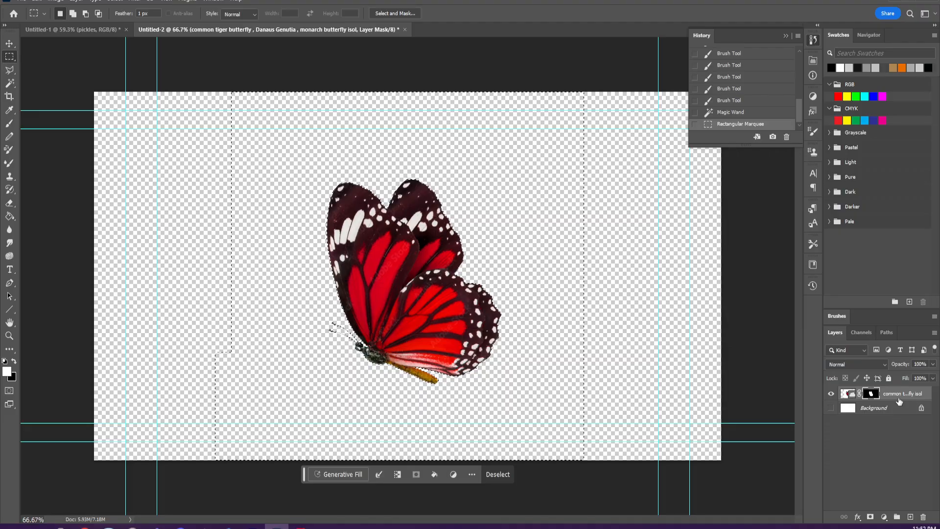
- Duplicate the masked butterfly layer and delete the layer mask from the copy
left_click_drag(903, 394, 910, 516)
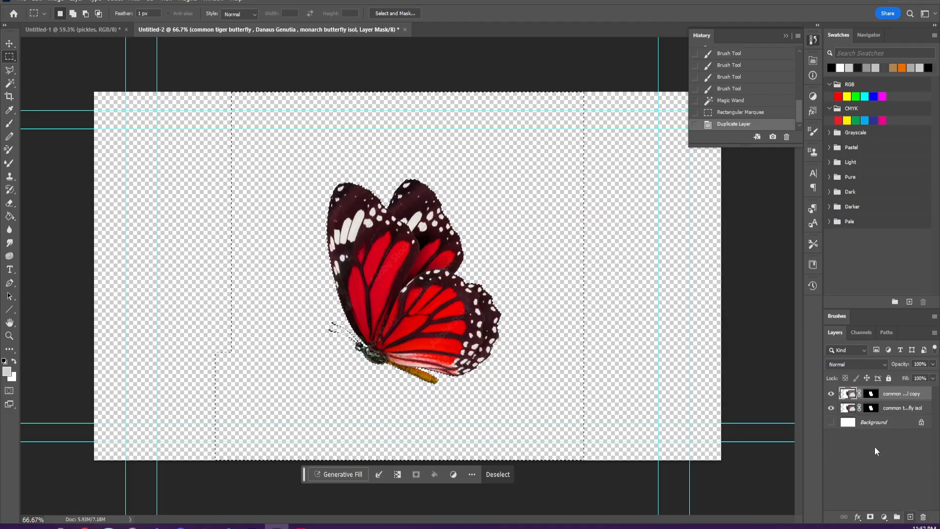
left_click(859, 394)
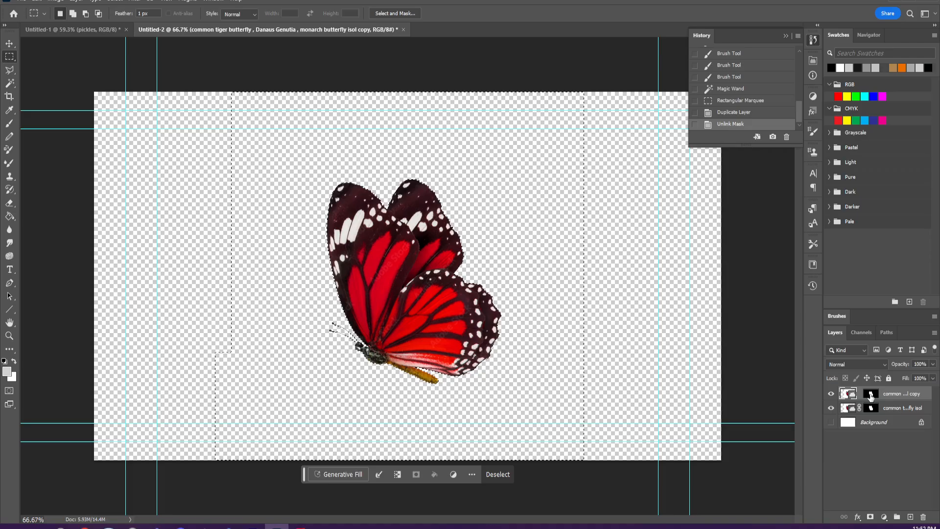
right_click(871, 396)
left_click(869, 415)
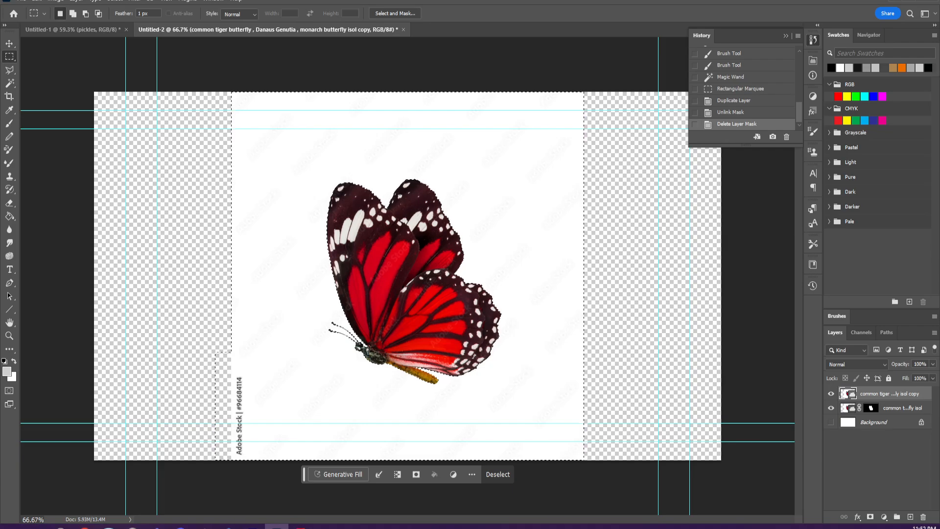
- Rasterize the butterfly copy, clear the selected white background from it and deselect
right_click(876, 391)
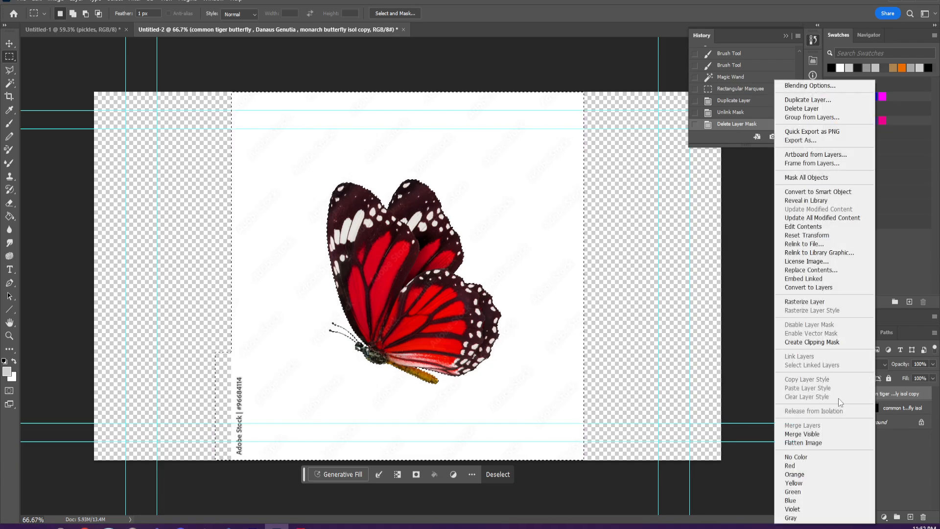
left_click(815, 301)
key("Delete")
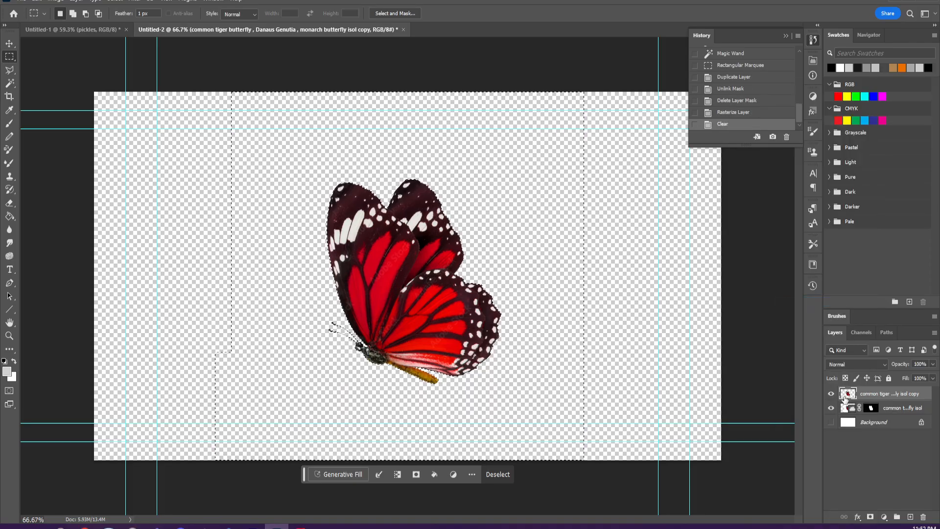
key("ctrl+d")
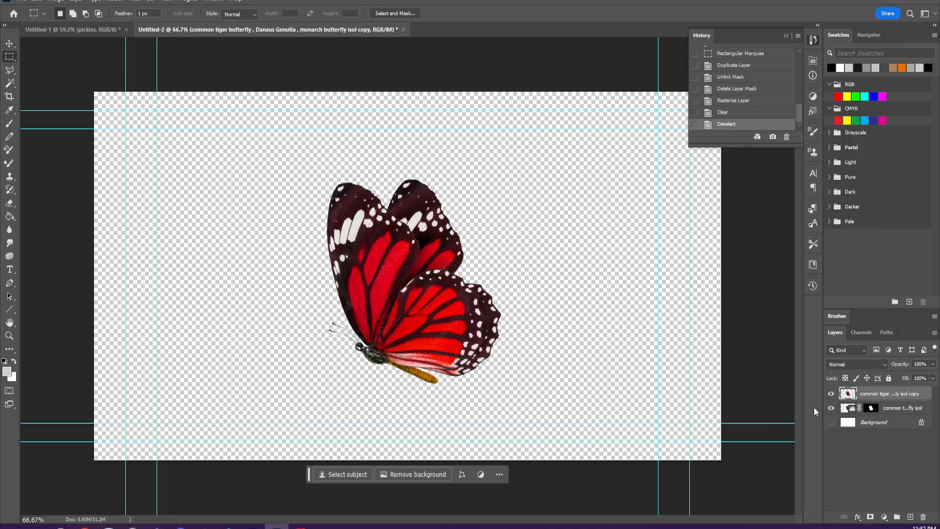
- Delete the original masked butterfly layer and the Background layer, keeping only the rasterized copy
left_click(830, 408)
left_click(907, 410)
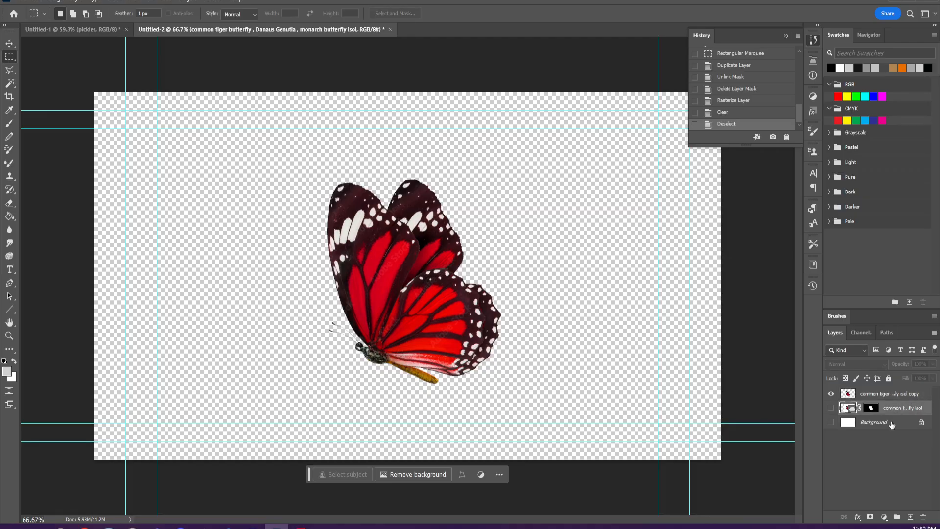
left_click(892, 423)
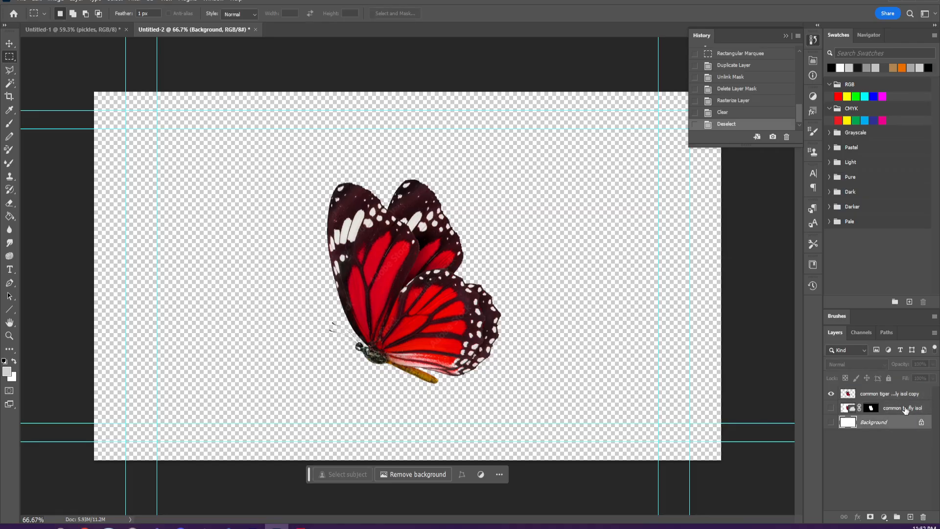
left_click(922, 516)
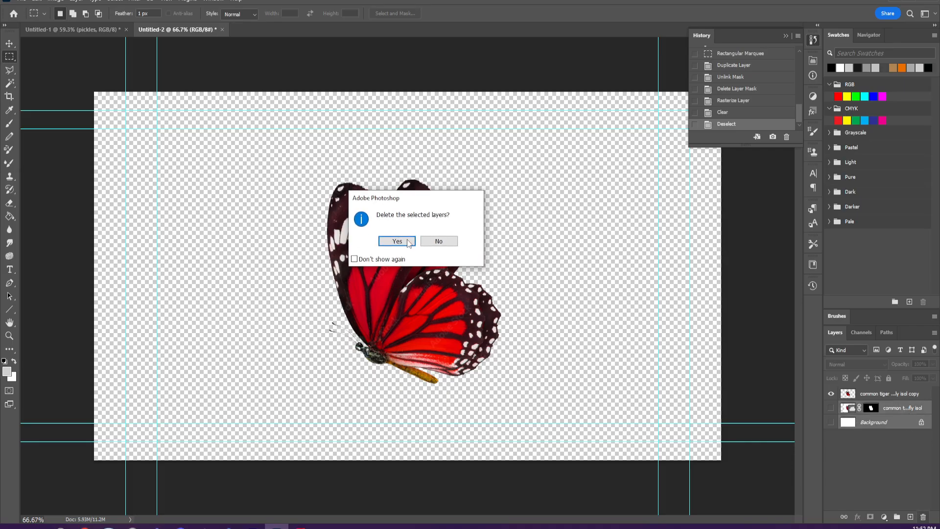
left_click(396, 240)
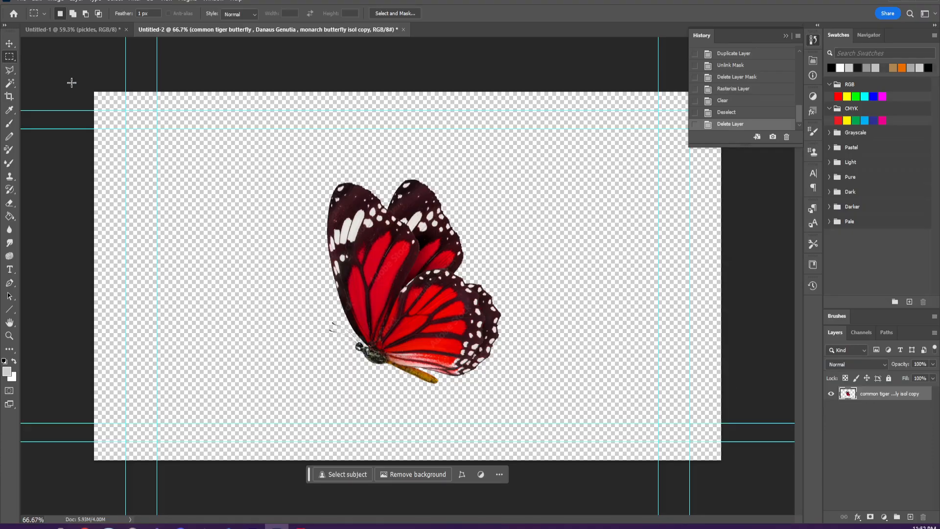
- Outline the butterfly's antennae, head and body with the Polygonal Lasso, and duplicate the butterfly layer with the selection active
left_click(10, 71)
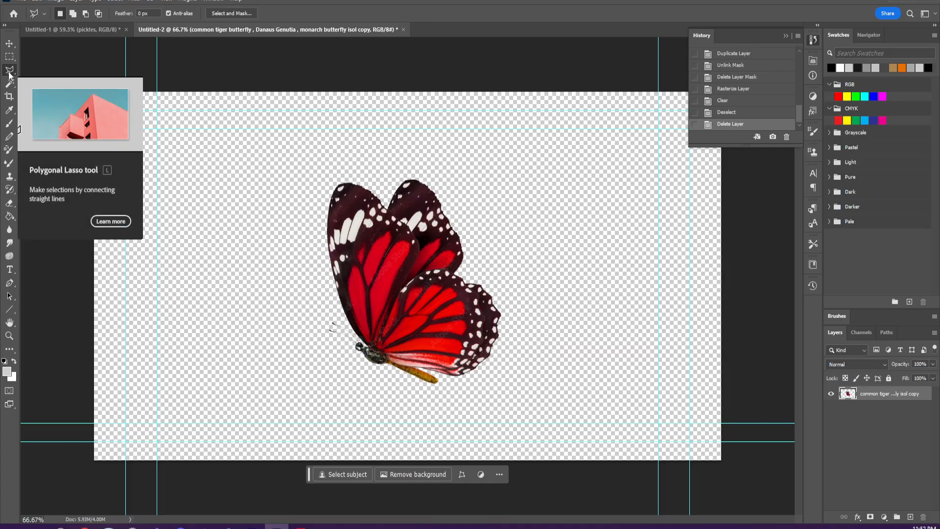
left_click(327, 312)
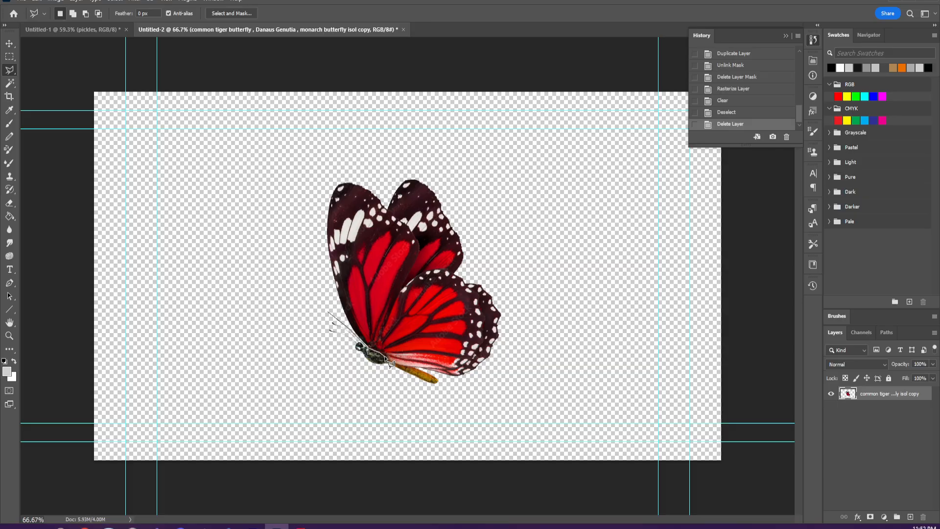
left_click(415, 366)
left_click(442, 376)
left_click(450, 403)
left_click(379, 387)
left_click(321, 366)
left_click(308, 322)
left_click(329, 313)
left_click_drag(874, 394, 896, 511)
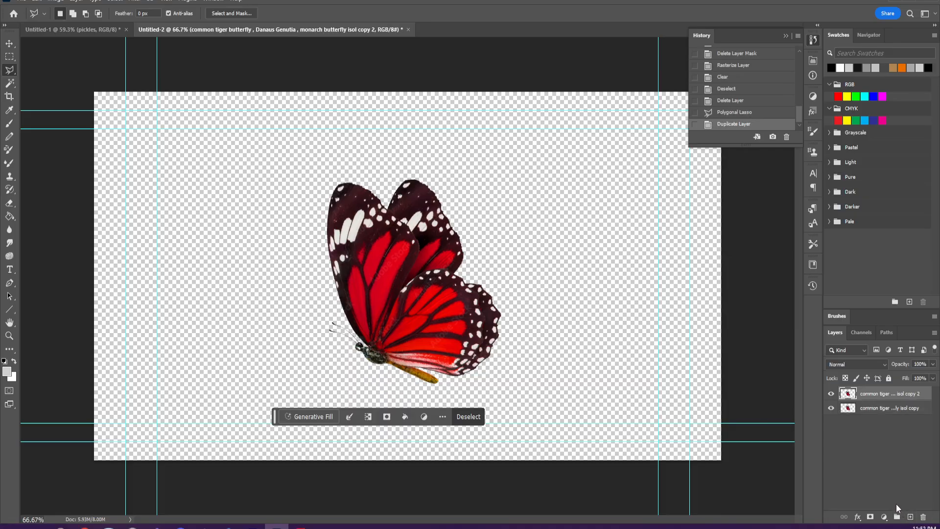
key("ctrl+v")
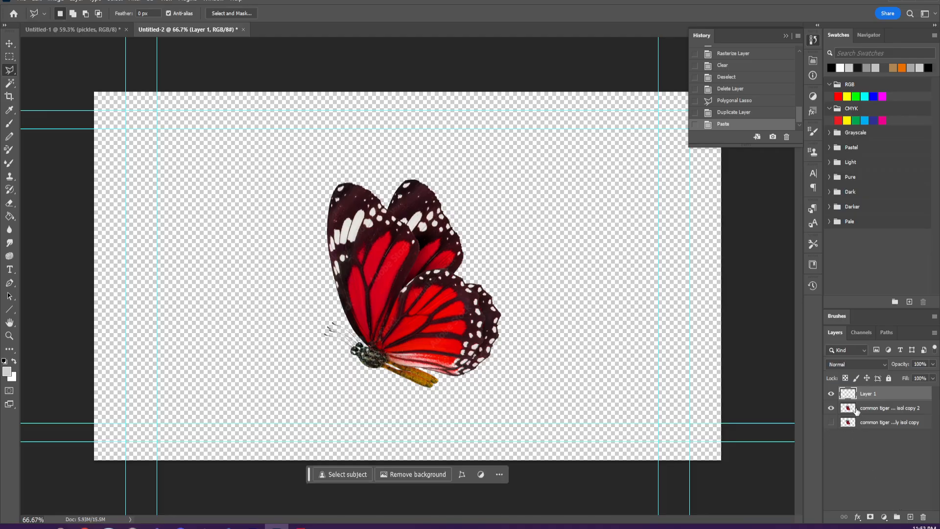
left_click(869, 409)
left_click(866, 394)
left_click(11, 47)
left_click_drag(373, 348, 379, 359)
left_click(877, 409)
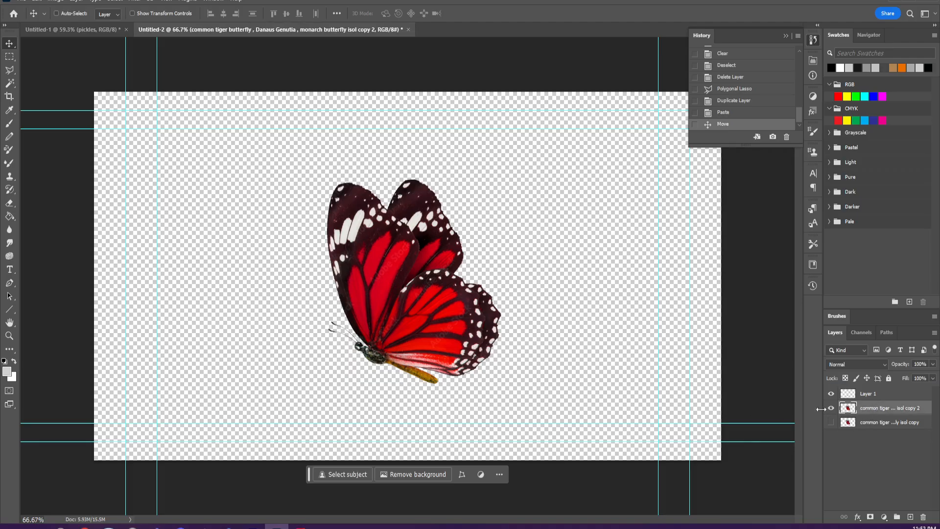
left_click(830, 409)
left_click(830, 408)
left_click(831, 395)
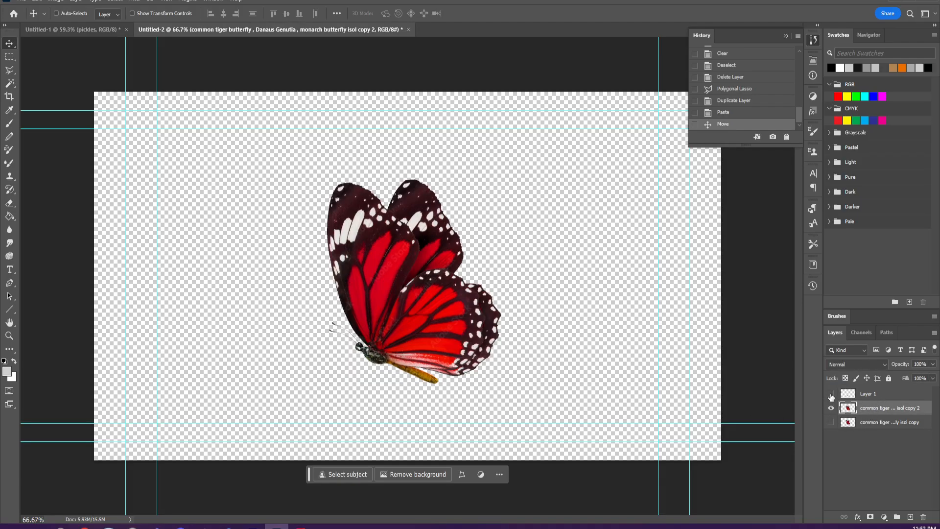
left_click(743, 100)
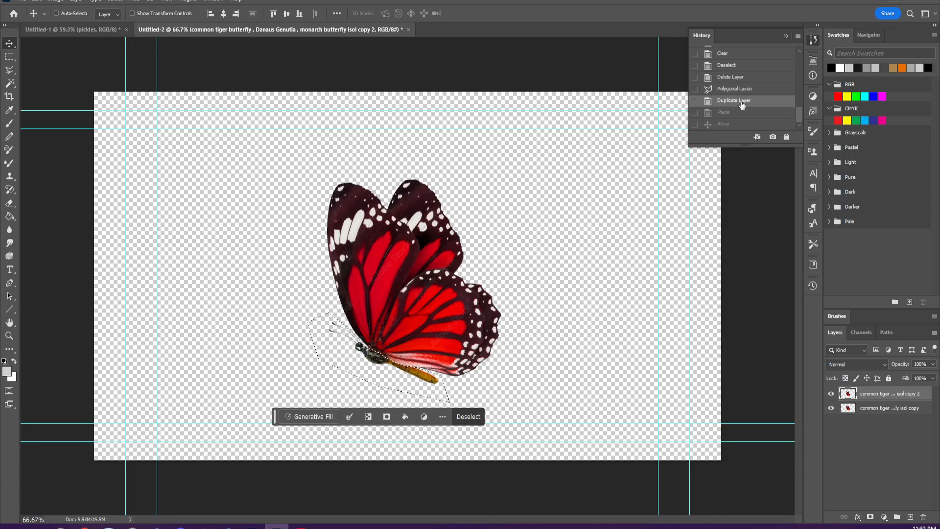
- Hide the lower butterfly layer, cut the selected body from the upper copy onto its own layer and move it back into place
left_click(862, 410)
left_click(831, 408)
left_click(869, 394)
key("ctrl+x")
key("ctrl+v")
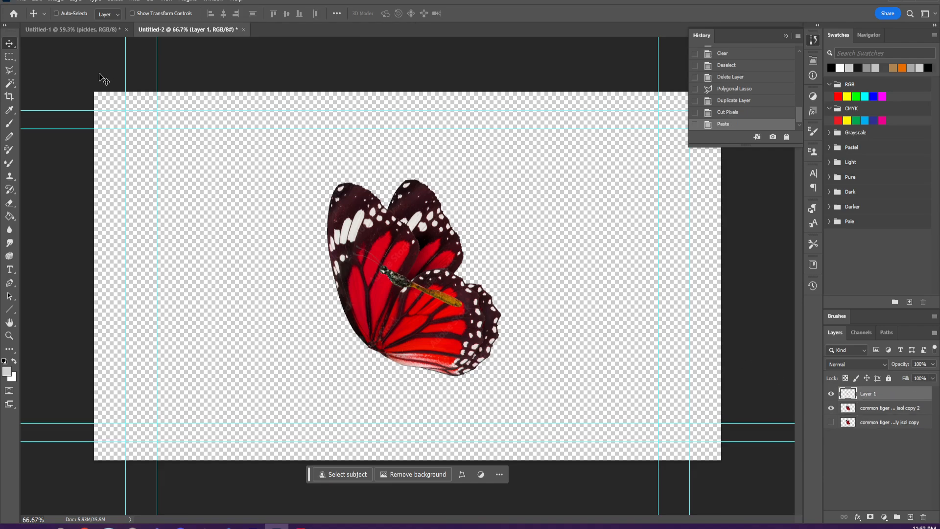
left_click_drag(398, 281, 374, 359)
- Erase the rear wing from the upper butterfly copy with a 31 px eraser, cleaning along the edges of the front wings
left_click(876, 408)
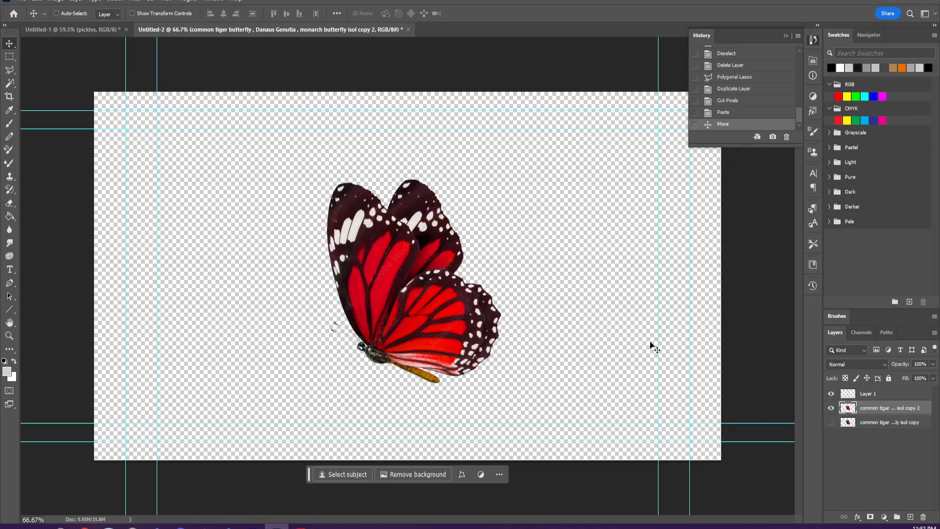
left_click(9, 203)
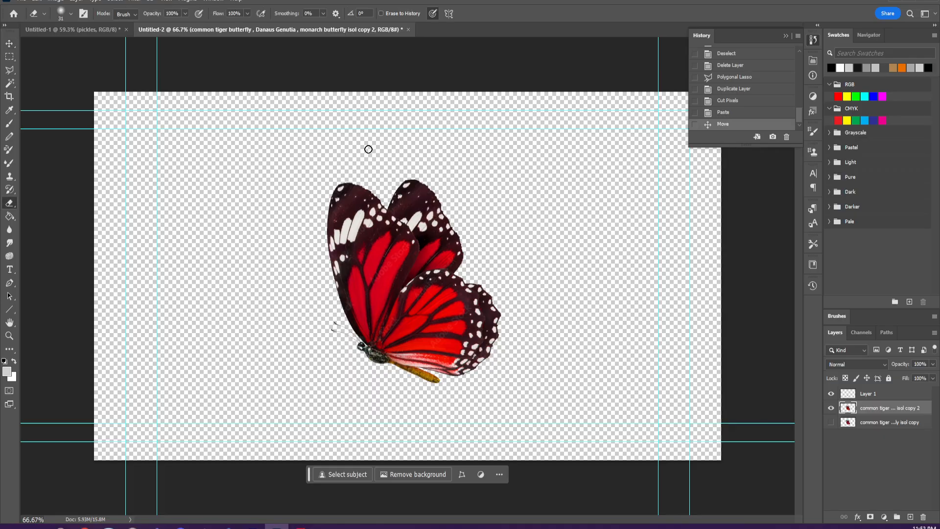
mouse_move(408, 190)
left_mouse_down()
mouse_move(417, 209)
mouse_move(389, 204)
mouse_move(428, 247)
mouse_move(435, 241)
mouse_move(420, 210)
mouse_move(463, 247)
left_mouse_up()
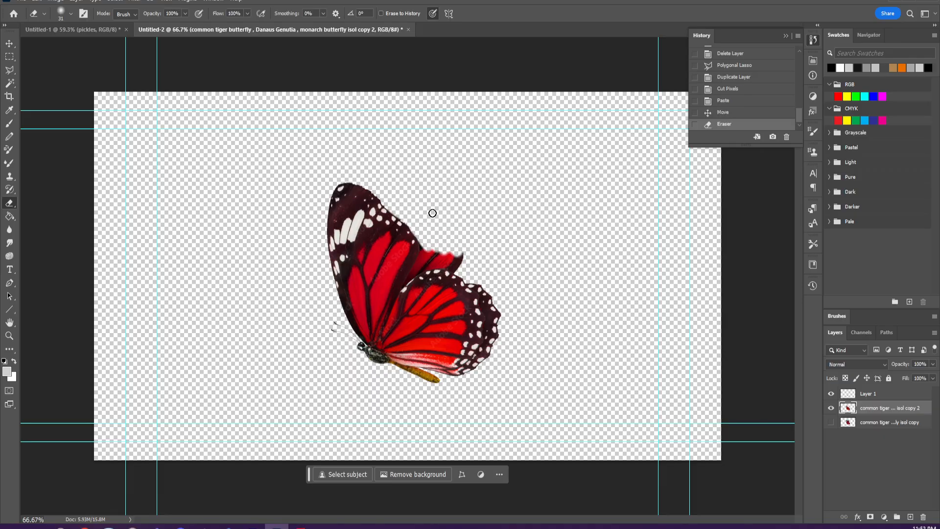
left_click_drag(413, 272, 424, 247)
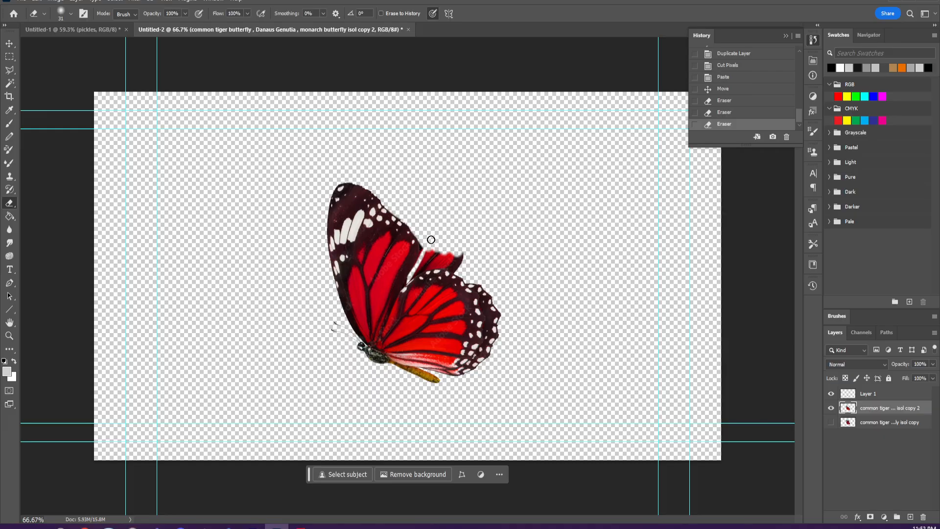
key("ctrl+z")
mouse_move(403, 286)
left_mouse_down()
mouse_move(428, 261)
mouse_move(427, 250)
mouse_move(420, 264)
mouse_move(427, 242)
left_mouse_up()
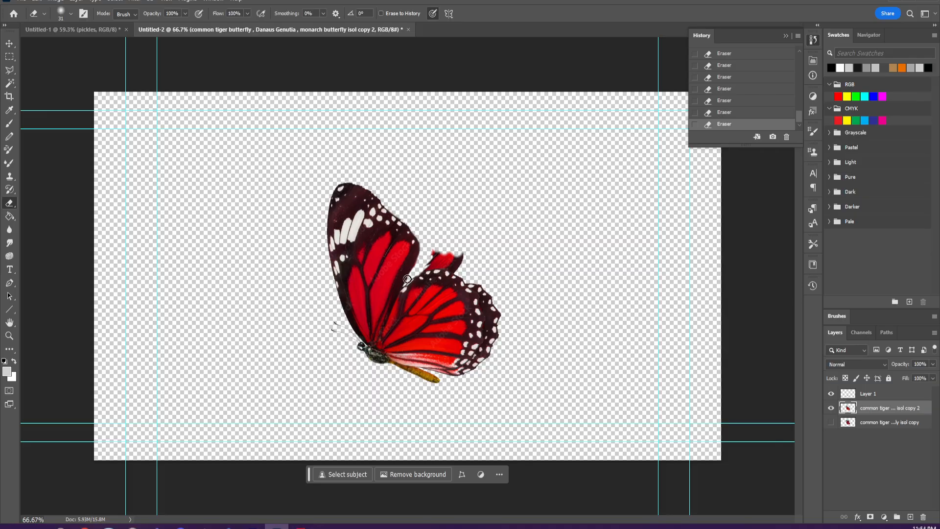
mouse_move(417, 276)
left_mouse_down()
mouse_move(444, 255)
mouse_move(463, 266)
mouse_move(432, 265)
left_mouse_up()
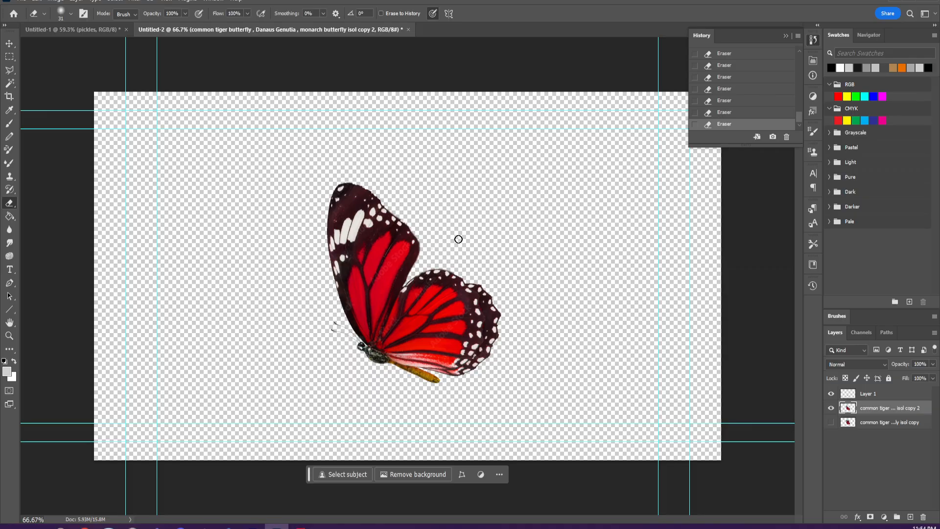
- Set the eraser hardness to 47% and trim the scalloped outer edge of the lower wing into a smooth curve
left_click_drag(468, 281, 487, 305)
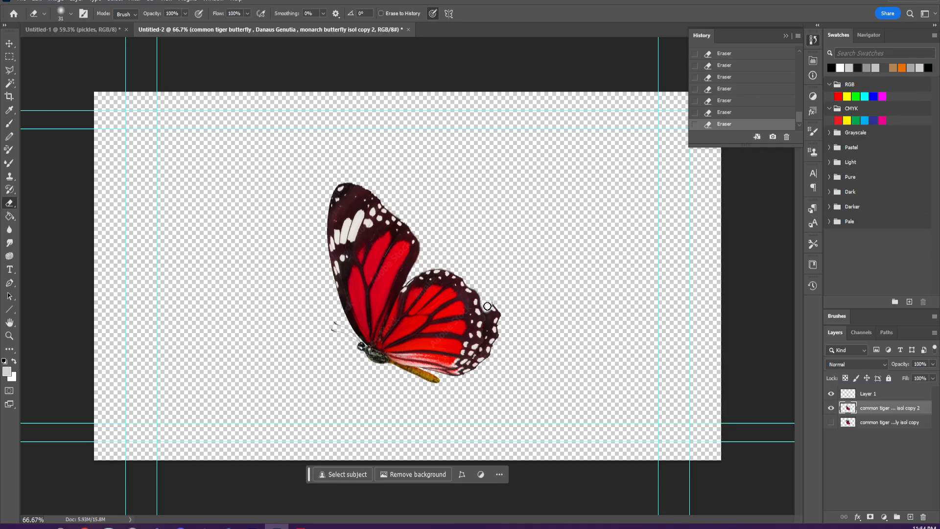
left_click(70, 14)
left_click_drag(78, 66, 84, 68)
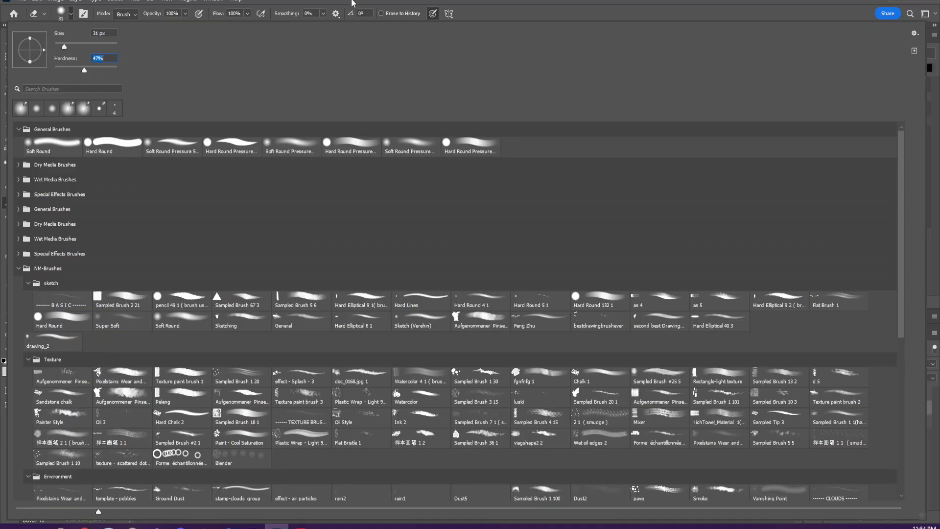
left_click(354, 3)
mouse_move(491, 304)
left_mouse_down()
mouse_move(497, 348)
mouse_move(490, 338)
mouse_move(480, 361)
left_mouse_up()
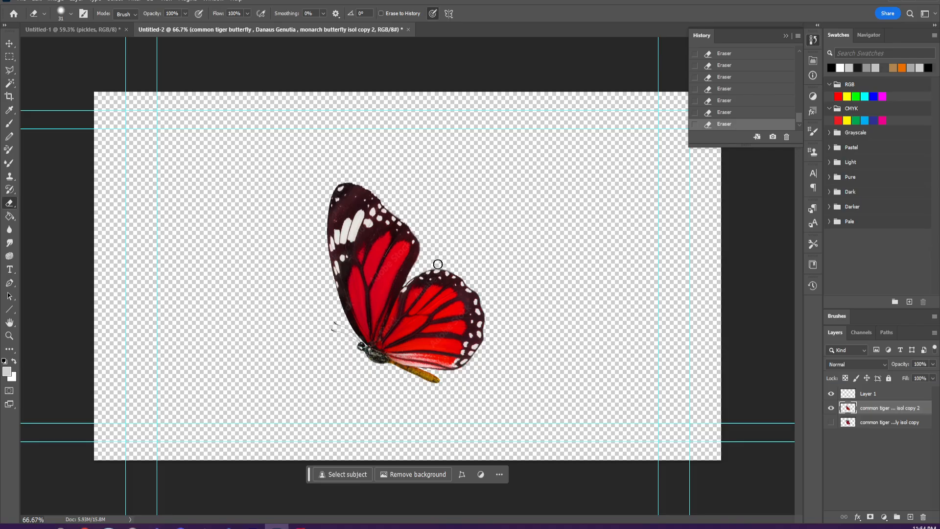
key("ctrl+z")
left_click(436, 264)
- Isolate the butterfly's body by hiding the wing layer, select Layer 1 and set the Soft Round brush to 7 px with 61% hardness
left_click(832, 408)
left_click(832, 408)
left_click(833, 407)
left_click(862, 394)
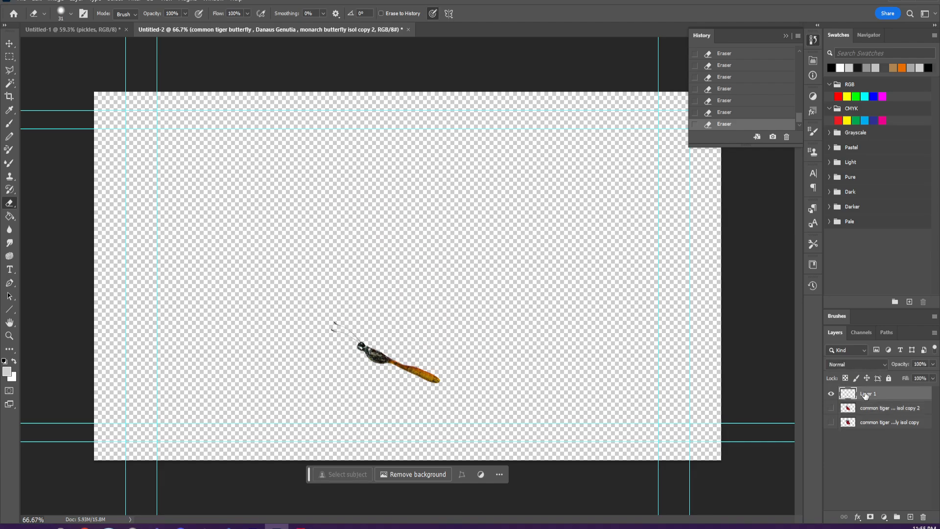
left_click(9, 123)
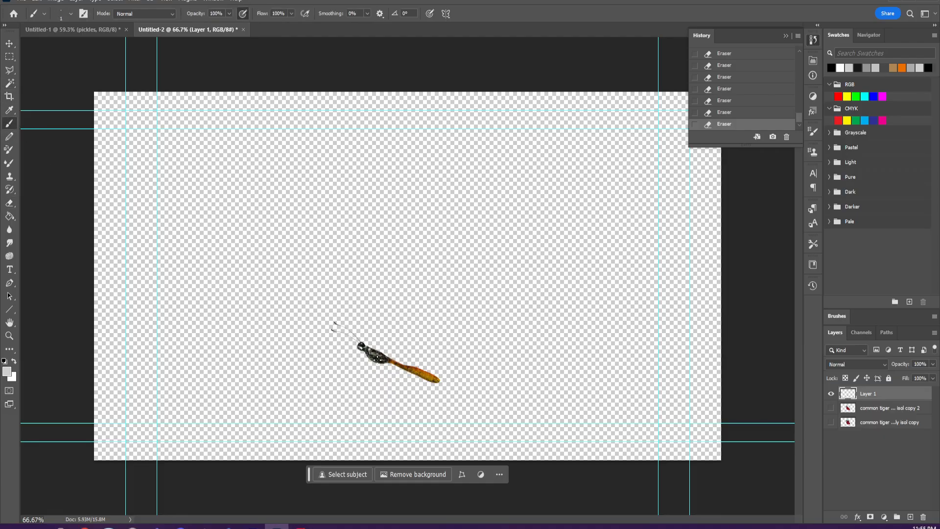
left_click(72, 19)
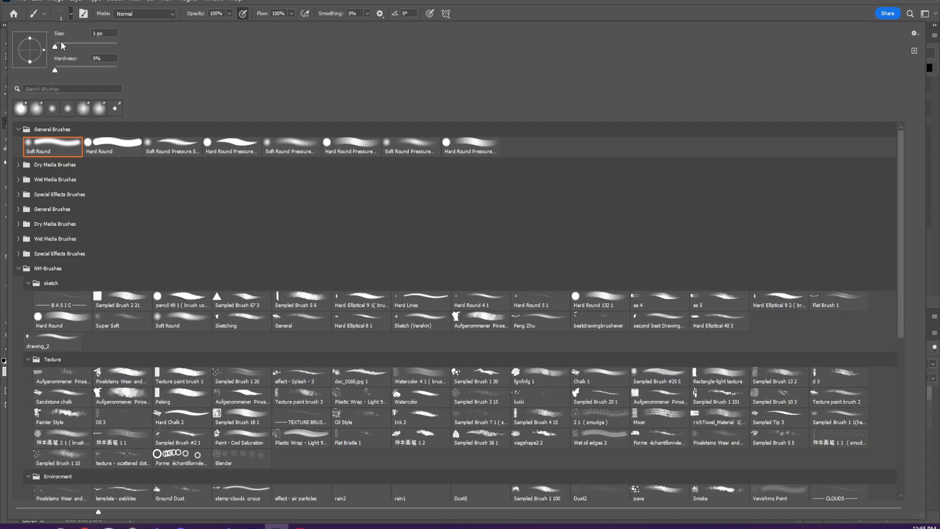
left_click(60, 45)
left_click(72, 13)
left_click(71, 13)
left_click(60, 47)
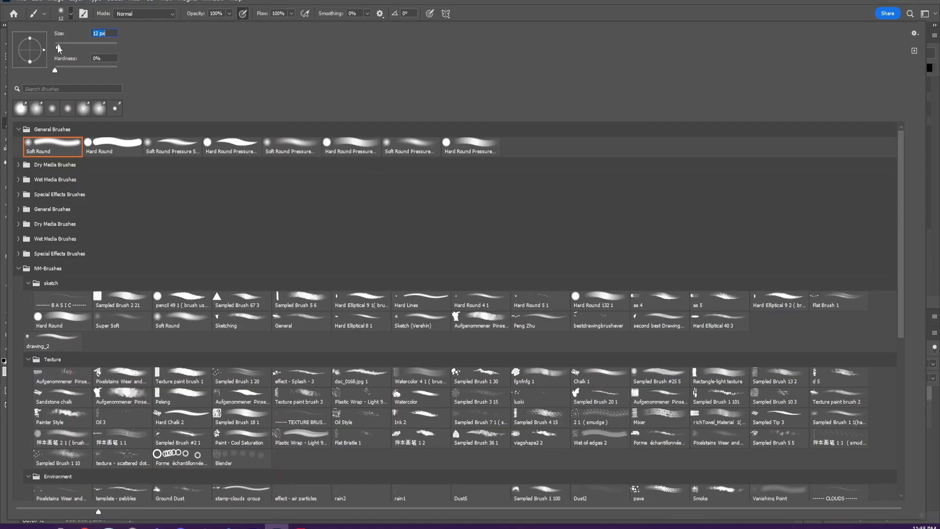
left_click(91, 69)
left_click(295, 1)
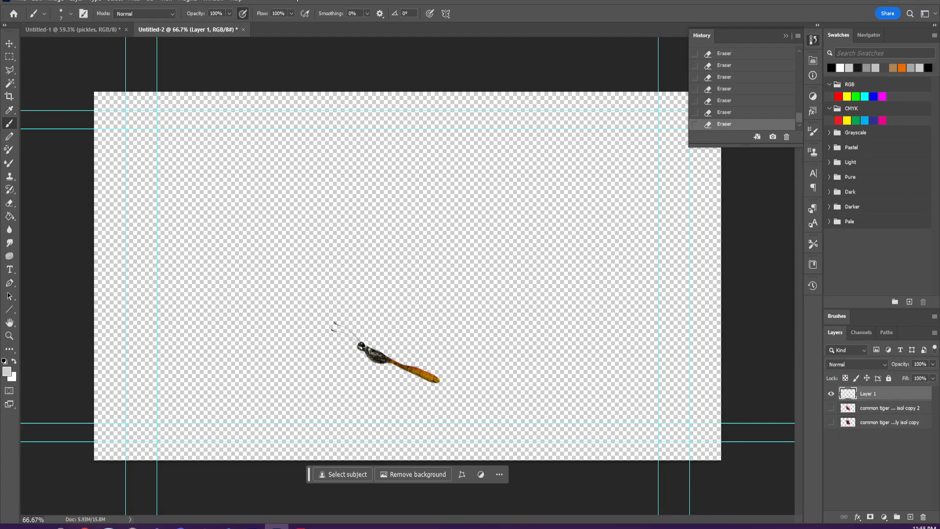
- Sample the dark colour from the butterfly's thorax and paint over the notches along its upper edge to round it out
left_click(383, 357, "alt")
left_click(382, 355)
left_click(381, 354)
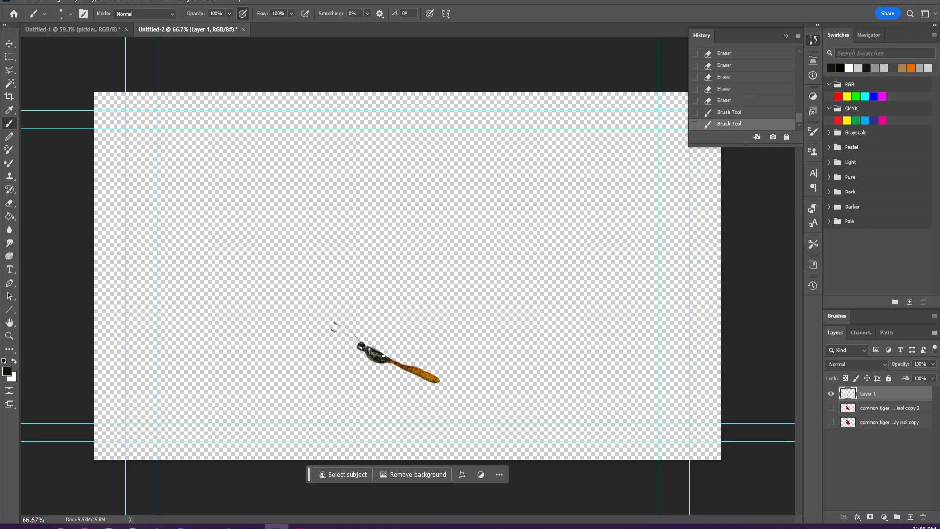
left_click(377, 351)
left_click(375, 349)
left_click(379, 349)
left_click(386, 356)
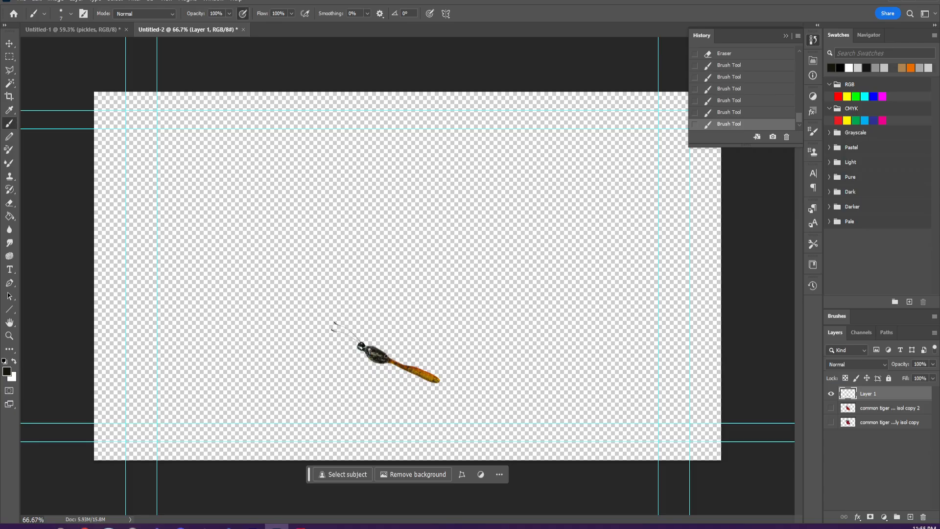
- Switch to the 10 px "second best Drawing" brush and touch up the thorax and head with dark tones sampled from the body
left_click(71, 14)
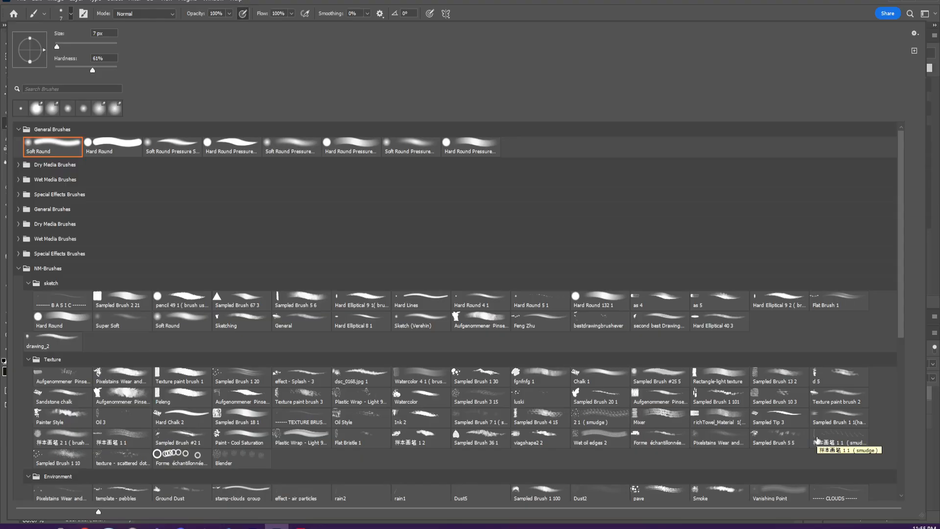
left_click(656, 321)
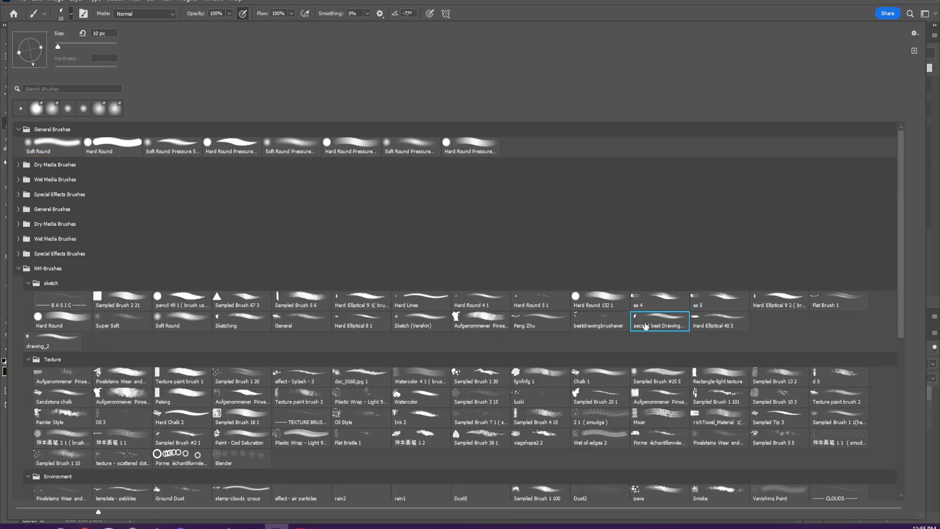
left_click(564, 12)
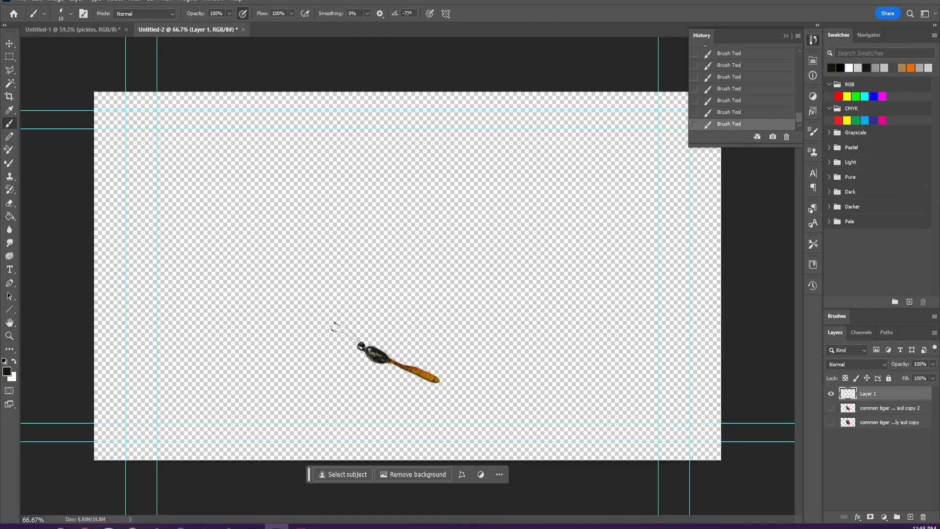
left_click(379, 351, "alt")
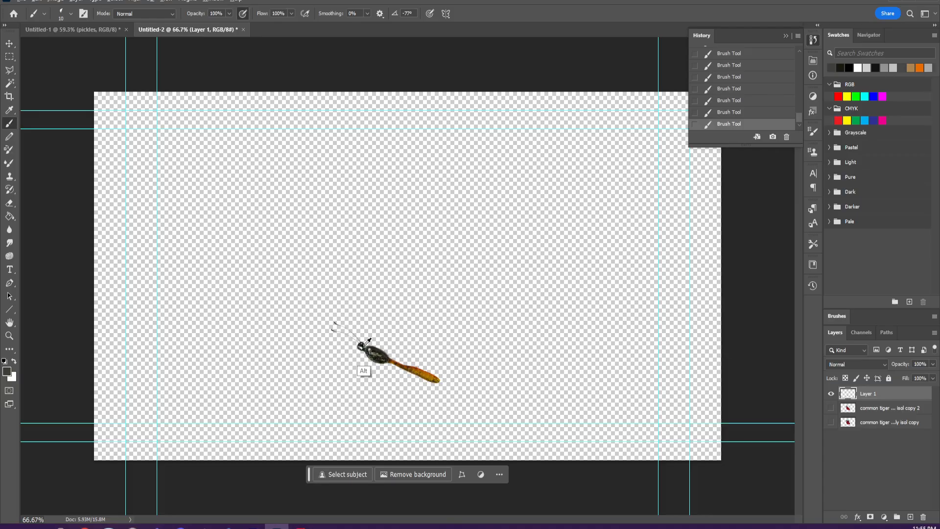
left_click(364, 370, "alt")
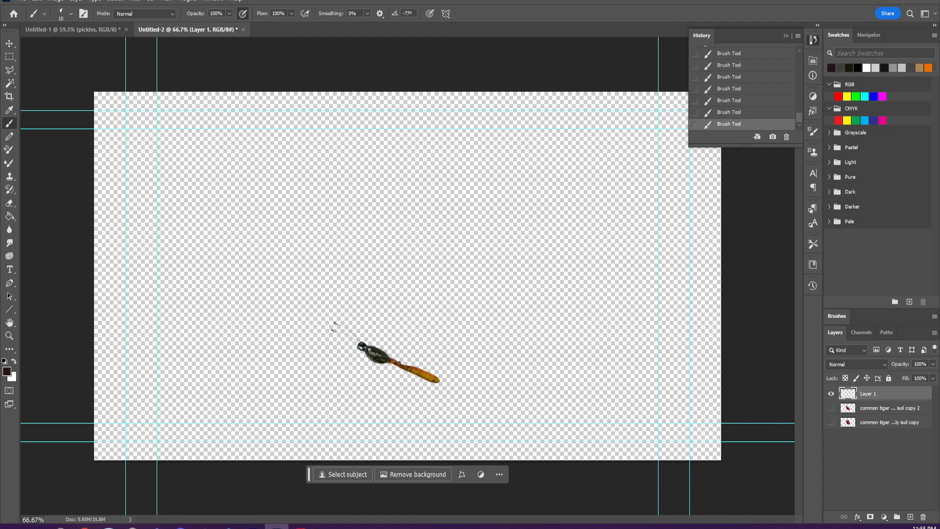
- Paint sampled orange and brown tones along the thin part of the abdomen to thicken it into an even shape
left_click(394, 362, "alt")
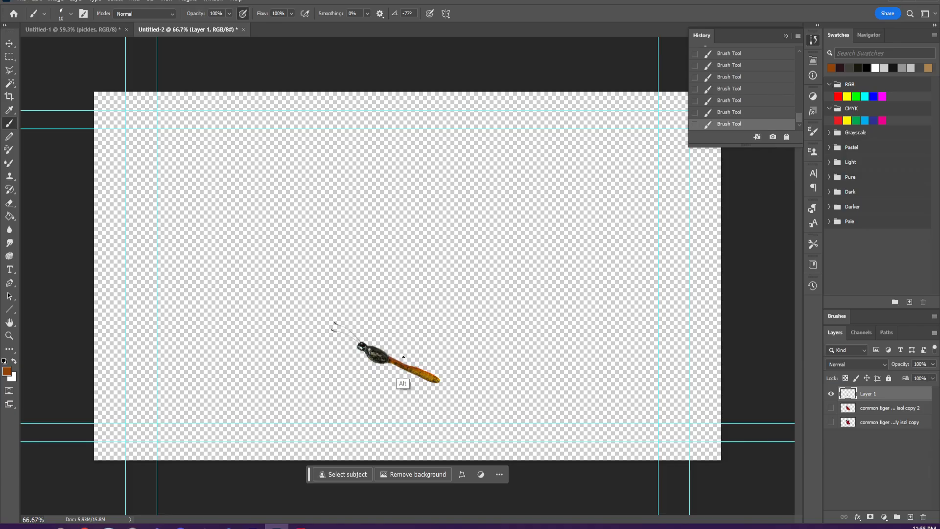
left_click(414, 368, "alt")
left_click(413, 368, "alt")
left_click_drag(392, 356, 414, 368)
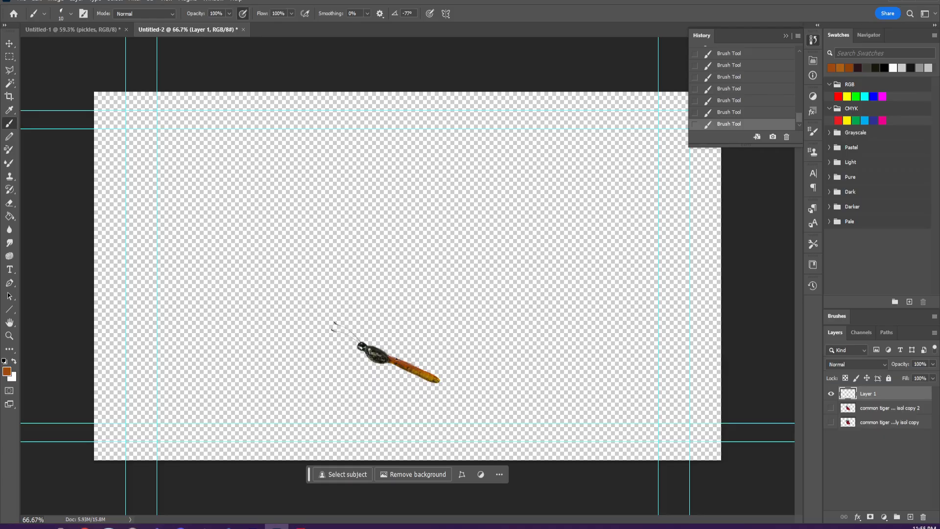
left_click(406, 364, "alt")
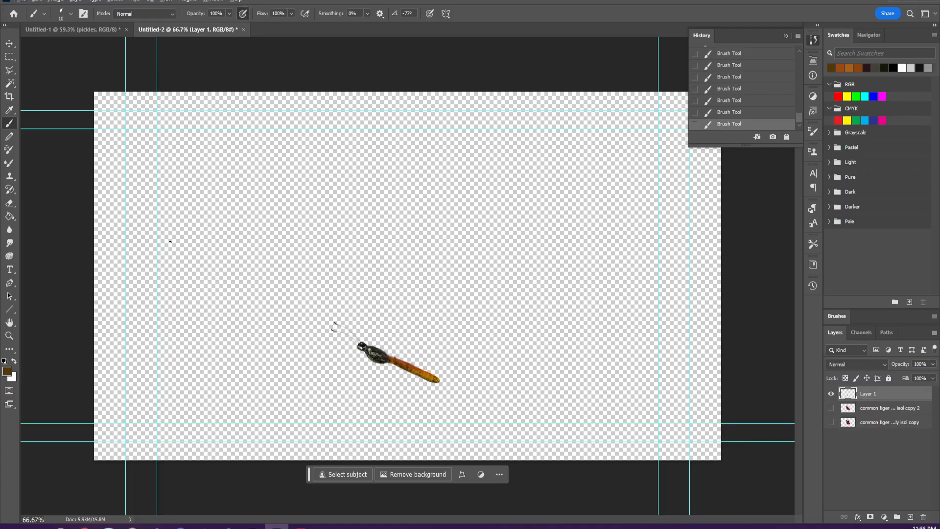
- Set the eraser size to 6 px and trim the upper edge of the repainted abdomen until it is smooth
left_click(11, 203)
left_click(71, 15)
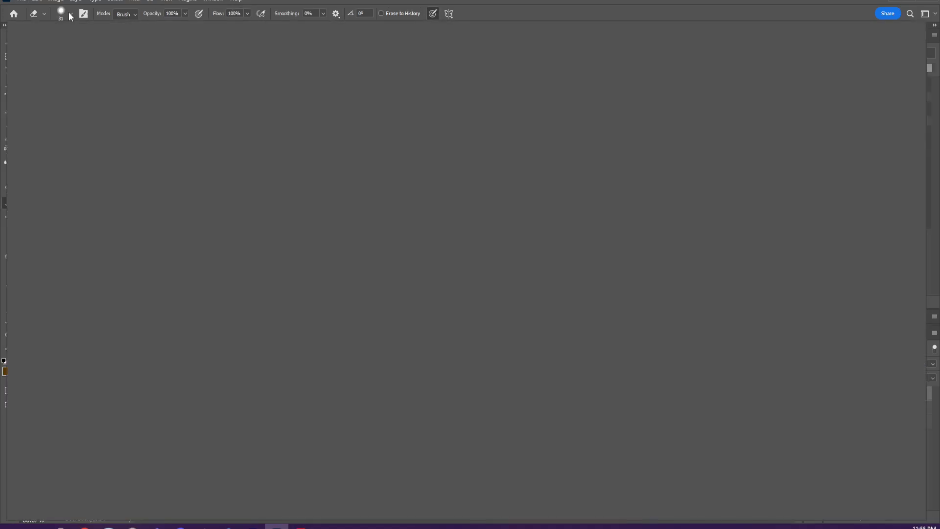
left_click_drag(64, 46, 56, 47)
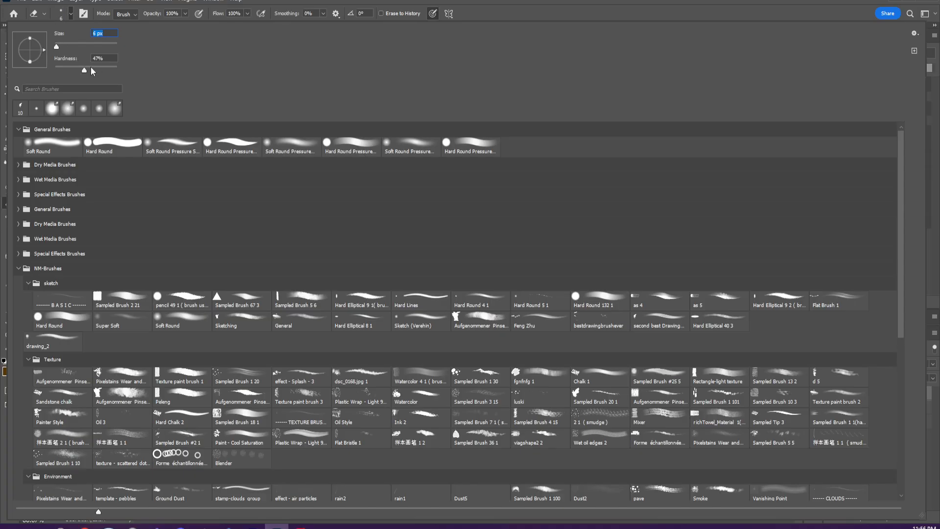
key("Return")
left_click(394, 356)
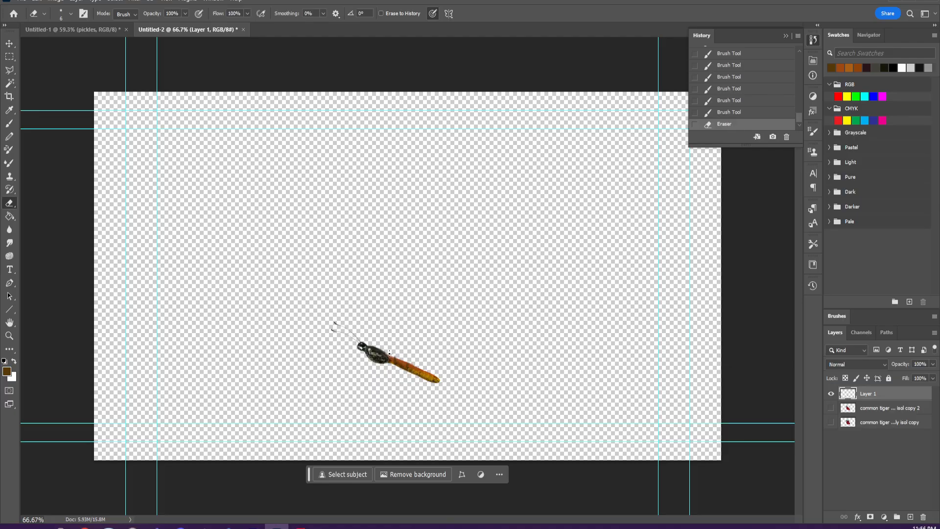
left_click(396, 357)
left_click(397, 358)
left_click(399, 359)
left_click(404, 361)
left_click_drag(404, 360, 409, 363)
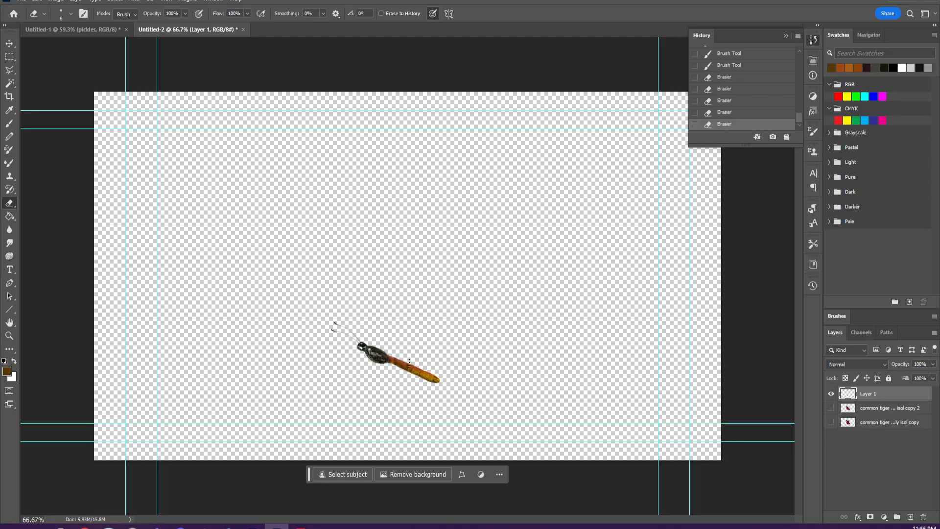
left_click(419, 365)
left_click(438, 368)
- Show the wing layer again and check the repaired body against it by toggling the visibility of both layers
left_click(830, 408)
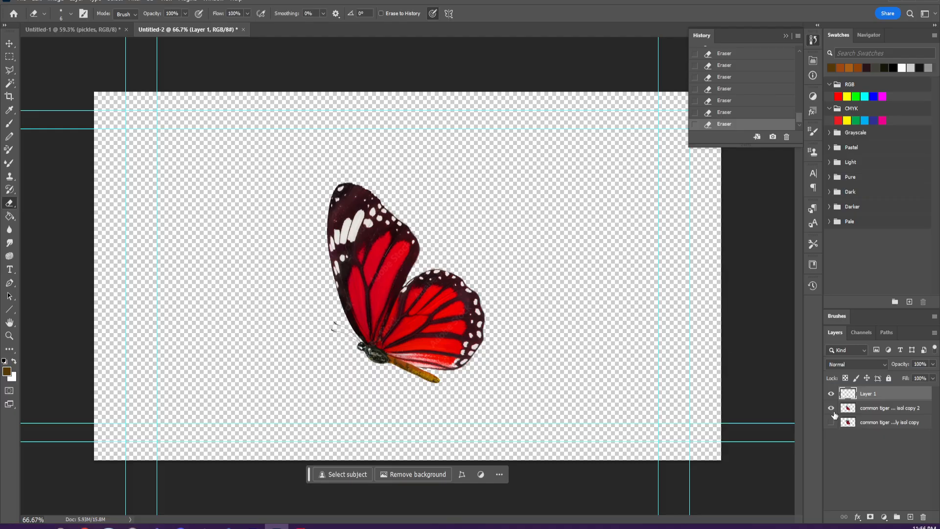
left_click(833, 410)
left_click(833, 411)
left_click(830, 395)
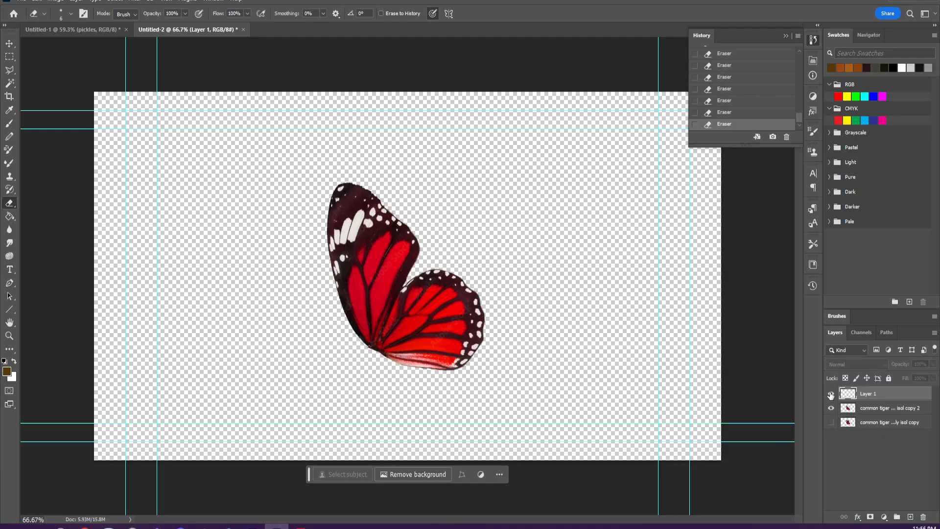
left_click(831, 395)
left_click(831, 395)
left_click(831, 394)
left_click(831, 409)
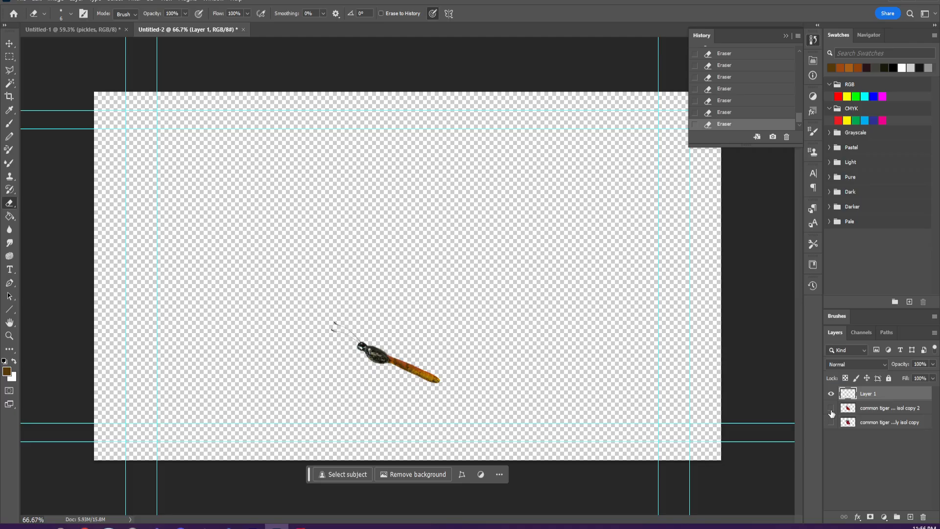
left_click(831, 409)
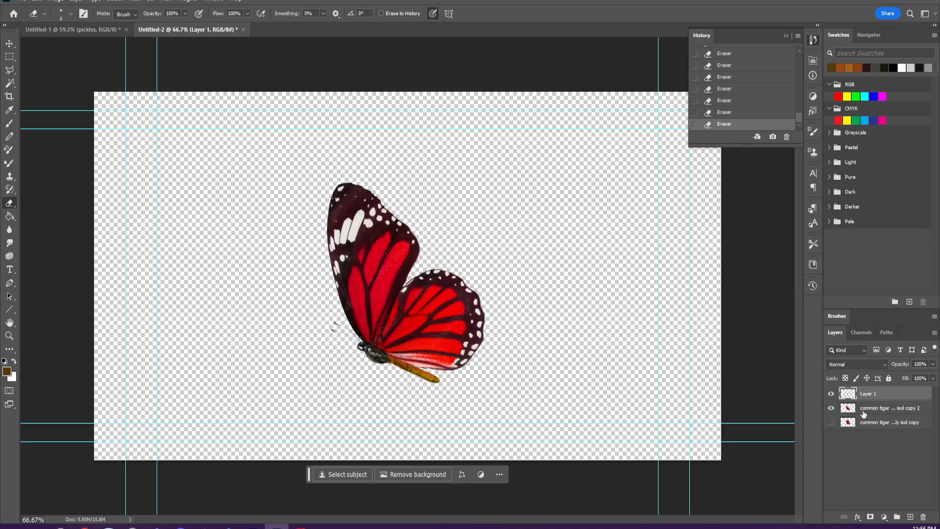
- Rename Layer 1 as "body" and the visible butterfly copy below it as "wing"
double_click(873, 396)
type("body")
key("Return")
double_click(887, 407)
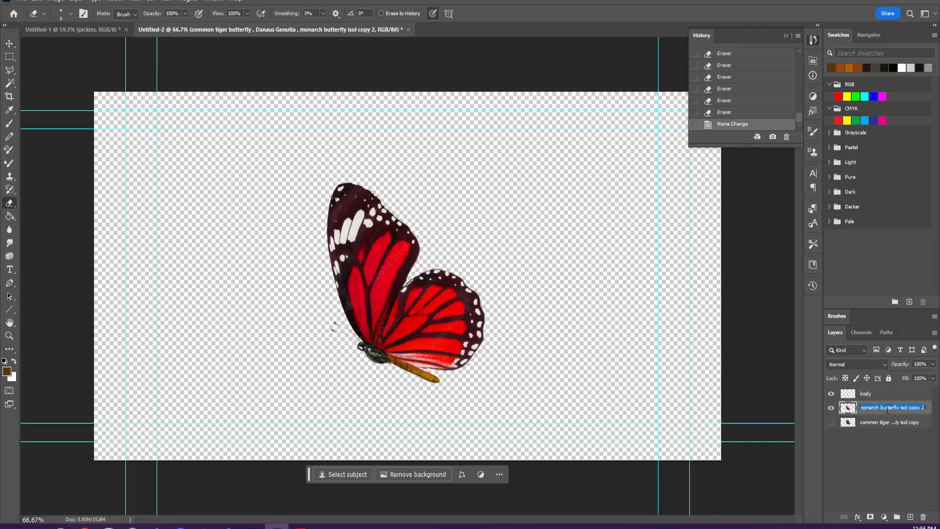
type("wing")
key("Return")
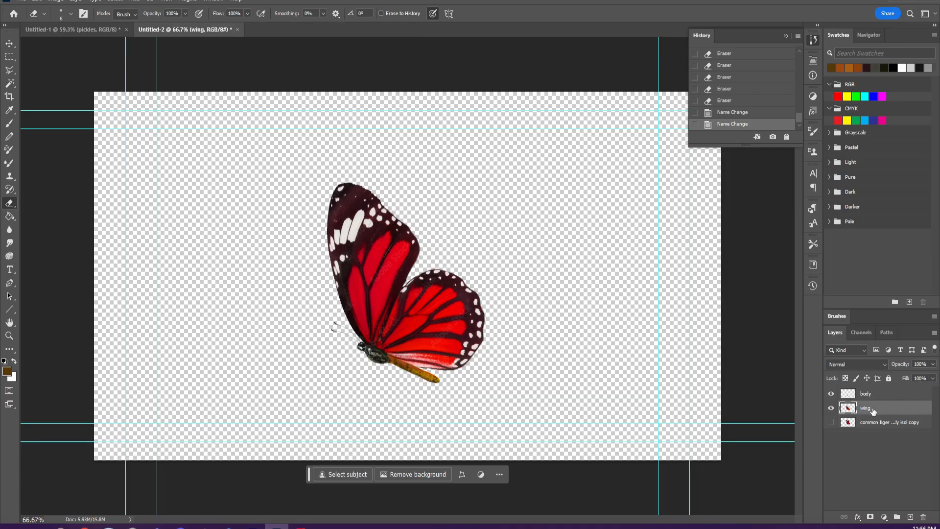
- Duplicate the wing layer and shift the lower wing slightly to the right so its edge shows behind the upper one
left_click_drag(870, 411, 910, 516)
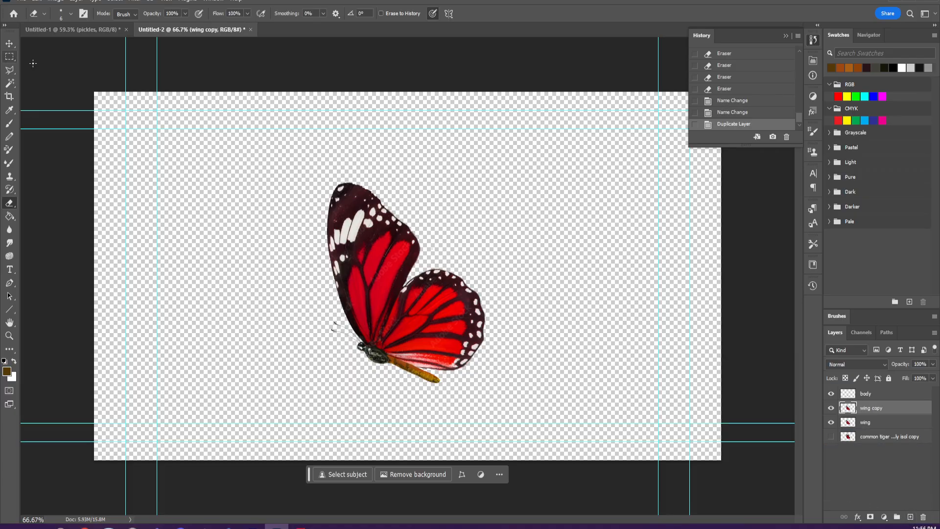
left_click(9, 44)
left_click_drag(373, 315, 377, 315)
key("ctrl+z")
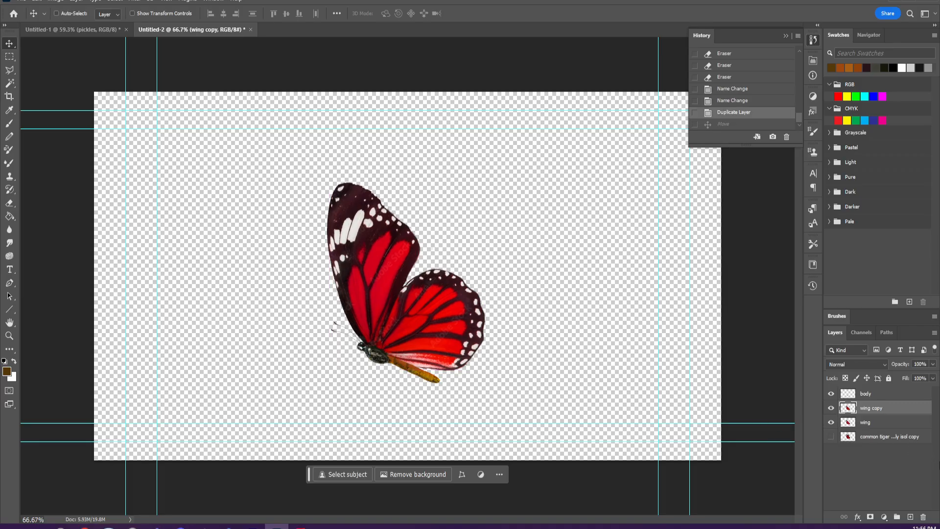
left_click(866, 424)
left_click_drag(411, 290, 426, 287)
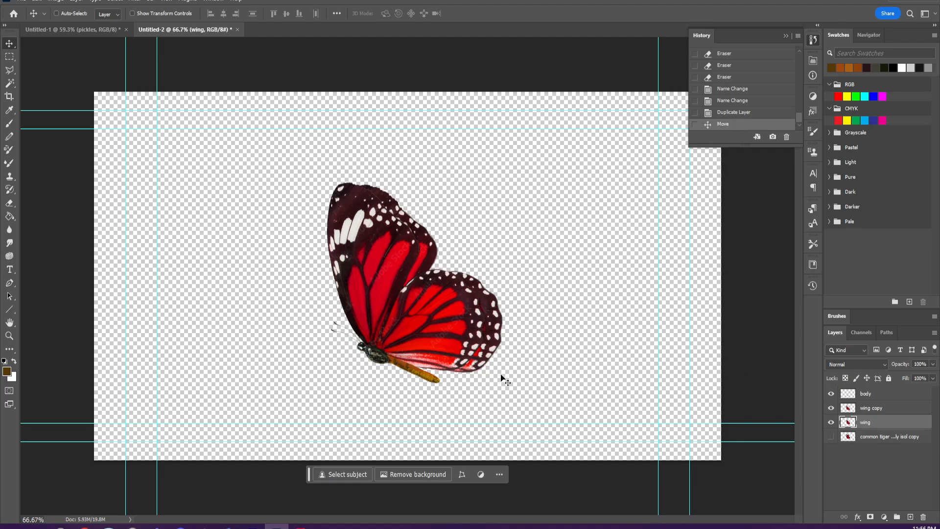
left_click_drag(467, 367, 483, 371)
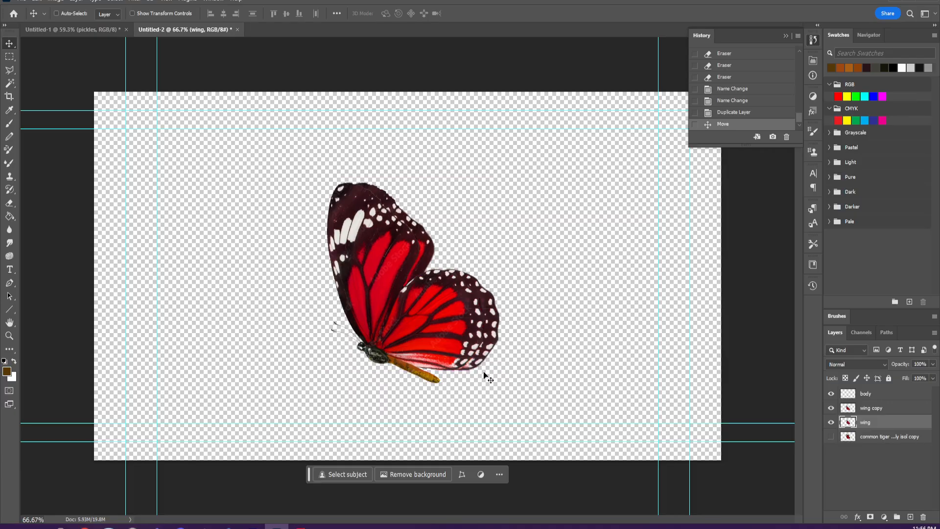
- Rename the offset lower wing layer as "backWing"
double_click(865, 422)
type("backWingf")
key("Return")
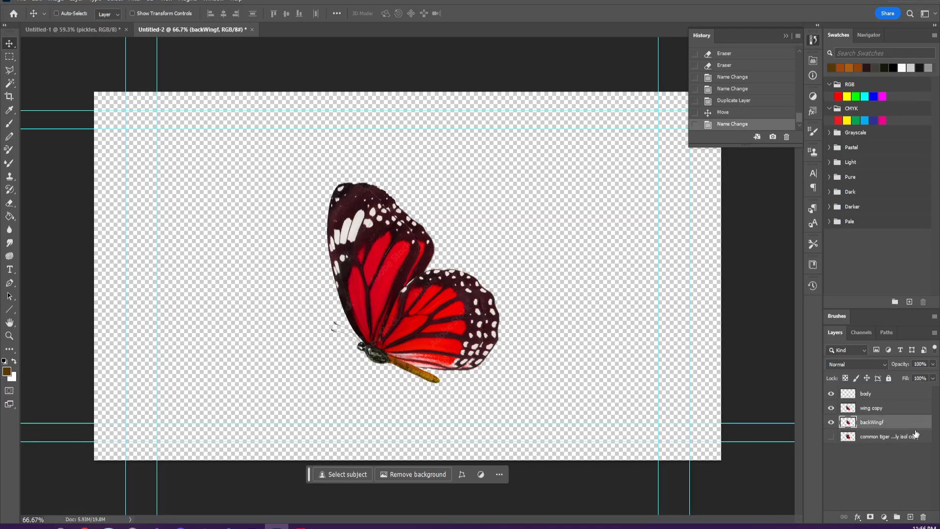
double_click(874, 422)
key("Right")
key("BackSpace")
key("Return")
- Rename the "wing copy" layer as "frontWing"
double_click(874, 407)
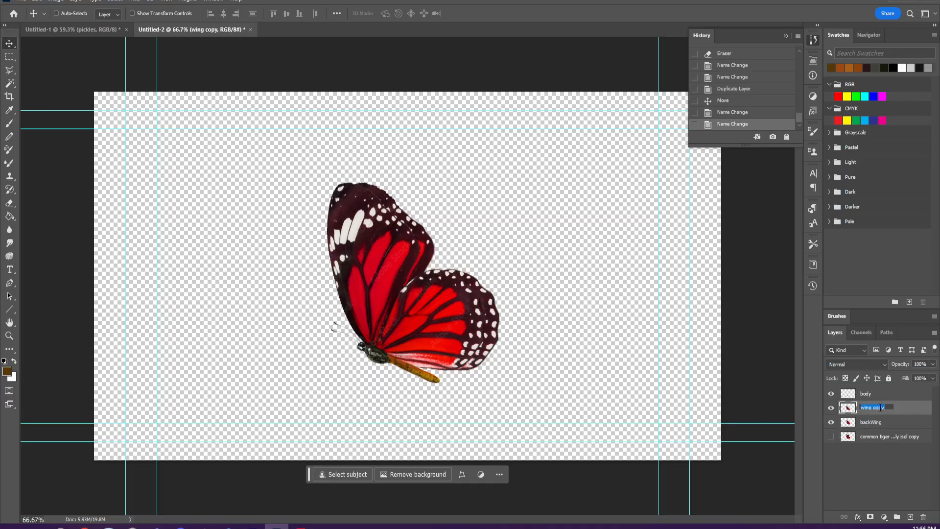
type("frontWing")
key("Return")
- Delete the hidden original butterfly copy from beneath the backWing layer
left_click(898, 424)
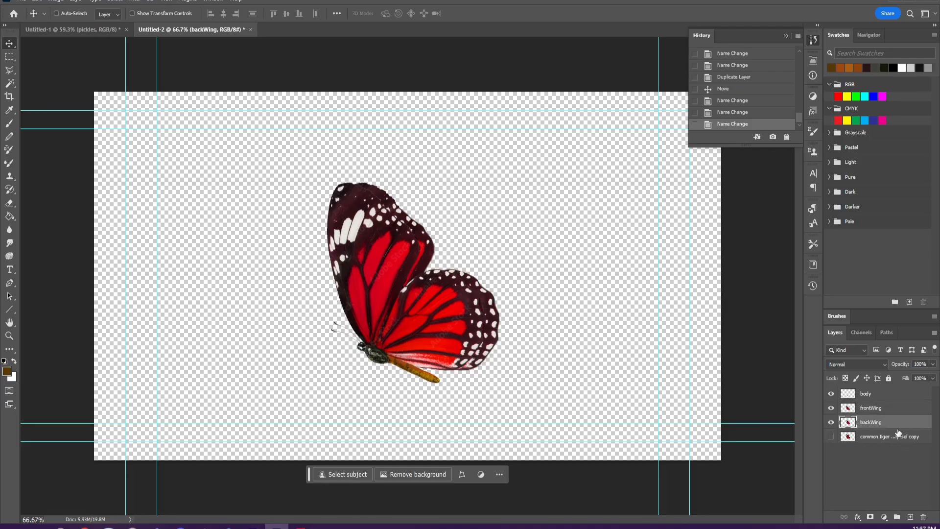
left_click(897, 435)
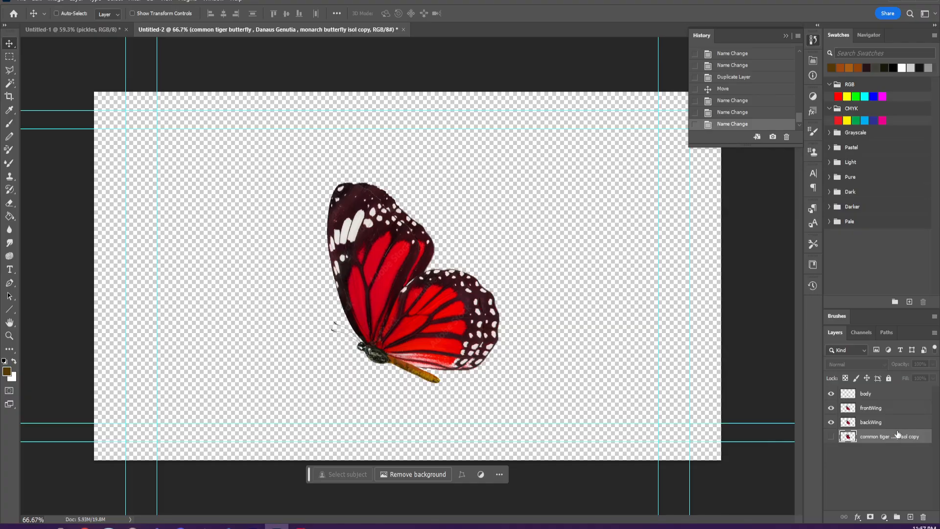
left_click_drag(894, 438, 923, 517)
- Save the layered document as a Photoshop file named "butterfly" in the Downloads folder
left_click(876, 395)
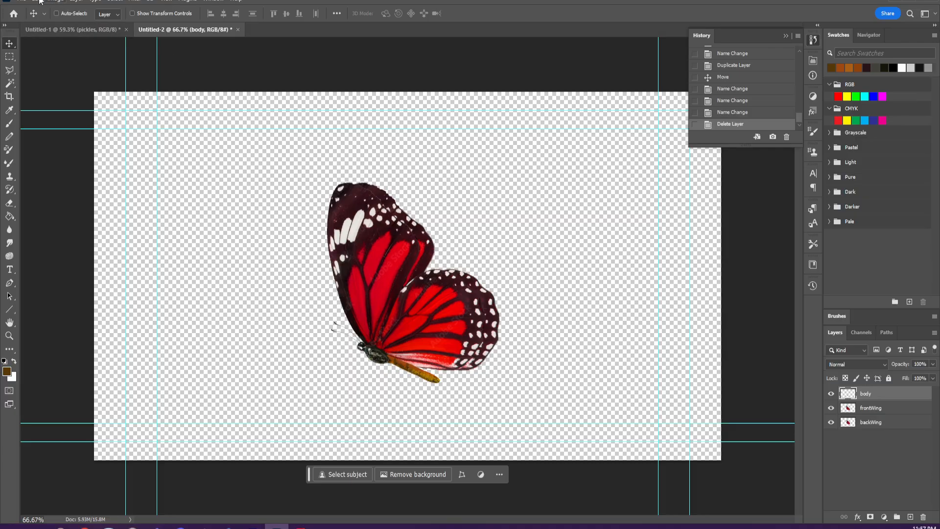
left_click(19, 1)
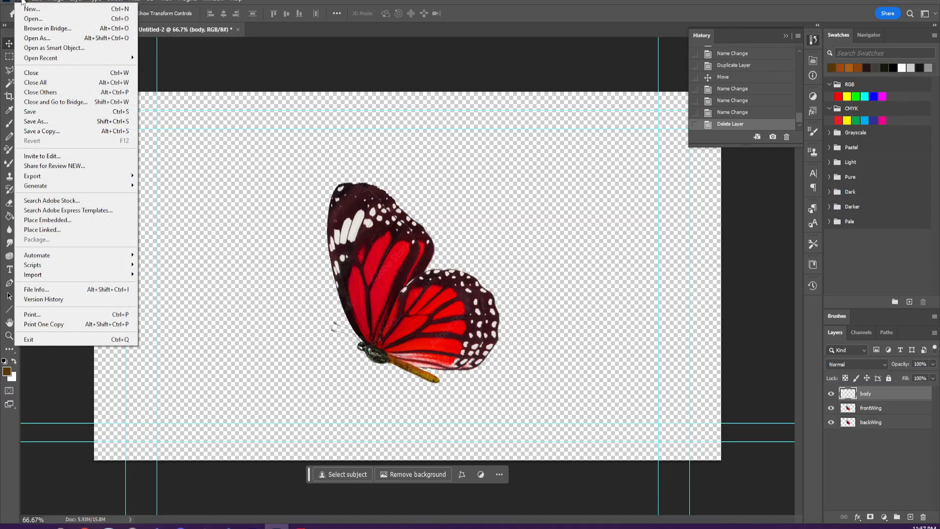
mouse_move(55, 178)
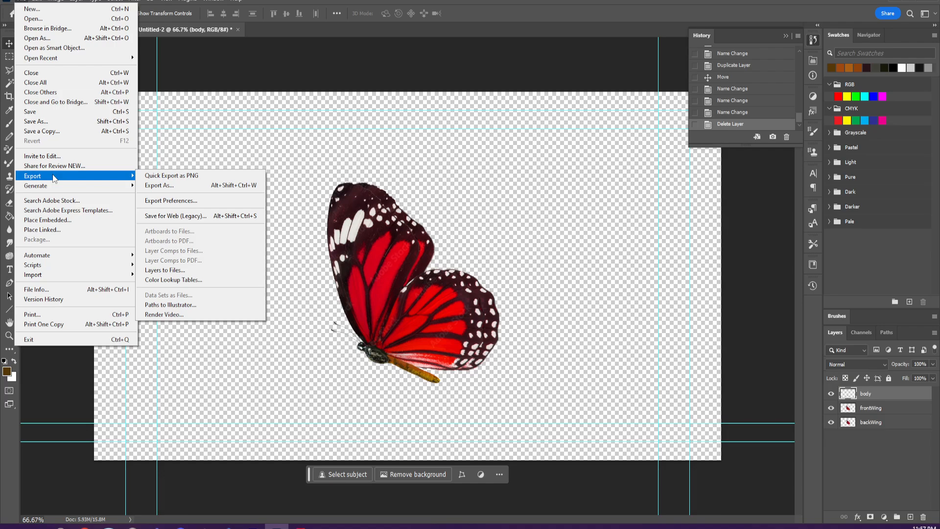
left_click(59, 121)
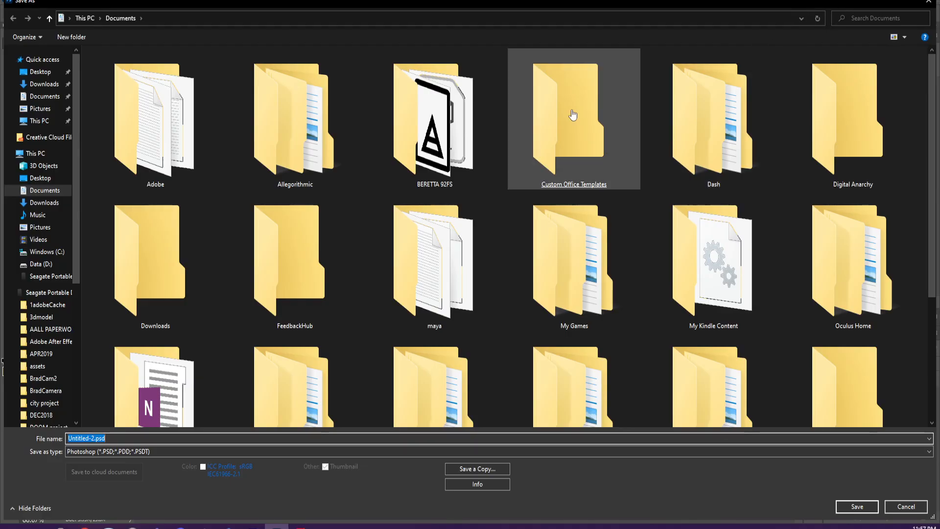
left_click(40, 83)
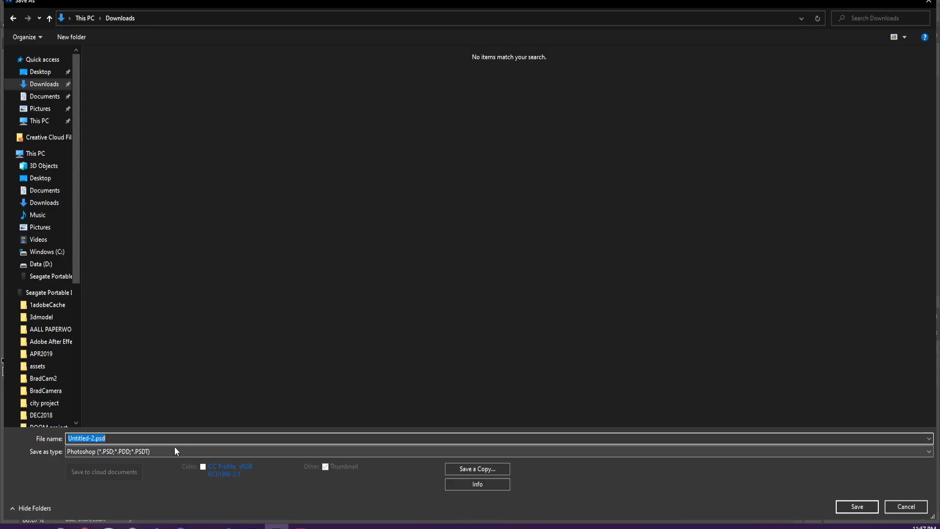
type("butterfly")
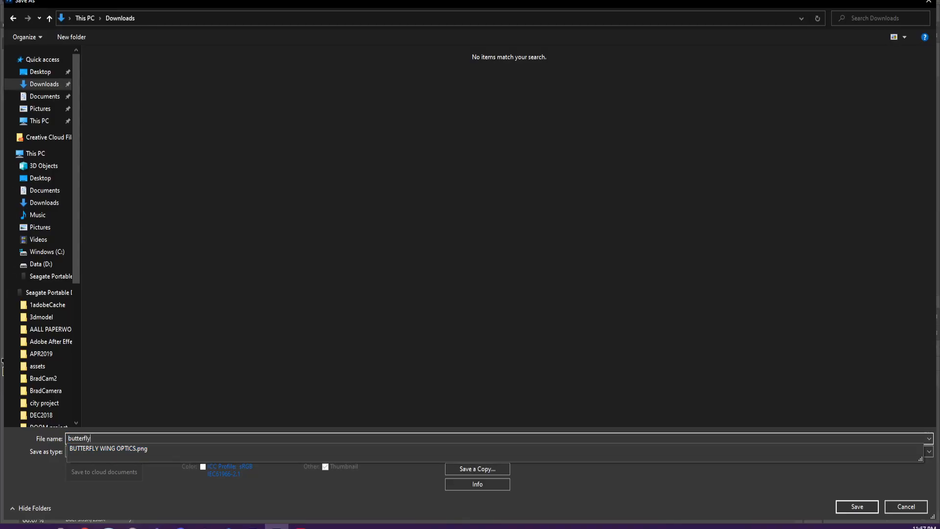
left_click(342, 359)
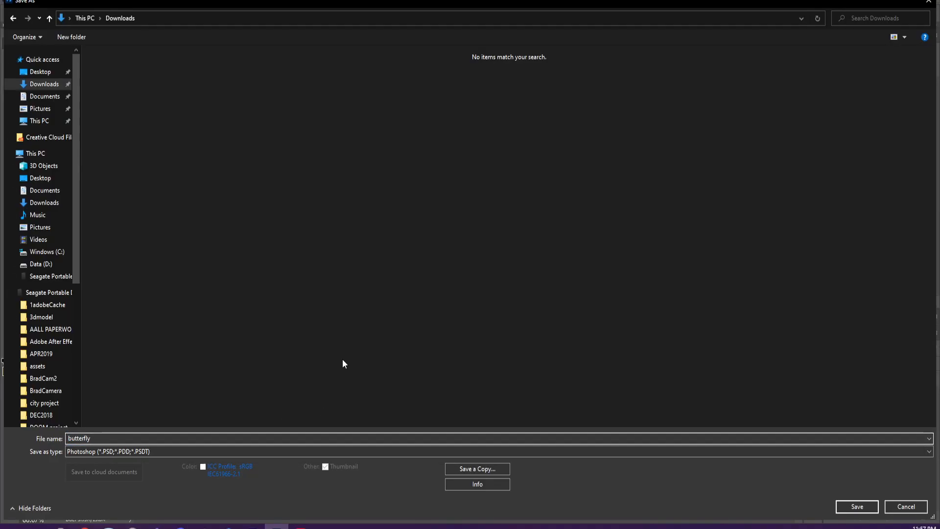
left_click(853, 506)
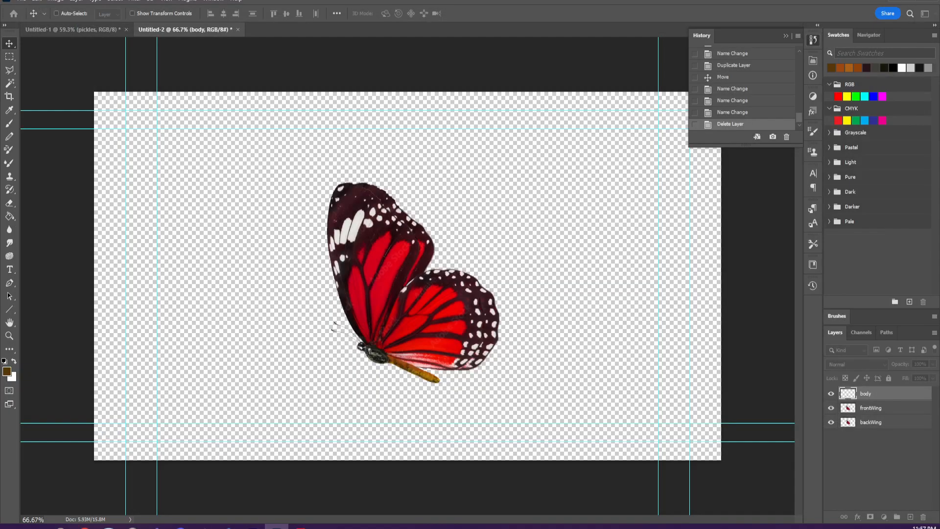
- Switch to After Effects and create a 1920x1080, 29.97 fps, five-second composition named Comp 1, choosing its 3D renderer
left_click(253, 527)
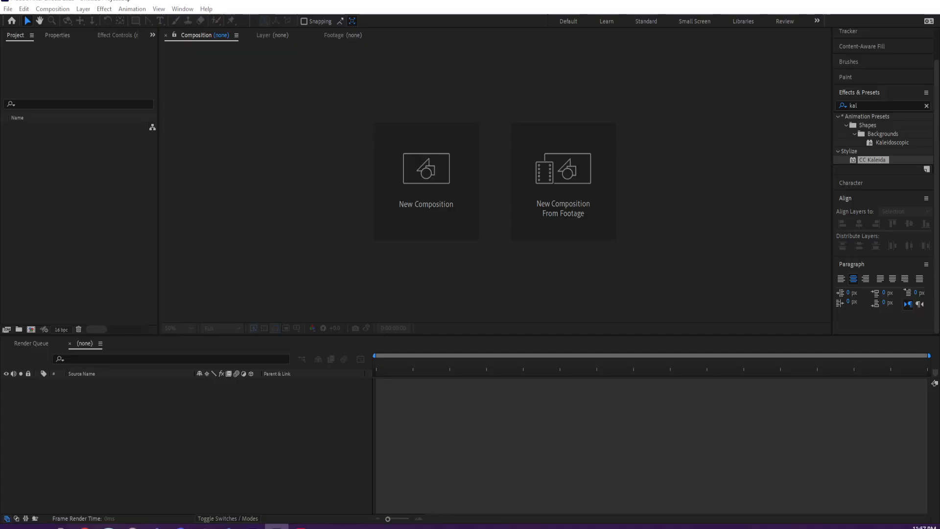
left_click(419, 174)
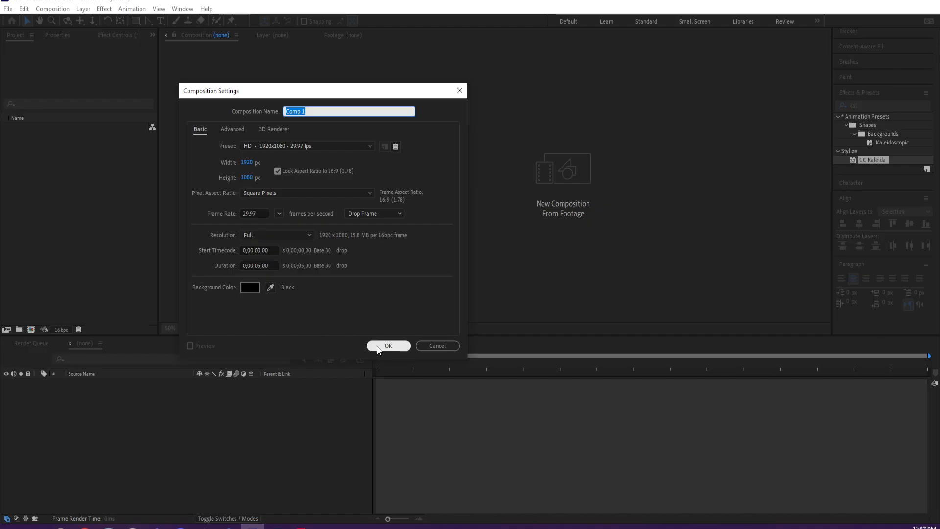
left_click(274, 132)
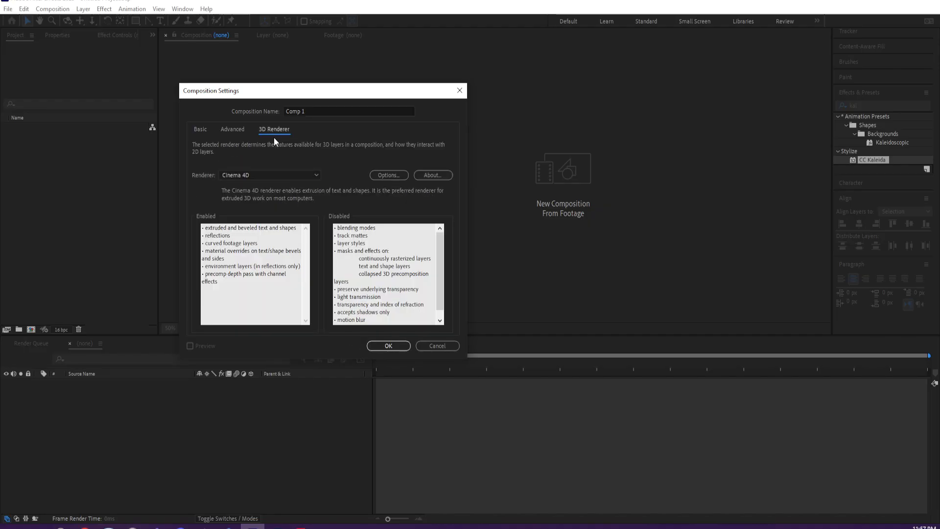
left_click(261, 175)
left_click(256, 186)
left_click(199, 130)
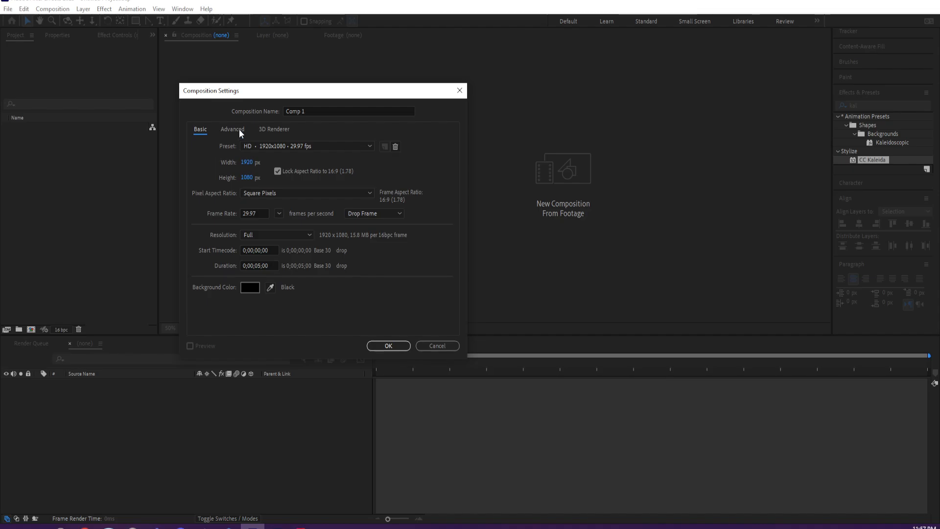
left_click(238, 129)
left_click(202, 129)
left_click(388, 346)
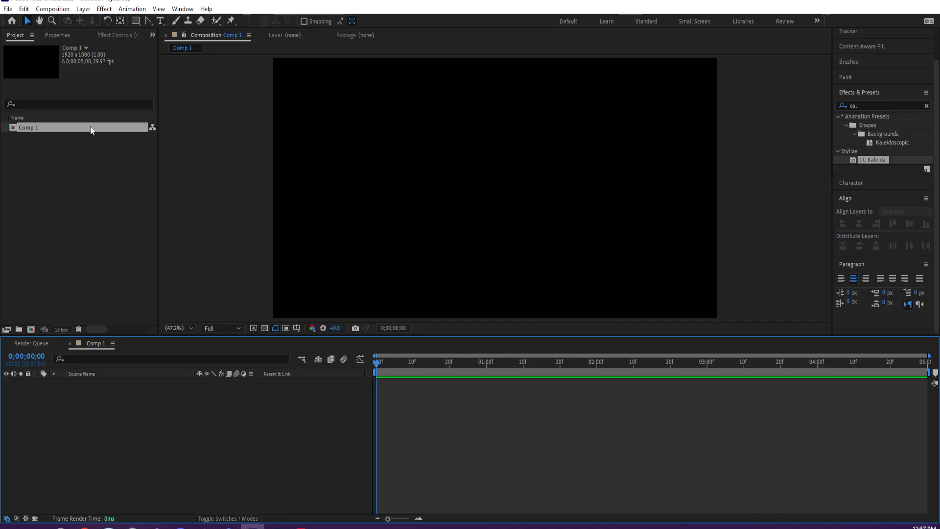
- Browse to the Downloads folder in Adobe Bridge and import butterfly.psd into the After Effects project
left_click(43, 10)
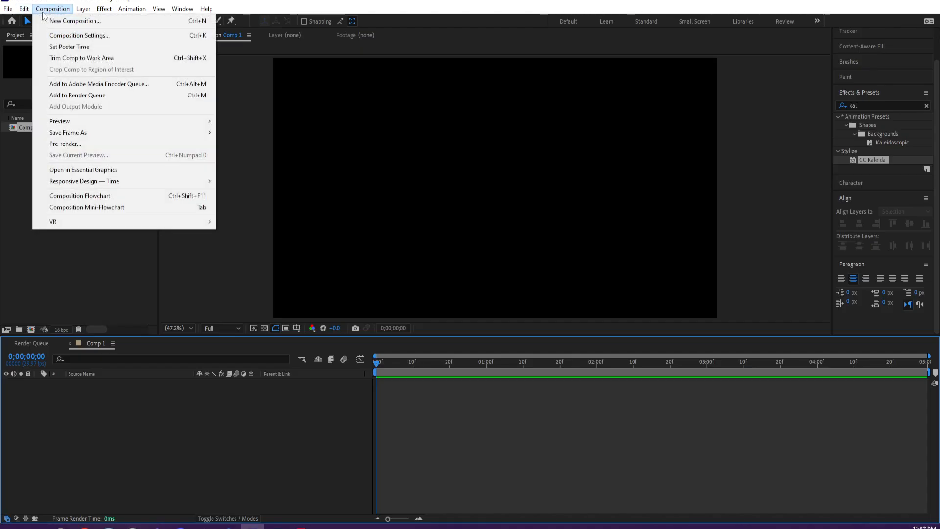
mouse_move(8, 11)
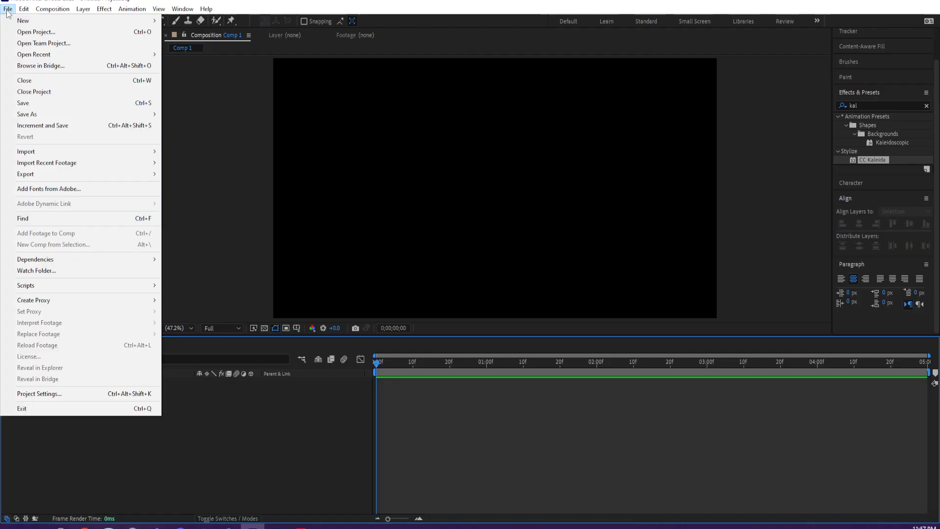
left_click(25, 68)
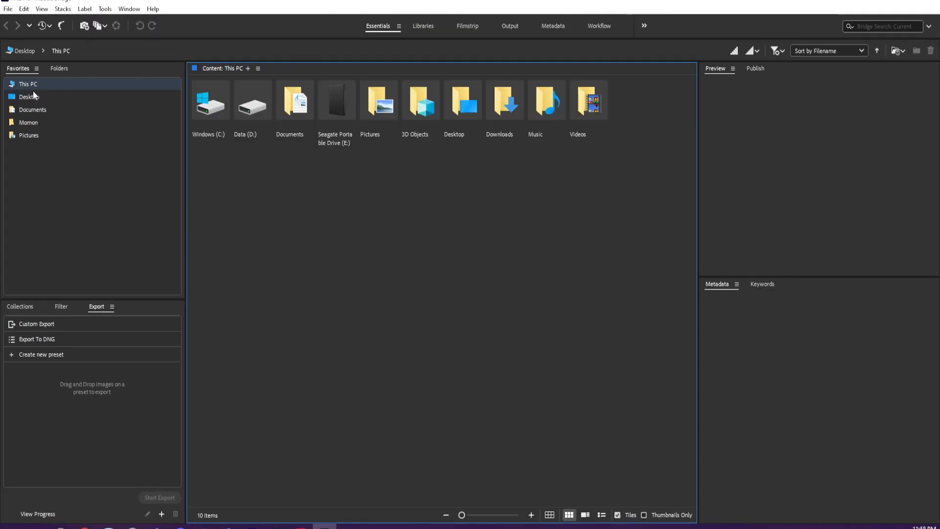
left_click(31, 96)
left_click(24, 86)
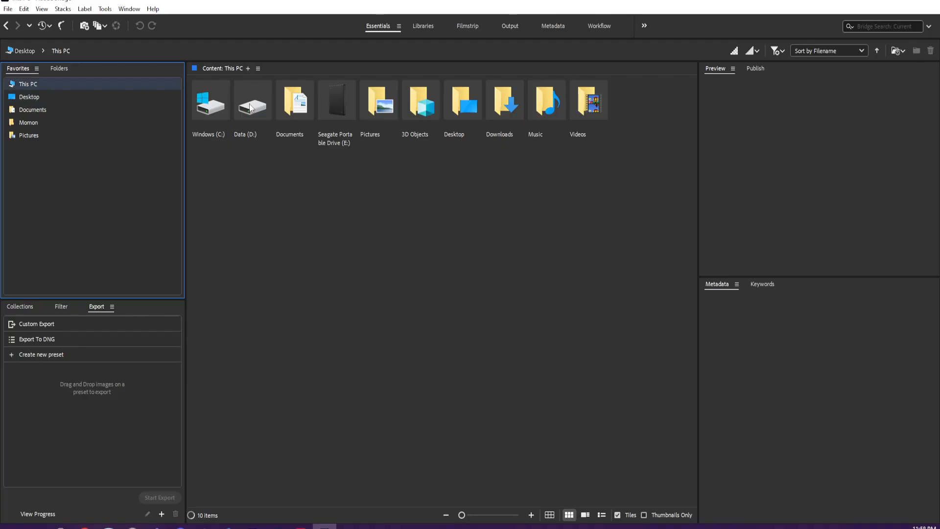
double_click(509, 109)
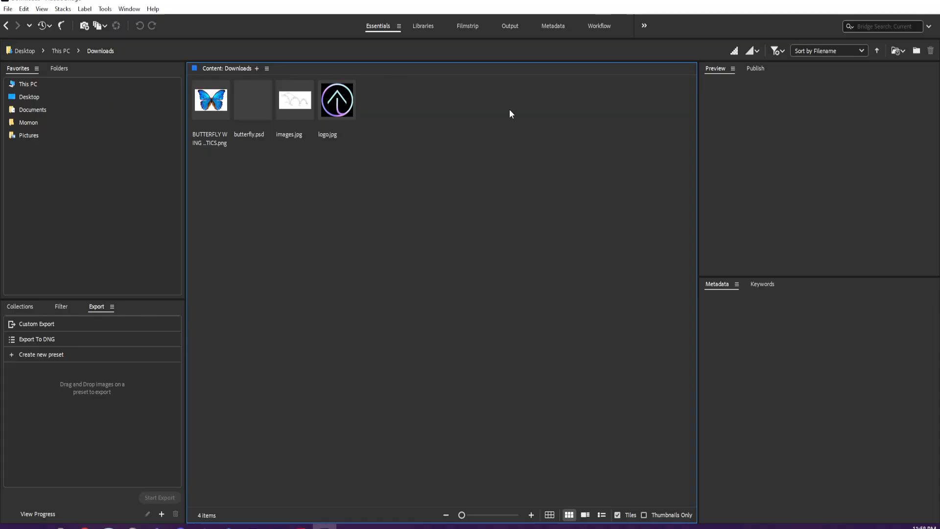
left_click(257, 110)
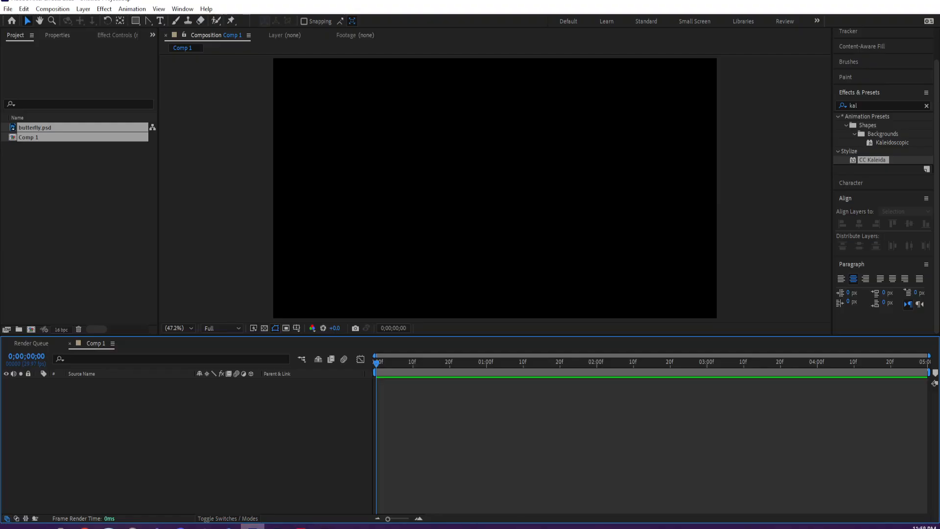
- Add butterfly.psd from the project to the Comp 1 timeline as a layer
left_click(42, 127)
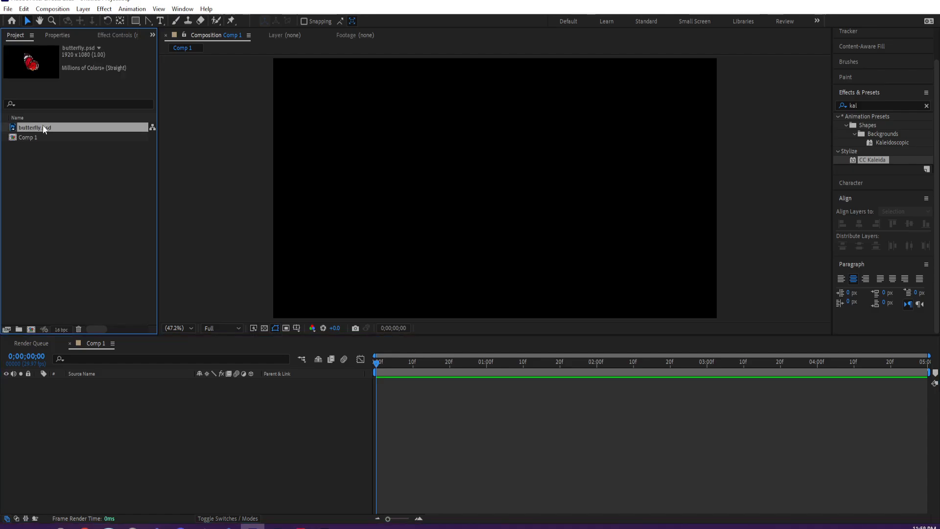
left_click_drag(40, 128, 127, 413)
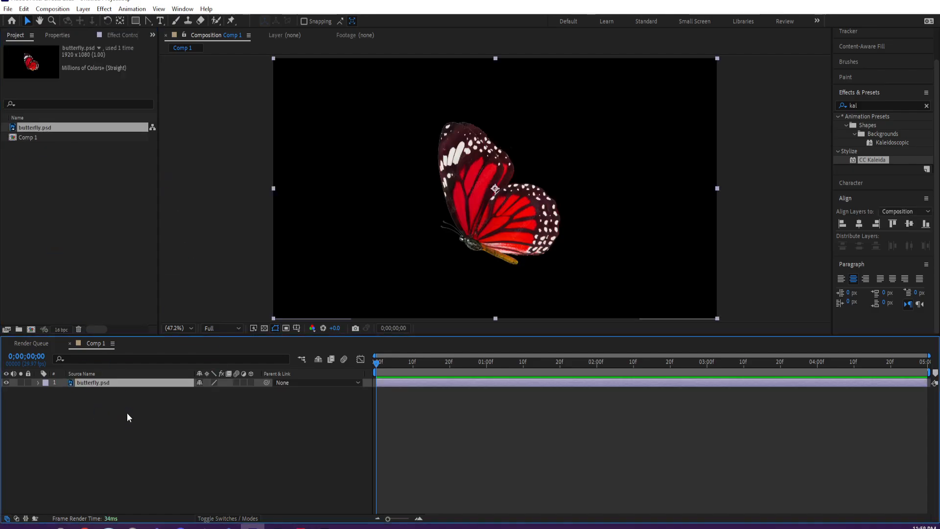
left_click(49, 128)
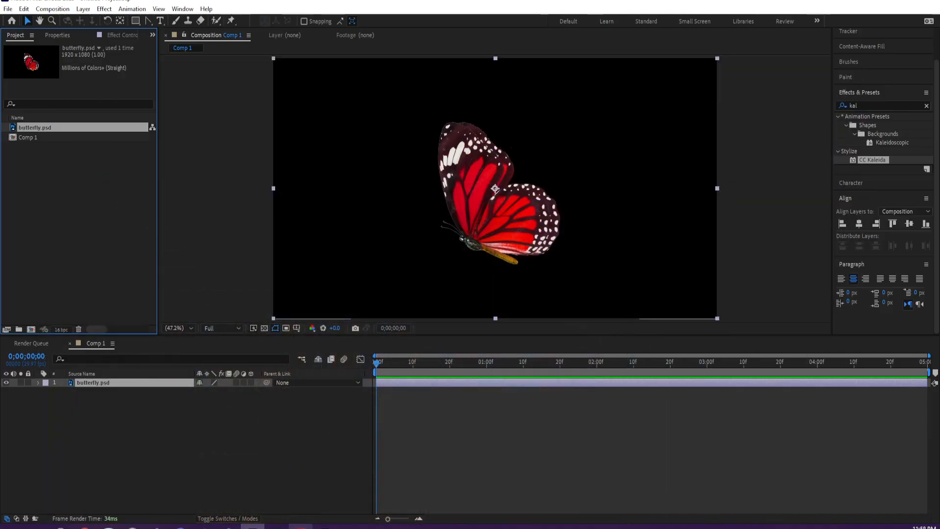
- Return to Bridge and look through the commands available for butterfly.psd for another way to place or export it
left_click(324, 526)
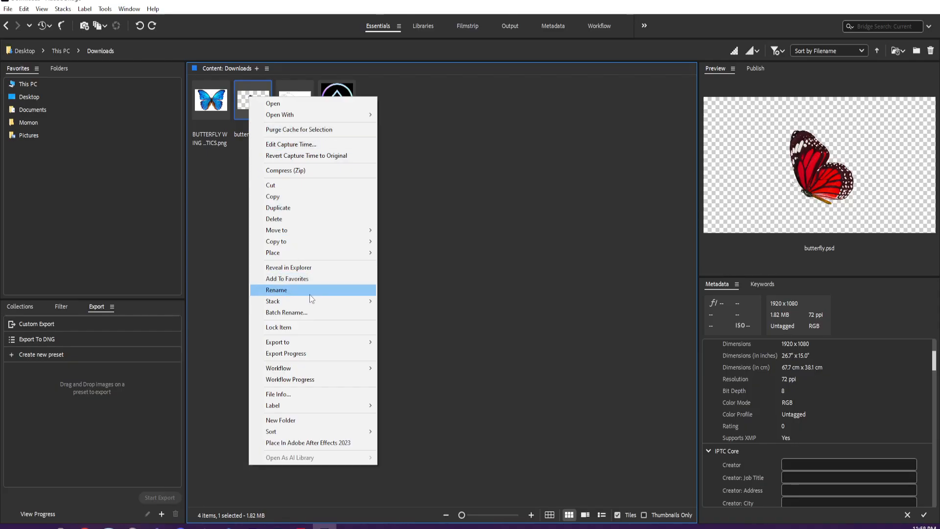
left_click(405, 91)
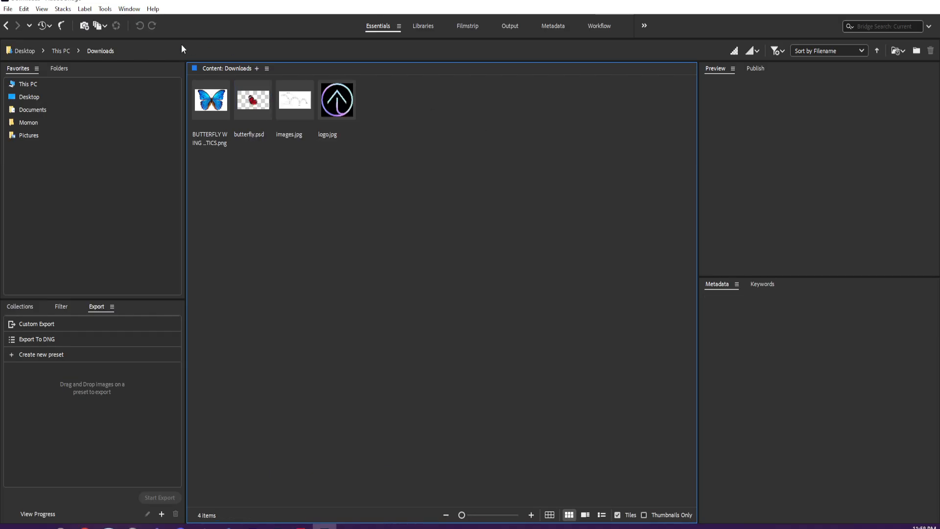
left_click(249, 110)
left_click(23, 9)
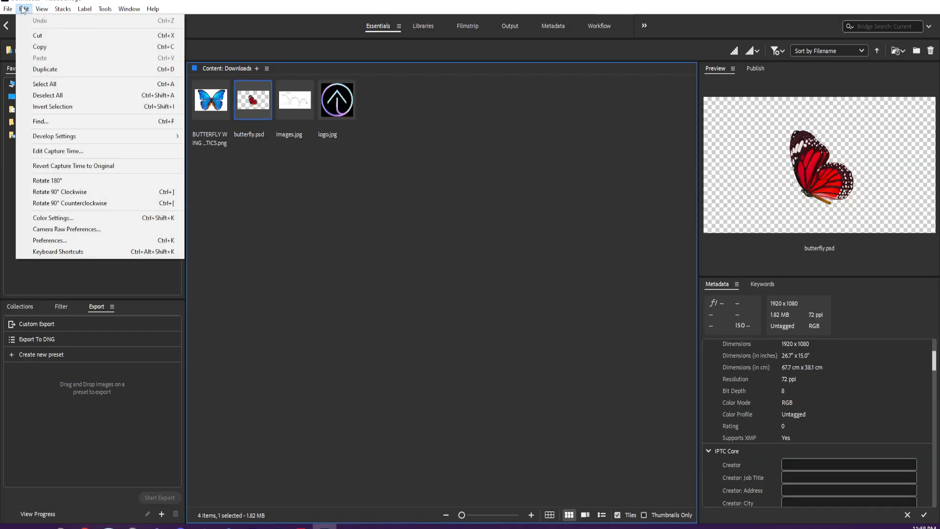
mouse_move(9, 10)
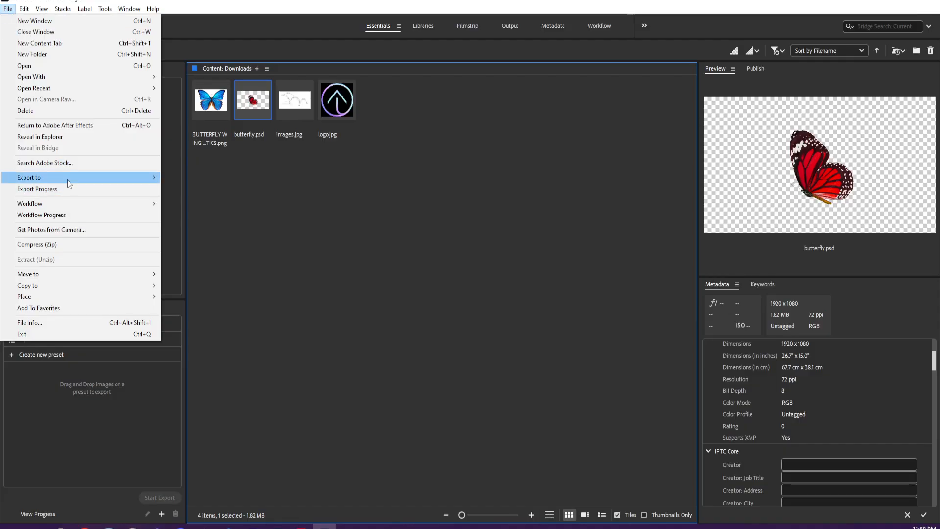
mouse_move(133, 10)
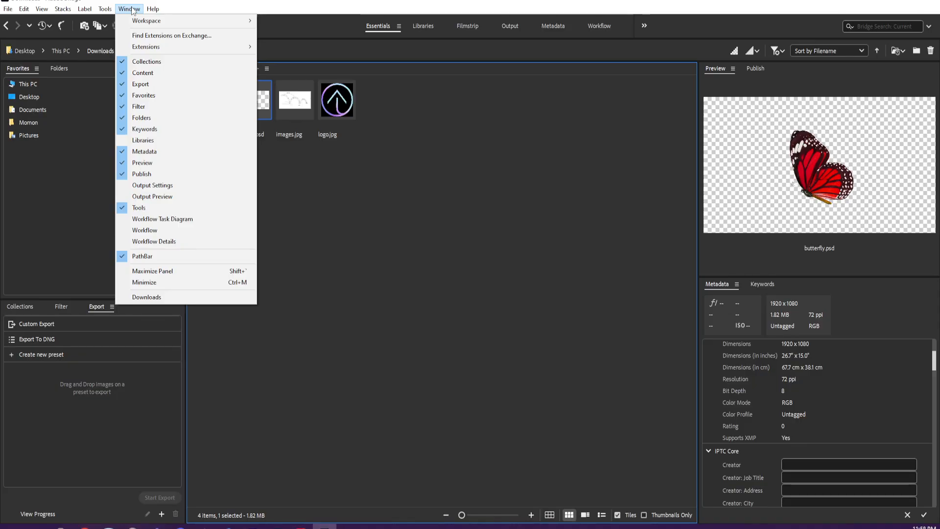
left_click(132, 10)
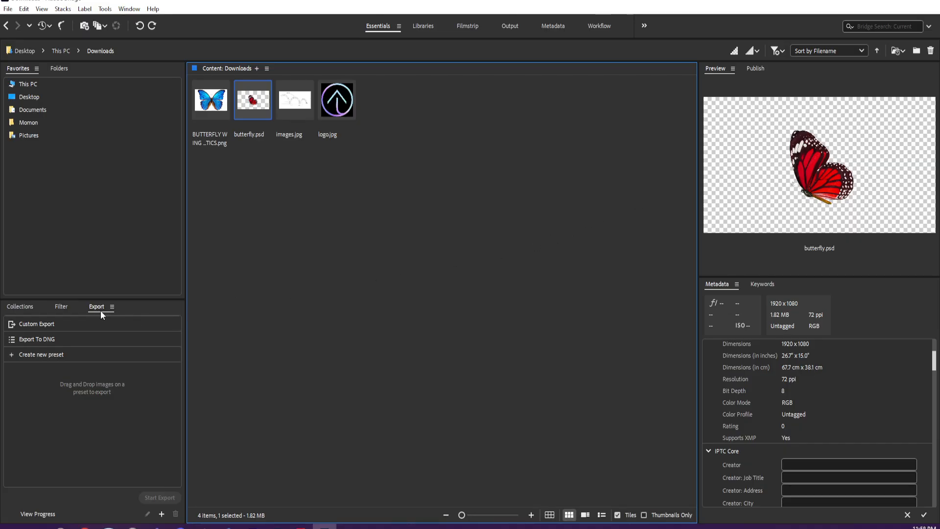
- Try to add butterfly.psd to a custom export
left_click(37, 327)
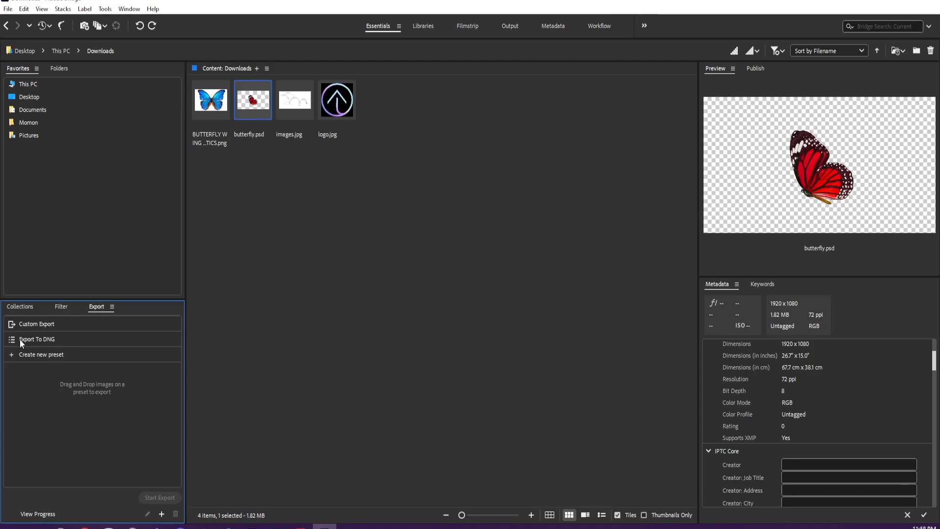
left_click(252, 102)
left_click(36, 326)
left_click_drag(251, 106, 77, 420)
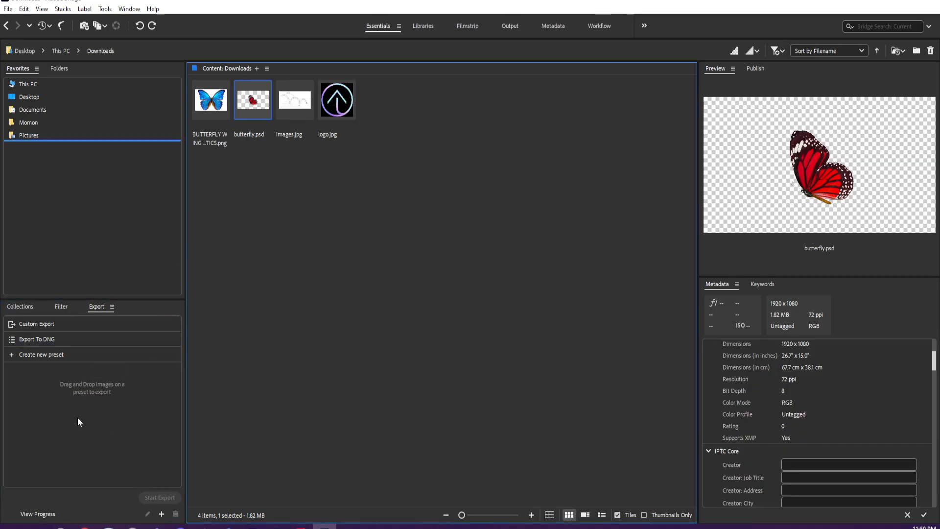
- Examine the save location, conflict, image format, resize and metadata options for a new Bridge export preset without saving one
left_click(45, 354)
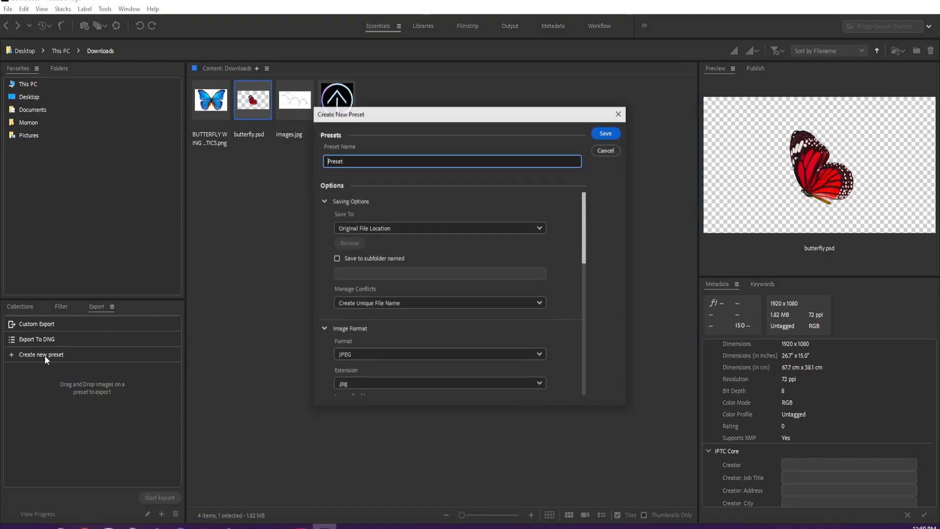
scroll(323, 336, "down", 5)
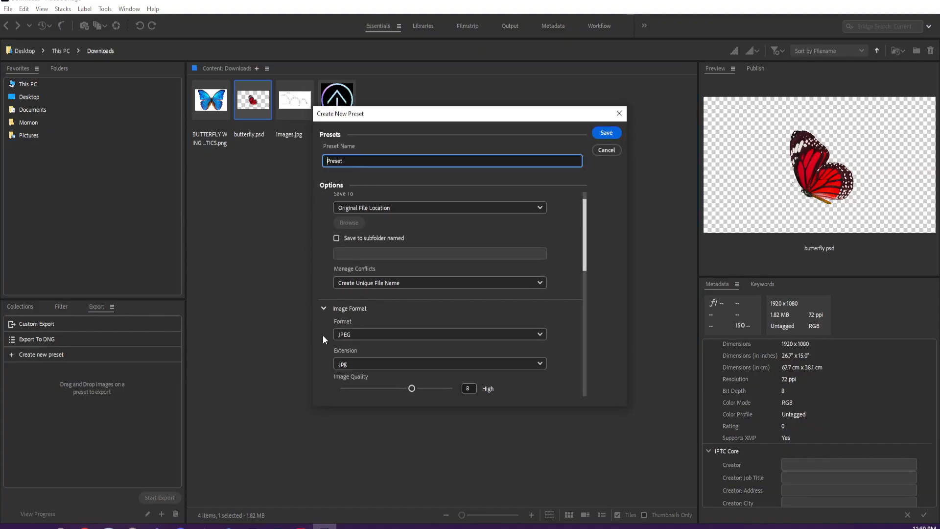
scroll(327, 339, "down", 3)
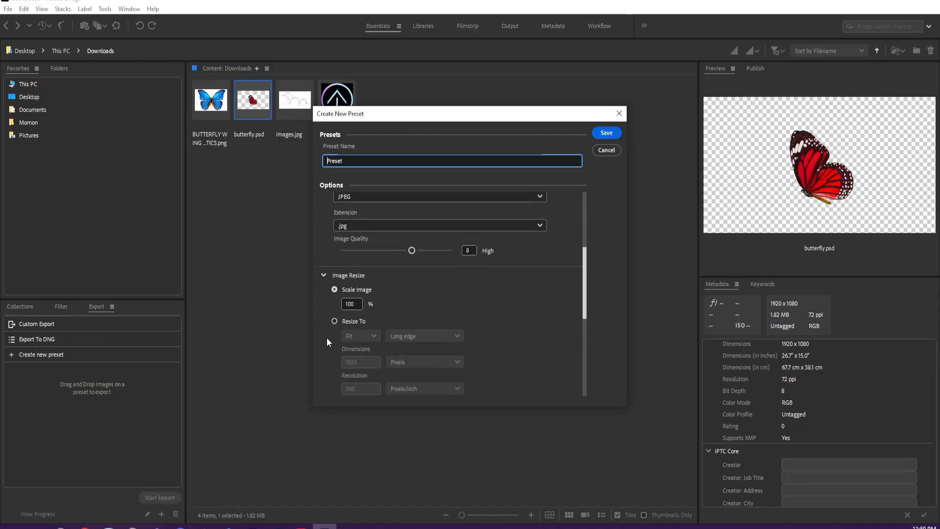
scroll(446, 360, "up", 3)
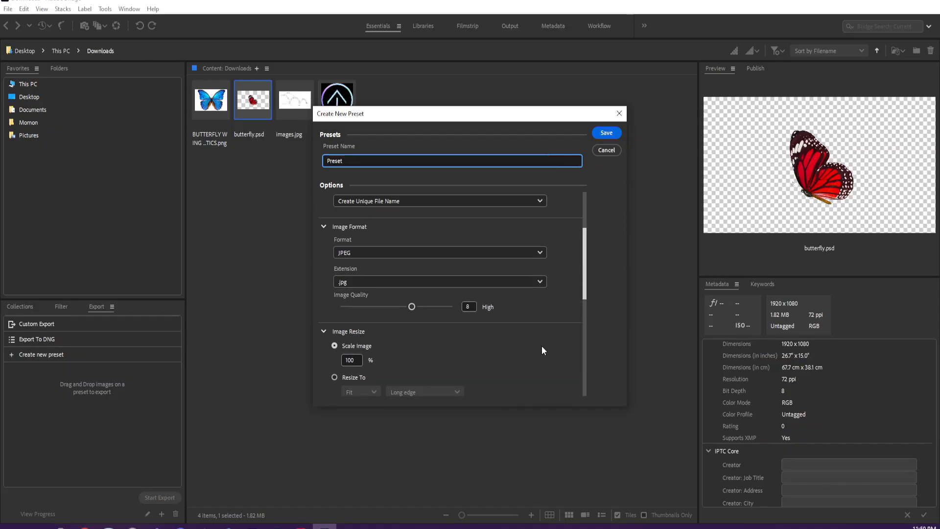
scroll(541, 347, "up", 2)
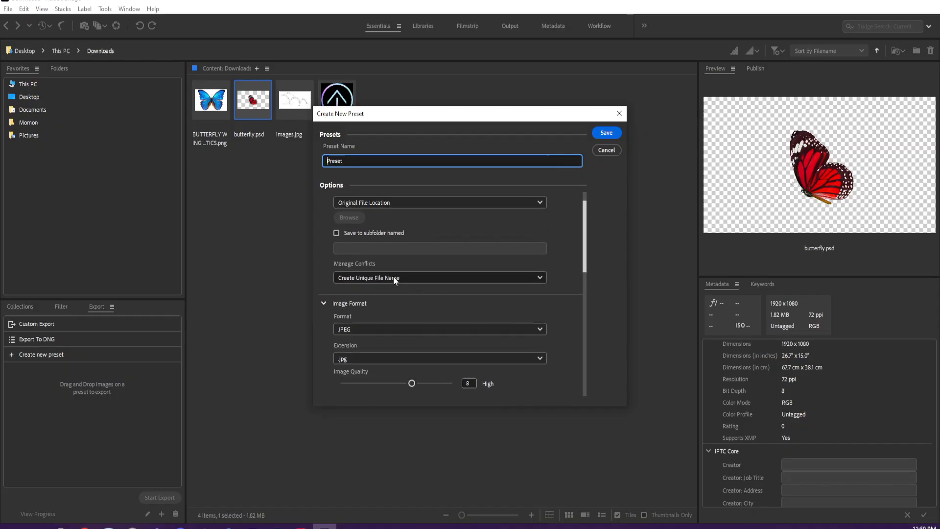
left_click(393, 277)
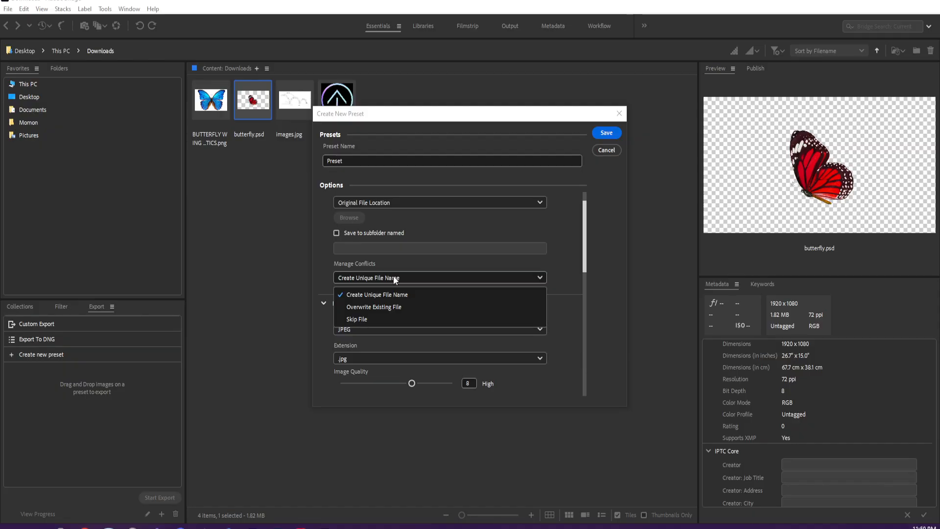
left_click(393, 277)
left_click(379, 201)
left_click(380, 202)
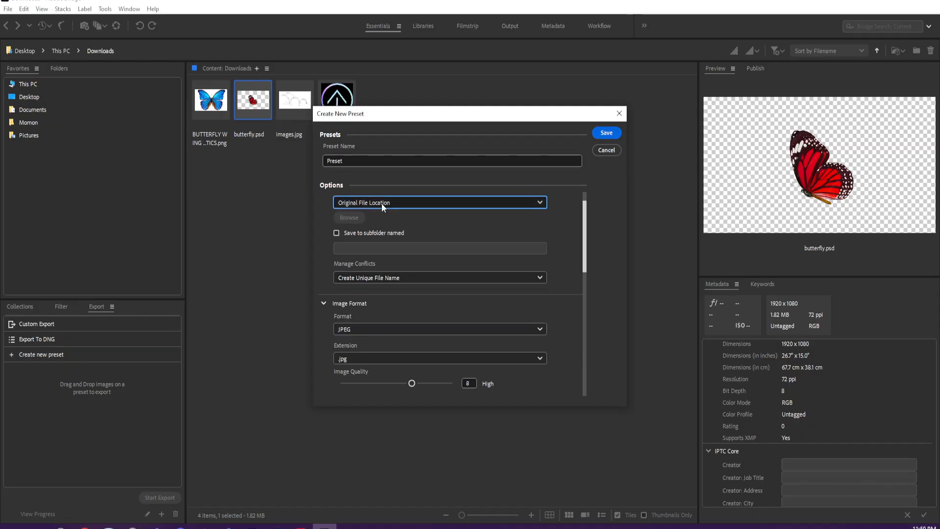
scroll(434, 350, "down", 3)
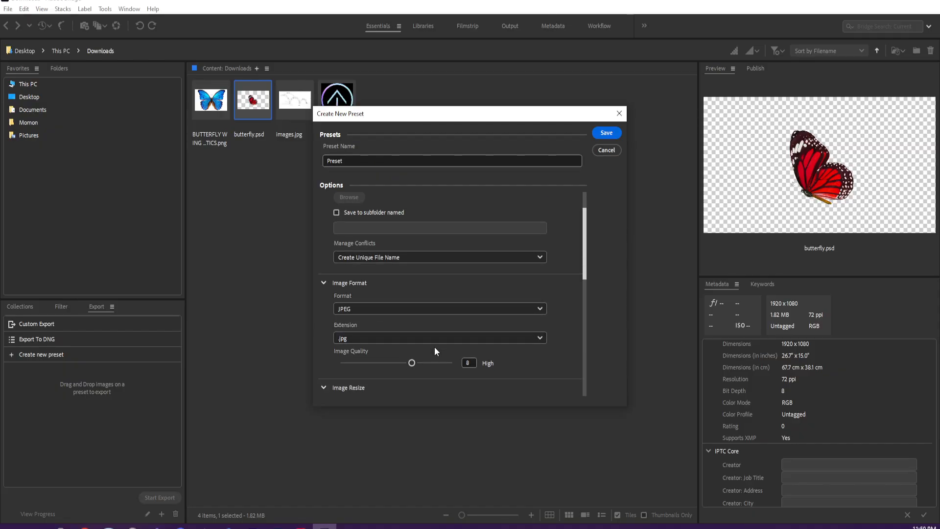
scroll(433, 339, "down", 5)
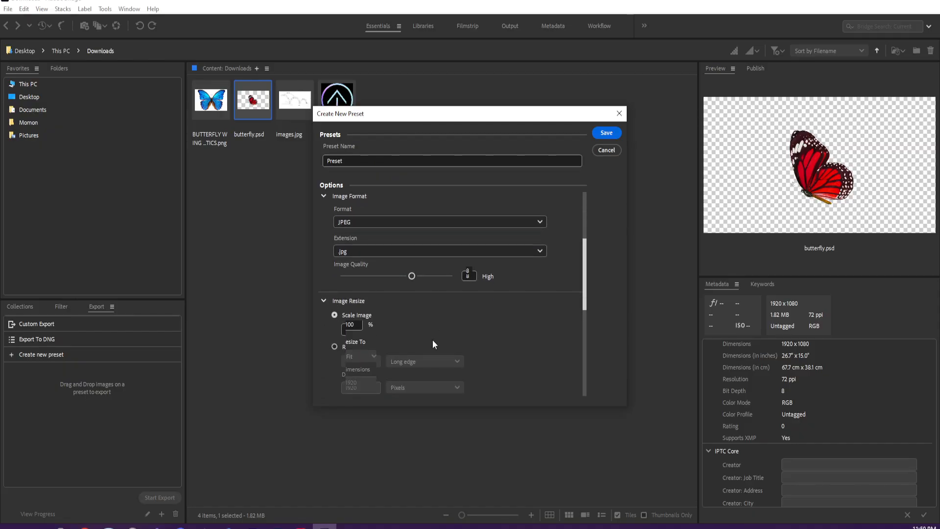
scroll(432, 340, "down", 5)
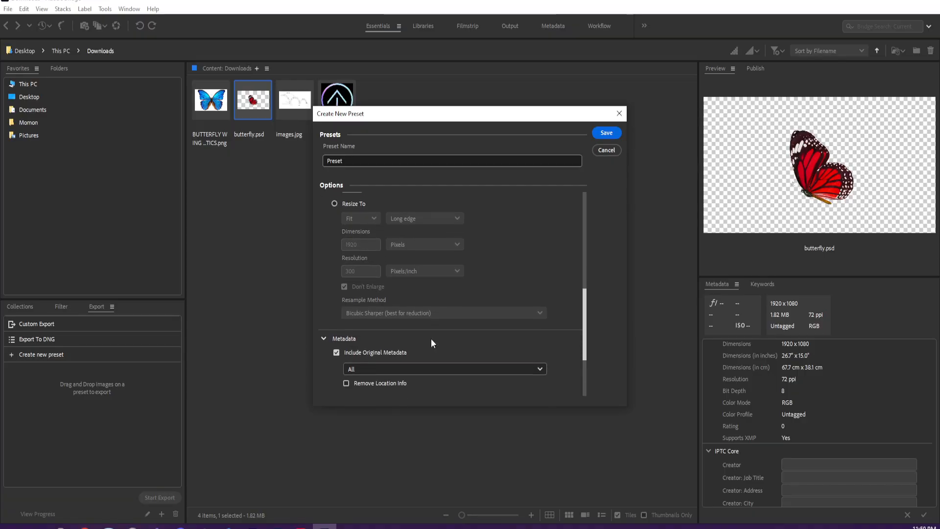
scroll(544, 339, "down", 2)
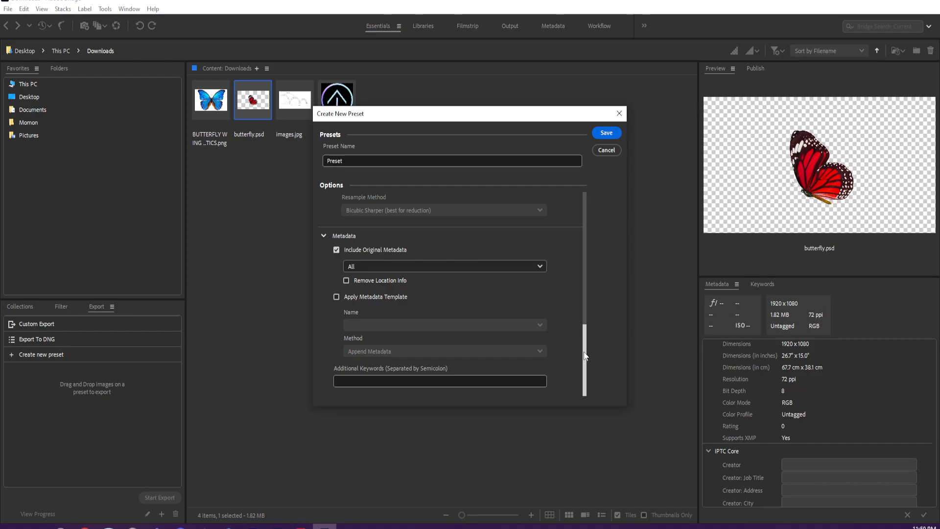
left_click_drag(583, 356, 582, 185)
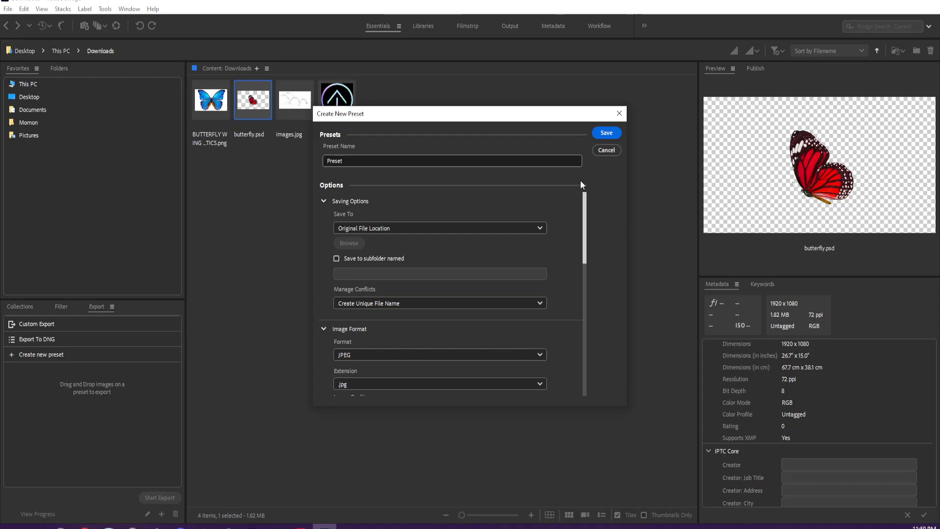
left_click(605, 149)
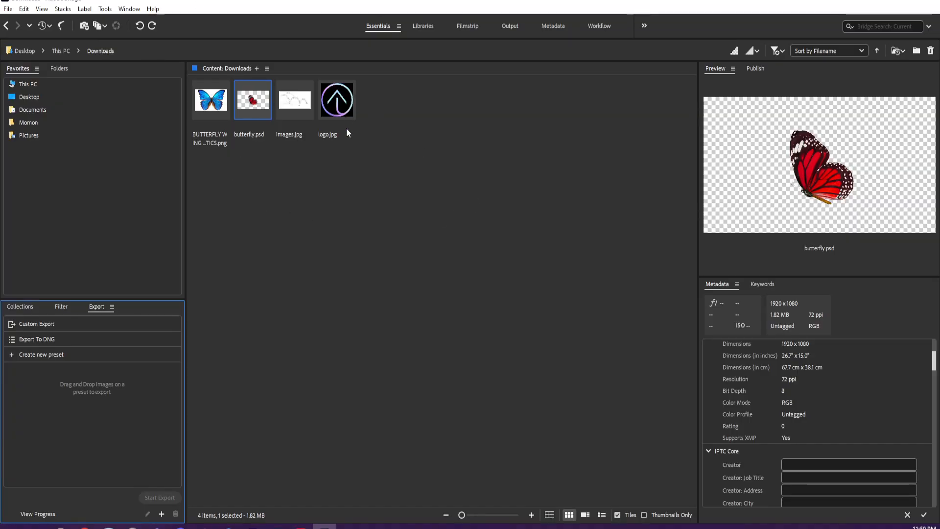
left_click(339, 105)
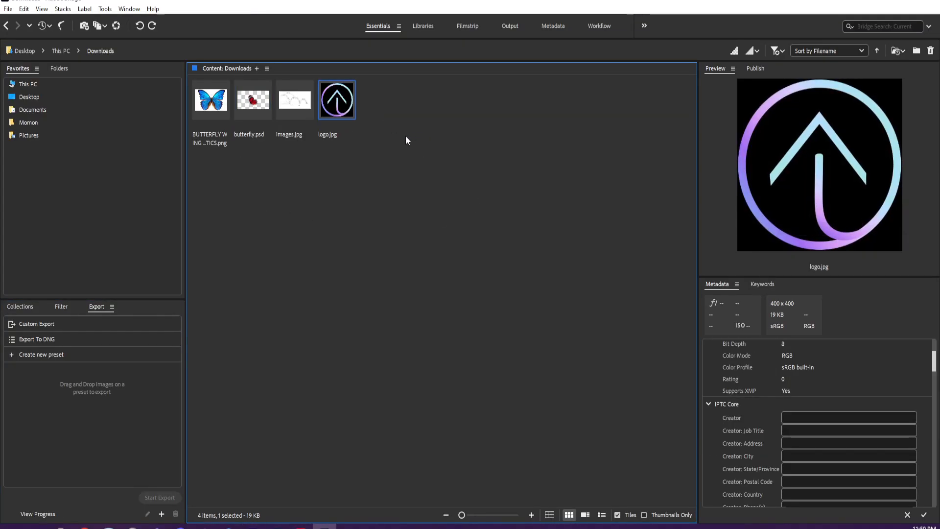
- Switch to After Effects and delete the unneeded logo.jpg from the project
left_click(253, 526)
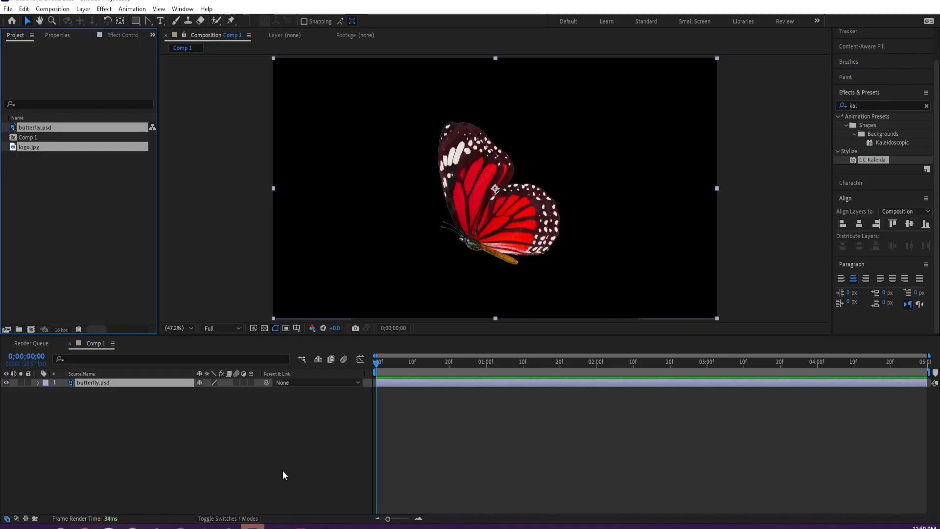
left_click(27, 171)
left_click(25, 147)
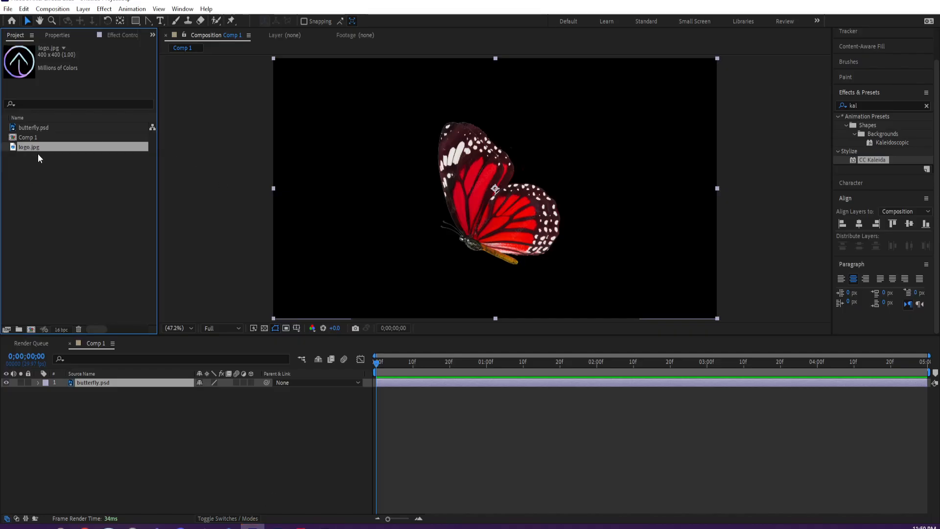
left_click(37, 127)
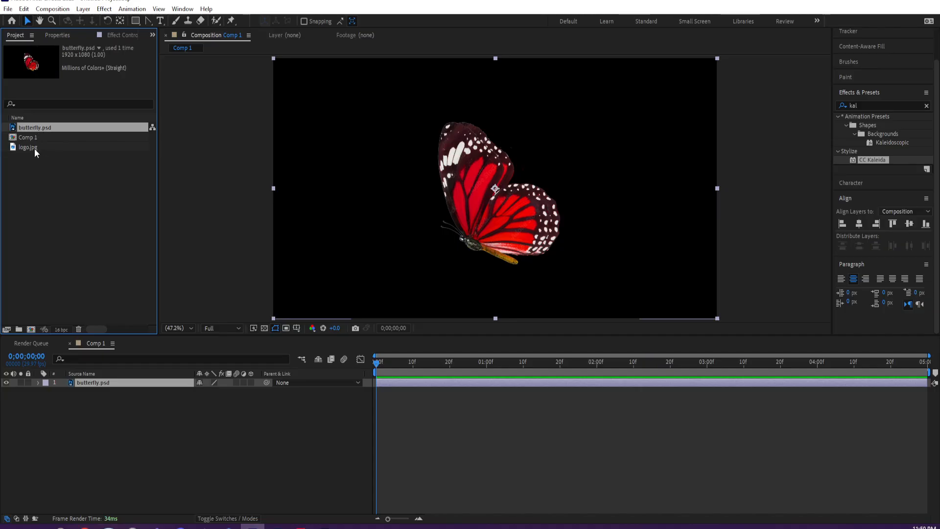
left_click(35, 148)
key("Delete")
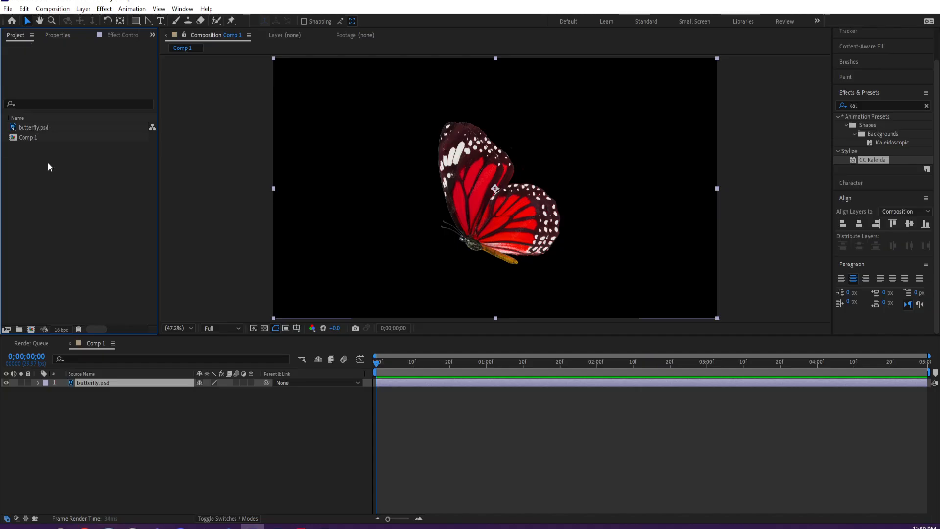
- Delete the merged butterfly.psd from the project together with its layer in Comp 1
left_click(39, 127)
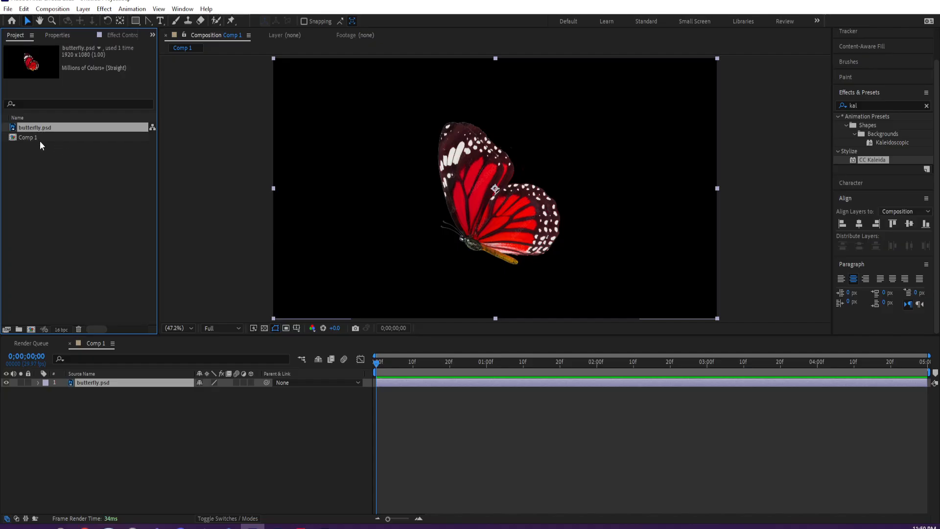
key("Delete")
left_click(513, 277)
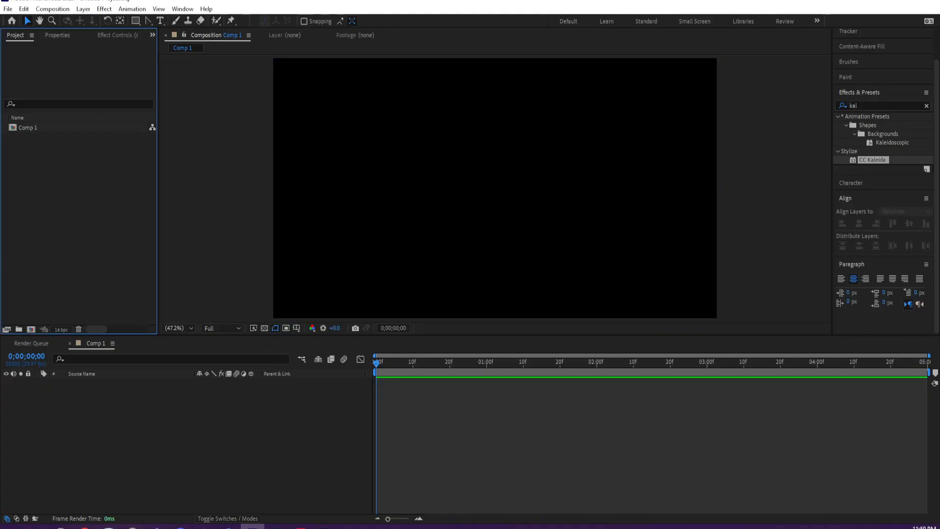
- Start a multiple-file import and bring in only the body layer of butterfly.psd as footage at document size
left_click(8, 10)
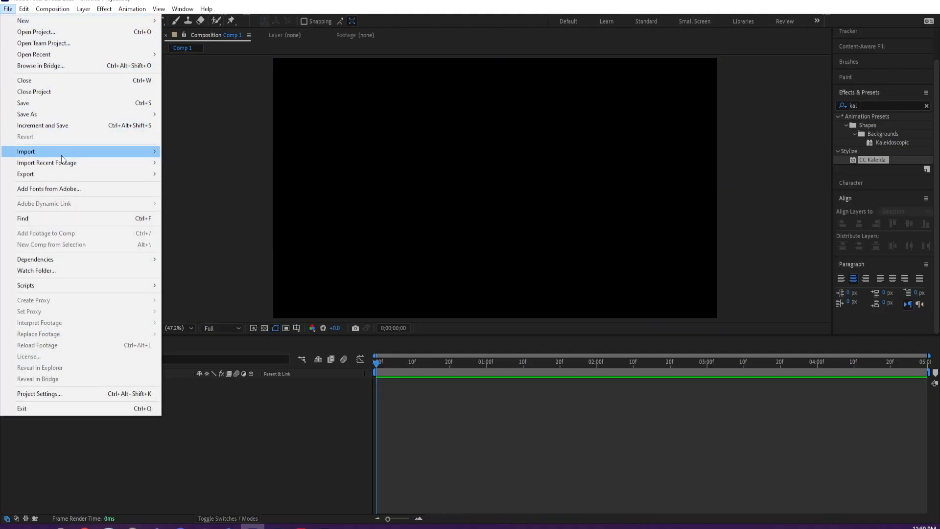
mouse_move(61, 156)
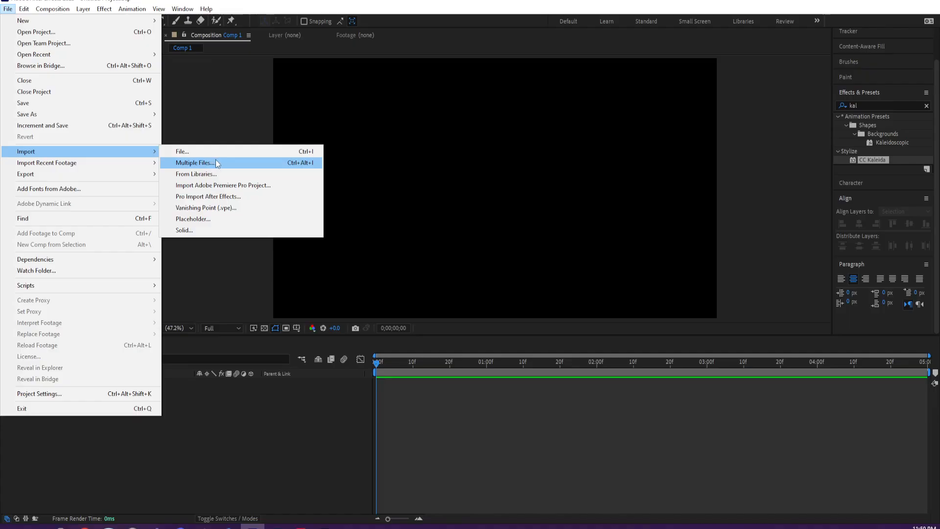
left_click(216, 159)
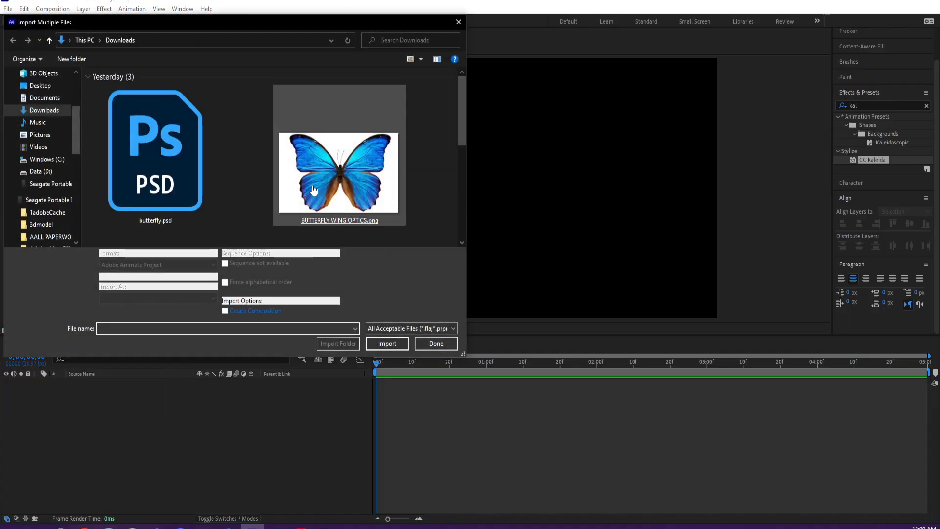
double_click(204, 202)
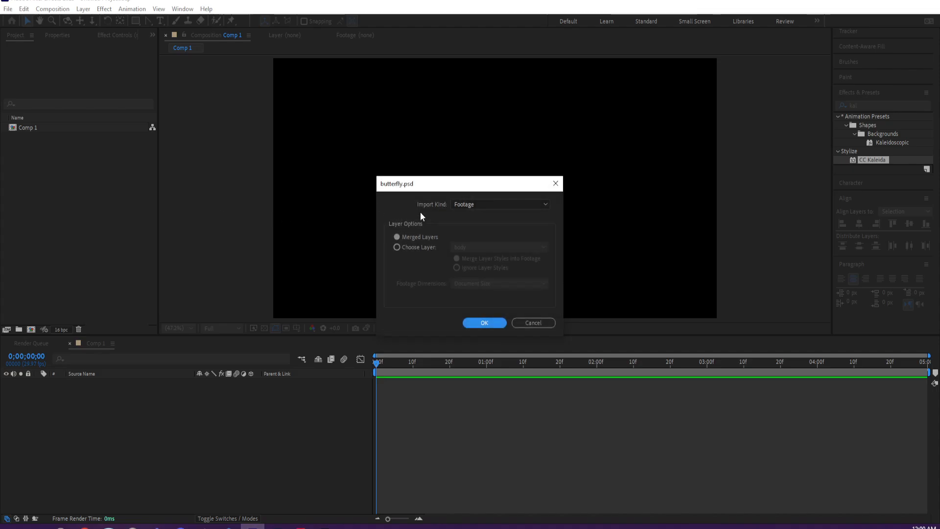
left_click(479, 205)
left_click(477, 202)
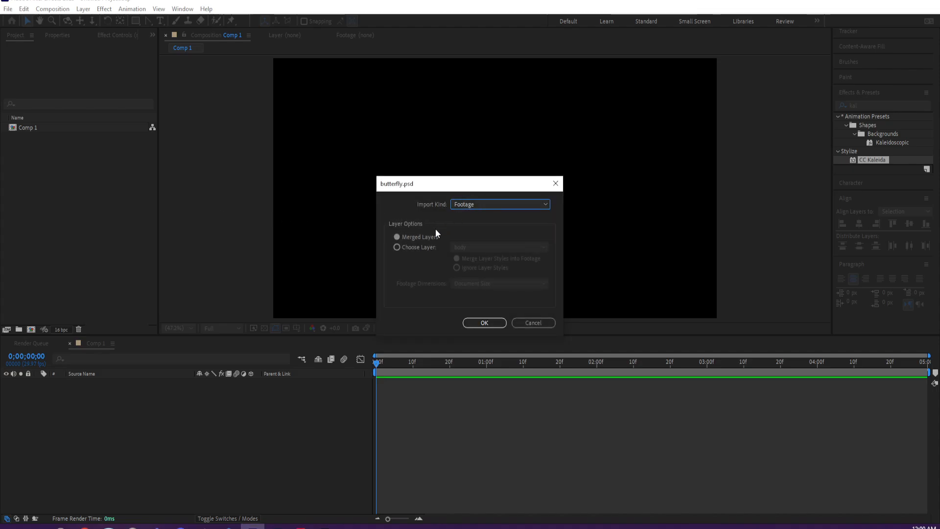
left_click(419, 249)
left_click(487, 247)
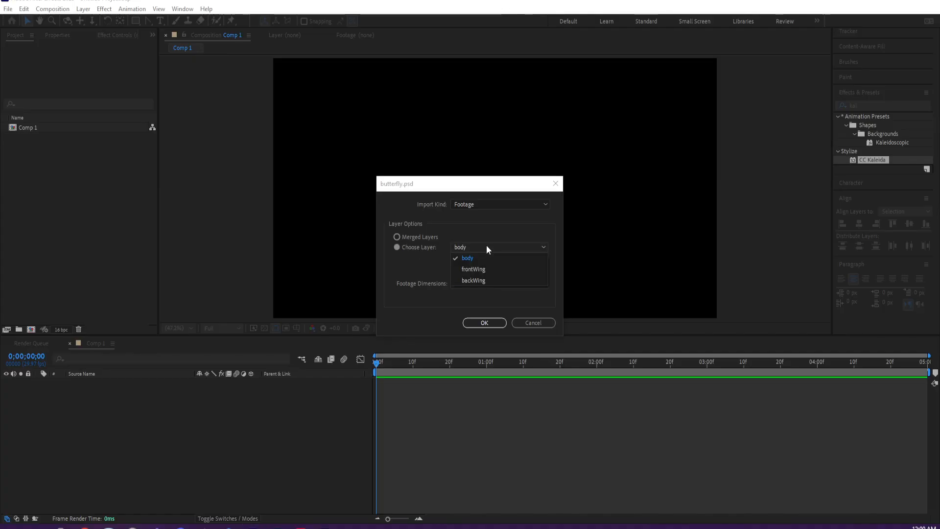
left_click(487, 248)
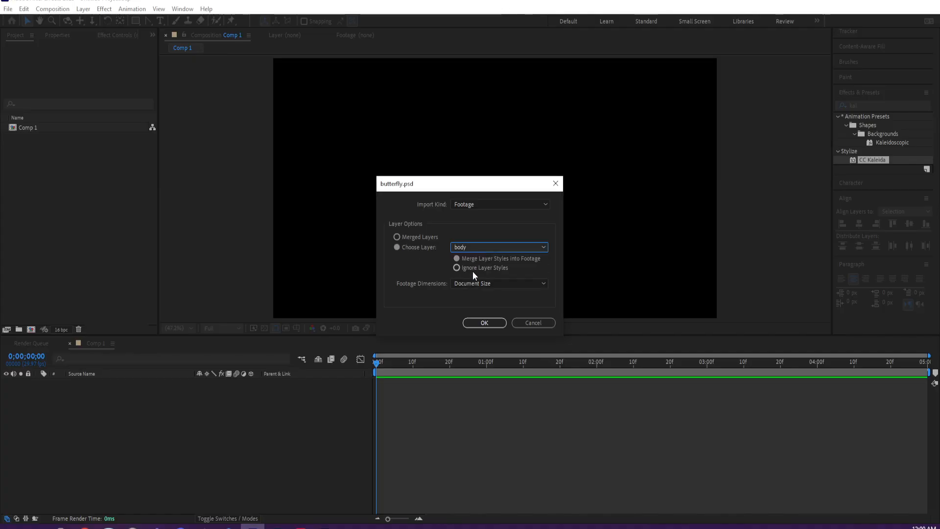
left_click(476, 324)
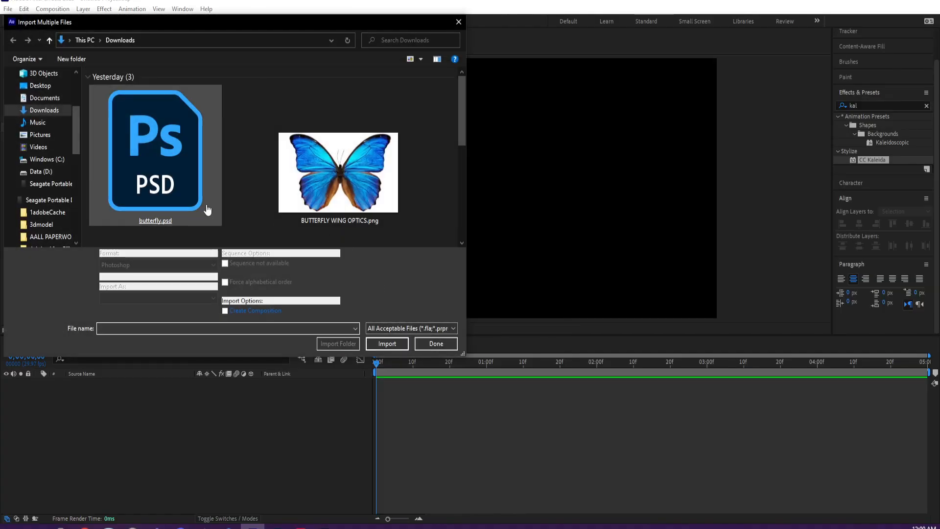
- Import the frontWing layer of butterfly.psd as separate footage
double_click(208, 210)
left_click(412, 247)
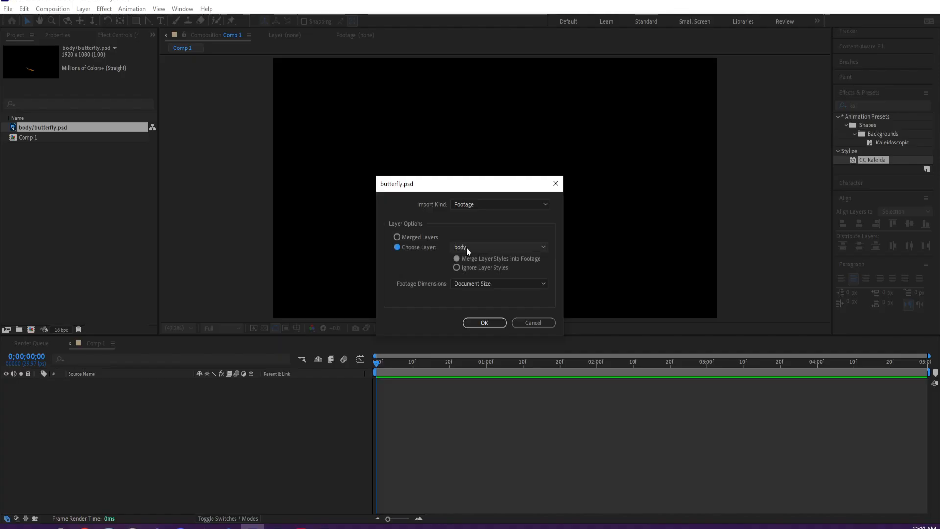
left_click(466, 248)
left_click(471, 268)
left_click(481, 322)
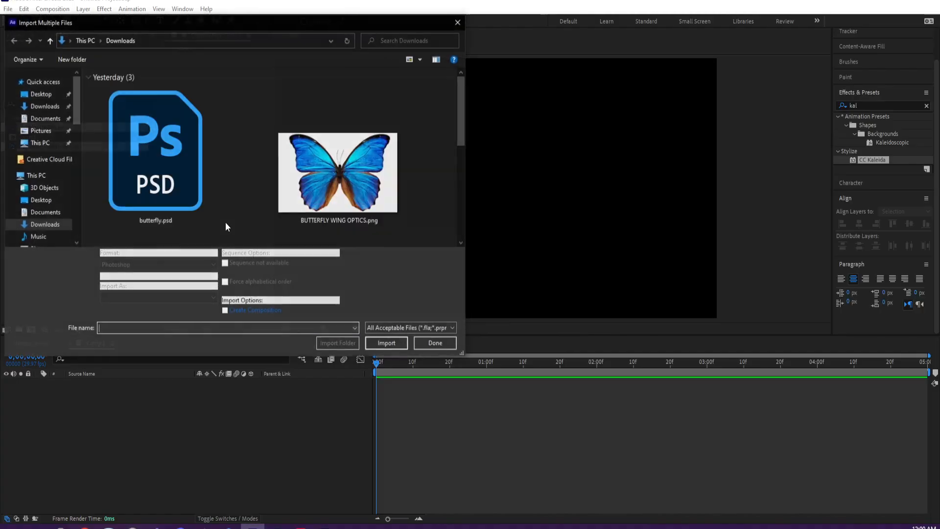
- Import the backWing layer of butterfly.psd as separate footage and finish the multiple-file import
double_click(154, 201)
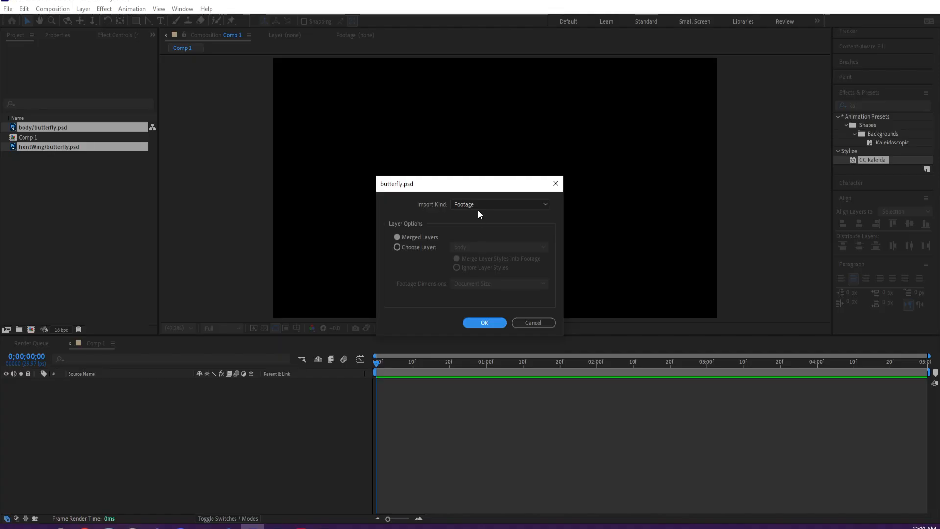
left_click(427, 248)
left_click(465, 247)
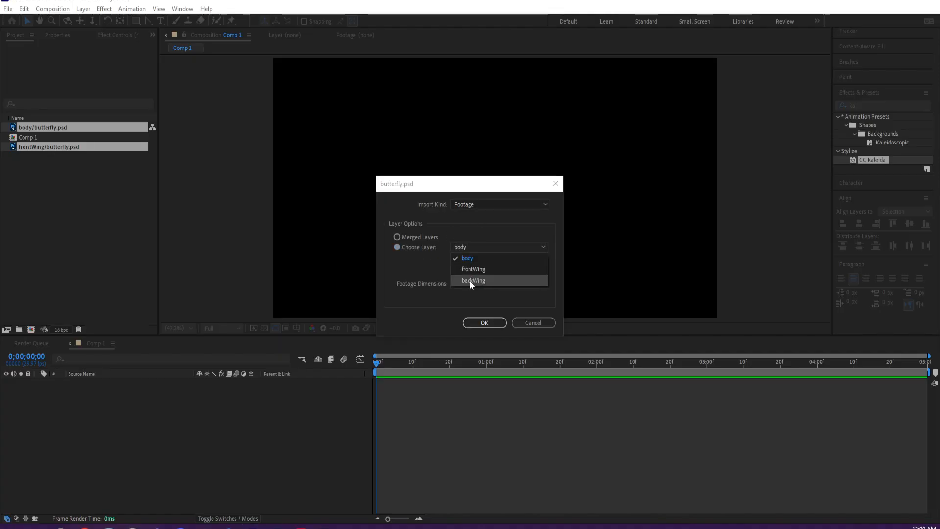
left_click(469, 280)
left_click(481, 323)
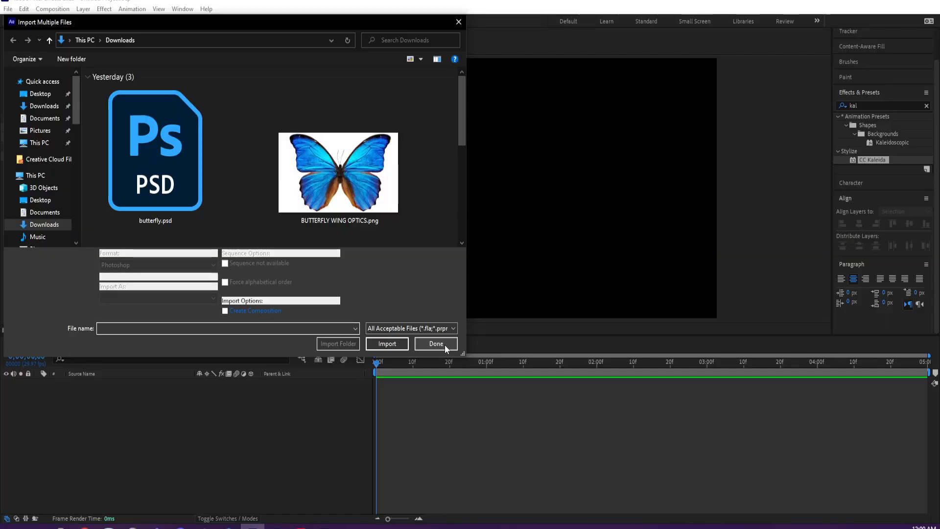
left_click(436, 343)
- Add the body, frontWing and backWing footage to the Comp 1 timeline and select the body layer
left_click_drag(49, 157, 173, 465)
left_click(532, 437)
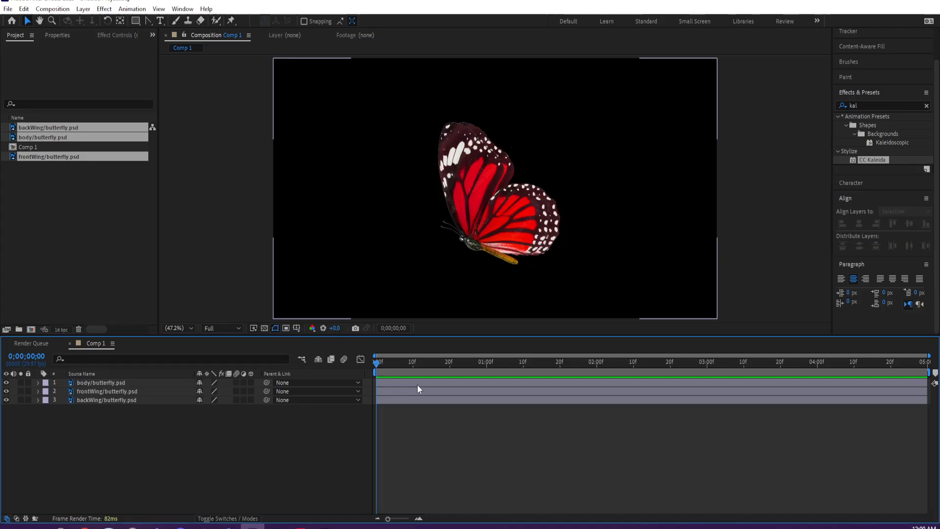
left_click(102, 382)
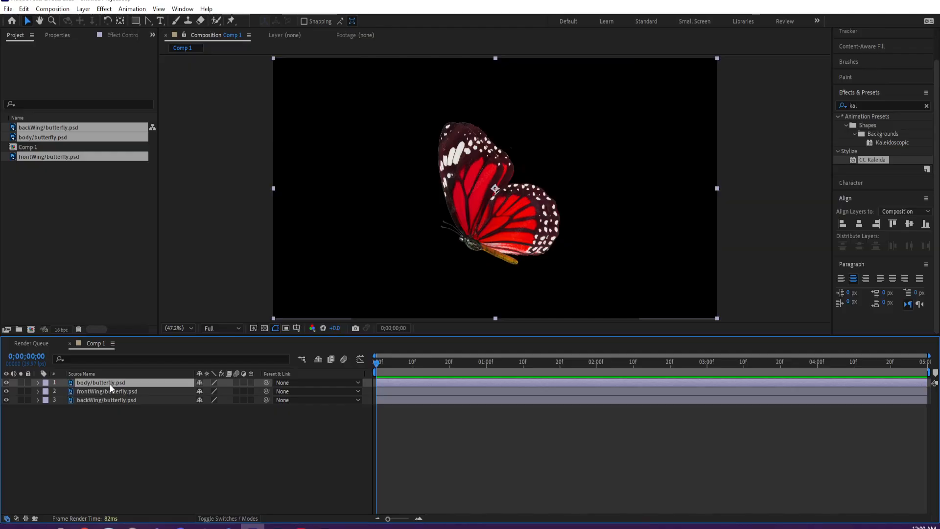
- Add a null object and move it to the butterfly's body, where the wings join
left_click(84, 9)
mouse_move(98, 21)
left_click(260, 65)
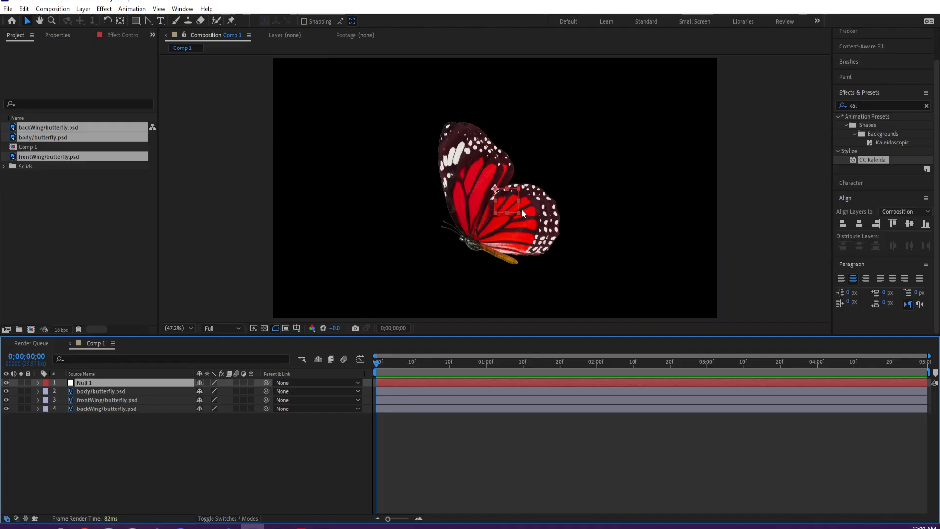
left_click_drag(495, 191, 473, 246)
left_click(109, 384)
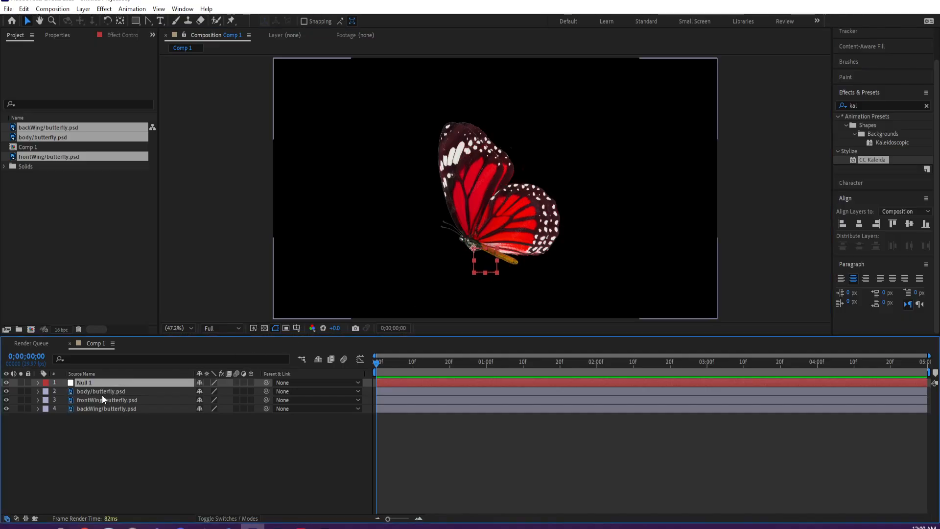
- Move the anchor points of the body, frontWing and backWing layers to the point where the wings meet the body
left_click(105, 392)
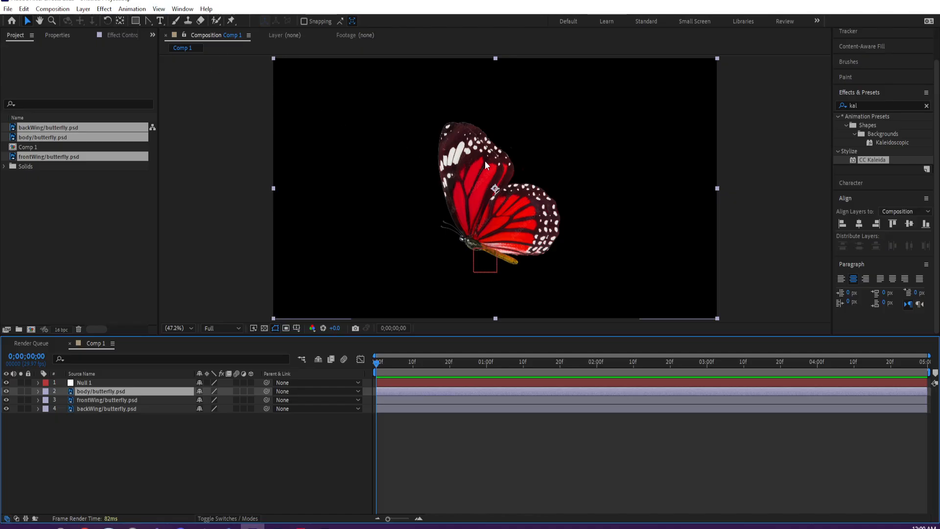
key("y")
left_click_drag(495, 189, 470, 256)
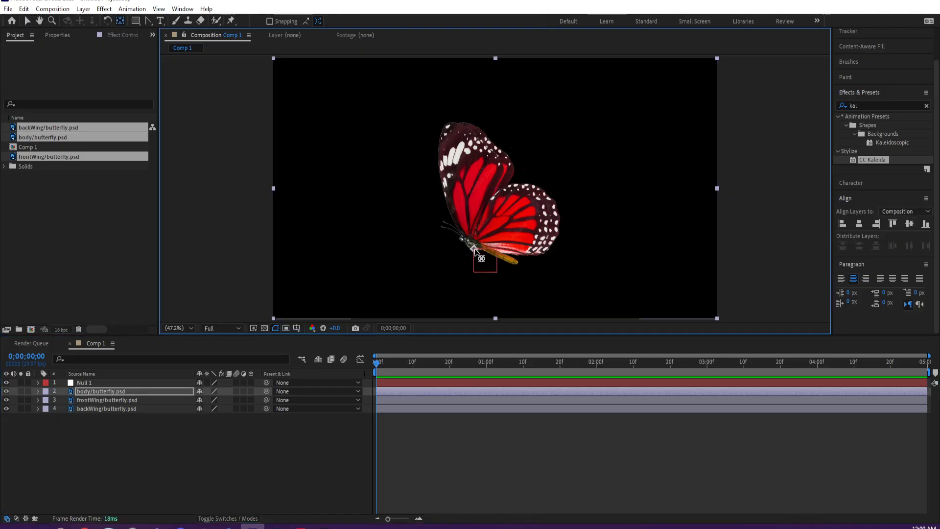
left_click(104, 400)
left_click_drag(486, 216, 465, 265)
left_click(126, 409)
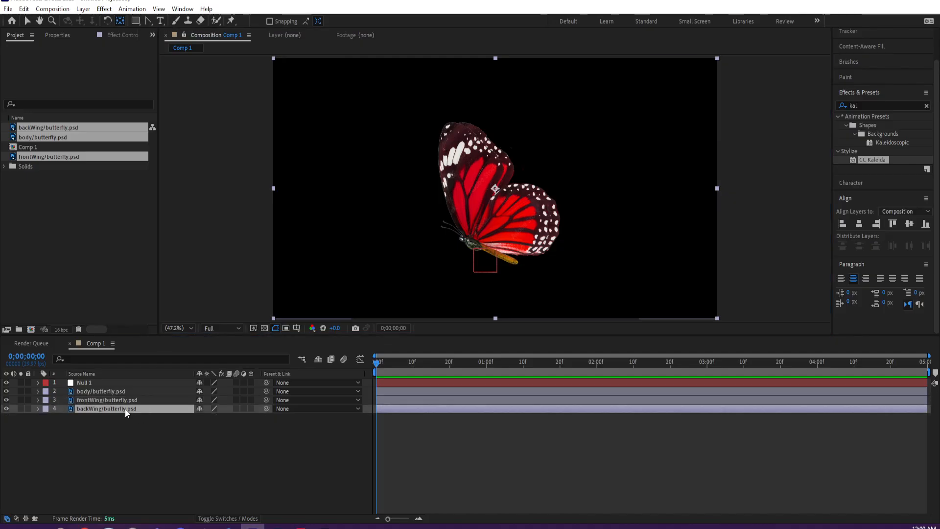
left_click_drag(509, 198, 476, 241)
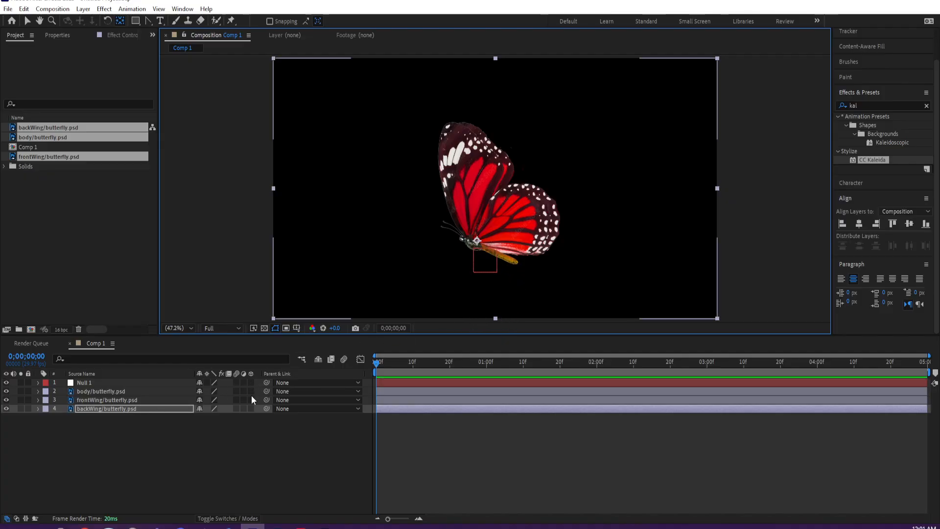
- Turn the null and all three butterfly layers into 3D layers and dismiss the 3D bin notice
left_click_drag(251, 391, 248, 409)
left_click(250, 383)
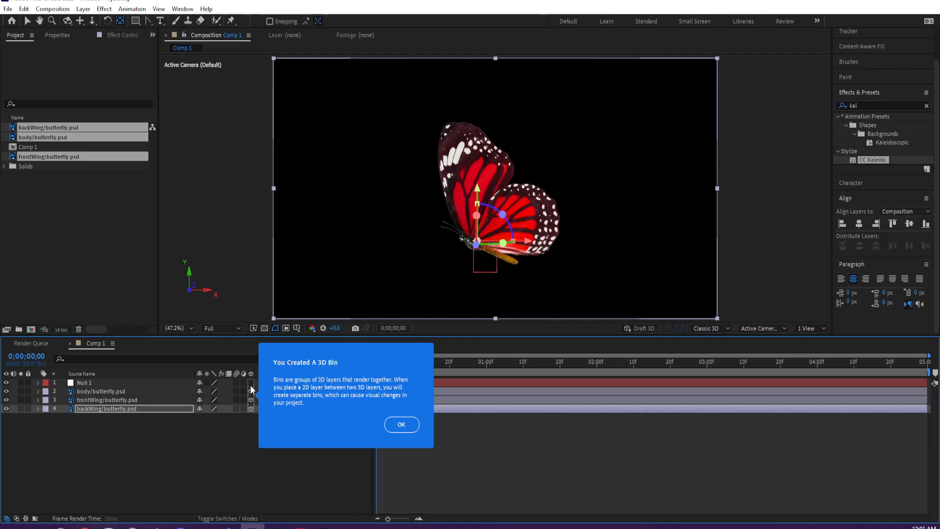
left_click(402, 424)
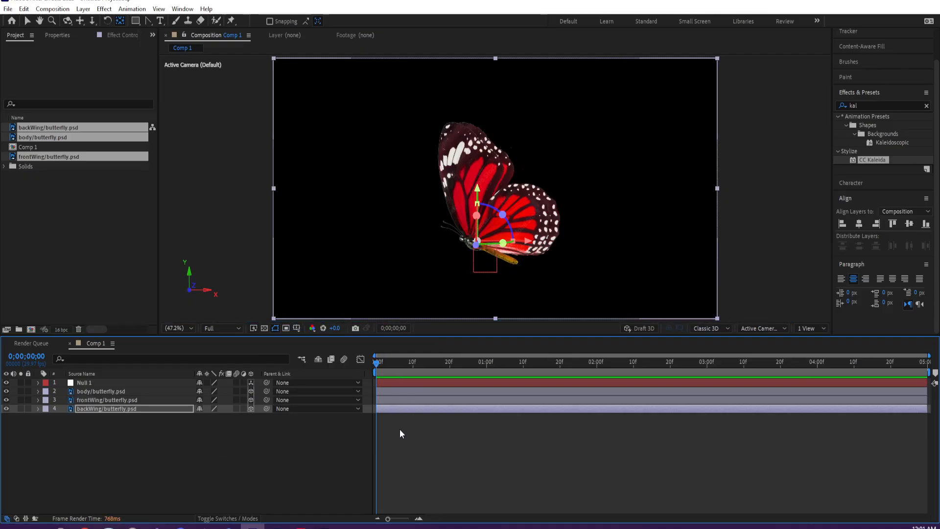
left_click(223, 450)
left_click(114, 382)
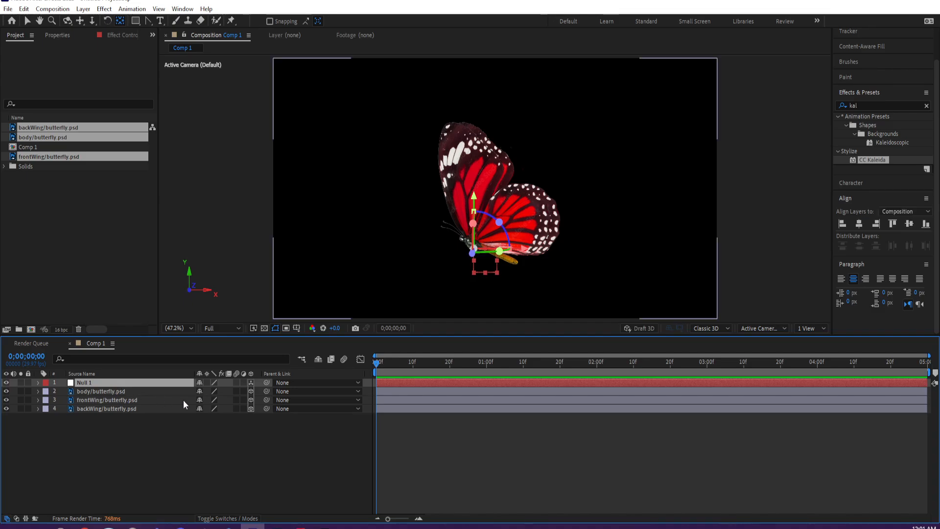
- Parent the frontWing and backWing layers to the body layer, and the body layer to Null 1
left_click(135, 409)
left_click(140, 399, "shift")
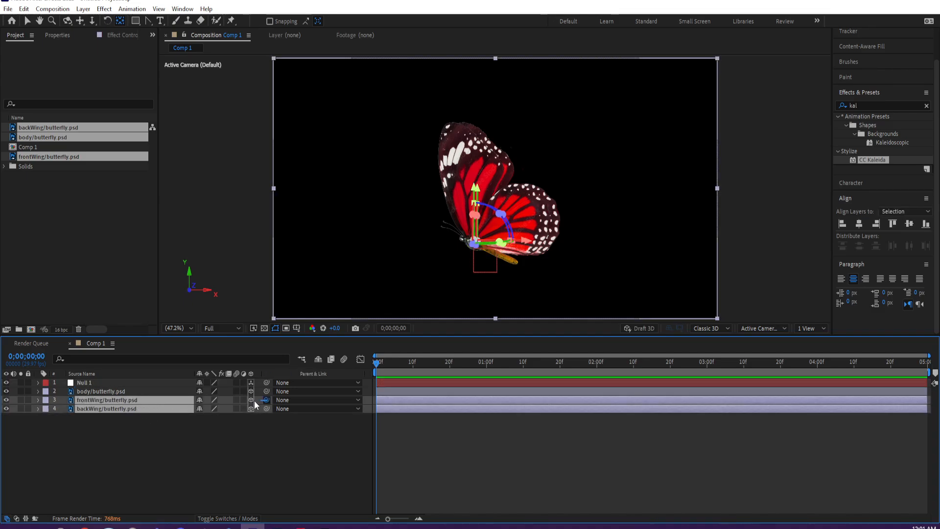
left_click_drag(266, 400, 128, 391)
left_click(181, 392)
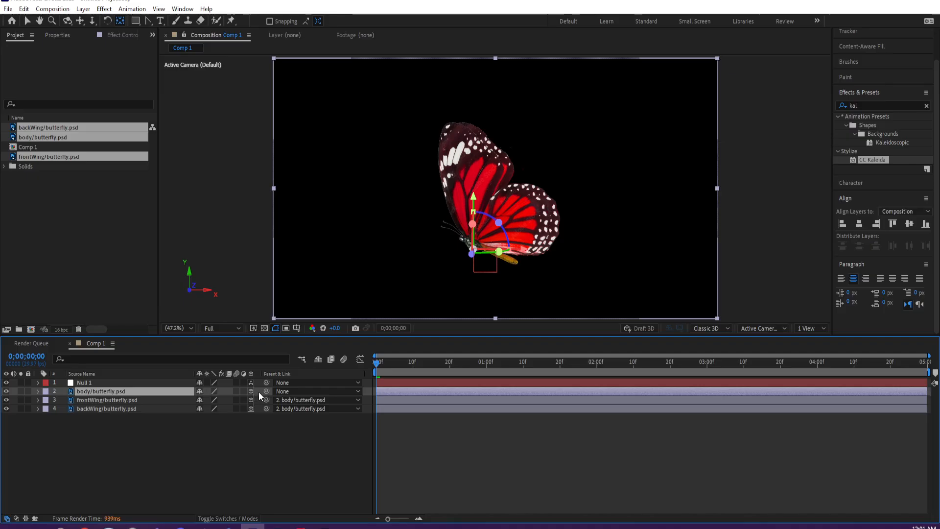
left_click_drag(266, 391, 139, 381)
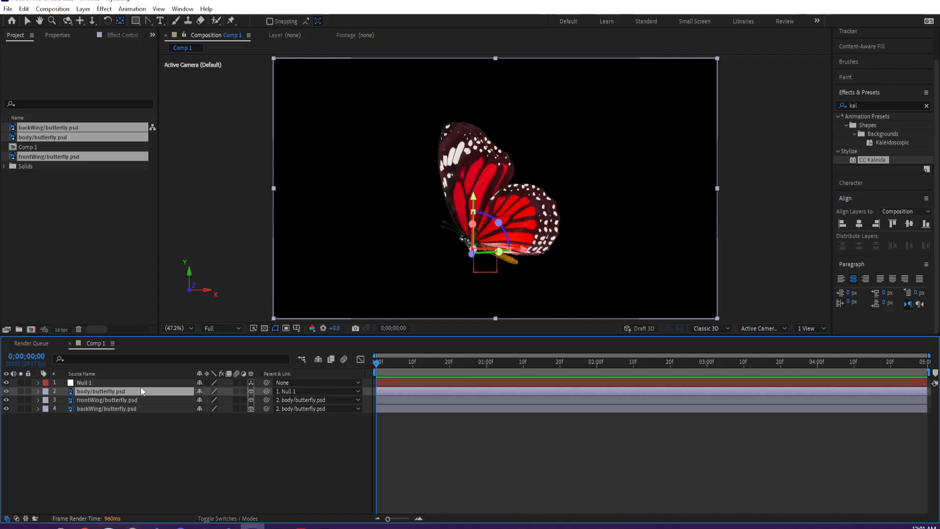
- Try shifting the body layer sideways with its Position property to test the wing parenting, and undo the move
key("p")
left_click_drag(200, 400, 371, 387)
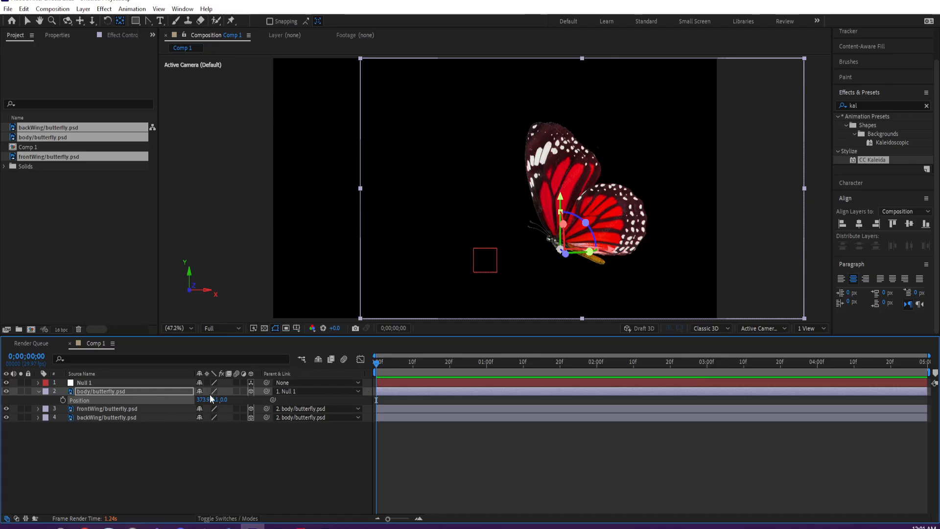
key("ctrl+z")
left_click(145, 377)
- Shift the whole butterfly slightly down by moving Null 1 to a position of about 866.8, 797.8, 0.0
left_click(140, 382)
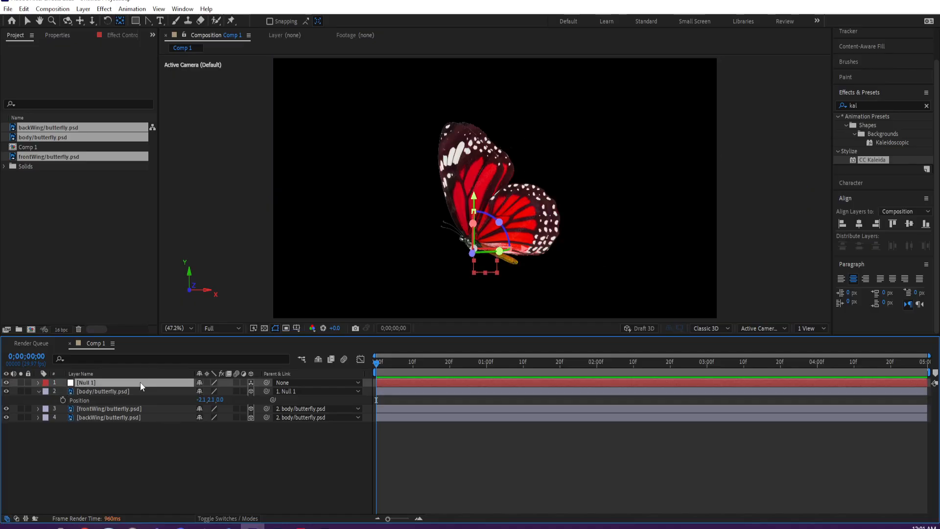
key("p")
mouse_move(222, 391)
left_mouse_down()
mouse_move(84, 380)
mouse_move(234, 389)
left_mouse_up()
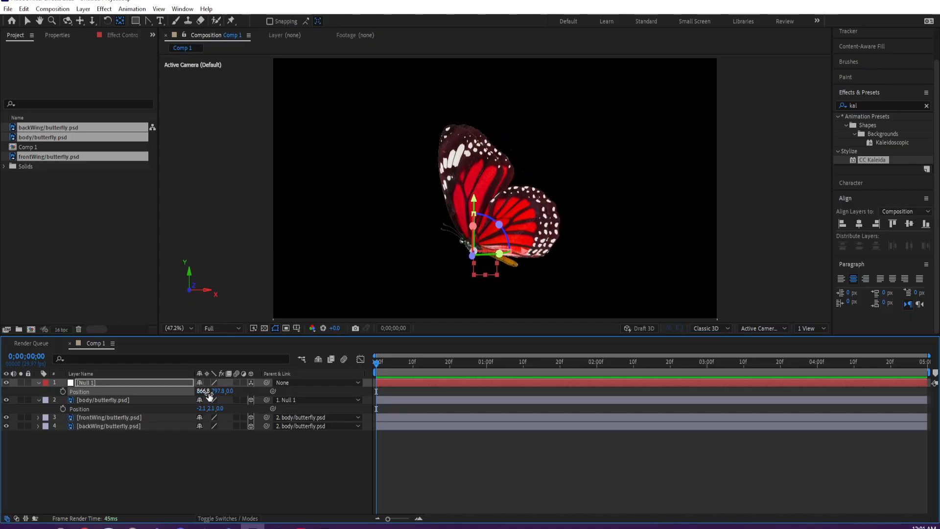
- Try an X Rotation of about 71° and a scale change on Null 1, undo both, and clear the layer selection
key("r")
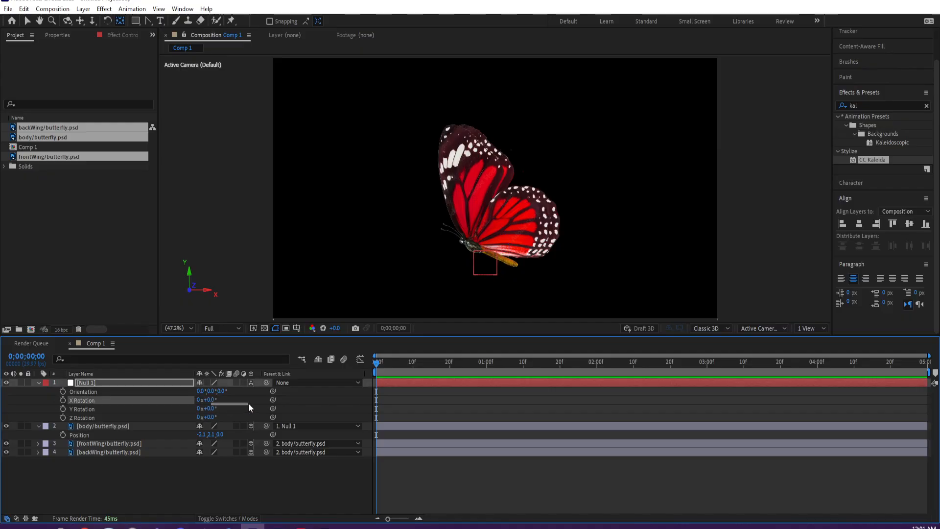
mouse_move(245, 400)
left_mouse_down()
mouse_move(273, 399)
mouse_move(245, 399)
left_mouse_up()
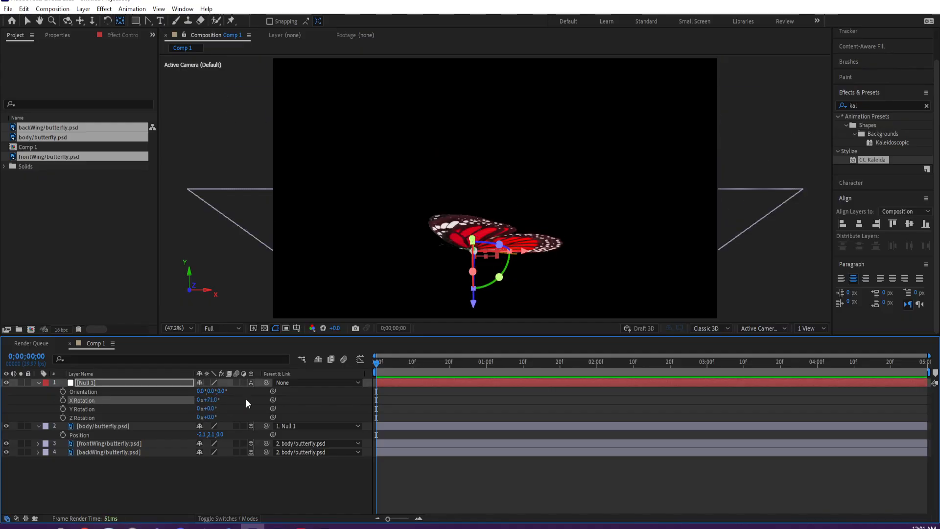
key("ctrl+z")
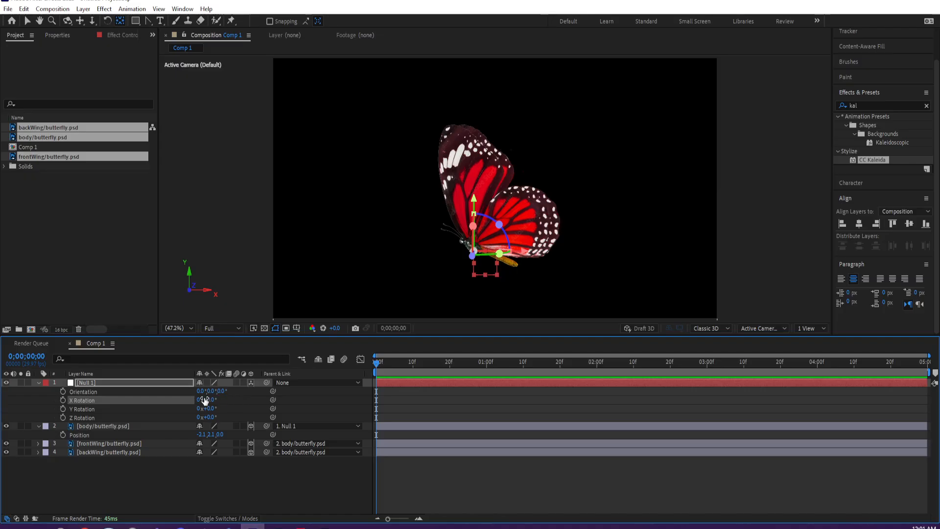
key("s")
left_click_drag(215, 391, 187, 389)
key("ctrl+z")
left_click(113, 400)
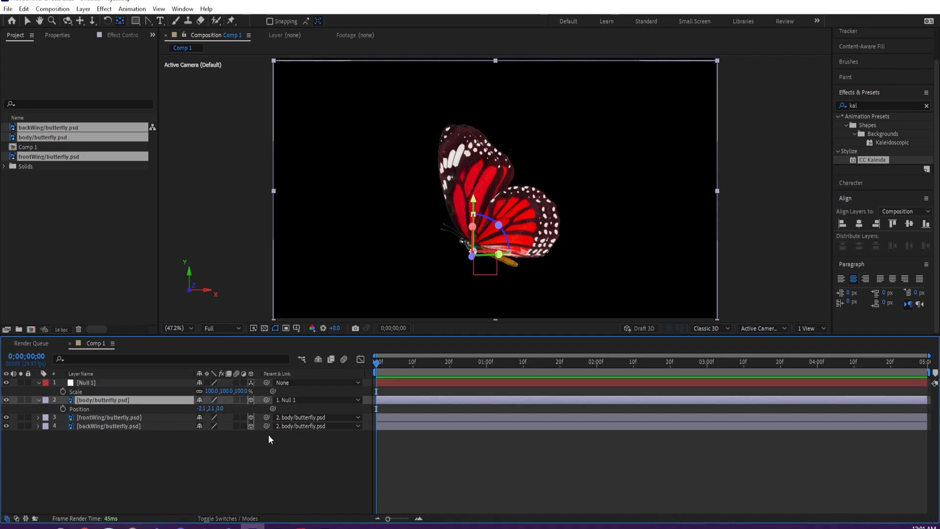
left_click(212, 442)
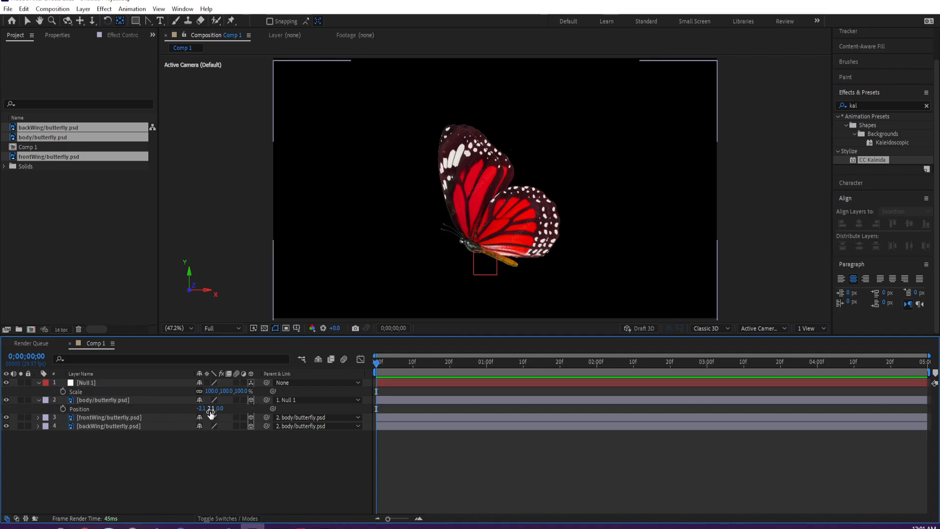
- Try out position and rotation changes on the frontWing layer, including an X Rotation of about 74°, and undo them
left_click(116, 417)
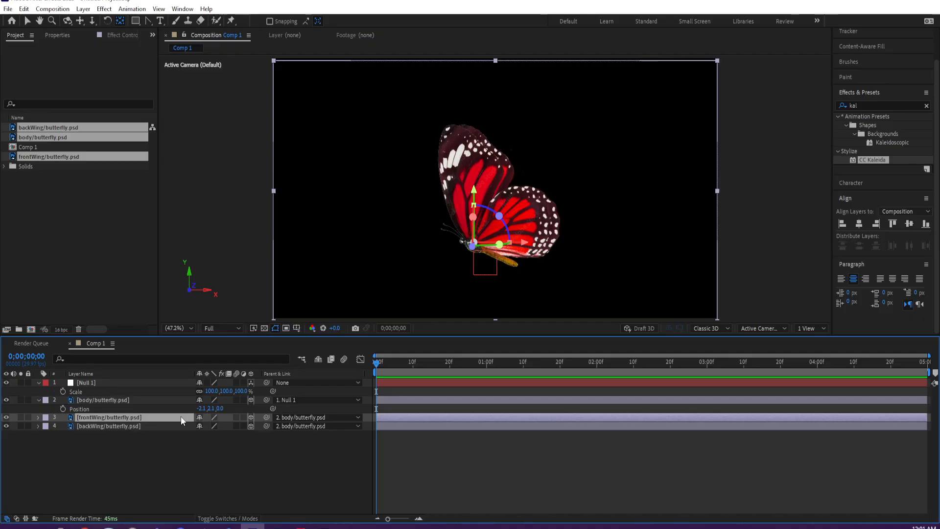
key("p")
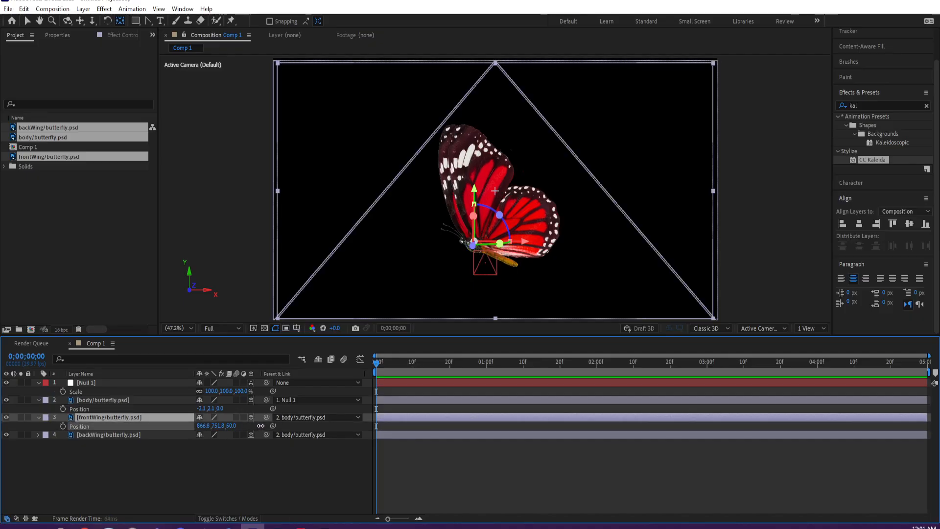
key("r")
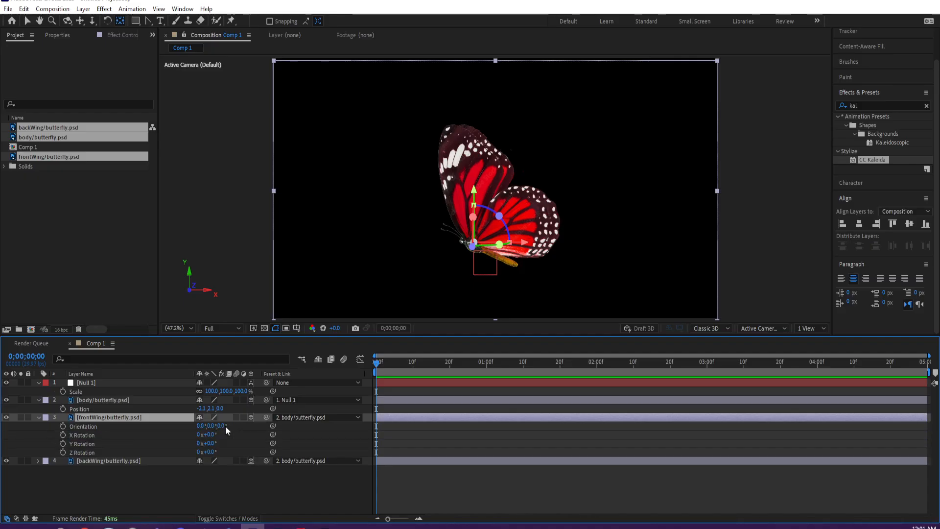
mouse_move(214, 443)
left_mouse_down()
mouse_move(232, 443)
mouse_move(221, 439)
mouse_move(227, 450)
left_mouse_up()
left_click_drag(208, 435, 248, 433)
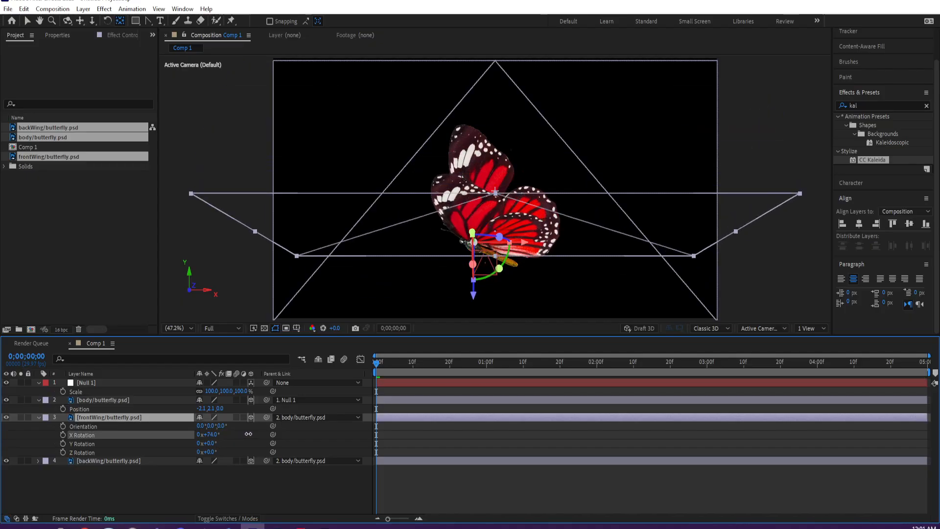
key("ctrl+z")
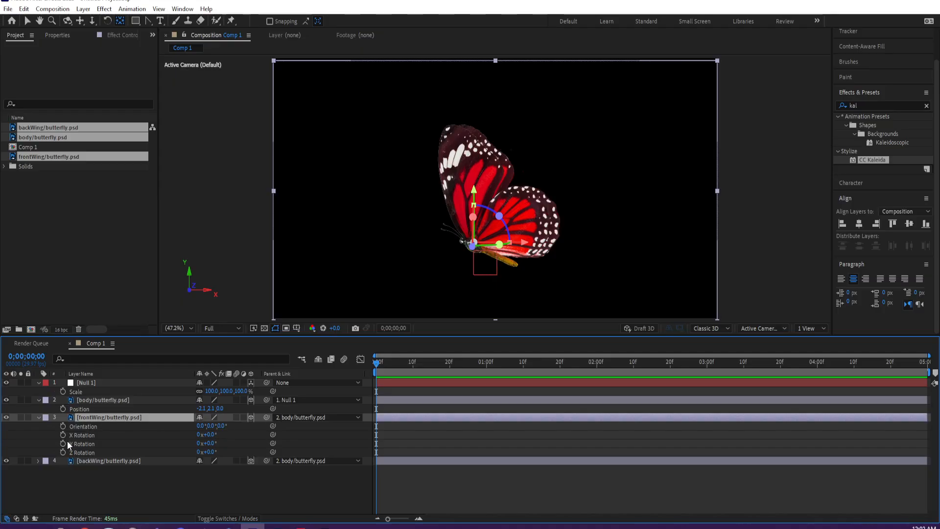
left_click_drag(209, 435, 224, 435)
key("ctrl+z")
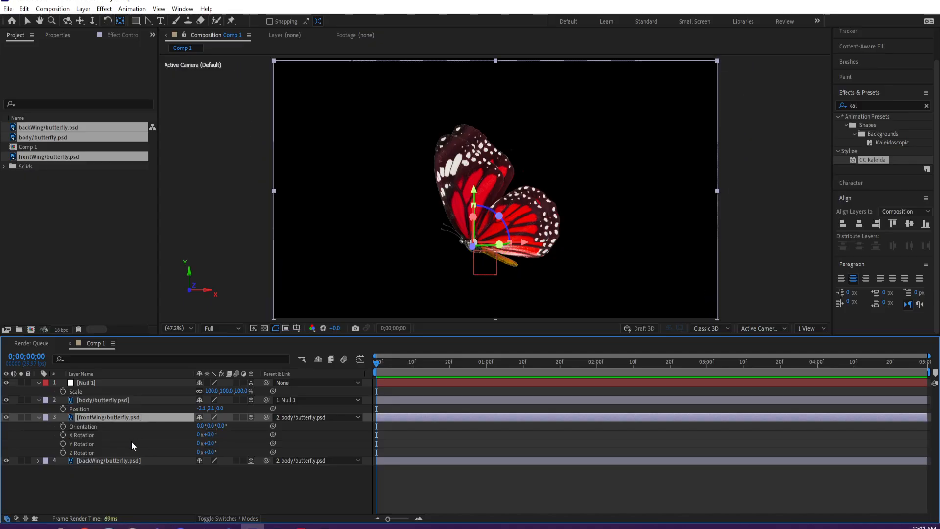
- Keyframe frontWing's X Rotation at 0° on the first frame, set its Z position to -61, and keyframe its Position
left_click(63, 434)
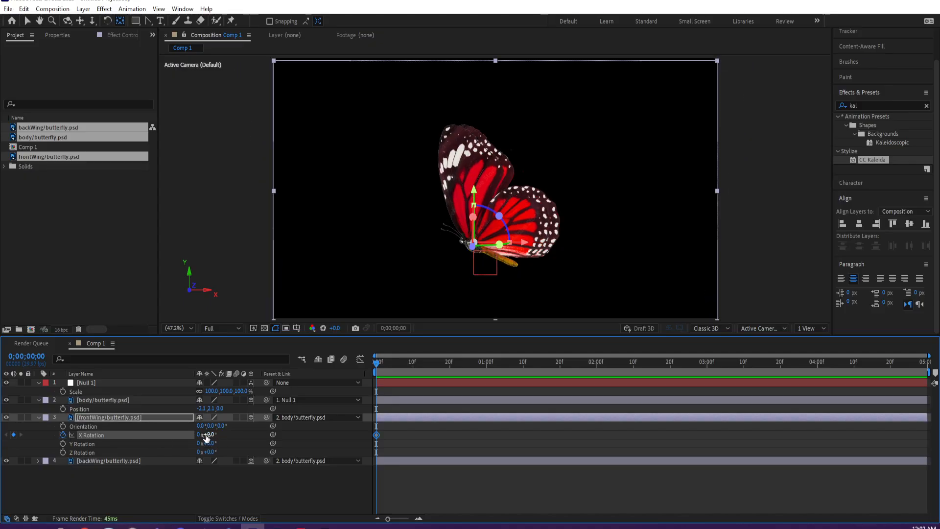
key("p")
left_click_drag(230, 427, 203, 427)
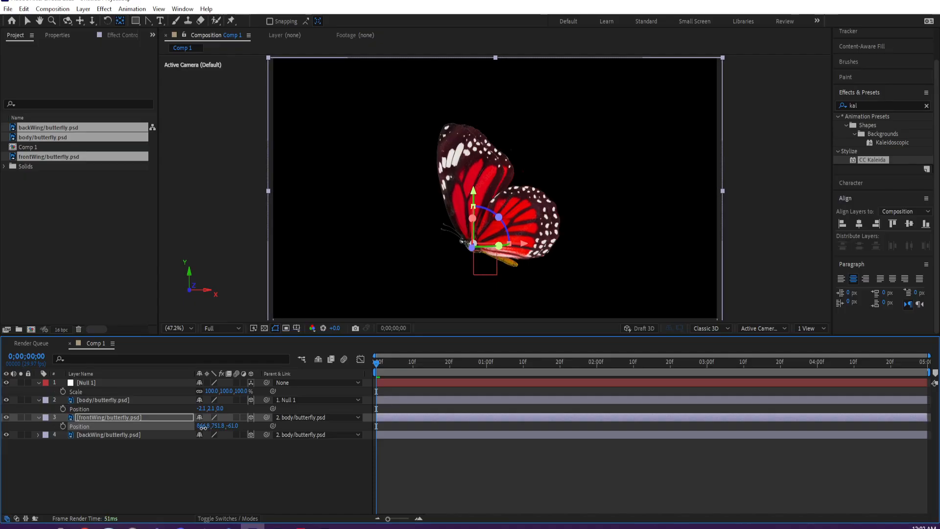
left_click(62, 425)
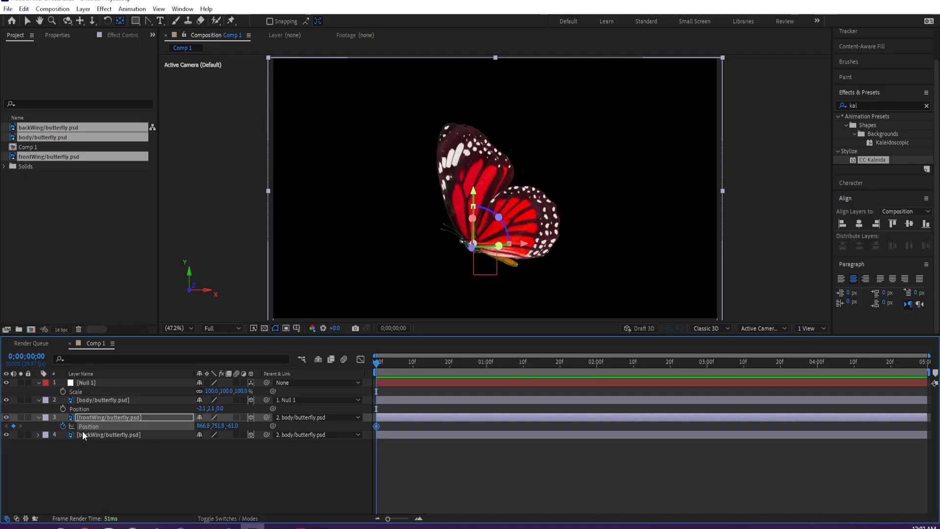
- Try a 13° Z Rotation on frontWing, undo it, keyframe Z Rotation at 0° on the first frame, and reveal all position and rotation keyframes
key("r")
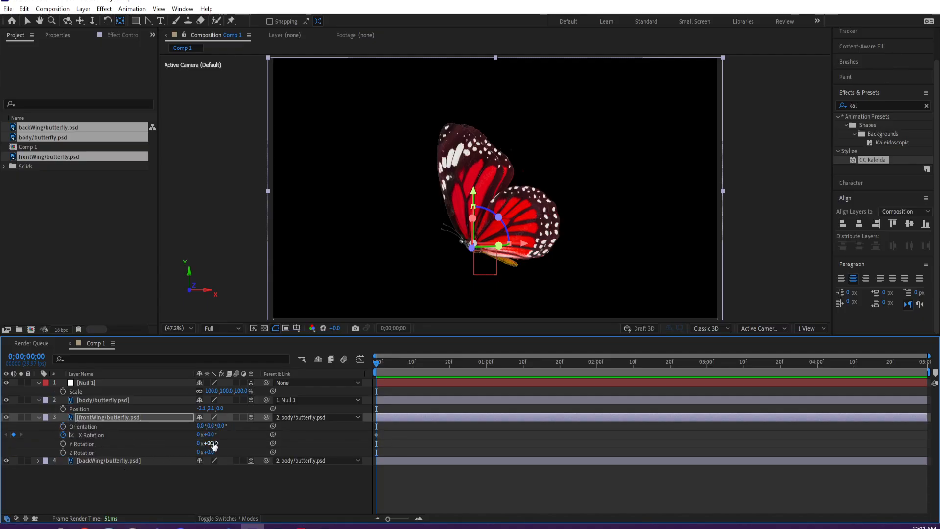
left_click_drag(210, 443, 221, 450)
key("ctrl+z")
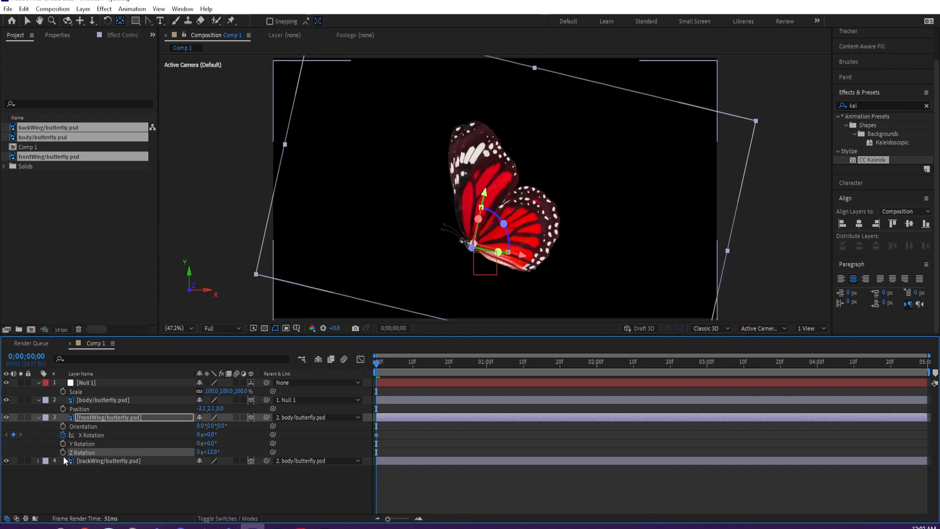
left_click(63, 452)
key("ctrl+z")
key("ctrl+z")
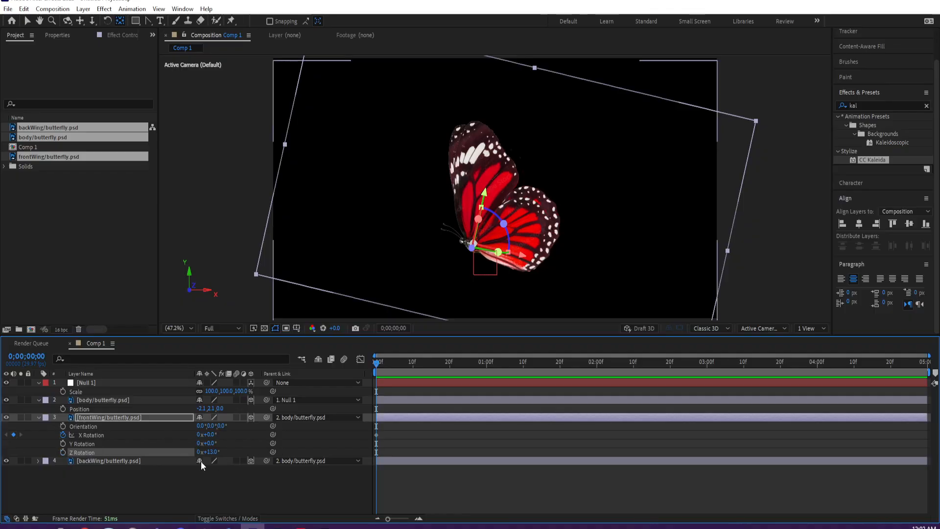
left_click(63, 452)
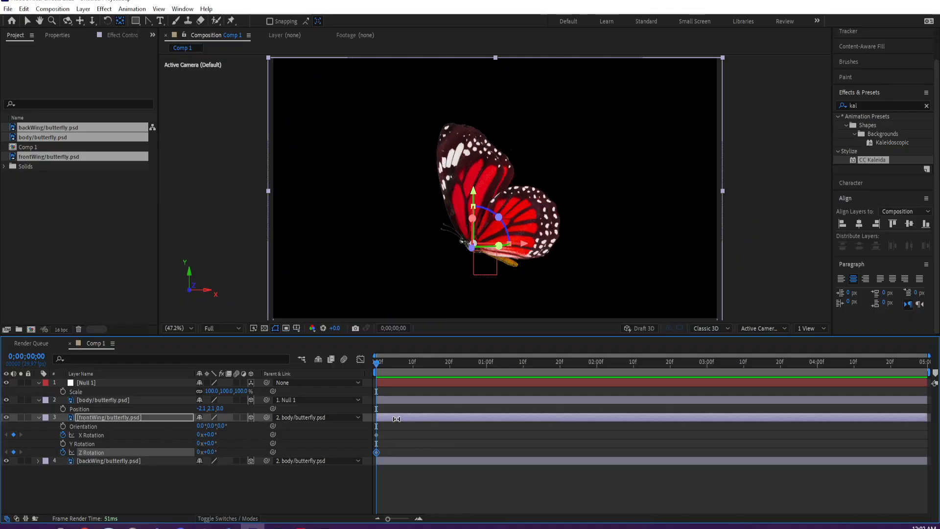
key("alt+shift+p")
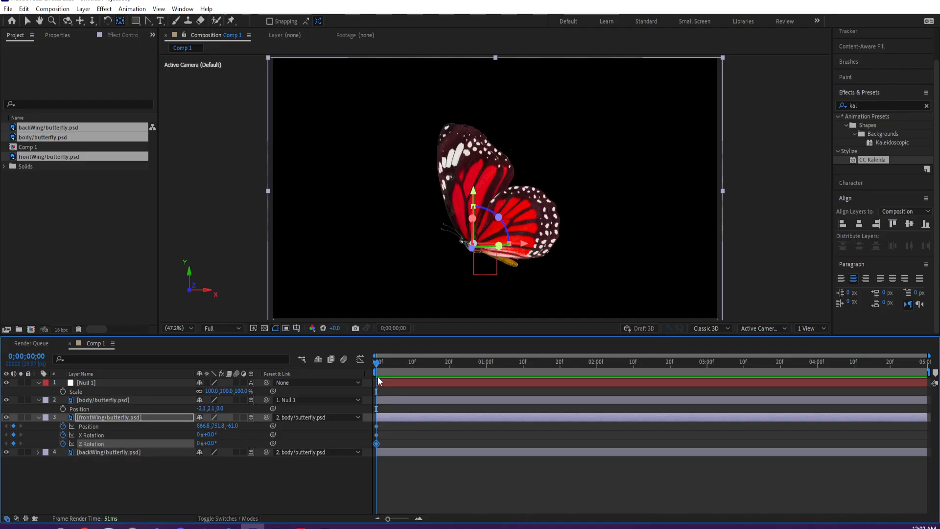
- At 0;00;00;05, keyframe frontWing's X Rotation at 53° and its Z Rotation at 12°
left_click_drag(379, 365, 398, 368)
mouse_move(210, 434)
left_mouse_down()
mouse_move(249, 431)
mouse_move(216, 444)
left_mouse_up()
key("r")
key("ctrl+z")
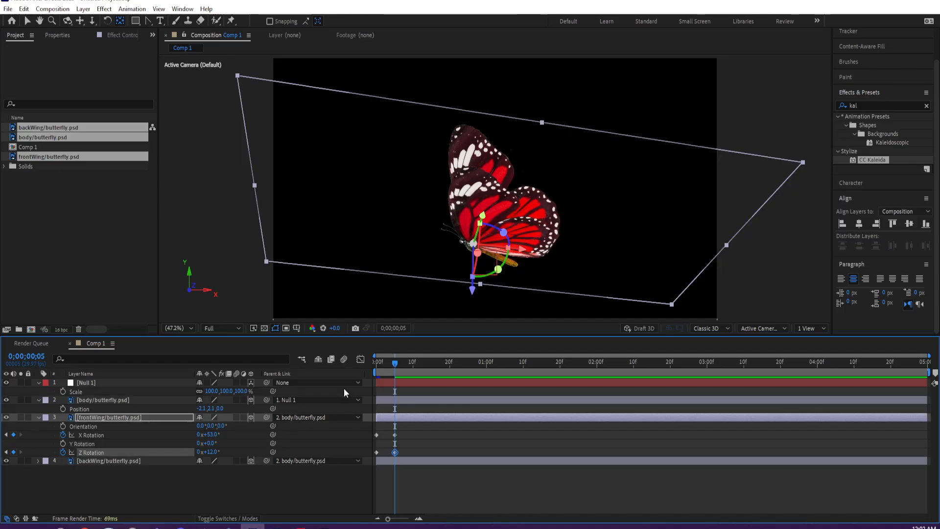
- Keyframe frontWing's Y Rotation at 0° on the first frame and at 16° at 0;00;00;05
left_click(380, 365)
left_click(64, 444)
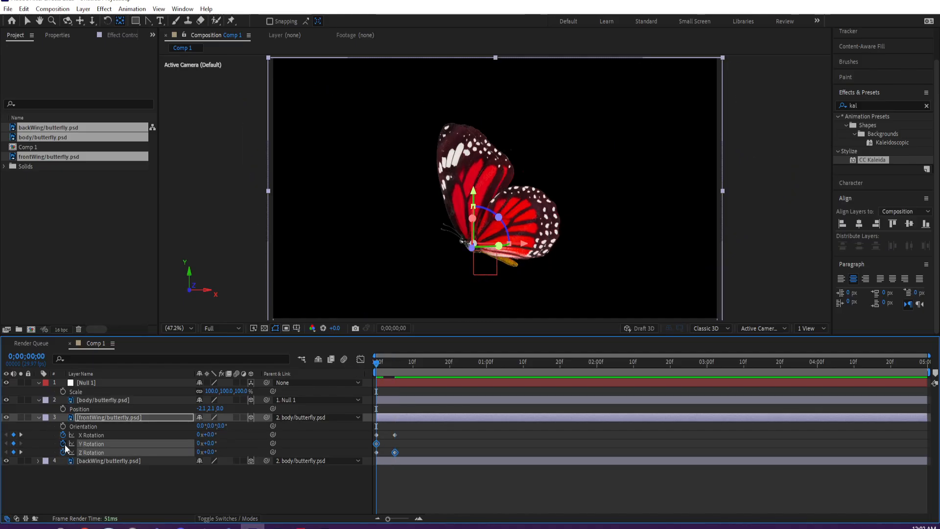
left_click(394, 370)
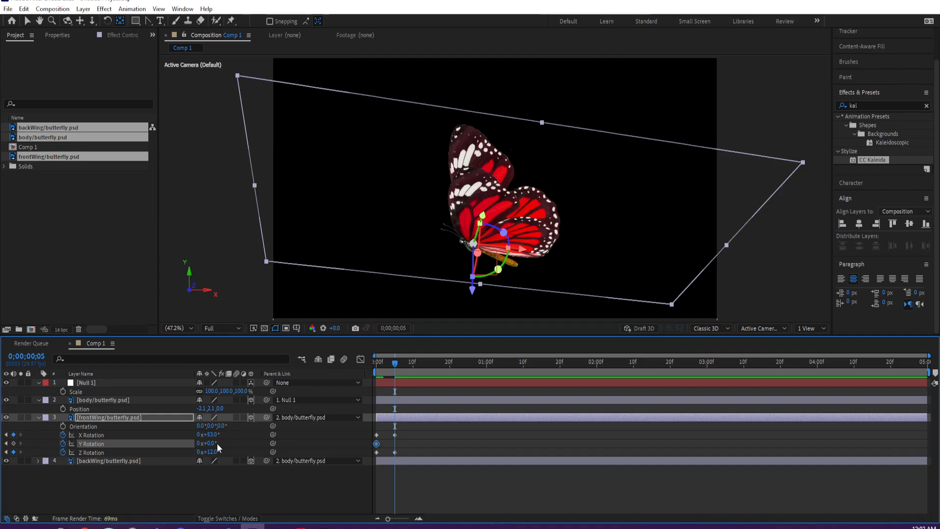
left_click_drag(211, 443, 217, 442)
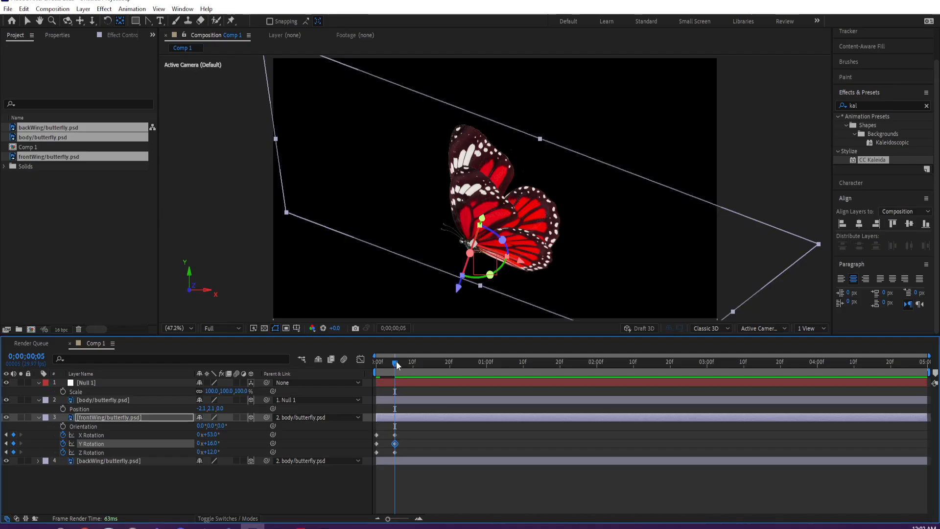
- Delete frontWing's Z Rotation keyframe at 0;00;00;05
mouse_move(394, 363)
left_mouse_down()
mouse_move(374, 362)
mouse_move(395, 364)
left_mouse_up()
left_click(394, 452)
key("Delete")
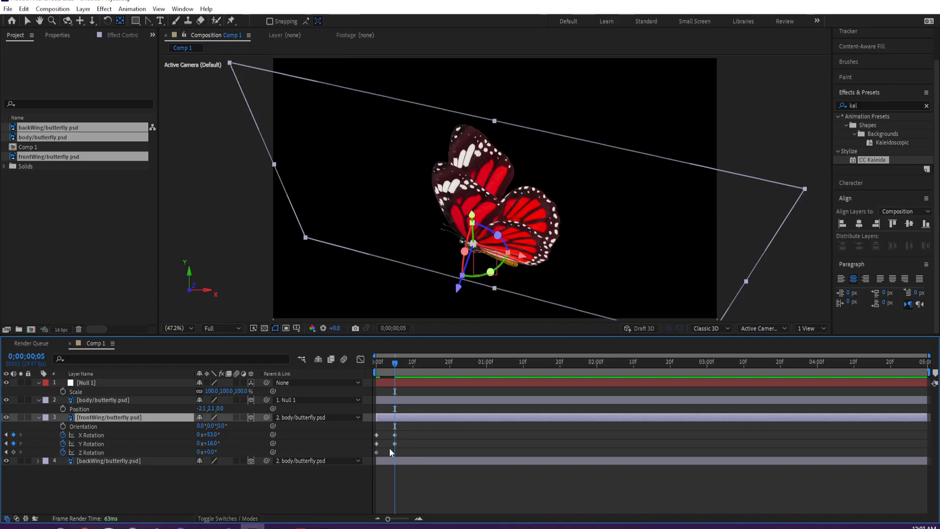
mouse_move(395, 363)
left_mouse_down()
mouse_move(376, 368)
mouse_move(394, 368)
left_mouse_up()
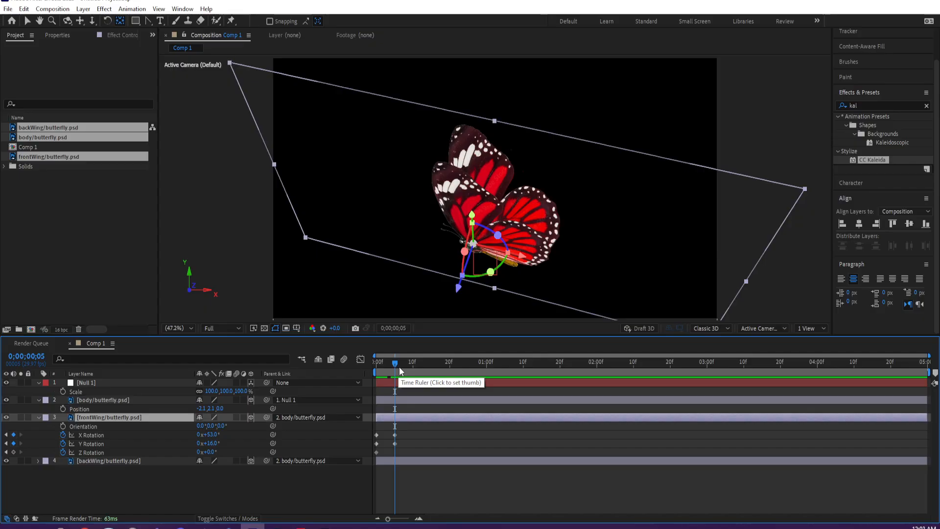
- At 0;00;00;05, start keyframing backWing's X and Y Rotation and set its X Rotation to -53°
left_click(132, 461)
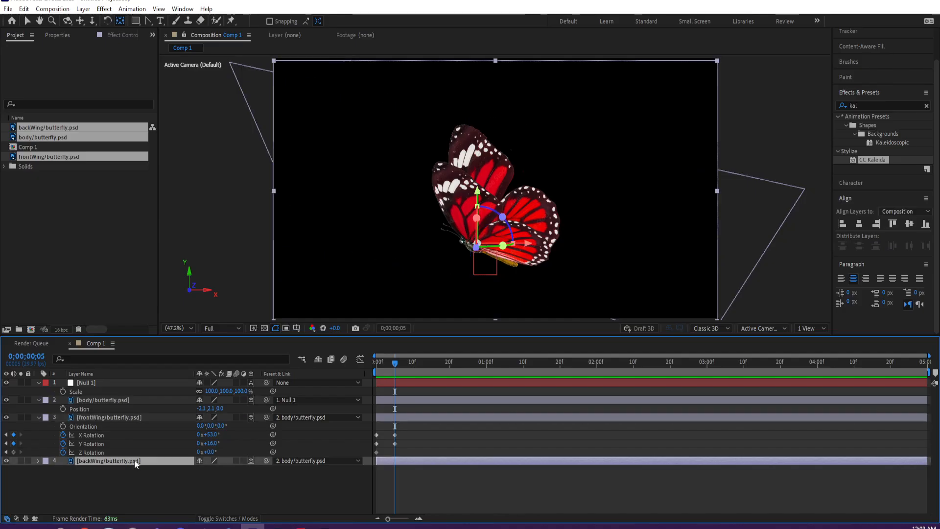
key("r")
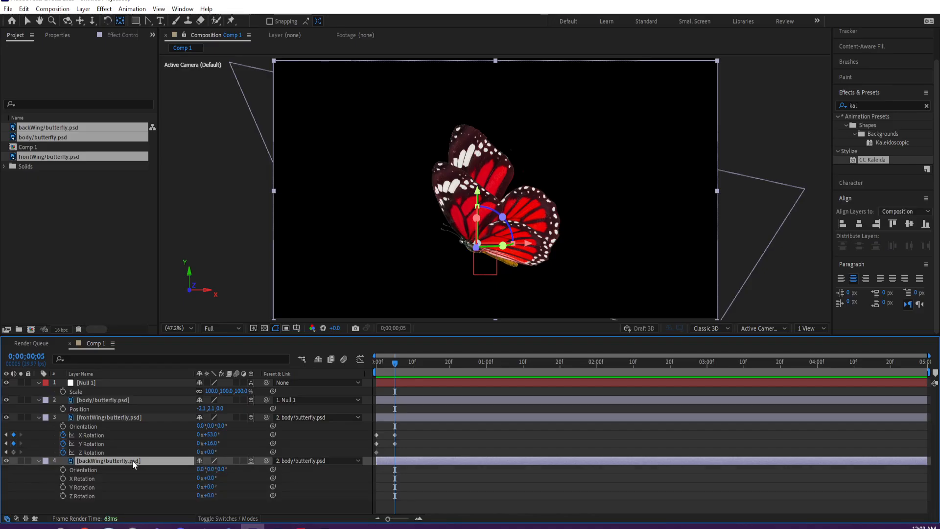
left_click(63, 477)
left_click(63, 486)
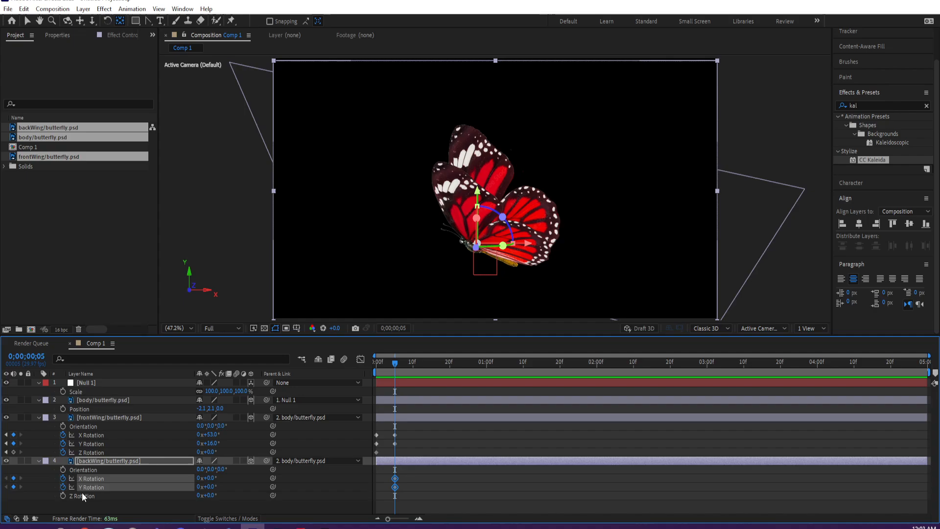
left_click(212, 478)
type("-53")
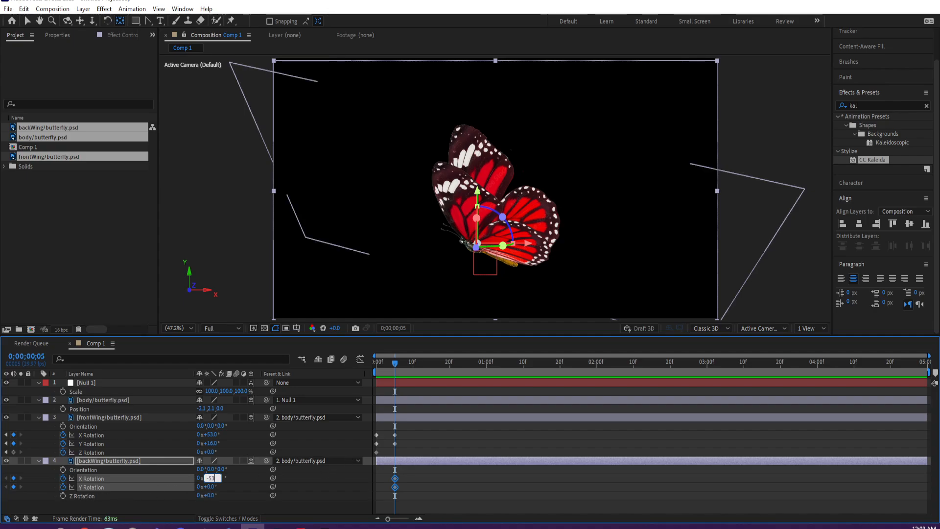
key("Return")
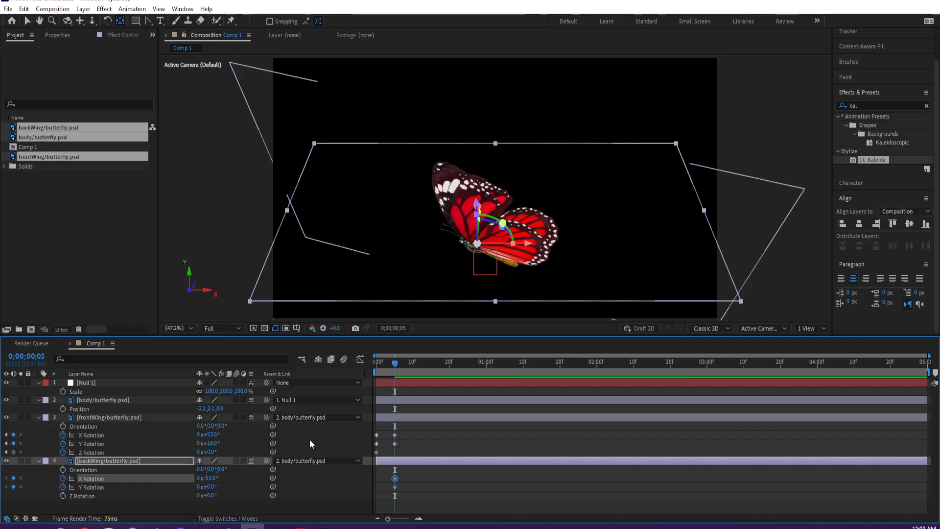
left_click_drag(209, 442, 161, 468)
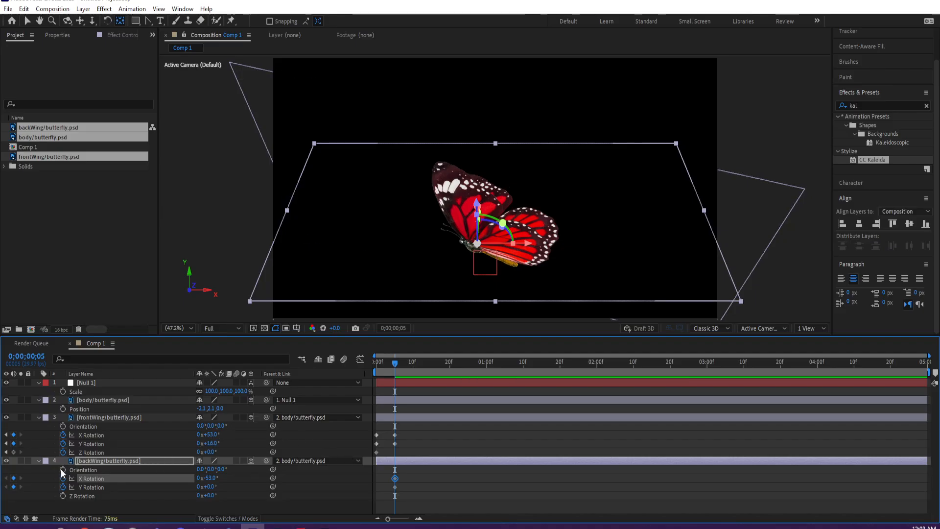
- Keyframe backWing's Position at 0;00;00;05, reveal both wings' keyframed properties, and set backWing's Z position to 60
left_click(102, 462)
key("p")
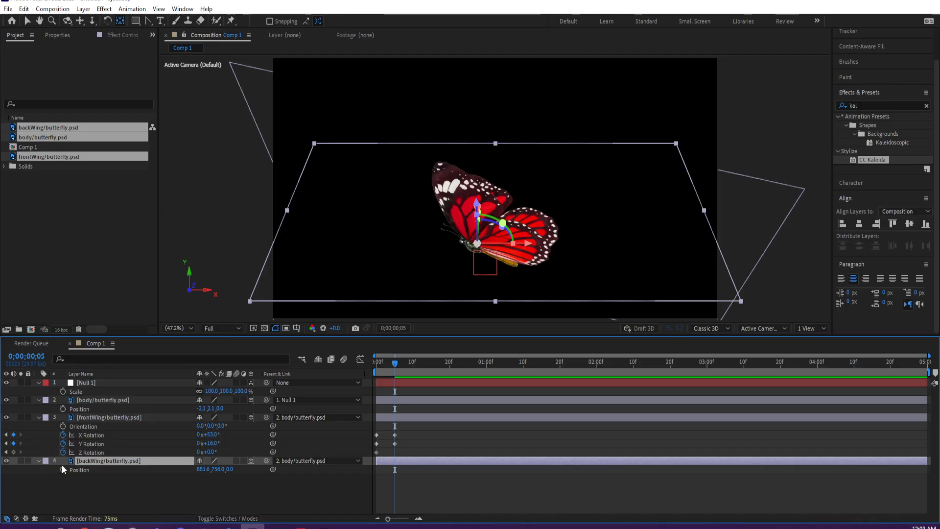
left_click(63, 469)
left_click(102, 420)
key("u")
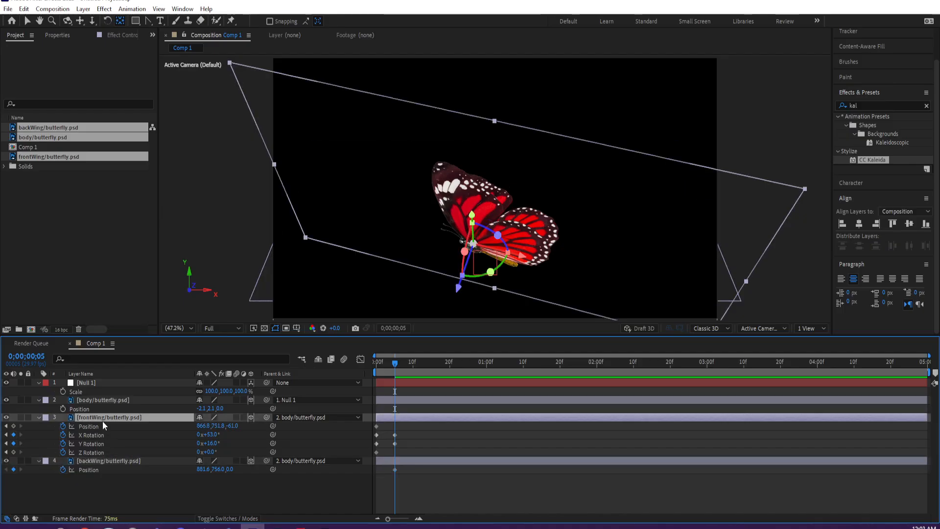
left_click(96, 461)
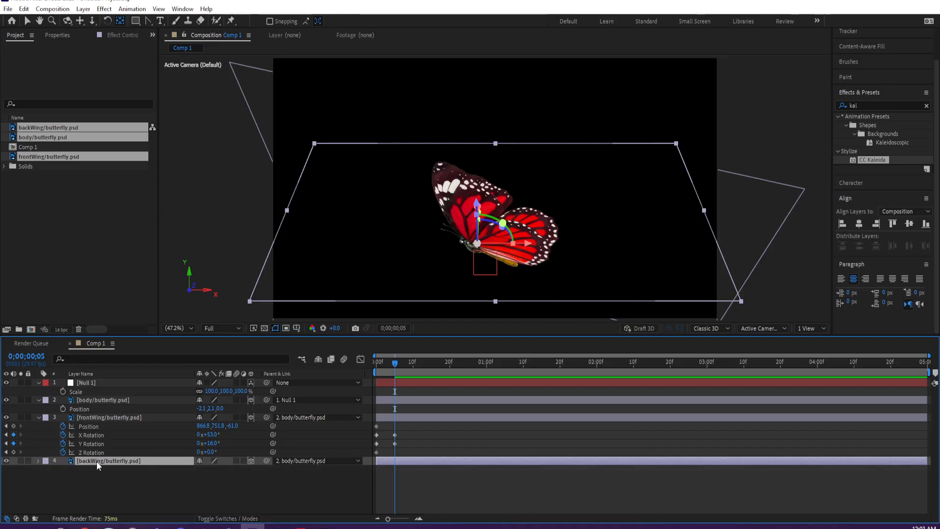
key("u")
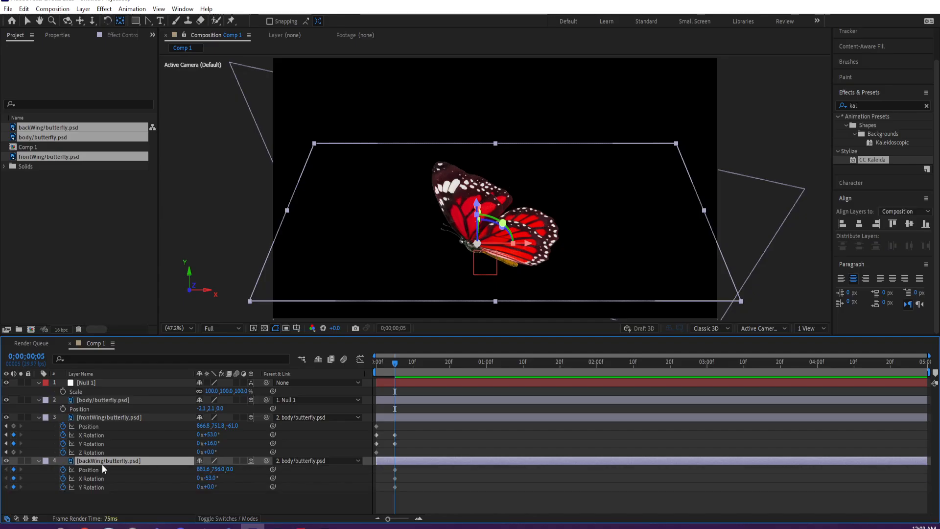
left_click(229, 469)
type("60")
key("Return")
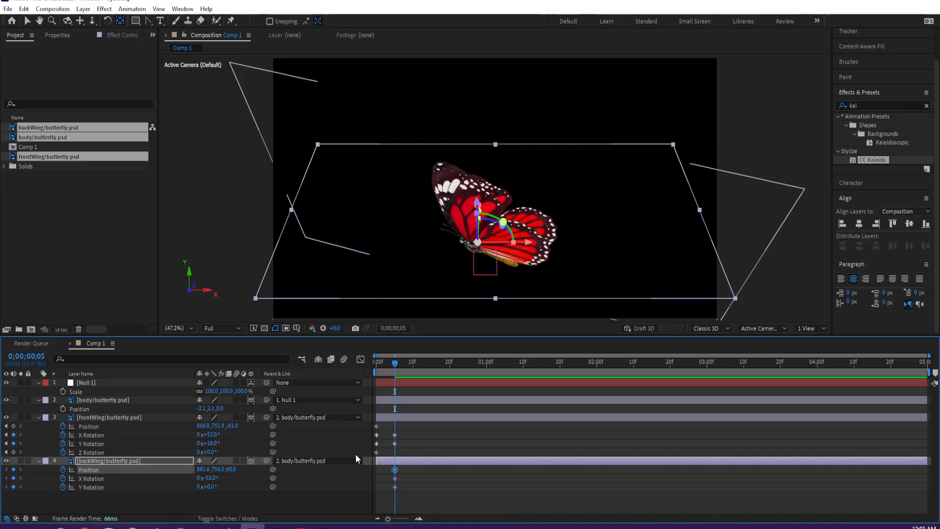
- On the first frame, keyframe backWing's X Rotation and Y Rotation at 0°
left_click_drag(381, 365, 339, 372)
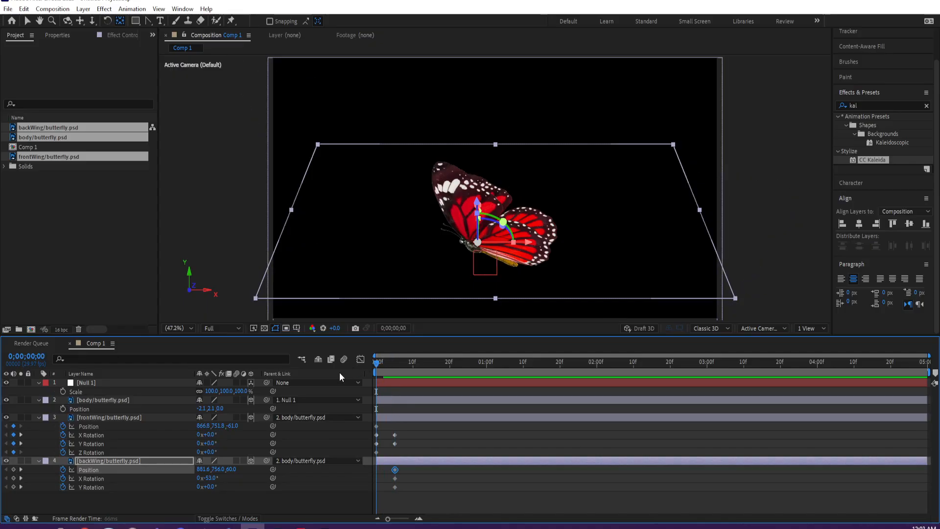
left_click(209, 479)
type("0")
key("Return")
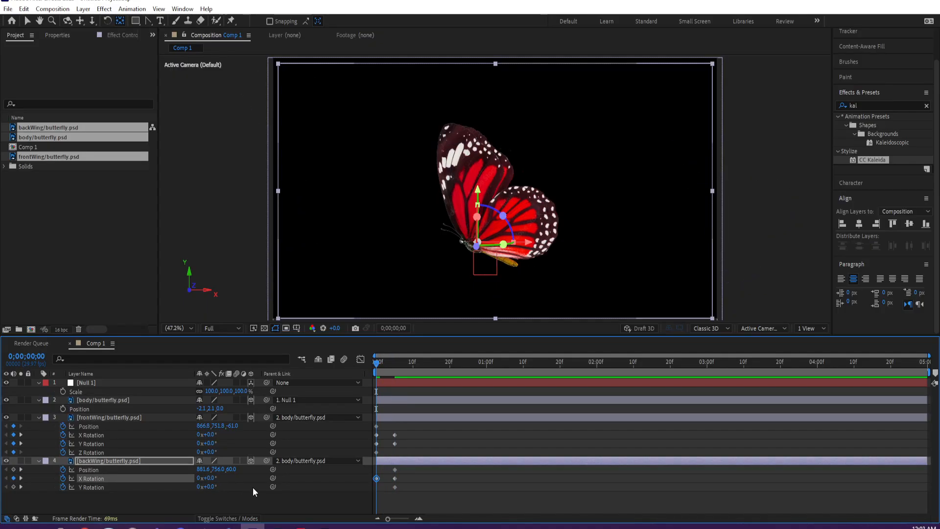
left_click(396, 366)
left_click_drag(396, 365, 370, 363)
left_click(13, 486)
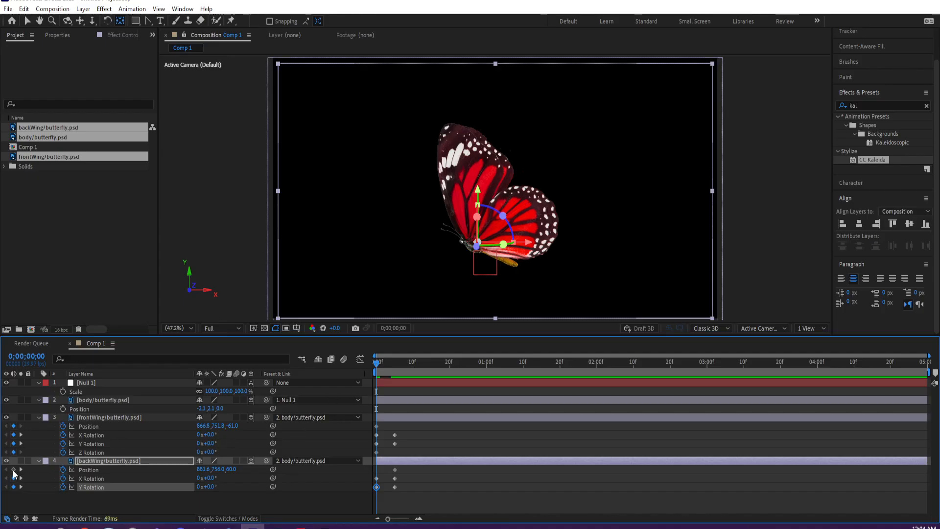
- Remove the Position keyframing from both the backWing and frontWing layers
left_click(395, 362)
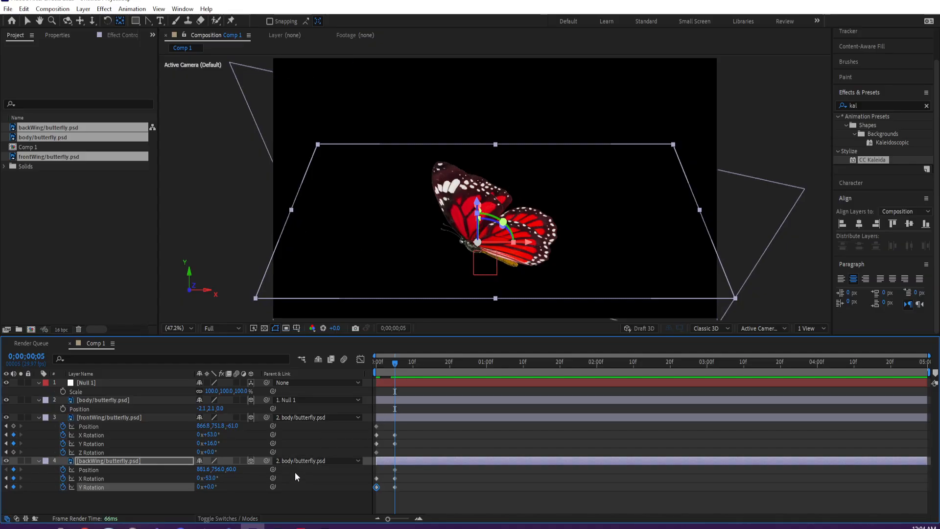
left_click_drag(392, 468, 377, 472)
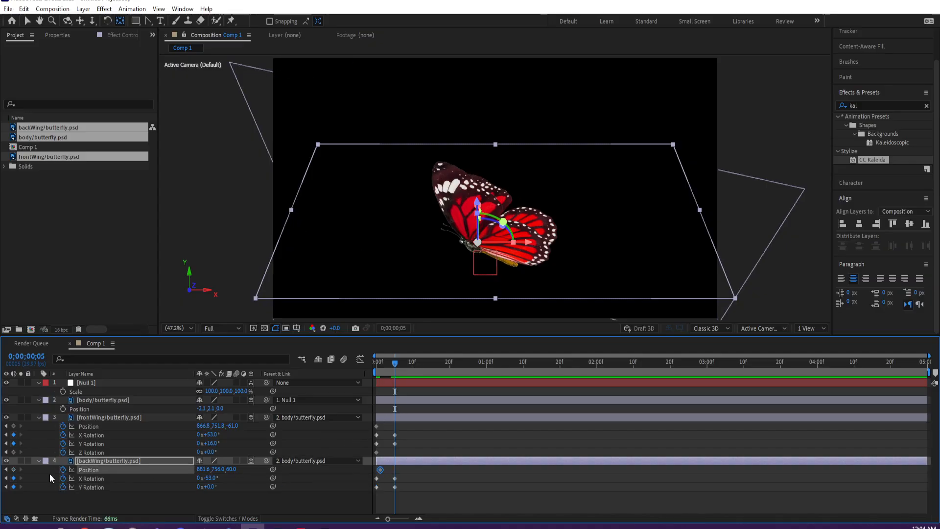
left_click(63, 469)
left_click(63, 426)
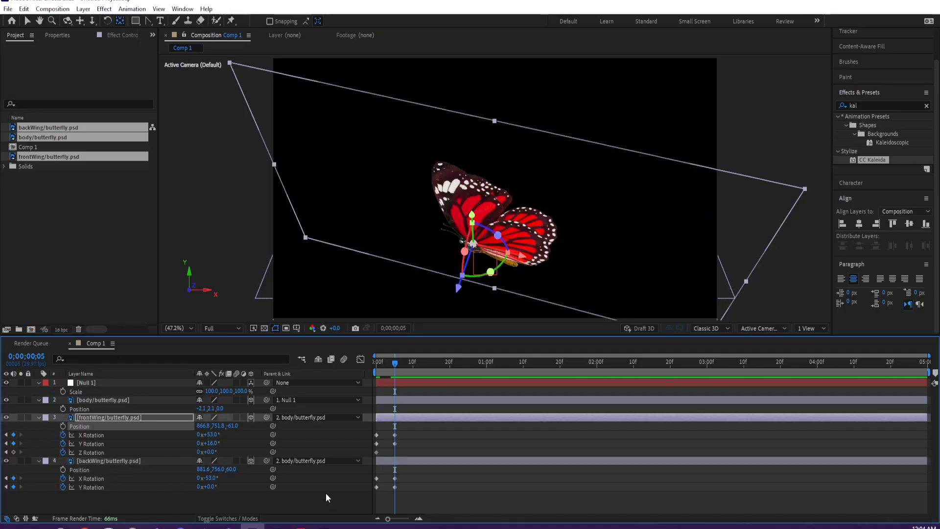
- At 0;00;00;05, set backWing's Y Rotation to -16°
left_click(214, 487)
type("-16")
key("Return")
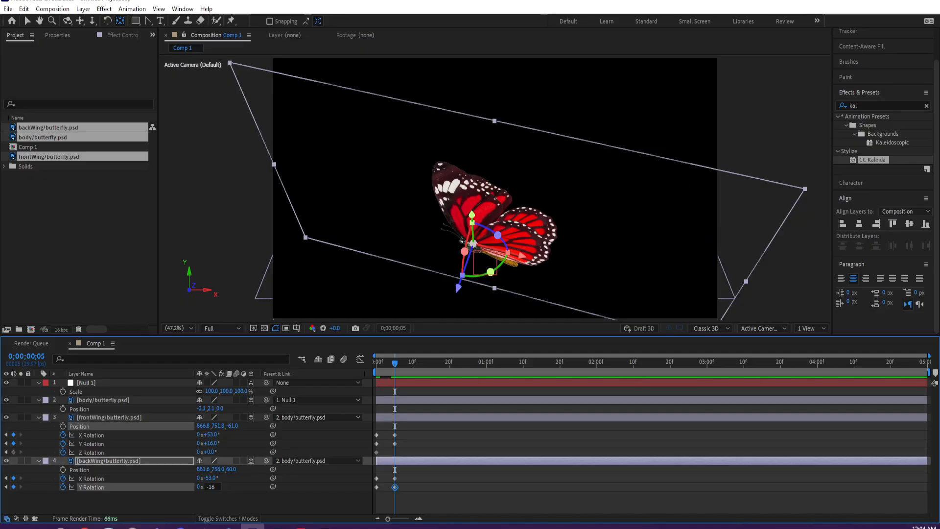
left_click(283, 493)
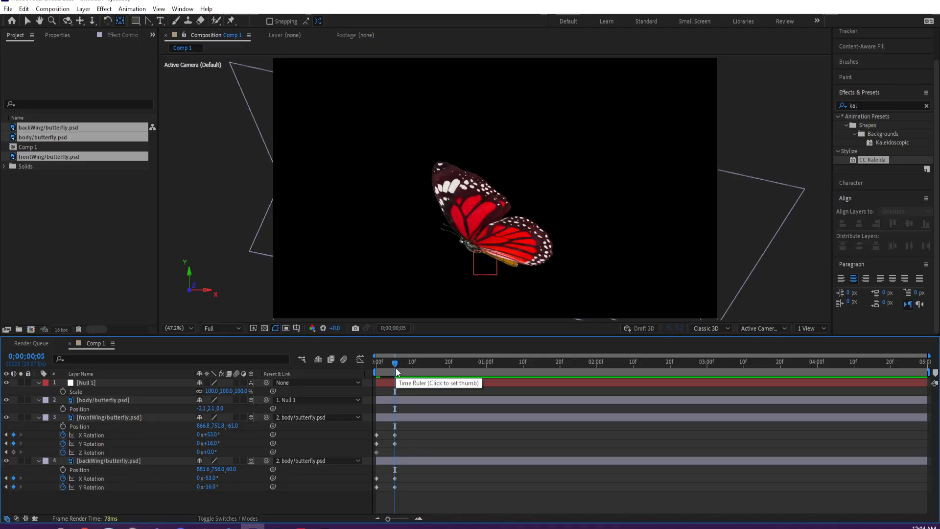
- End the work area at 0;00;00;05 and preview the first wing stroke
key("n")
key("space")
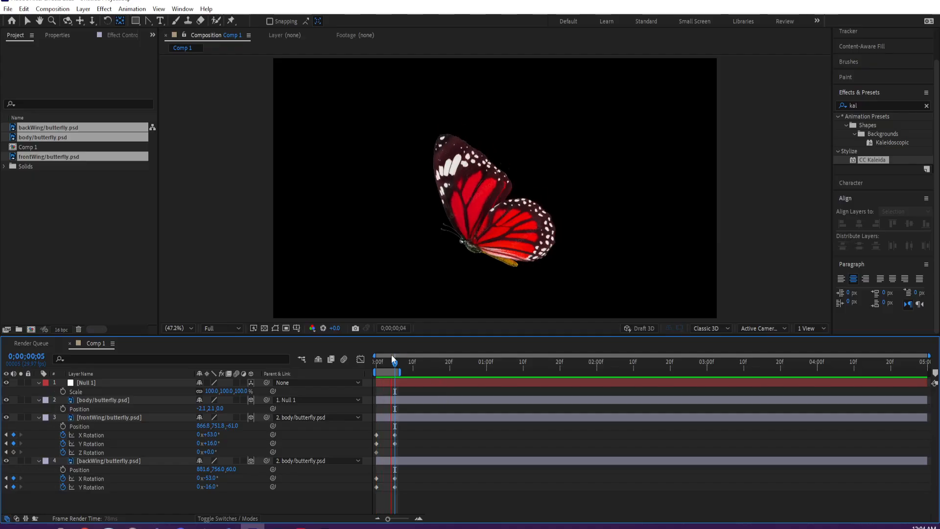
key("space")
- Extend the work area to about 0;00;00;15 and copy frontWing's first-frame X and Y Rotation keyframes to 0;00;00;11
mouse_move(402, 370)
left_mouse_down()
mouse_move(437, 370)
mouse_move(417, 364)
left_mouse_up()
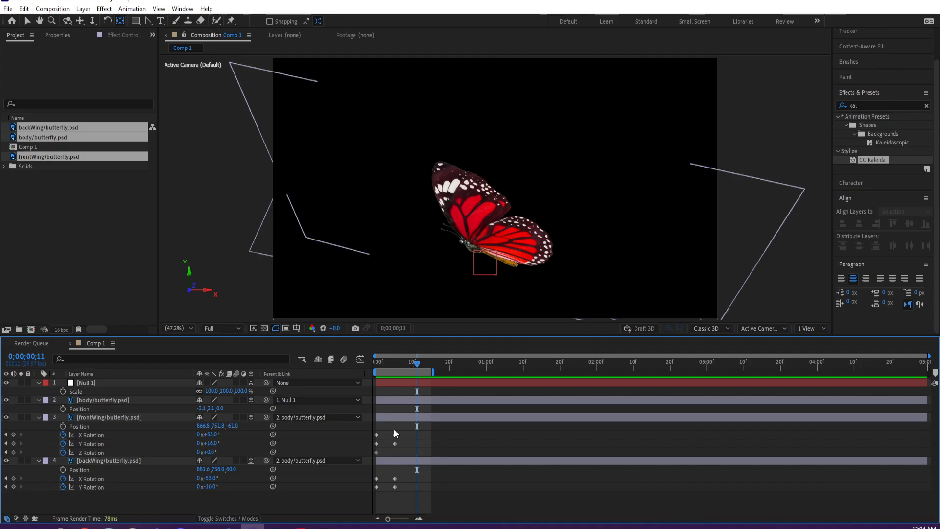
left_click_drag(378, 448, 369, 436)
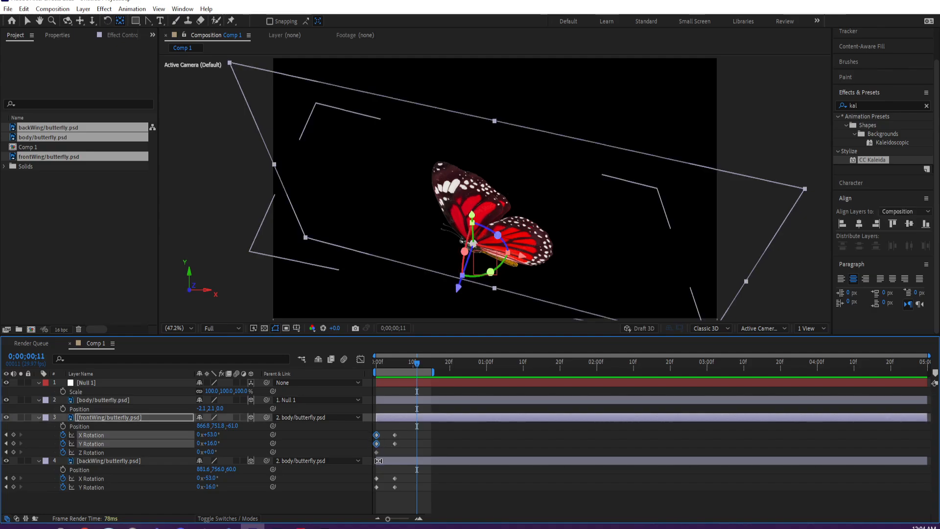
key("ctrl+c")
key("ctrl+v")
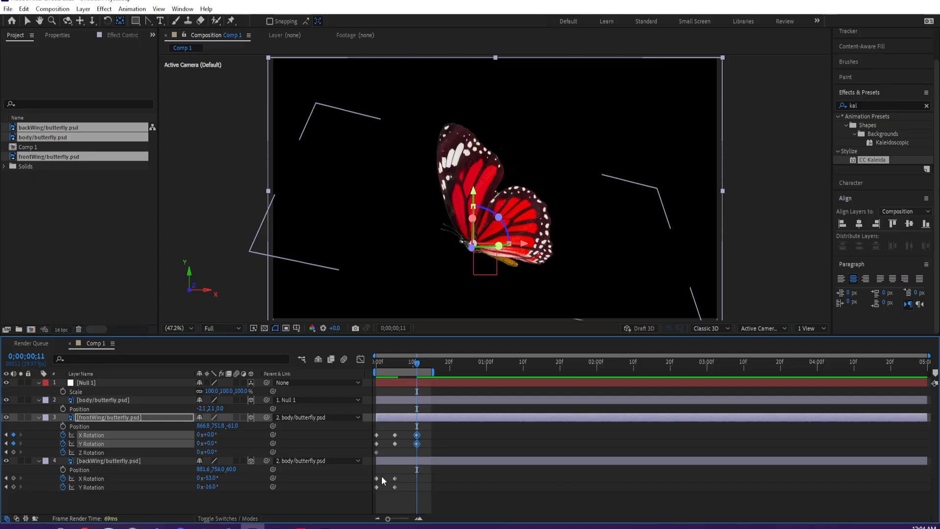
- Copy backWing's first-frame X and Y Rotation keyframes to 0;00;00;11 and preview the full wing flap
left_click_drag(372, 472, 380, 491)
key("ctrl+c")
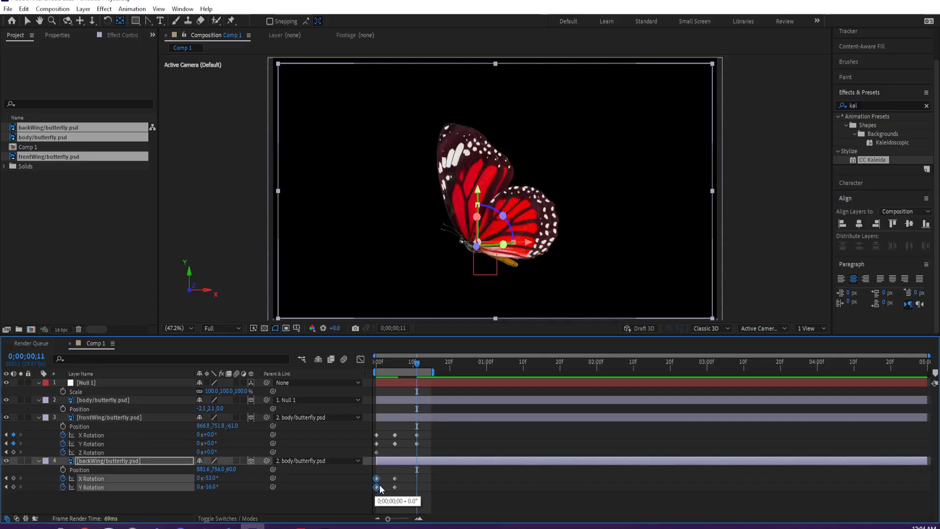
key("ctrl+v")
key("space")
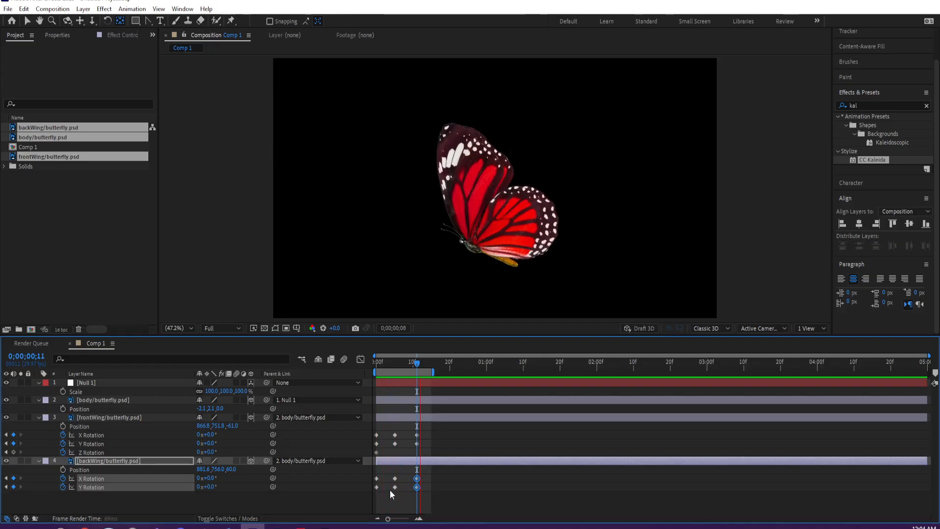
left_click(104, 400)
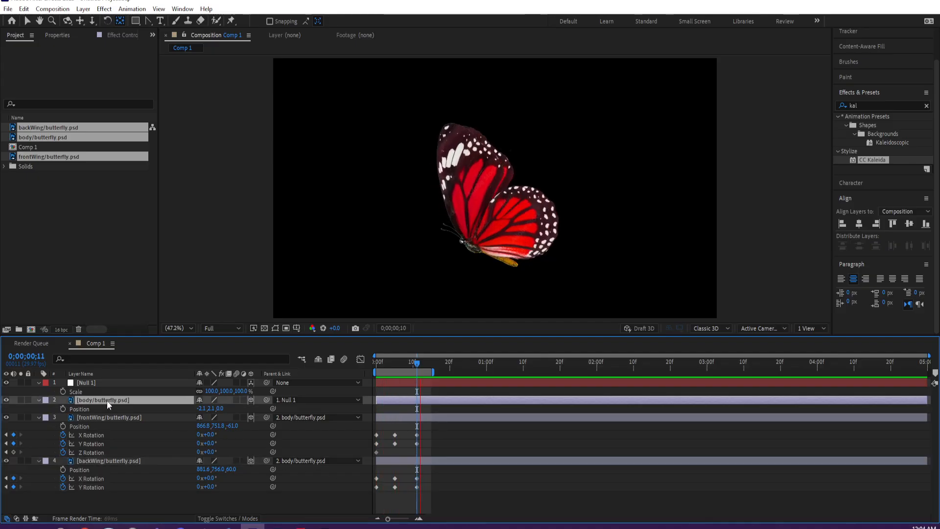
key("space")
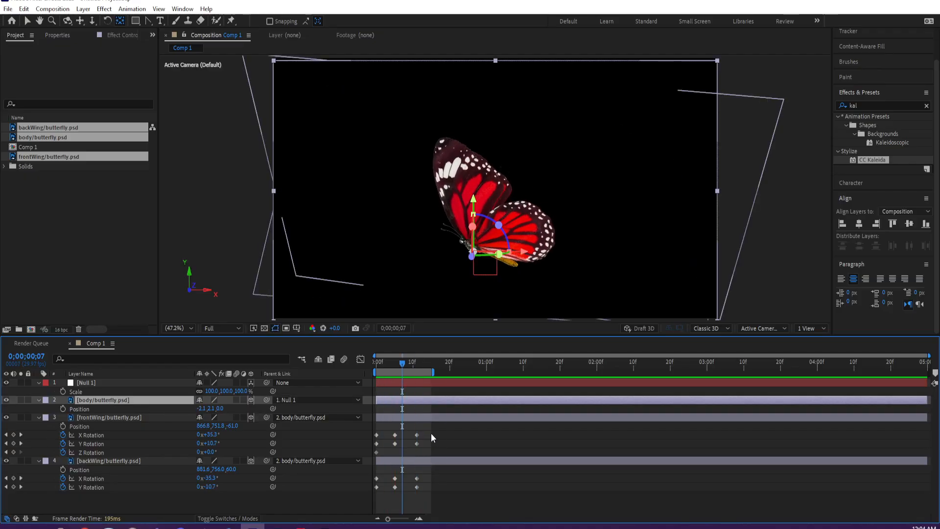
- Apply Easy Ease to frontWing's X and Y Rotation keyframes at 0;00;00;05
left_click_drag(430, 433, 397, 445)
right_click(396, 445)
mouse_move(470, 434)
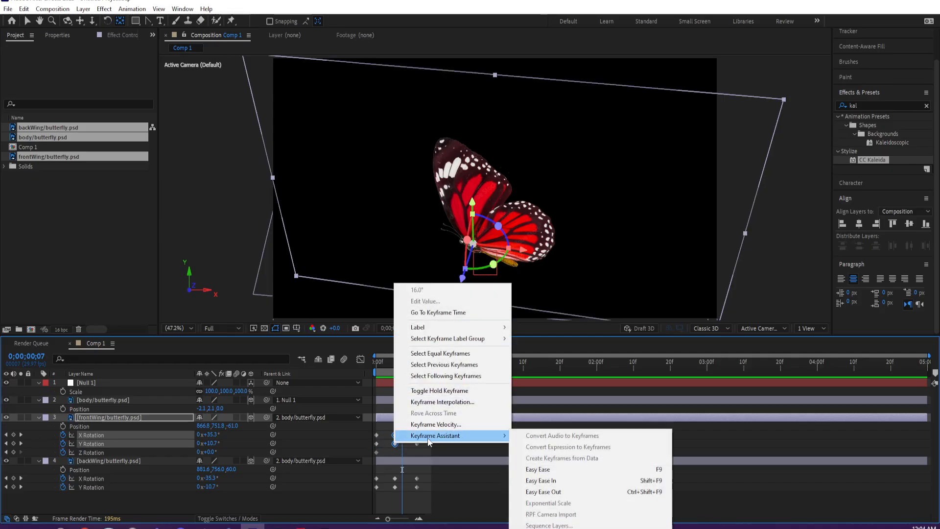
left_click(538, 483)
- Apply Easy Ease to backWing's X and Y Rotation keyframes at 0;00;00;05 and preview the flap
left_click_drag(405, 475, 392, 490)
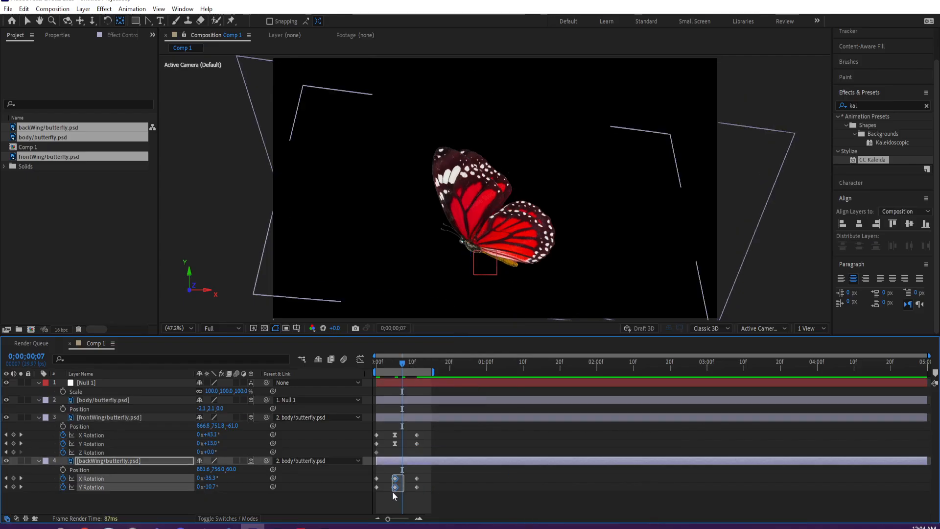
right_click(392, 490)
right_click(394, 496)
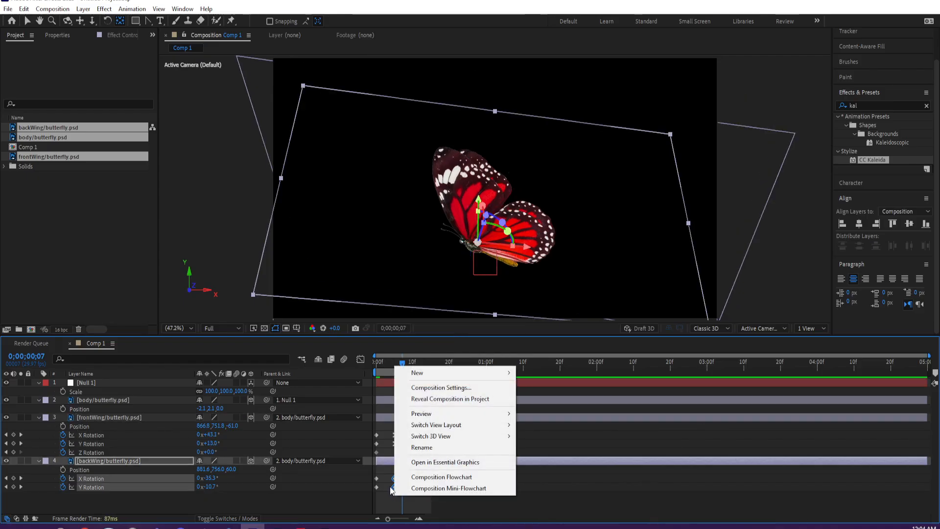
right_click(395, 479)
mouse_move(440, 482)
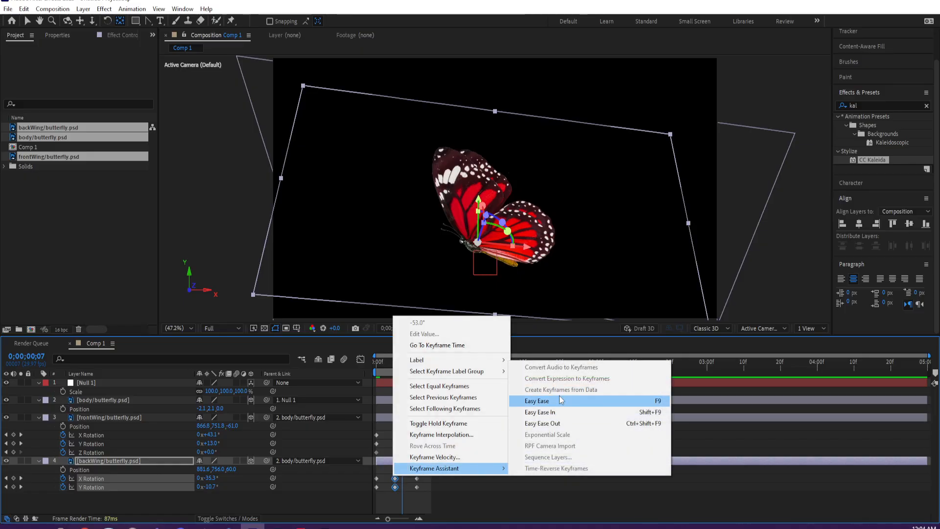
left_click(538, 401)
left_click(513, 490)
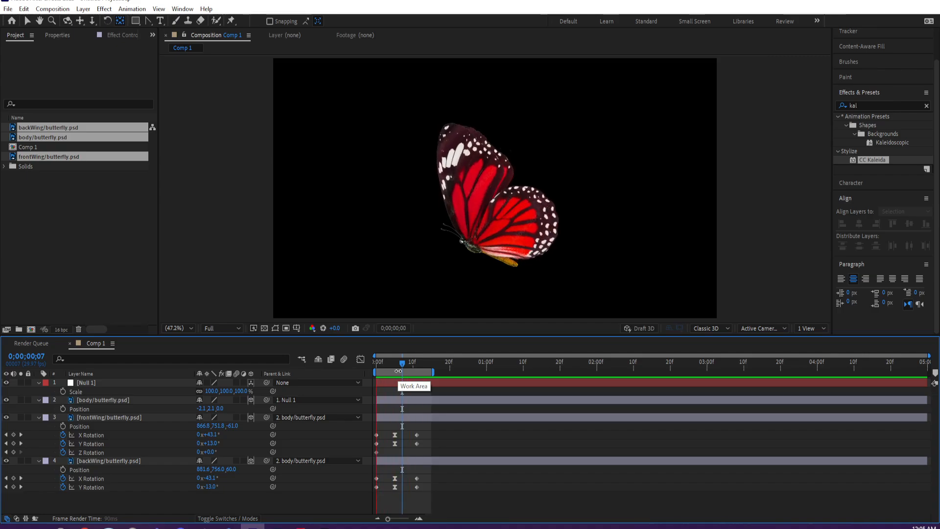
- Extend the work area to about 0;00;02;00 and copy frontWing's full flap of X and Y Rotation keyframes to 0;00;00;11
left_click_drag(433, 371, 597, 371)
left_click(419, 362)
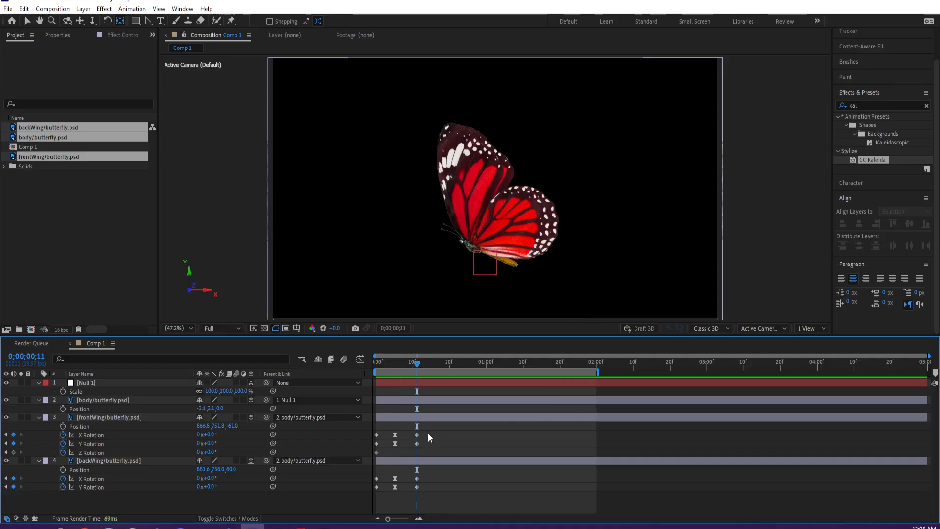
left_click_drag(428, 434, 378, 448)
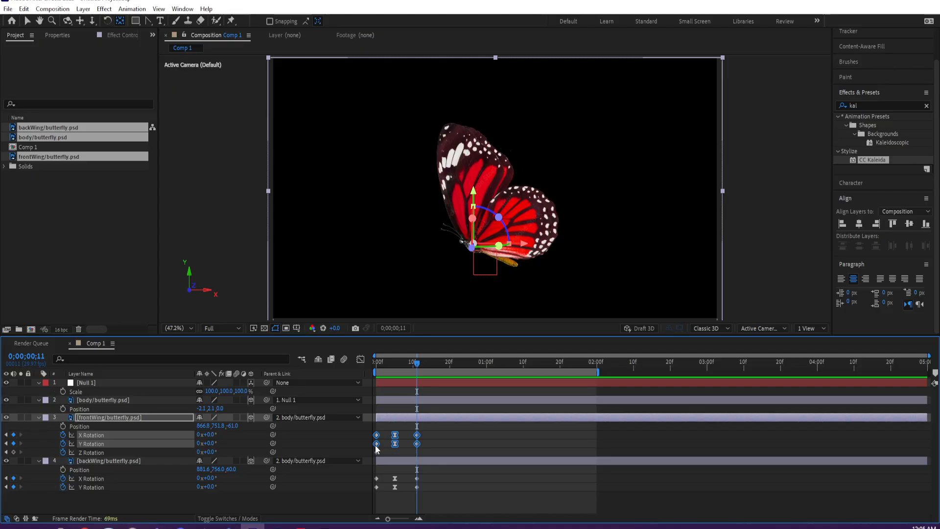
key("ctrl+c")
key("ctrl+v")
- Paste frontWing's two-flap keyframe sequence at 0;00;00;22 and 0;00;01;14, and extend the work area to about 0;00;02;06
left_click(459, 363)
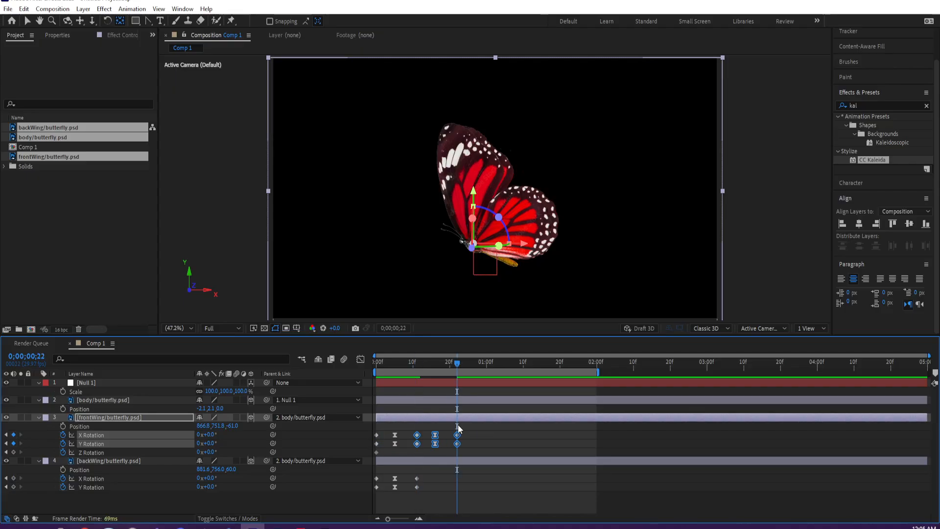
left_click_drag(473, 434, 372, 447)
key("ctrl+v")
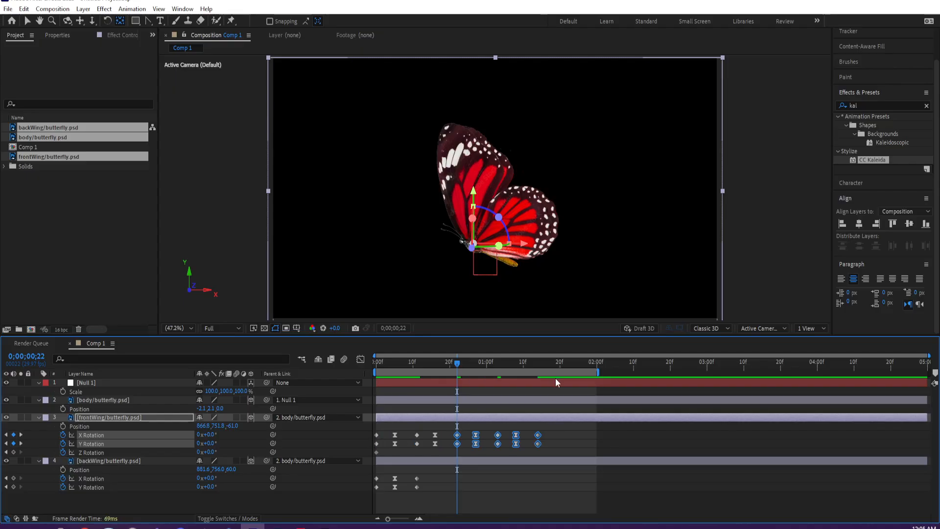
left_click(537, 363)
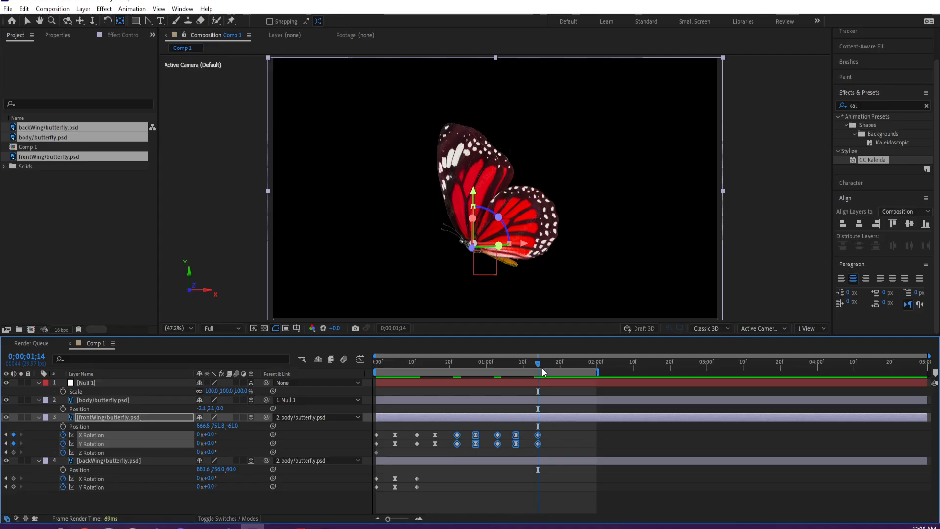
key("ctrl+v")
left_click_drag(598, 372, 617, 373)
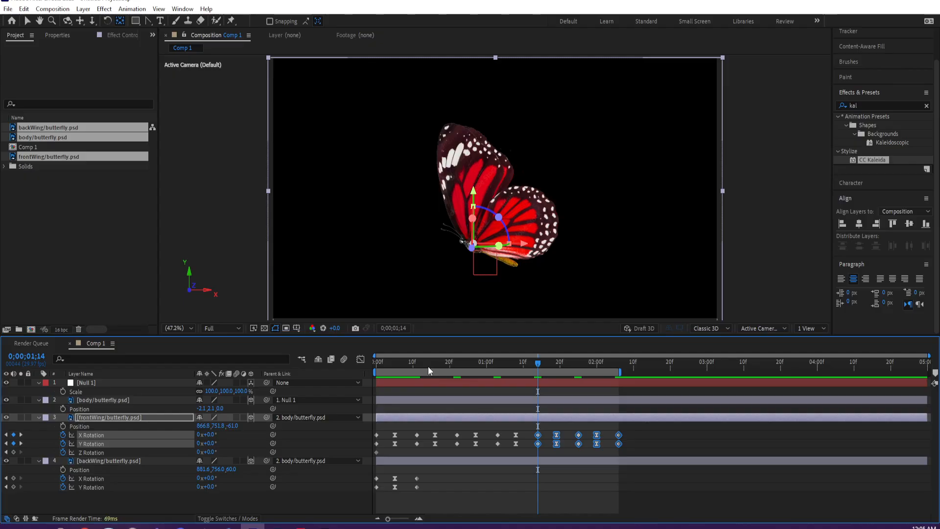
- Copy backWing's full flap of X and Y Rotation keyframes and paste it at 0;00;00;11 and 0;00;00;22
left_click(414, 367)
left_click_drag(428, 475, 375, 488)
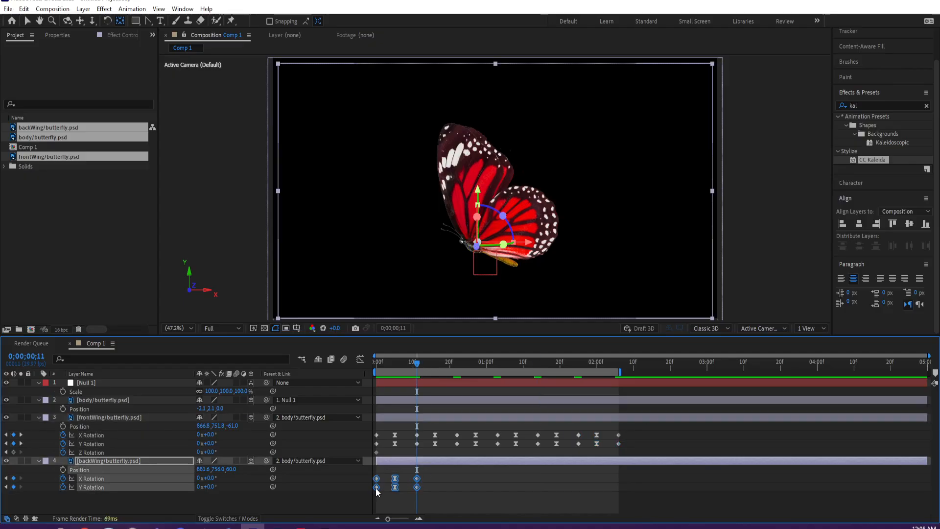
key("ctrl+c")
key("ctrl+v")
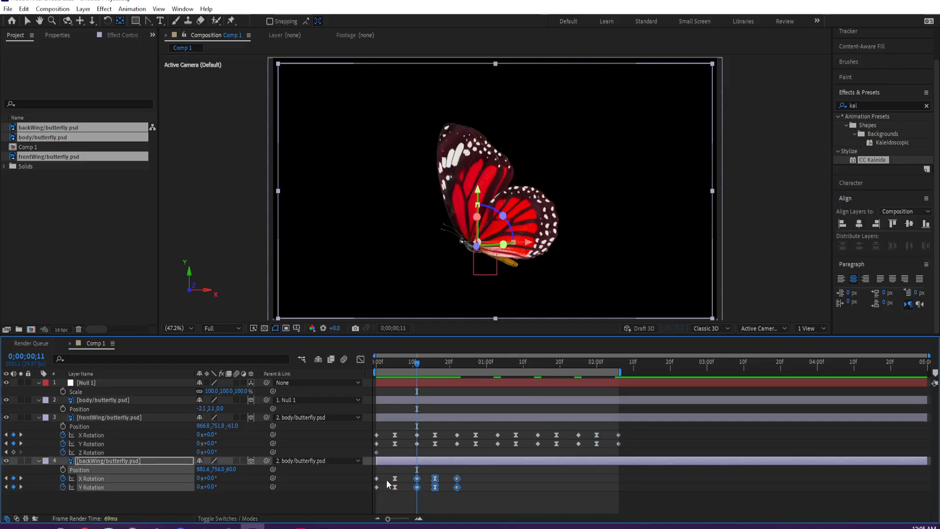
left_click(457, 363)
key("ctrl+v")
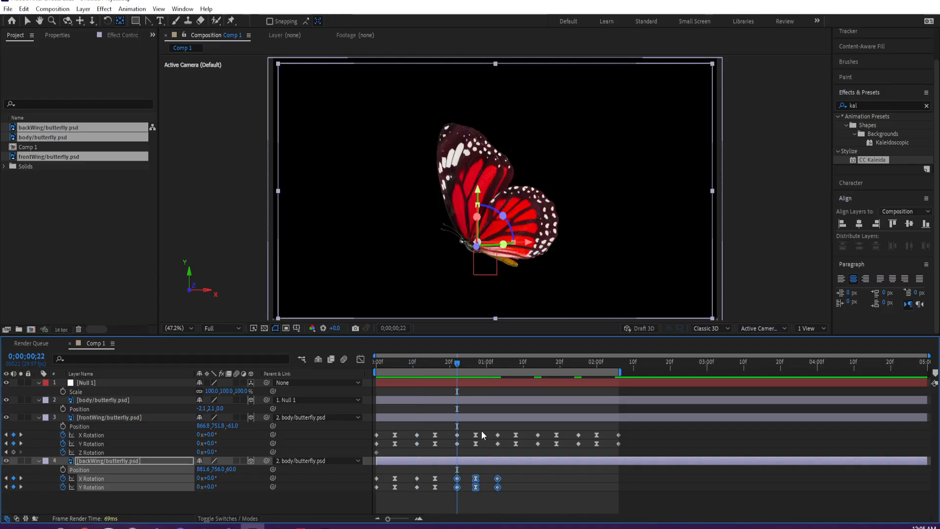
- Paste backWing's flap keyframes at 0;00;01;03, 0;00;01;14 and 0;00;01;25, and preview the repeated flapping
left_click(497, 362)
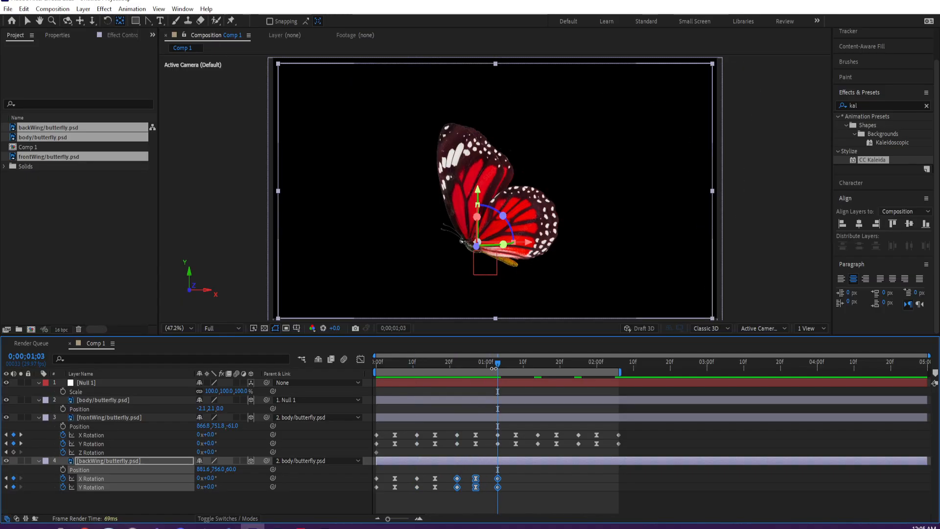
key("ctrl+v")
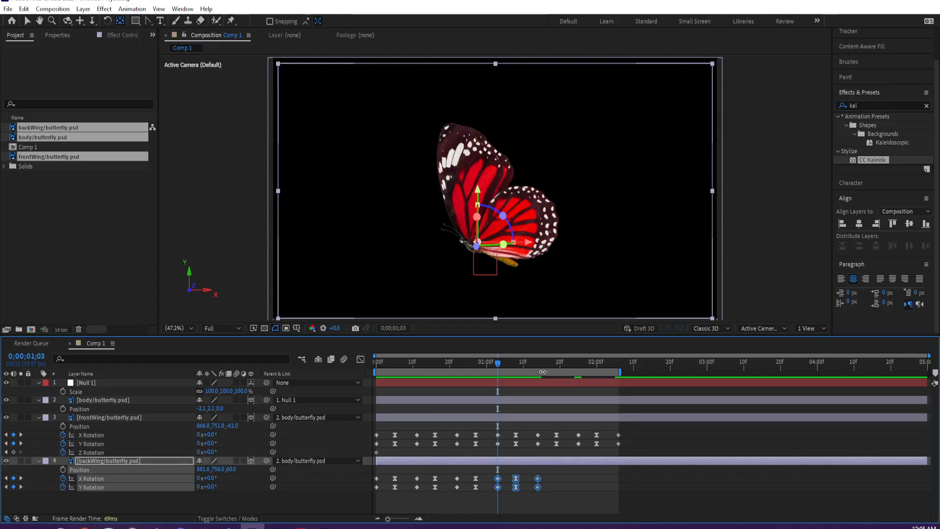
left_click_drag(552, 368, 556, 368)
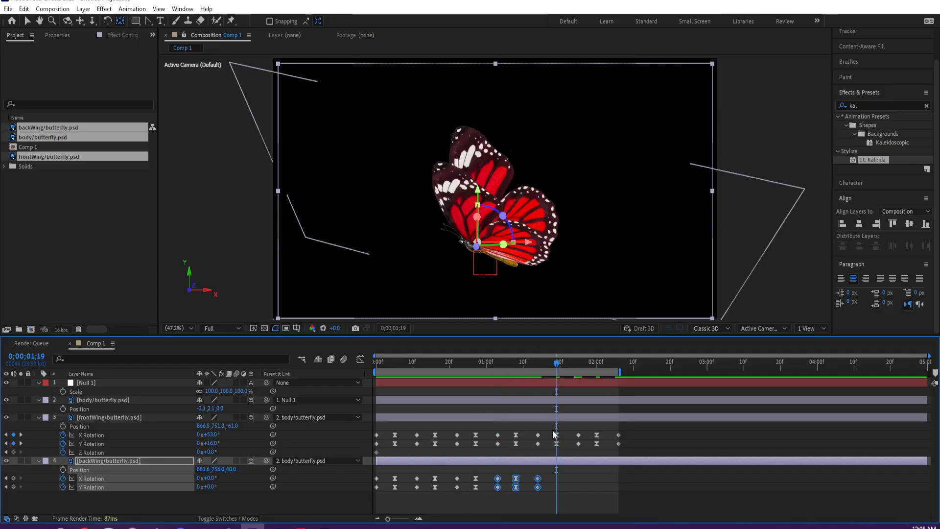
left_click(537, 365)
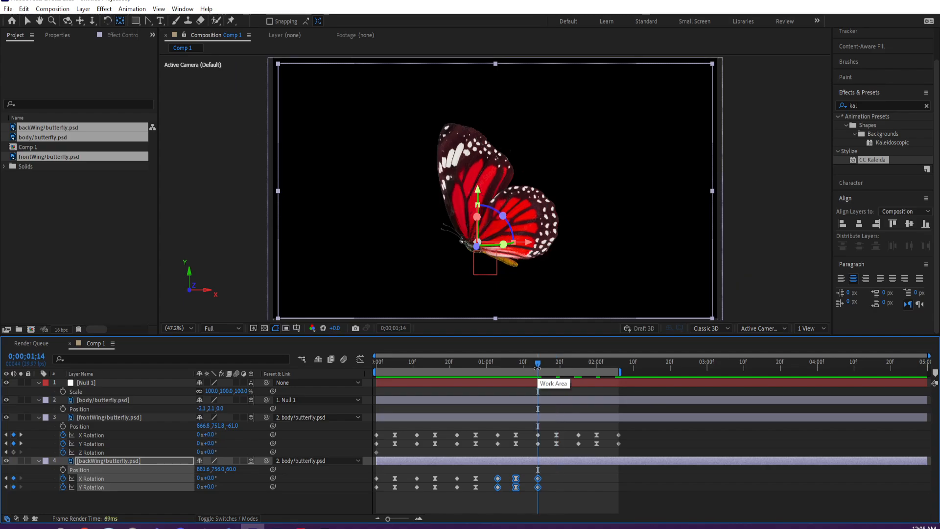
key("ctrl+v")
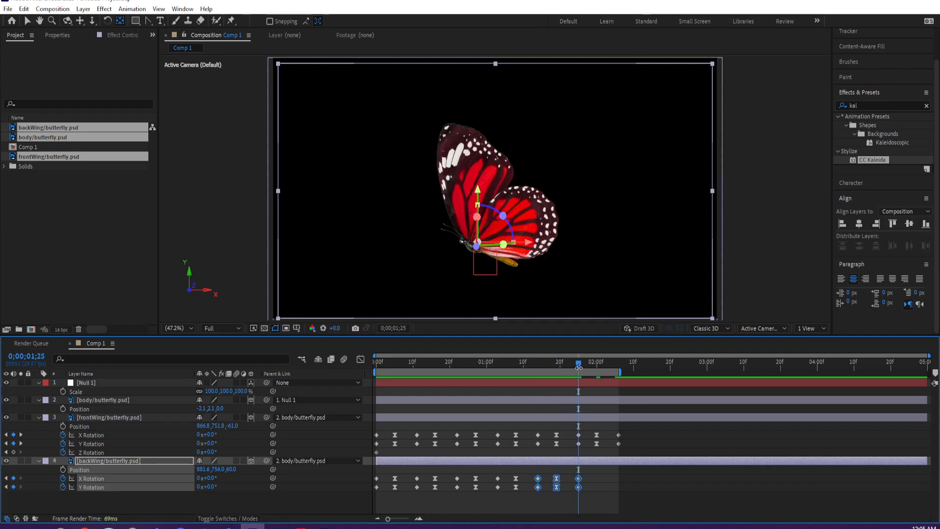
key("ctrl+v")
left_click(627, 485)
key("space")
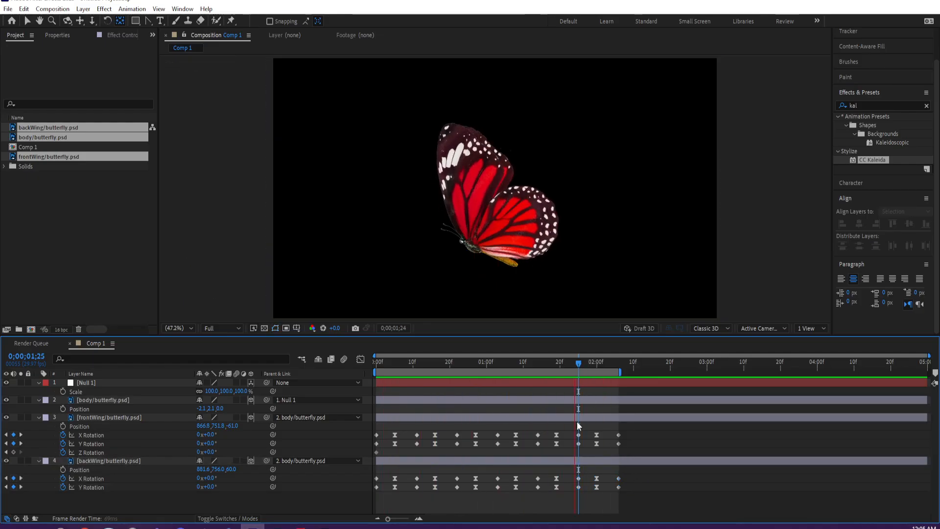
- Keyframe the body layer's Position at 0;00;00;00 with the values 536.9, -175.9, 656.0
left_click(509, 362)
left_click(107, 400)
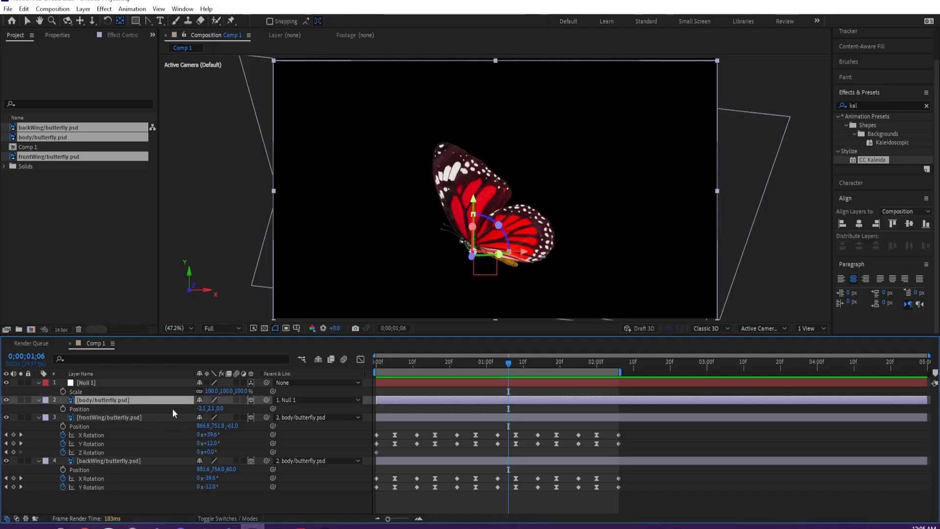
left_click_drag(387, 363, 375, 363)
left_click(62, 409)
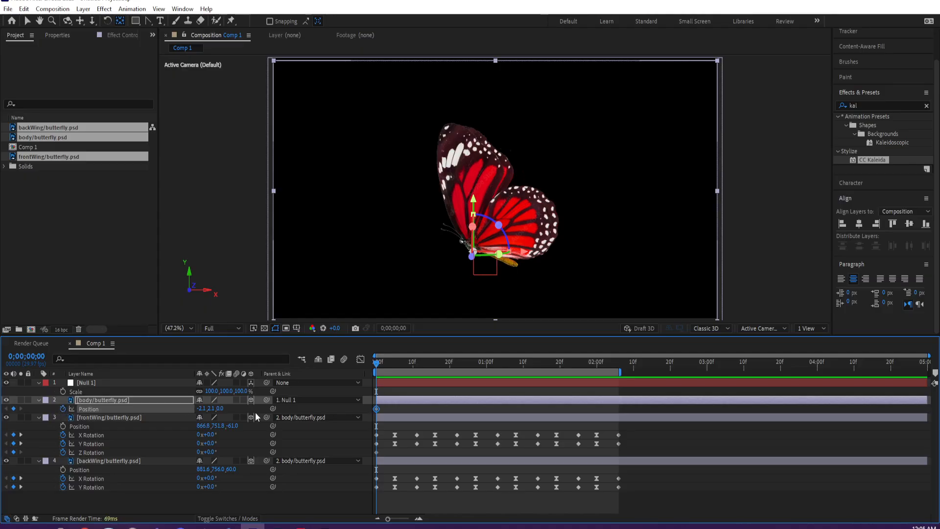
left_click_drag(204, 410, 451, 382)
left_click_drag(214, 408, 337, 386)
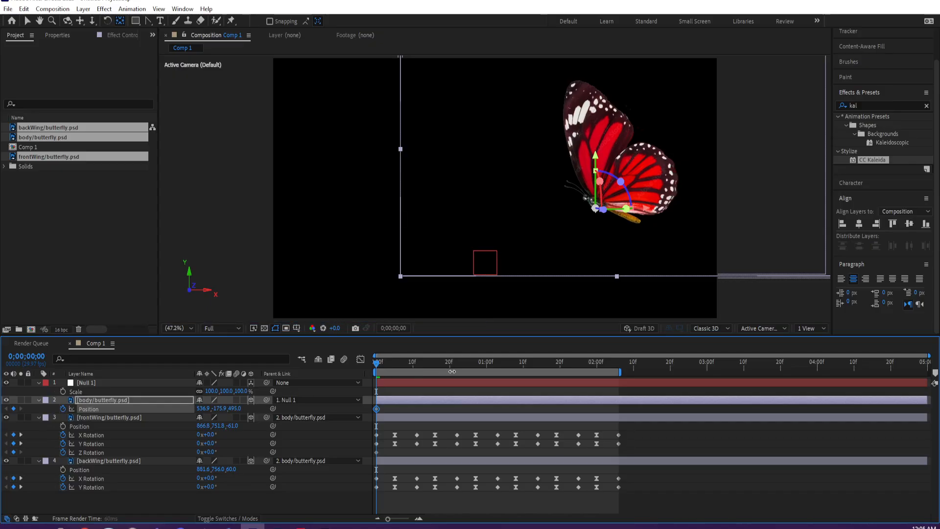
left_click_drag(451, 371, 524, 365)
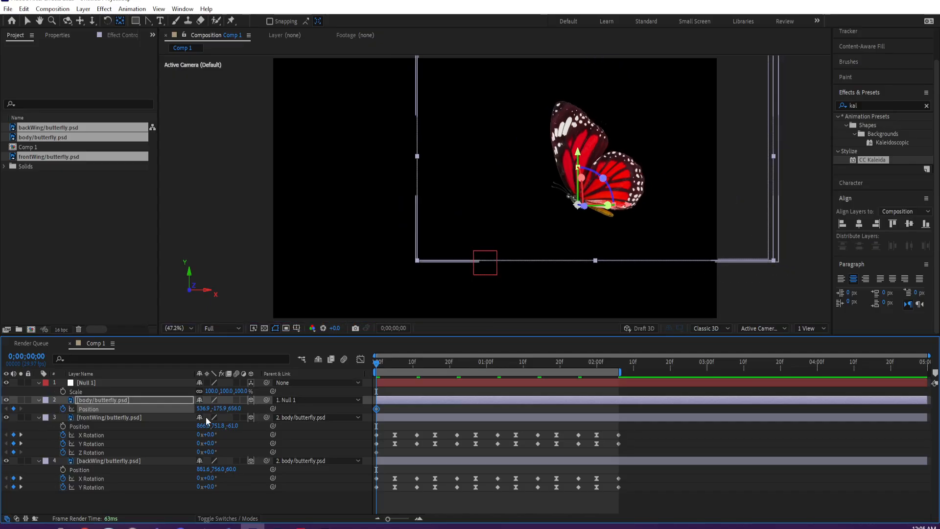
- Reveal the body layer's rotation properties and set its Y Rotation to -19°
key("r")
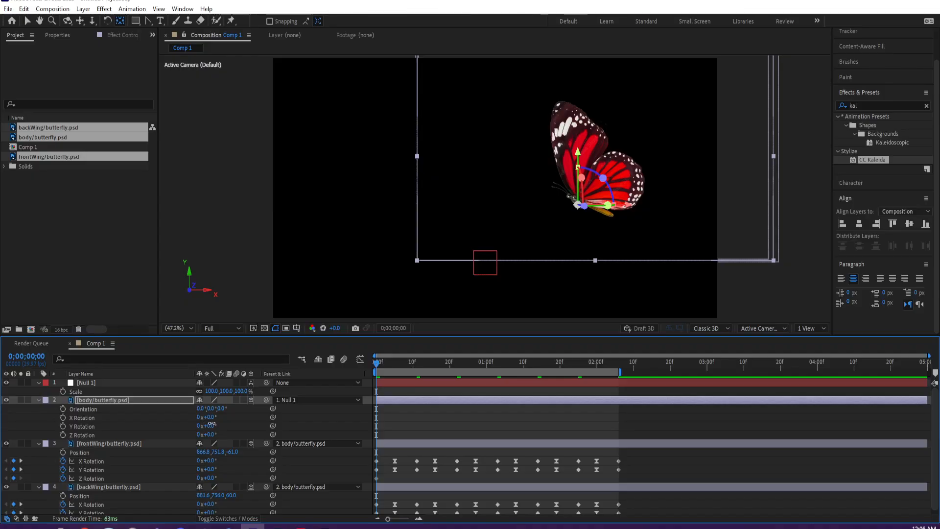
mouse_move(209, 426)
left_mouse_down()
mouse_move(225, 421)
mouse_move(200, 421)
left_mouse_up()
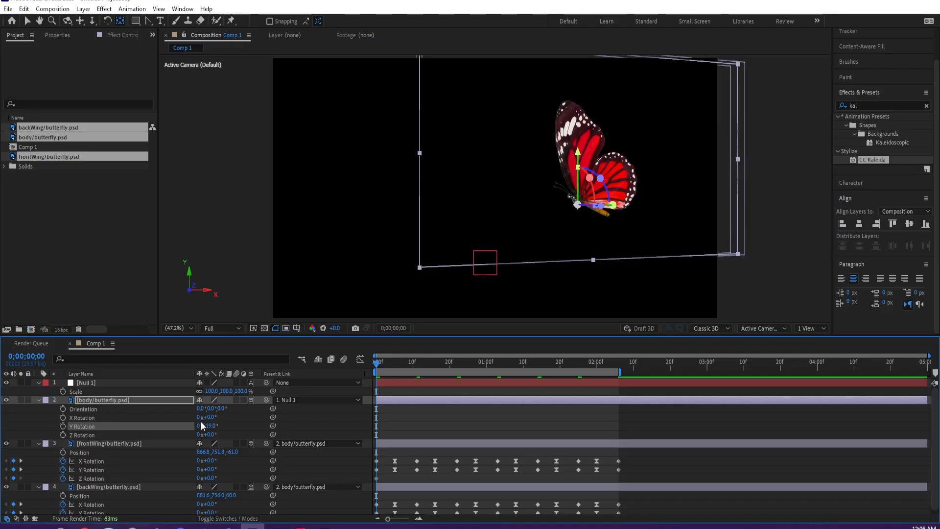
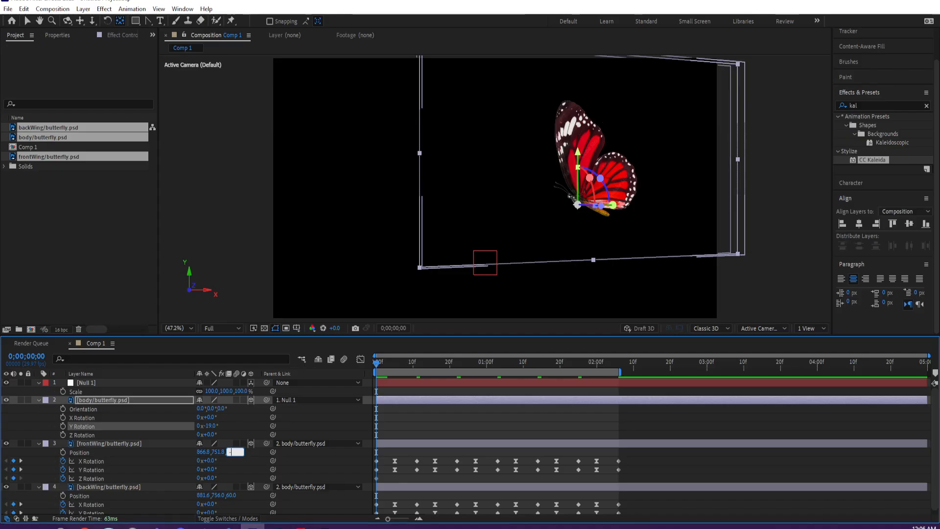
- Set the Z value of frontWing's Position to -15 and of backWing's Position to 15
type("-15")
key("Return")
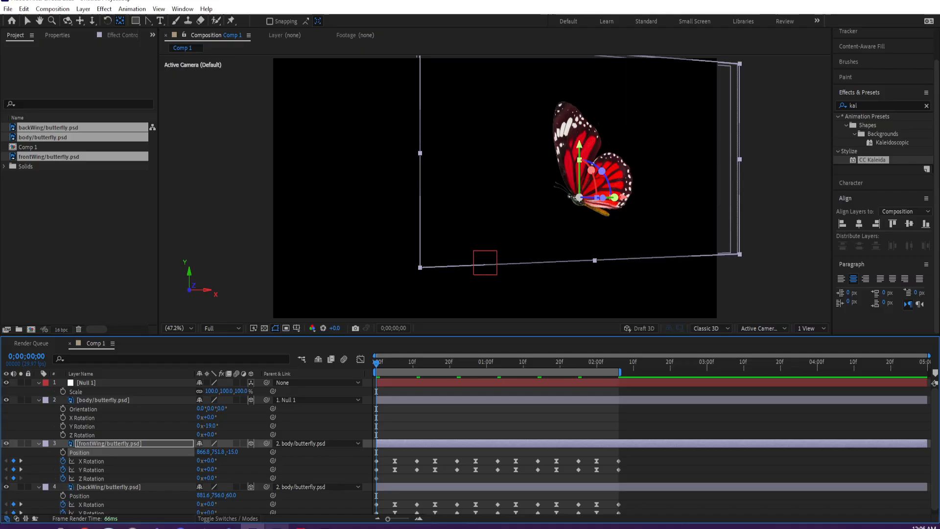
left_click(232, 500)
type("15")
key("Return")
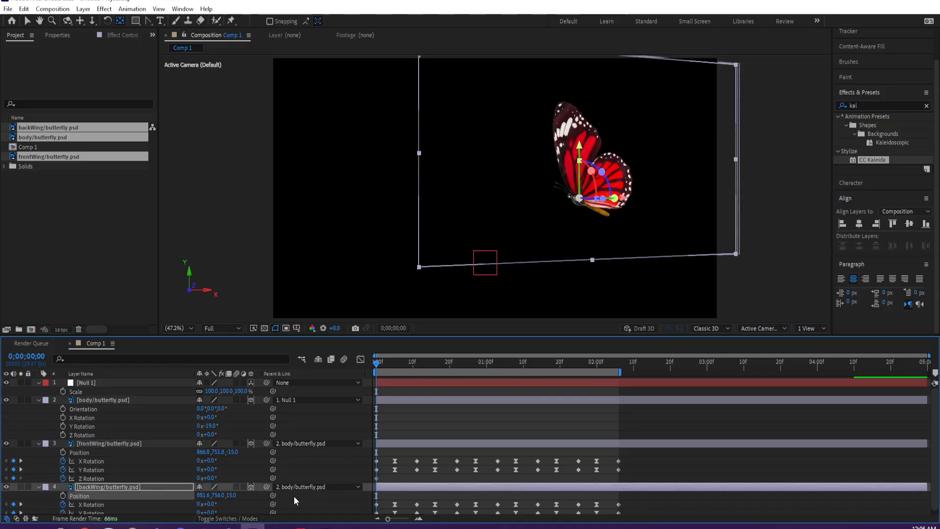
- Set the body layer's Y Rotation to -38° and start keyframing it at 0;00;00;00
left_click_drag(377, 371, 407, 365)
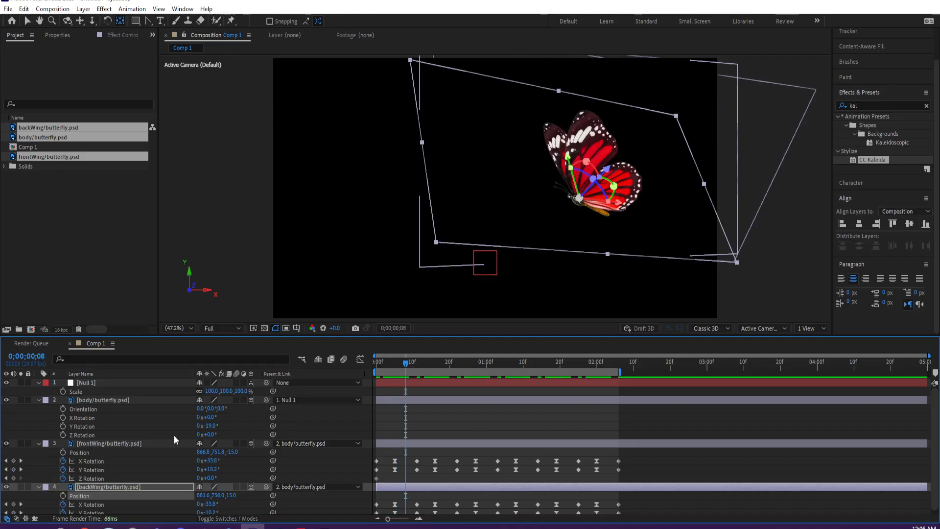
left_click(137, 400)
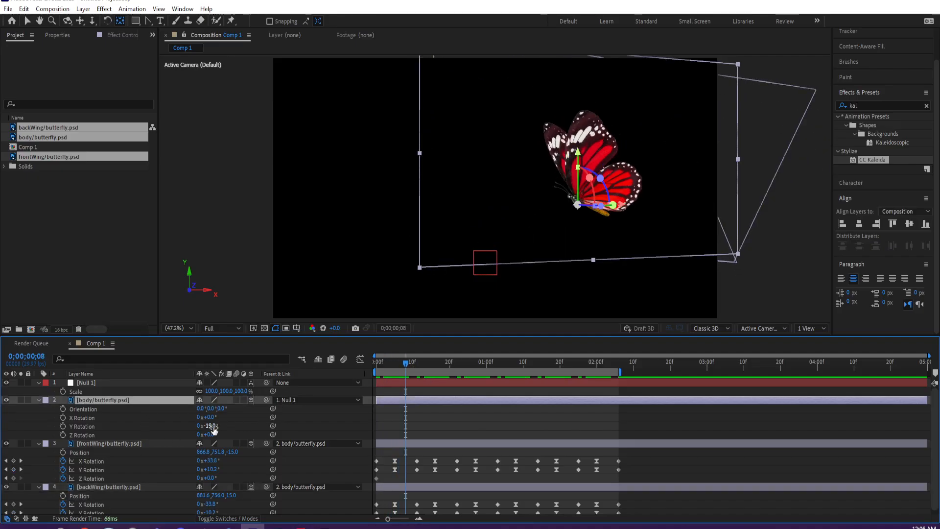
left_click_drag(213, 428, 199, 423)
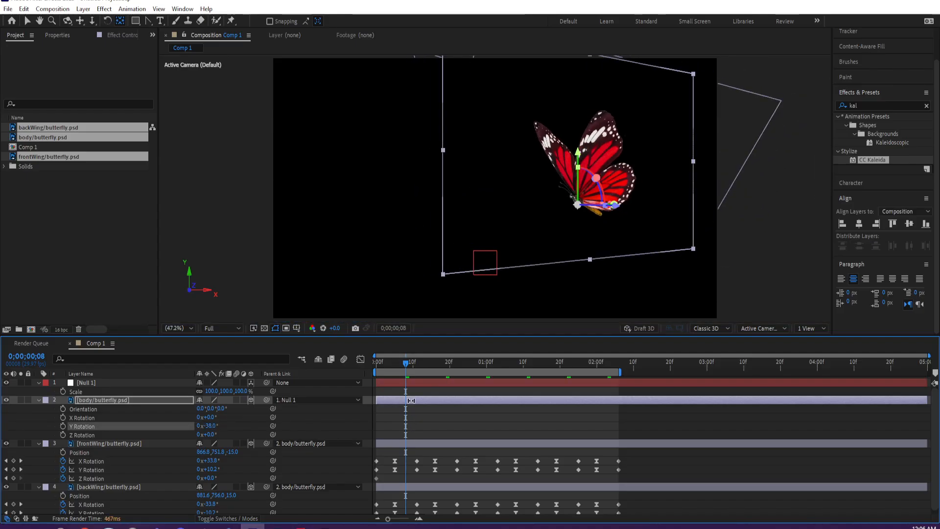
left_click_drag(394, 363, 362, 362)
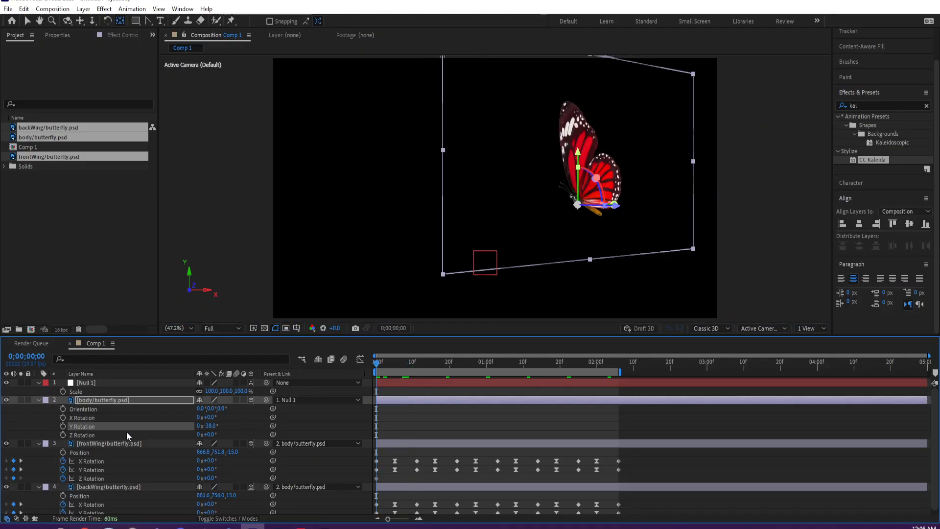
left_click(63, 426)
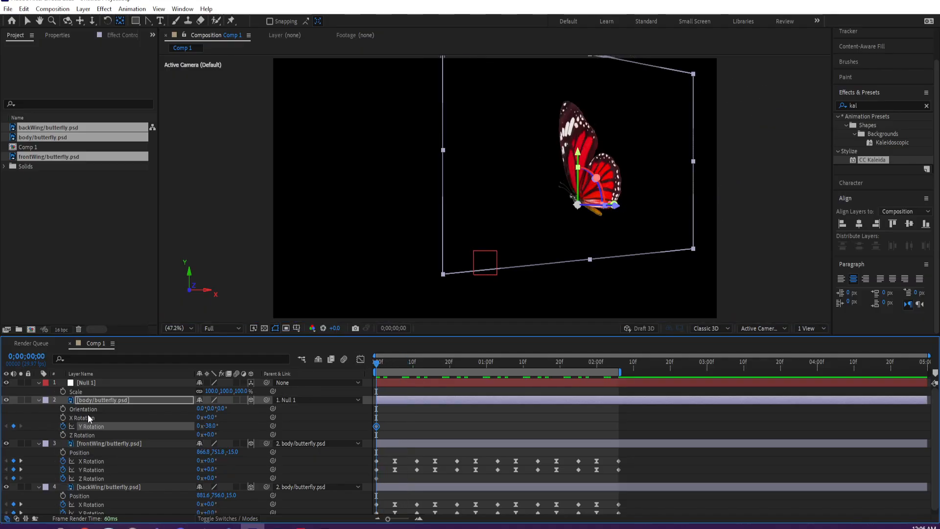
- At 0;00;02;06, keyframe the body layer's Position at -391.1, -175.9, -343.0 and its Y Rotation at -57°
key("alt+shift+p")
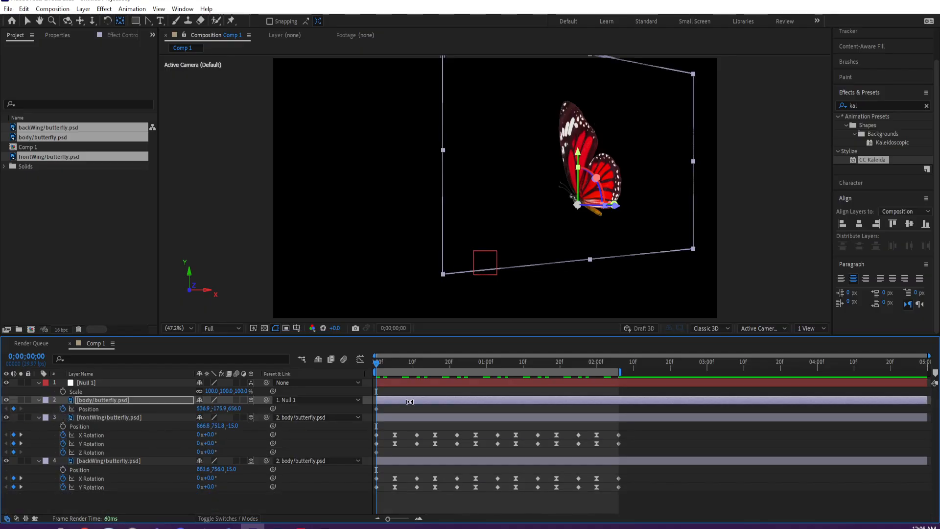
key("p")
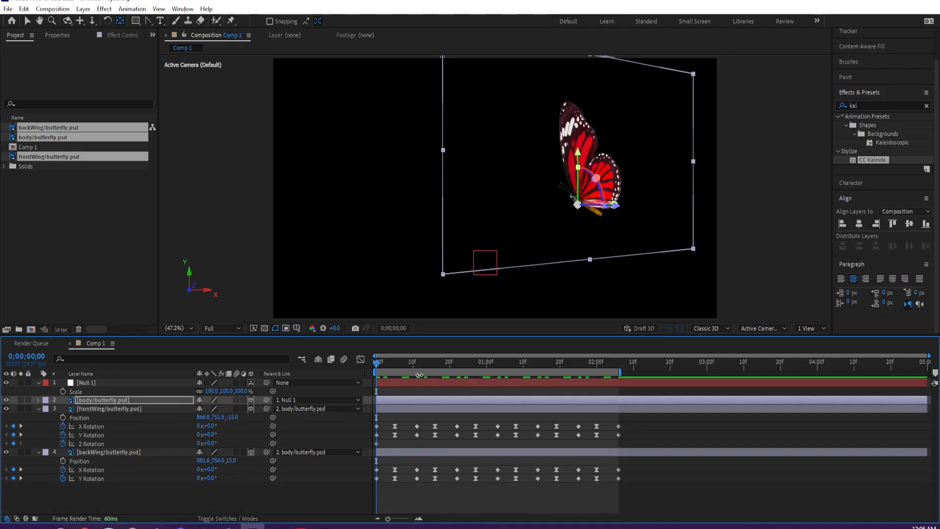
key("u")
left_click_drag(387, 365, 617, 366)
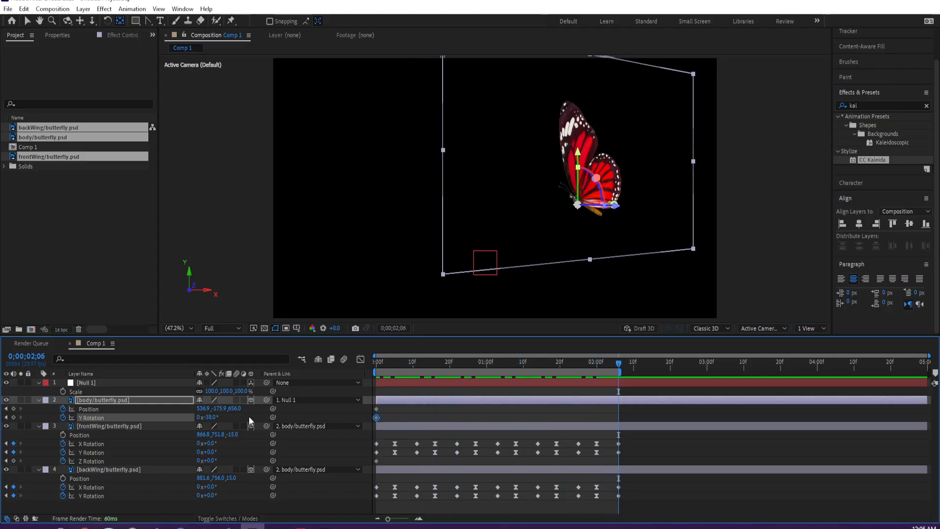
left_click_drag(232, 412, 278, 404)
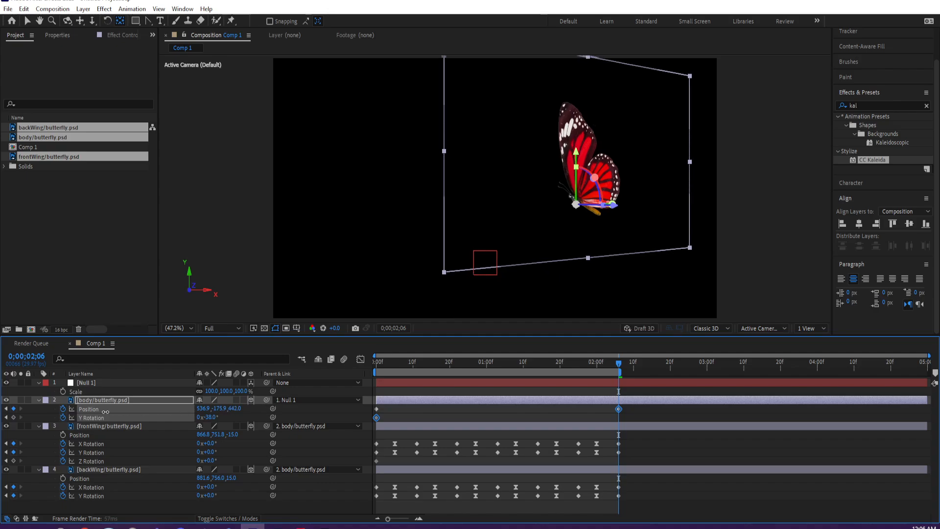
left_click_drag(106, 412, 78, 450)
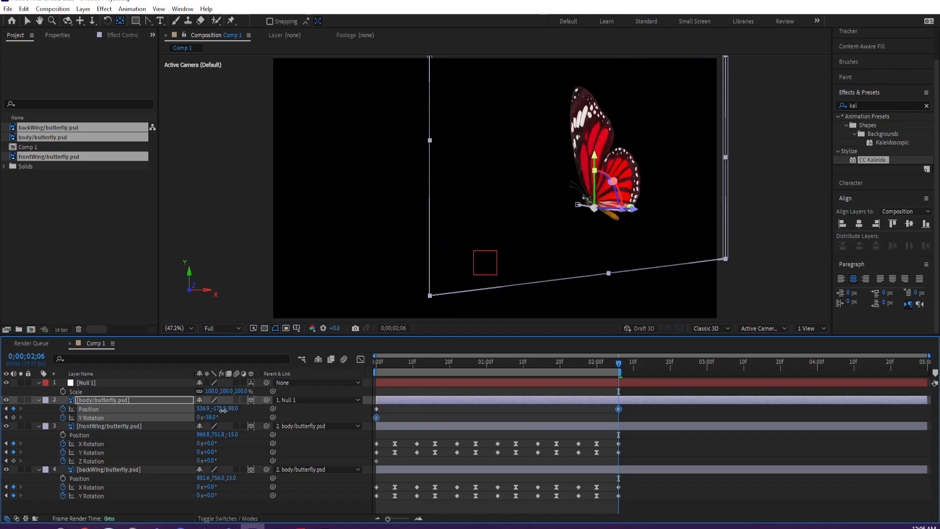
left_click_drag(223, 411, 112, 419)
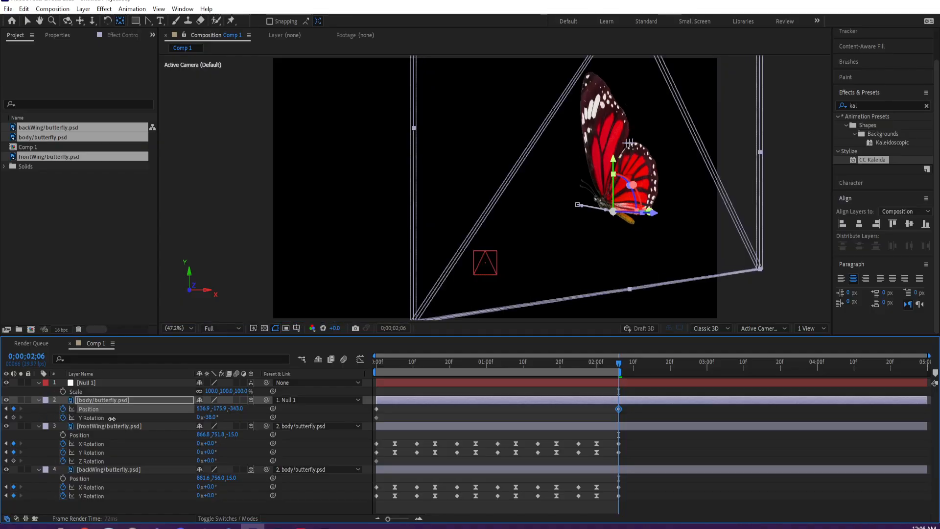
left_click_drag(203, 409, 63, 410)
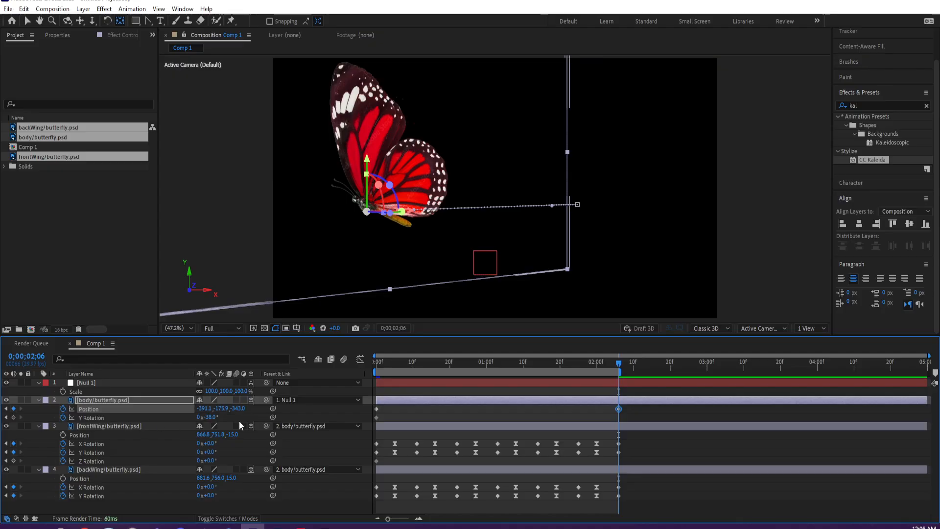
mouse_move(208, 417)
left_mouse_down()
mouse_move(254, 415)
mouse_move(175, 418)
mouse_move(198, 417)
left_mouse_up()
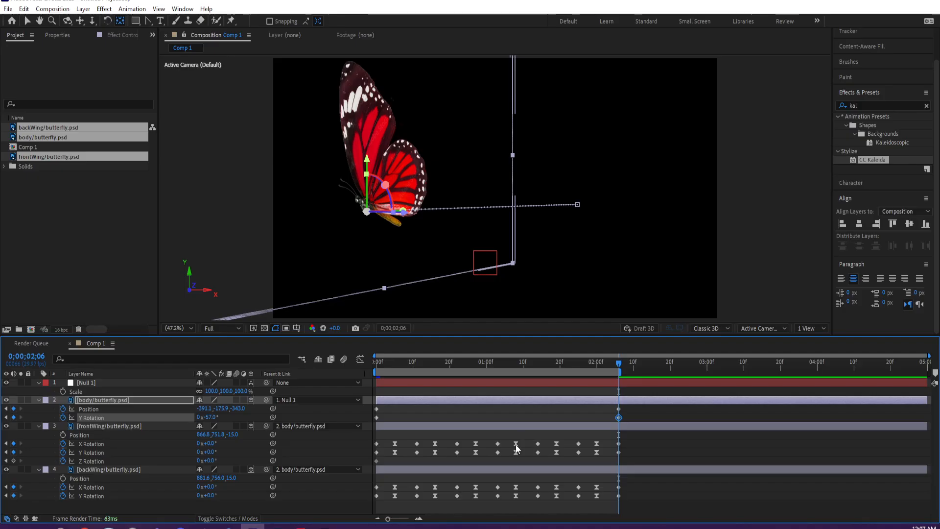
- Apply Easy Ease to all of the body layer's Position and Y Rotation keyframes
left_click_drag(631, 407, 376, 419)
right_click(376, 419)
right_click(377, 416)
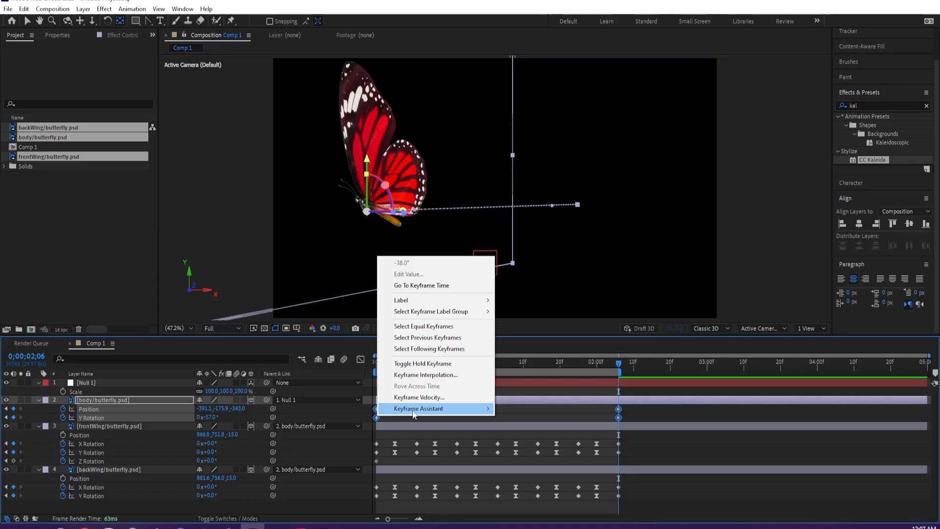
mouse_move(416, 408)
left_click(525, 443)
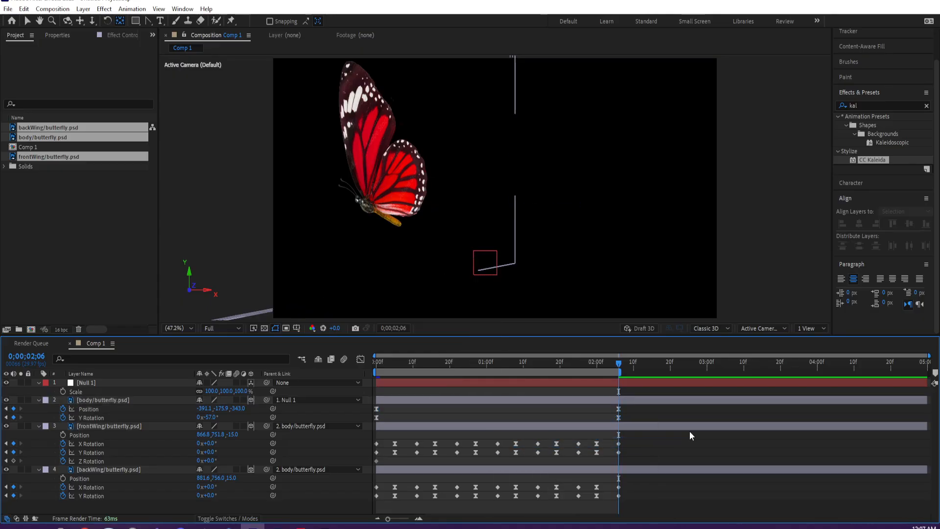
- Preview the butterfly's eased flight from near the start of the composition
key("space")
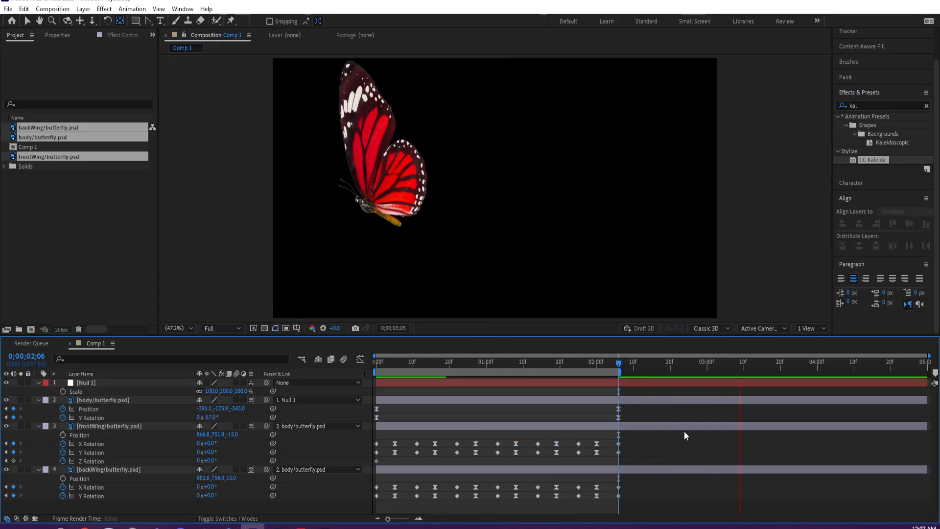
left_click(572, 360)
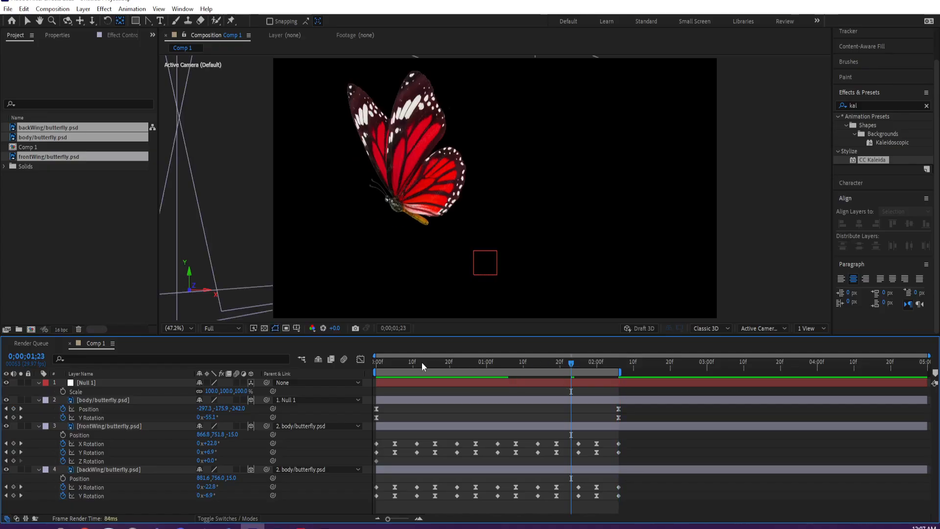
left_click(384, 369)
key("space")
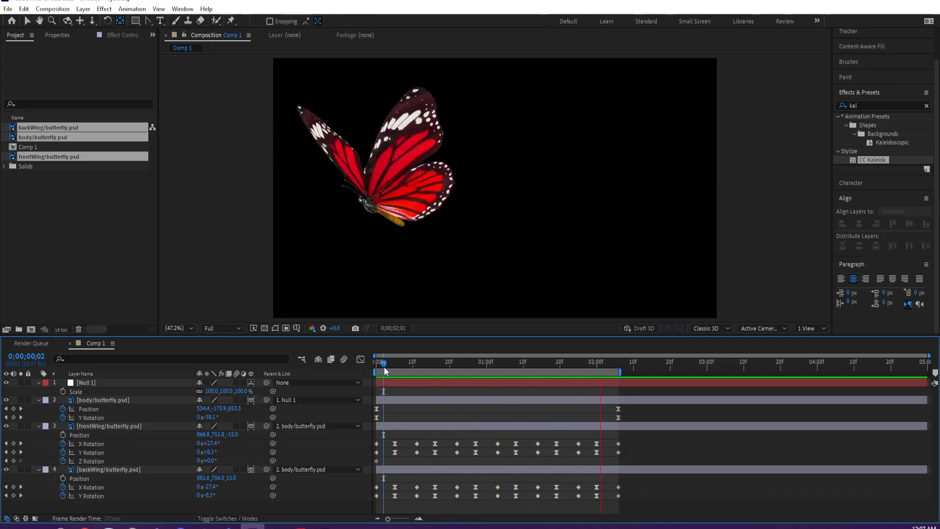
left_click(428, 361)
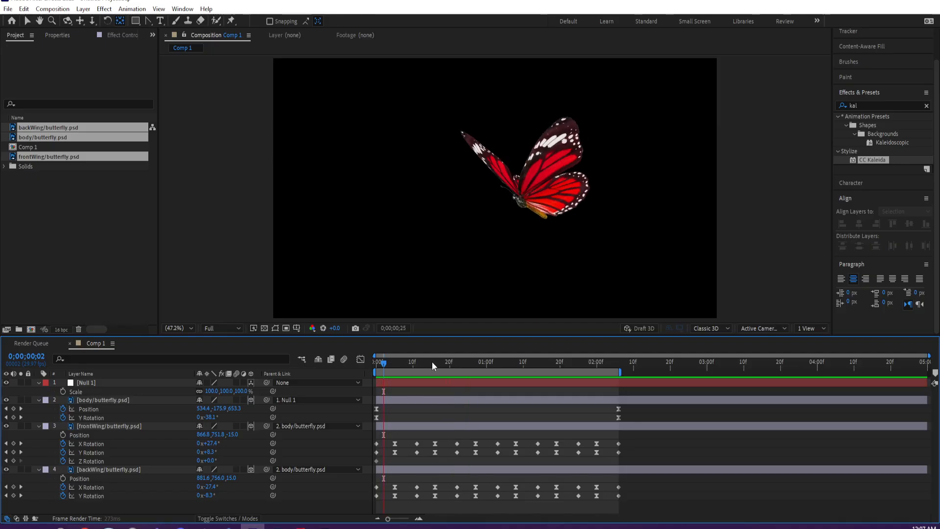
- Keyframe Null 1's Position at 0;00;00;22 with the values 866.8, 728.8, 0.0
left_click(405, 383)
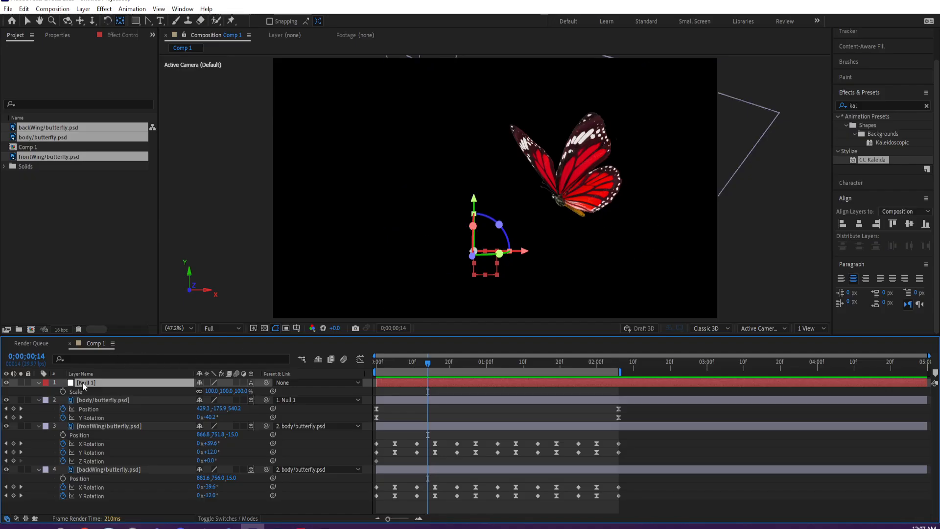
key("p")
left_click_drag(389, 363, 457, 366)
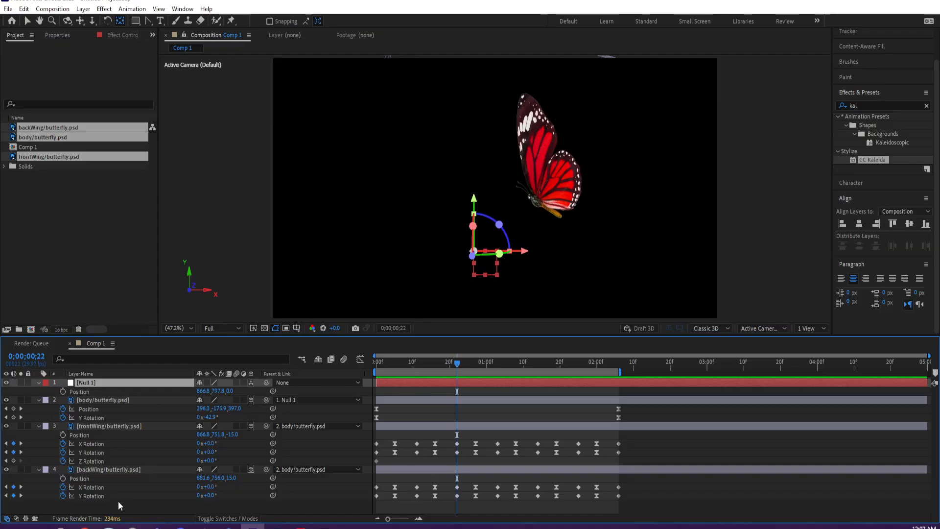
left_click(63, 391)
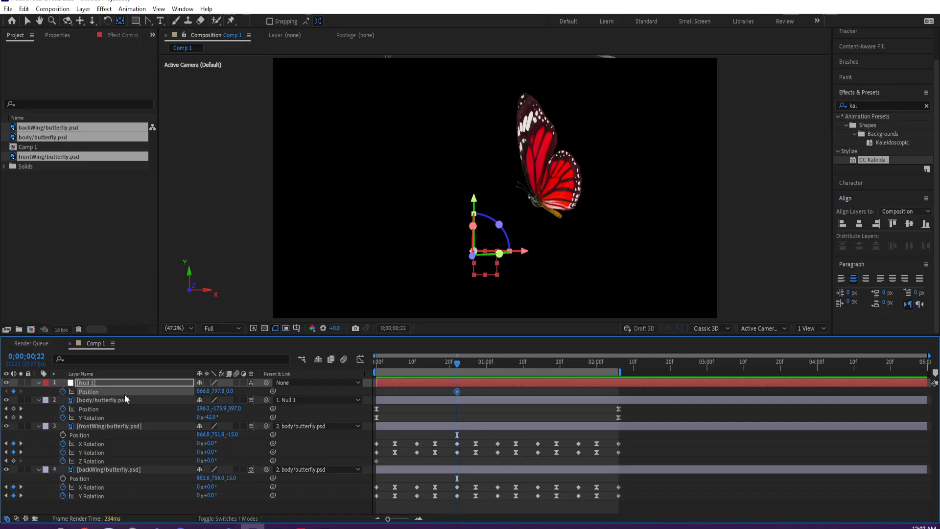
left_click_drag(217, 394, 183, 390)
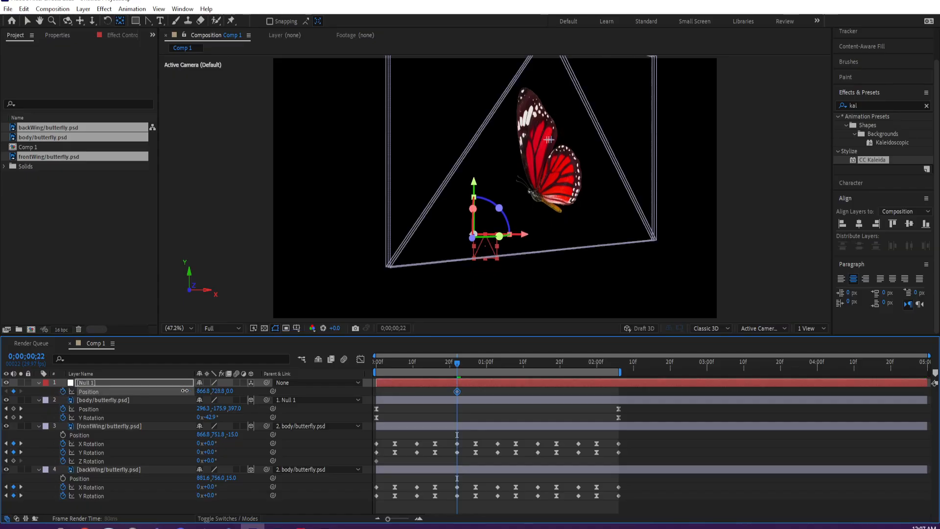
- Keyframe Null 1's Position at 0;00;00;00 with 943.8, 853.8, 0.0, and move its second keyframe to 0;00;00;11
left_click(378, 364)
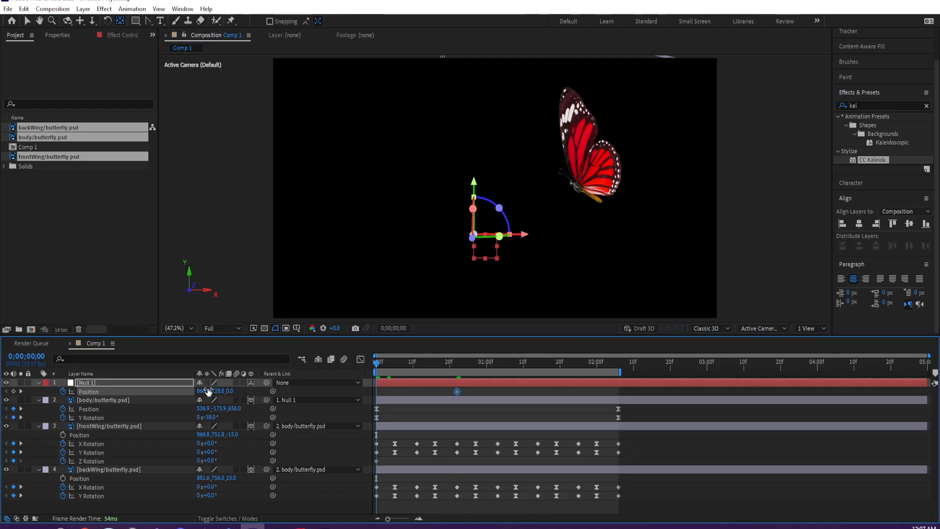
left_click_drag(209, 391, 286, 391)
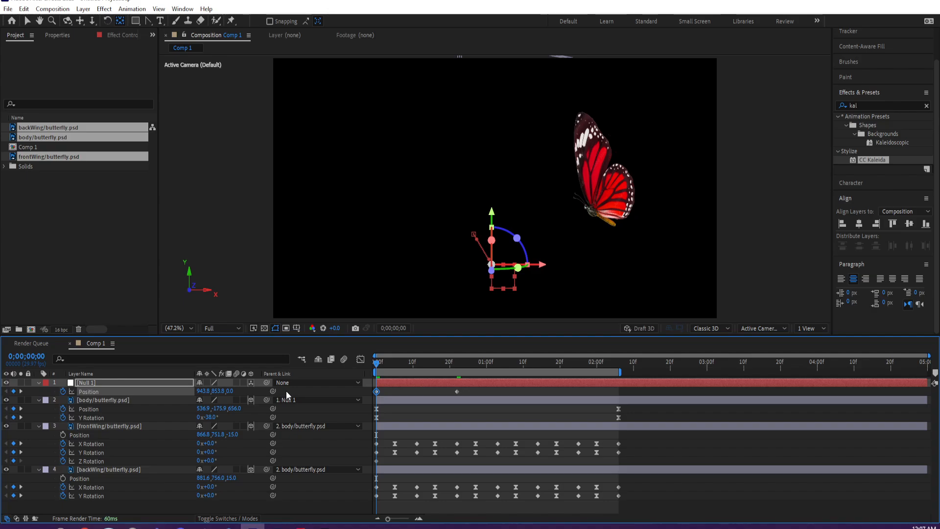
left_click_drag(476, 360, 417, 362)
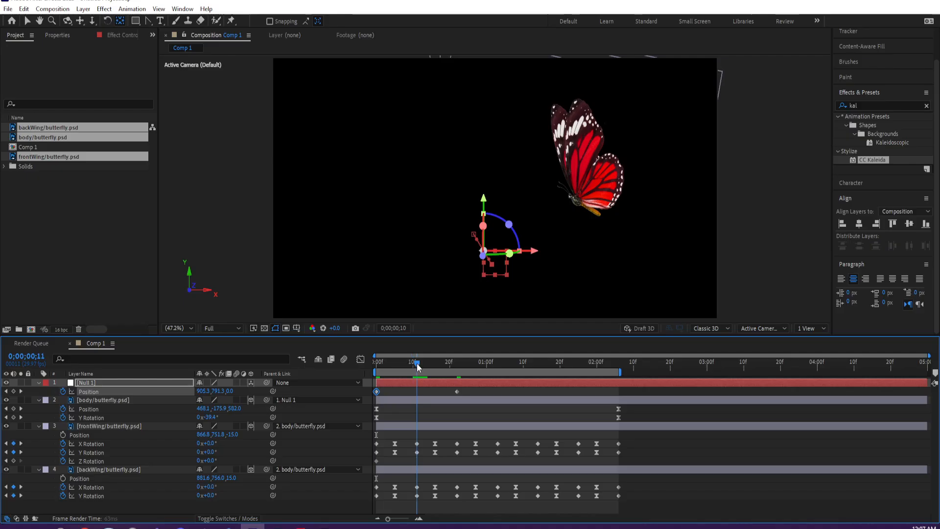
left_click_drag(456, 392, 420, 395)
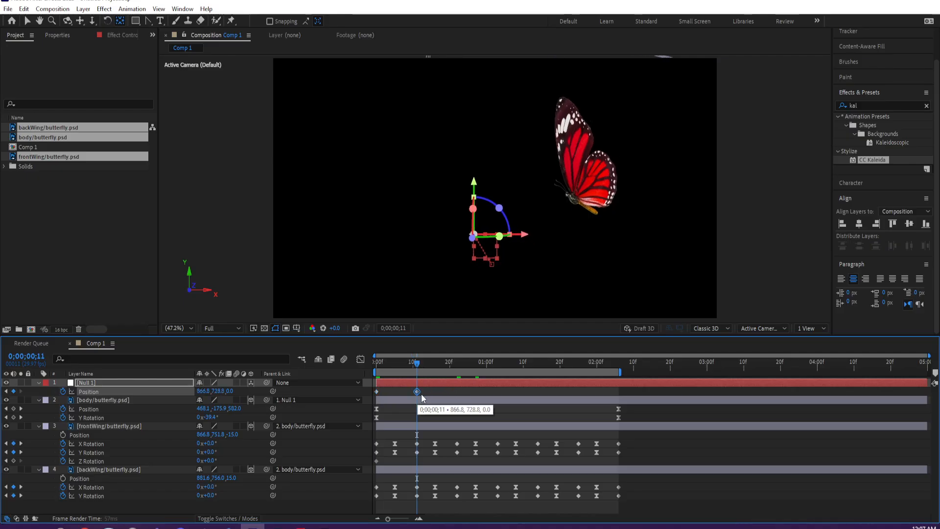
- Keyframe Null 1's Y Position at 868.8 near 0;00;00;27 and at 786.8 at 0;00;01;08
left_click_drag(462, 363, 475, 363)
left_click_drag(220, 395, 515, 368)
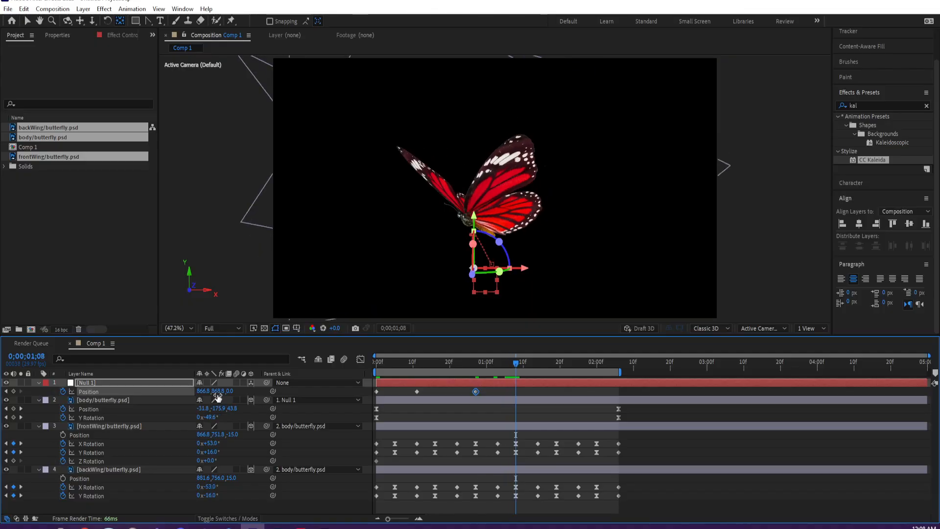
left_click_drag(203, 391, 182, 390)
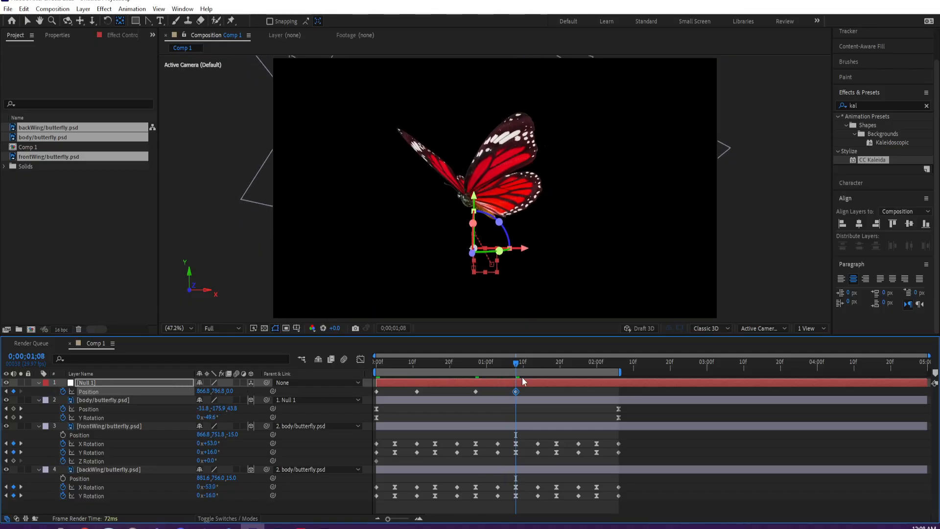
- Keyframe Null 1's Y Position at 915.8 at 0;00;01;24 and at 825.8 at 0;00;02;06
left_click_drag(557, 365, 575, 364)
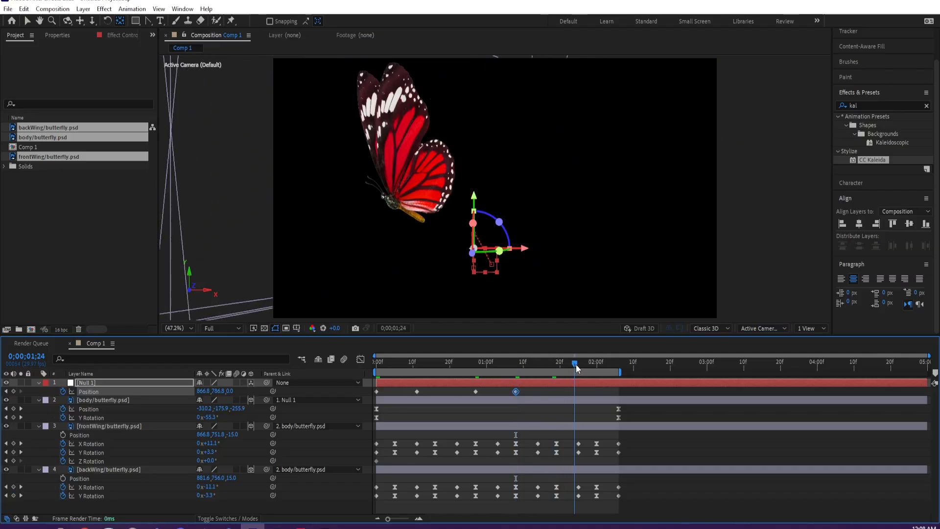
left_click_drag(215, 391, 283, 390)
left_click(618, 365)
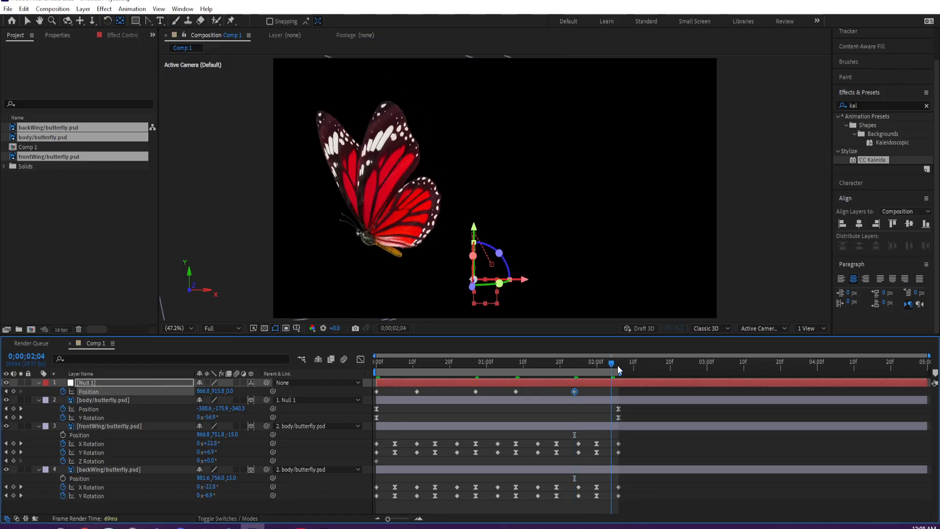
left_click_drag(218, 392, 141, 387)
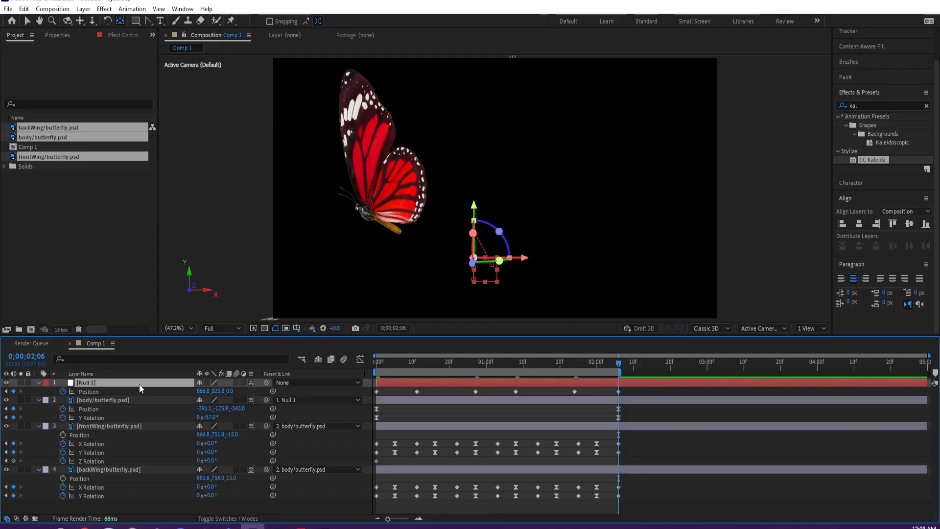
- Try a Y Rotation of 17° on Null 1 at 0;00;00;02, undo it, and show the keyframed properties again
key("r")
left_click(395, 367)
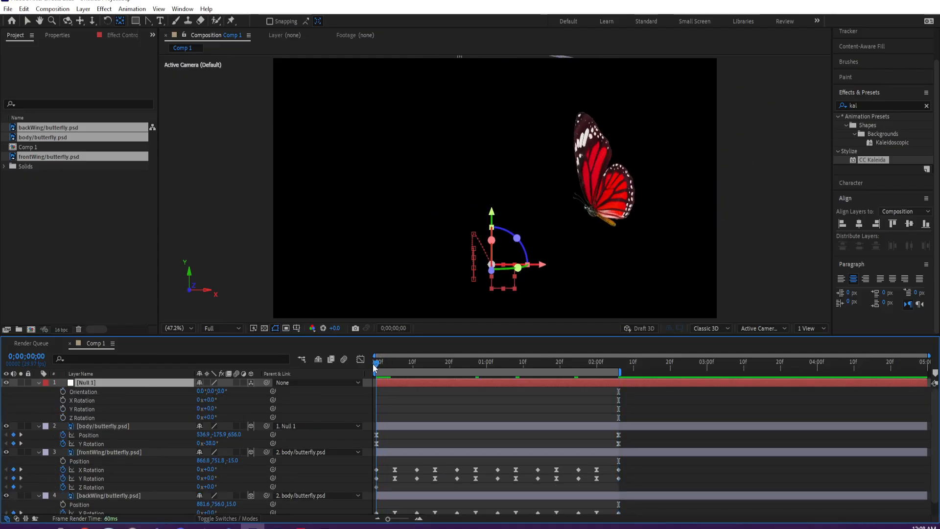
left_click_drag(392, 370, 383, 368)
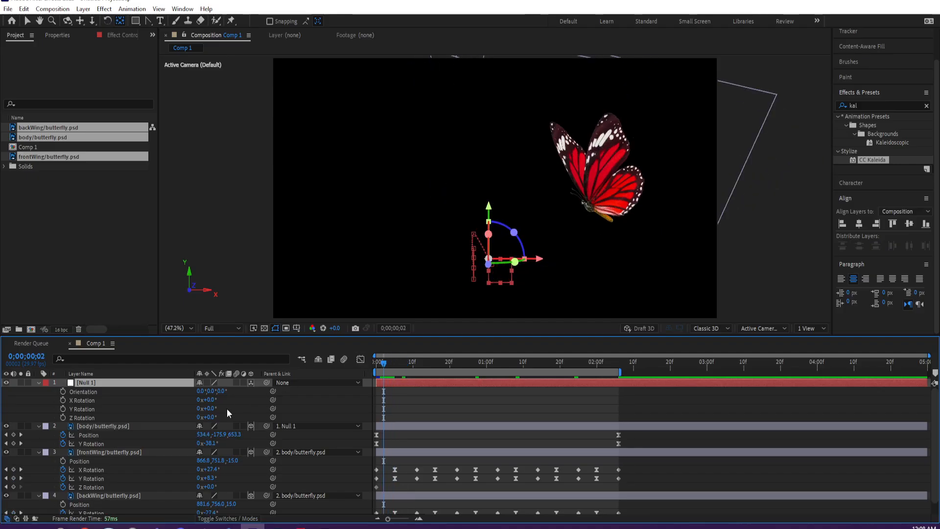
left_click_drag(210, 408, 220, 407)
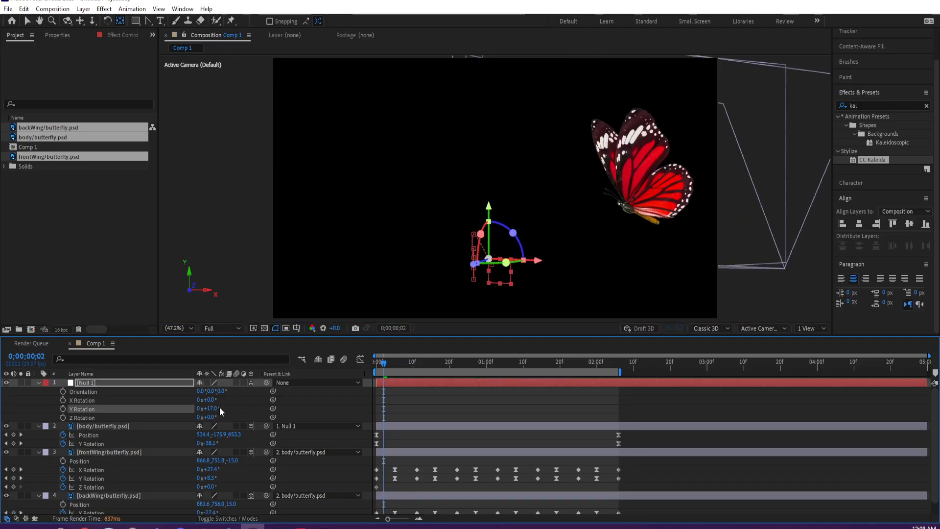
key("ctrl+z")
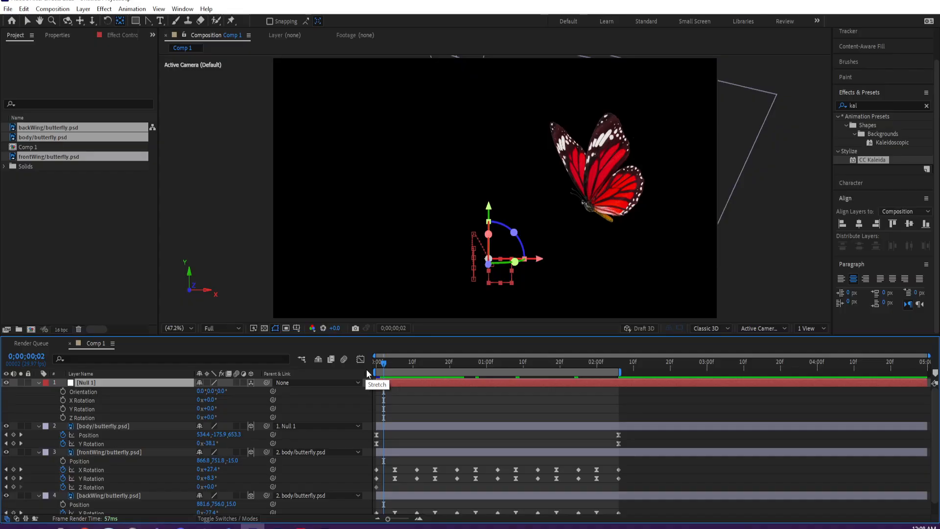
key("u")
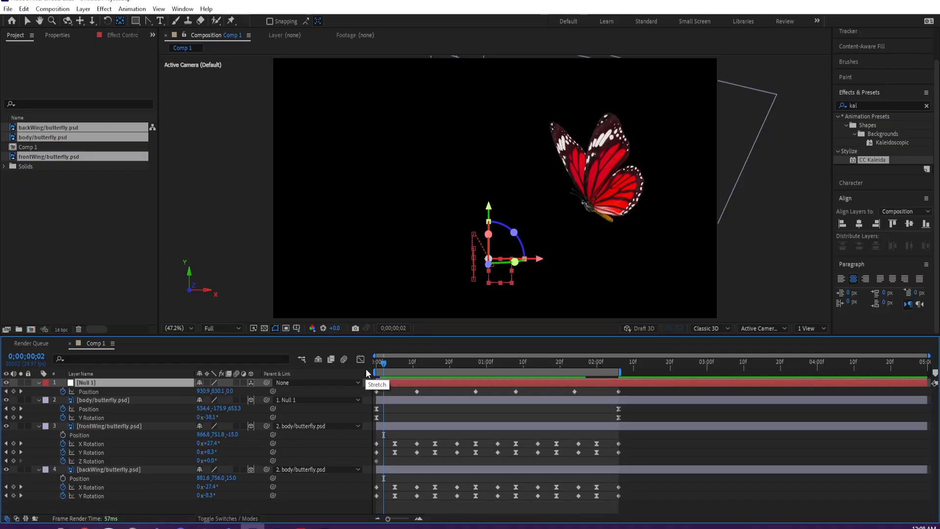
- Remove all of Null 1's Position keyframes at 0;00;00;00 and unparent the body/butterfly.psd layer
left_click_drag(387, 363, 369, 360)
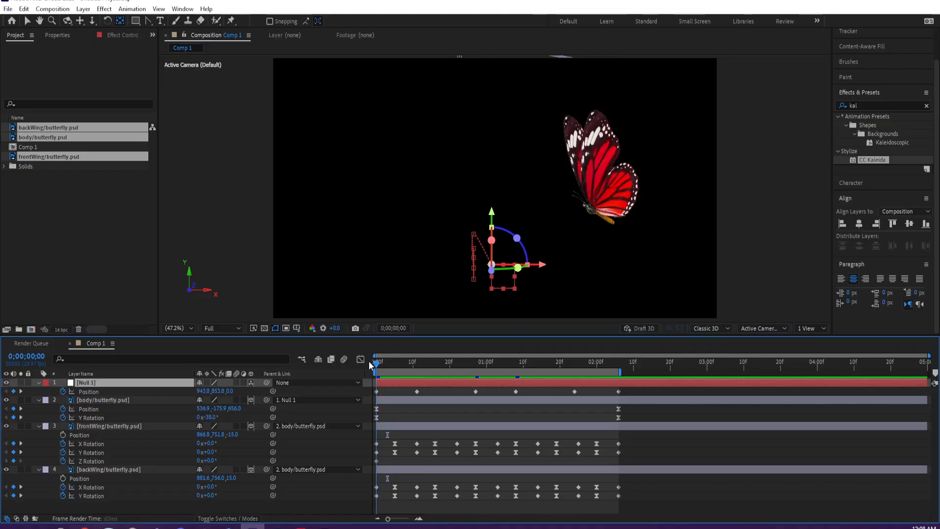
left_click(63, 391)
left_click(290, 400)
left_click(296, 411)
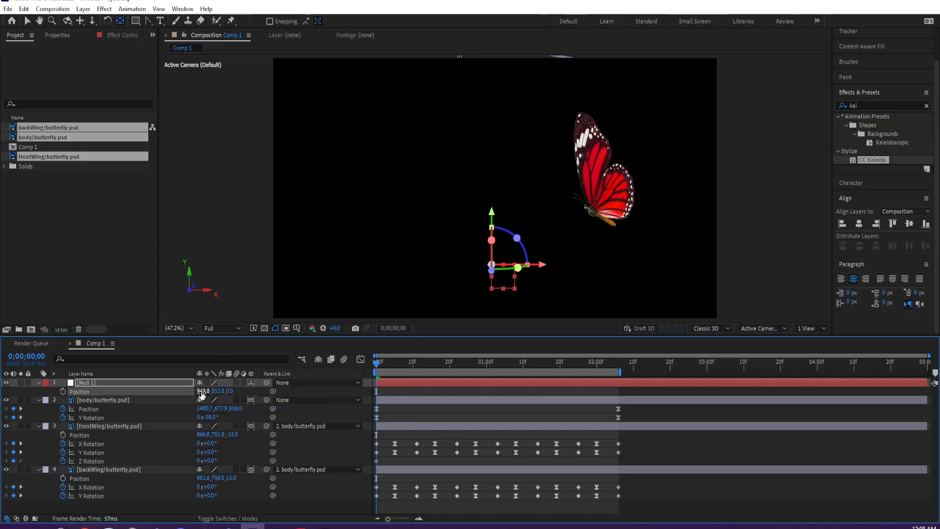
- Copy the body layer's Position of 1480.7, 677.9, 656.0 onto Null 1 so both share the same point
left_click(124, 408)
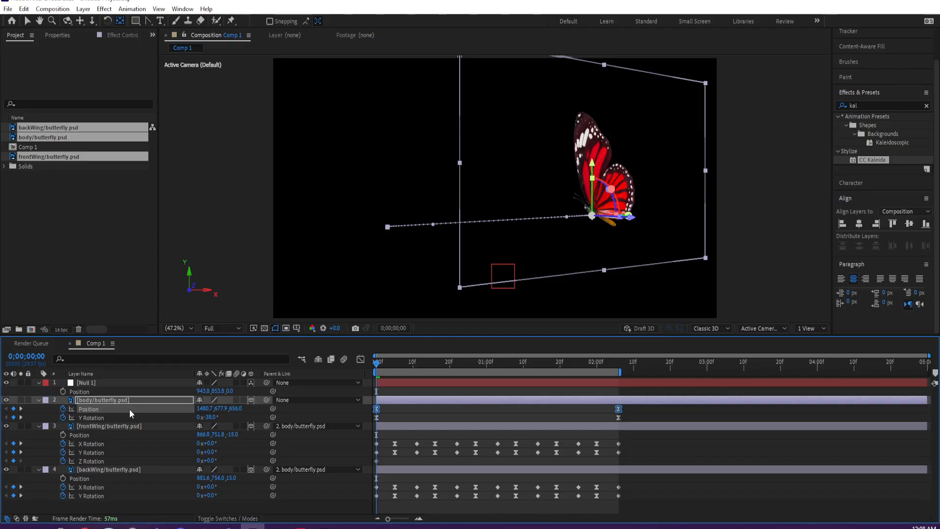
left_click(128, 391)
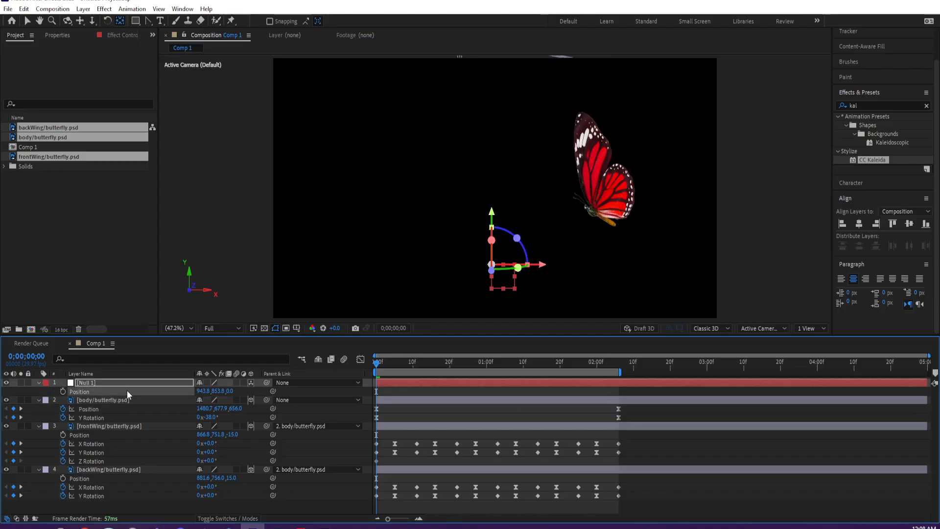
key("ctrl+v")
left_click(64, 390)
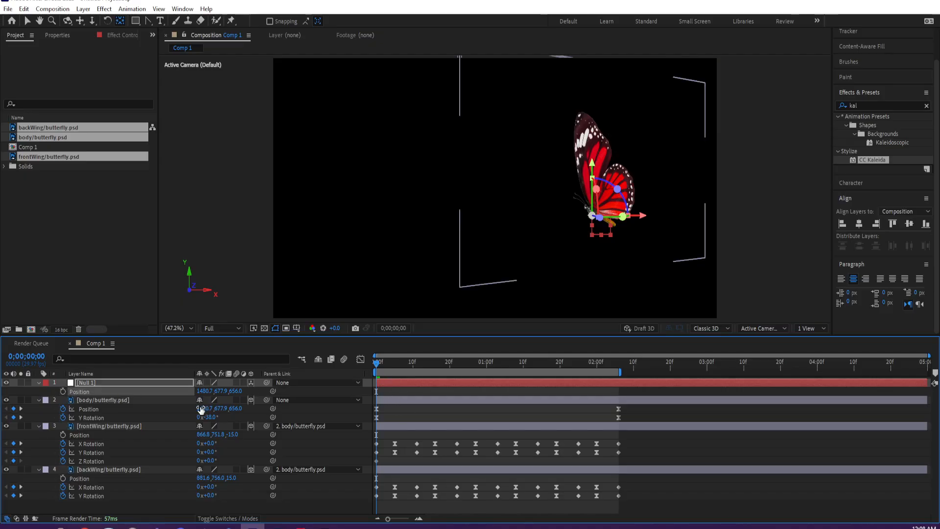
left_click(143, 411)
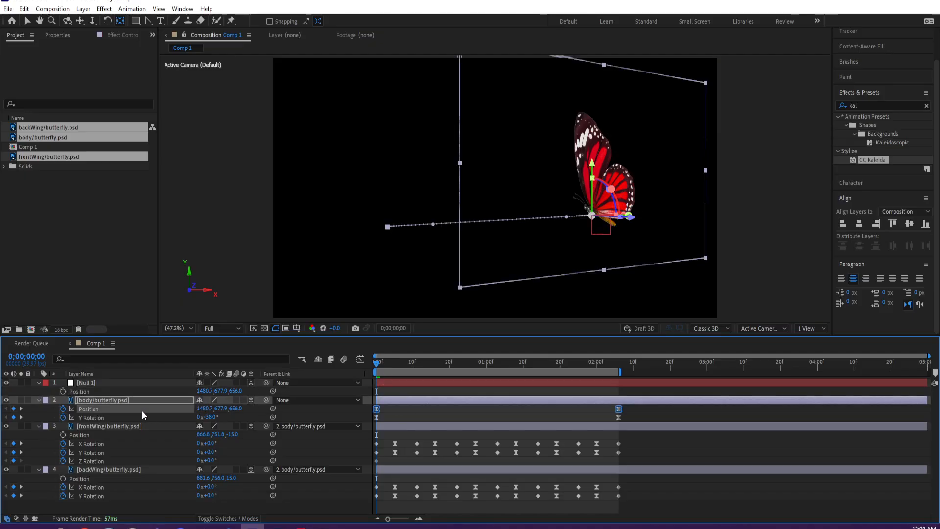
left_click(131, 391)
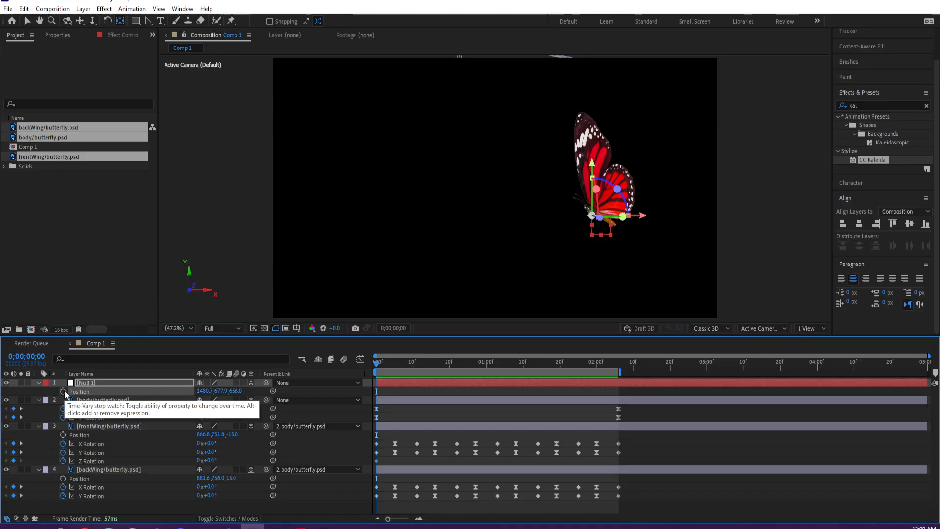
- Parent the body layer to Null 1 and set a Position keyframe on Null 1 at 0;00;00;00
left_click_drag(266, 400, 170, 383)
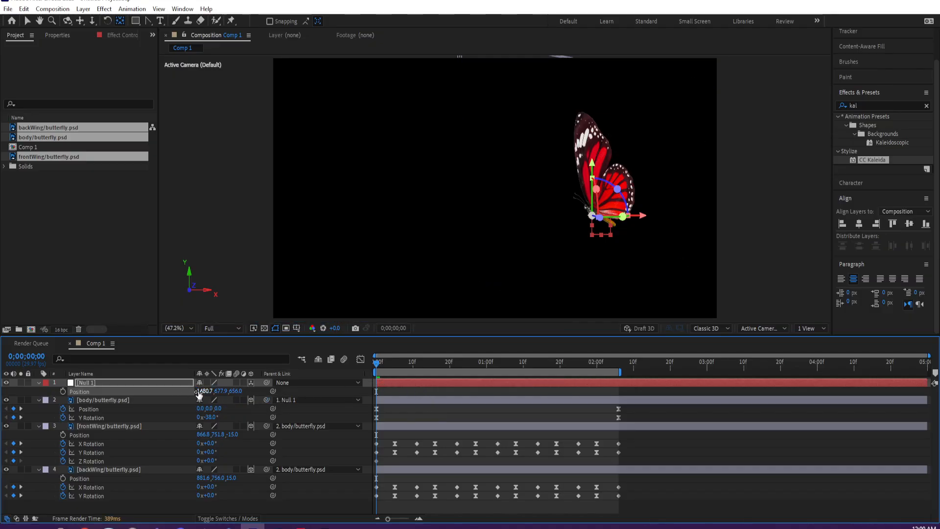
left_click(63, 391)
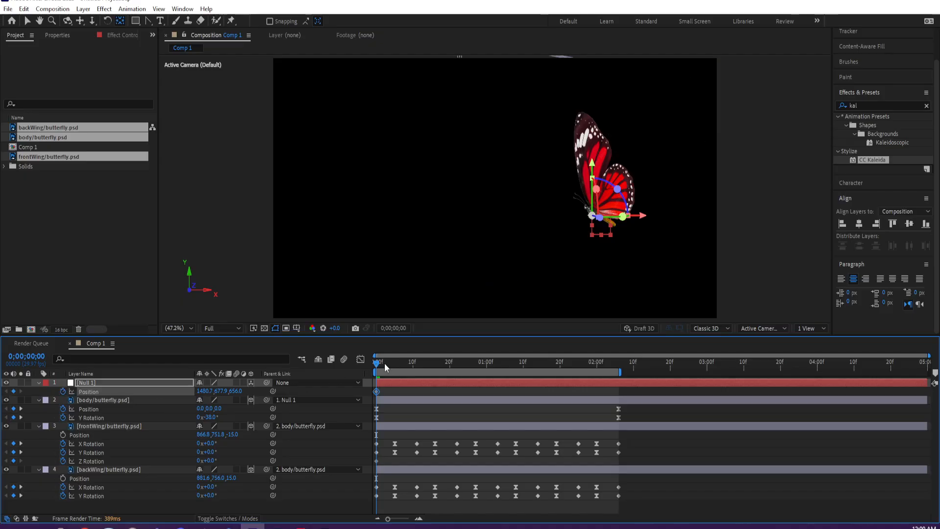
- Try Y Position keyframes on Null 1 of 549.9 at 0;00;00;10 and 753.9 at 0;00;01;03
left_click_drag(383, 363, 413, 365)
left_click(221, 391)
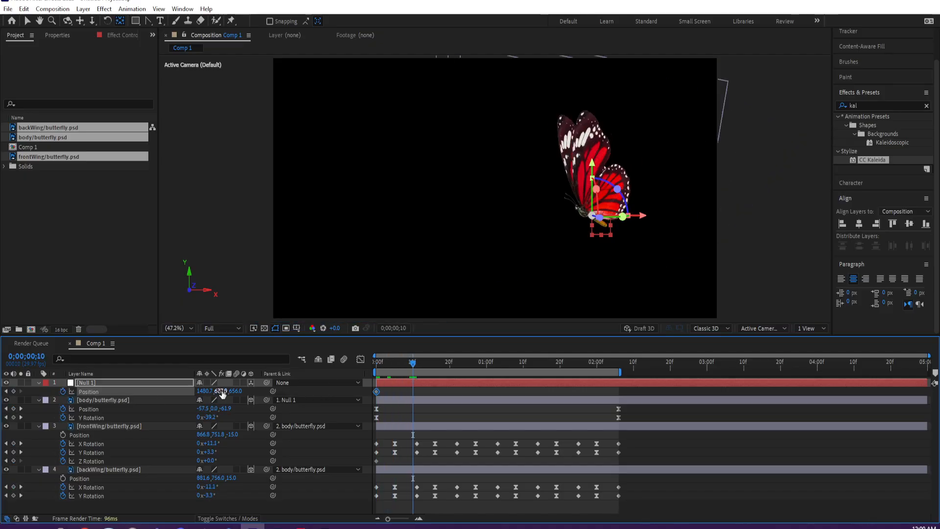
left_click_drag(195, 387, 162, 387)
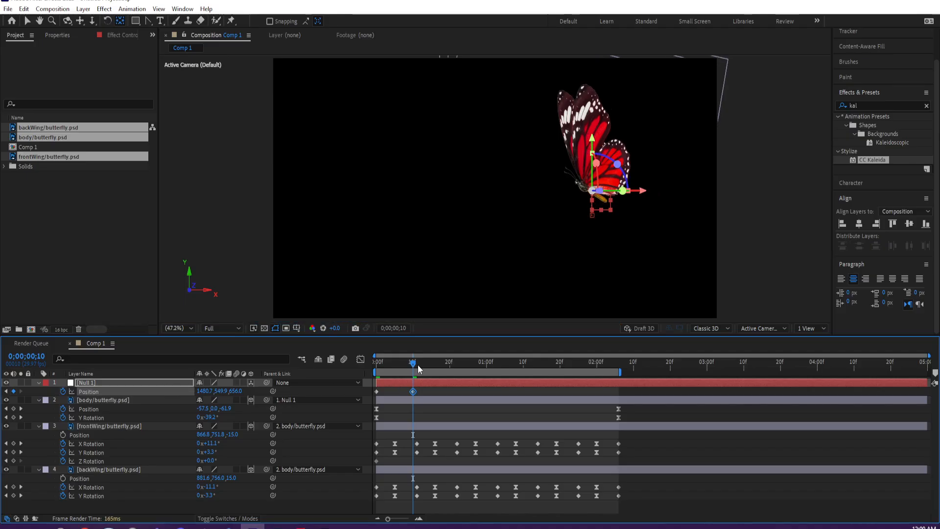
left_click_drag(414, 366, 515, 361)
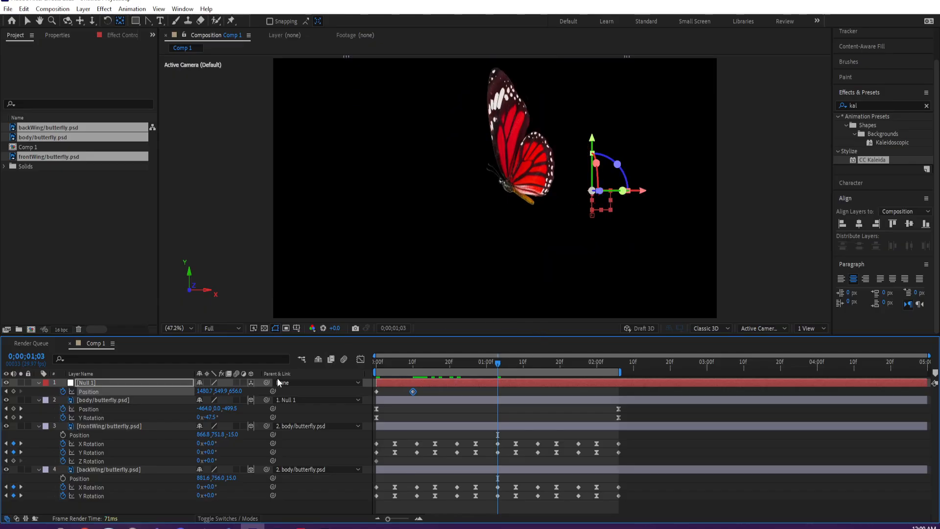
left_click_drag(219, 392, 320, 398)
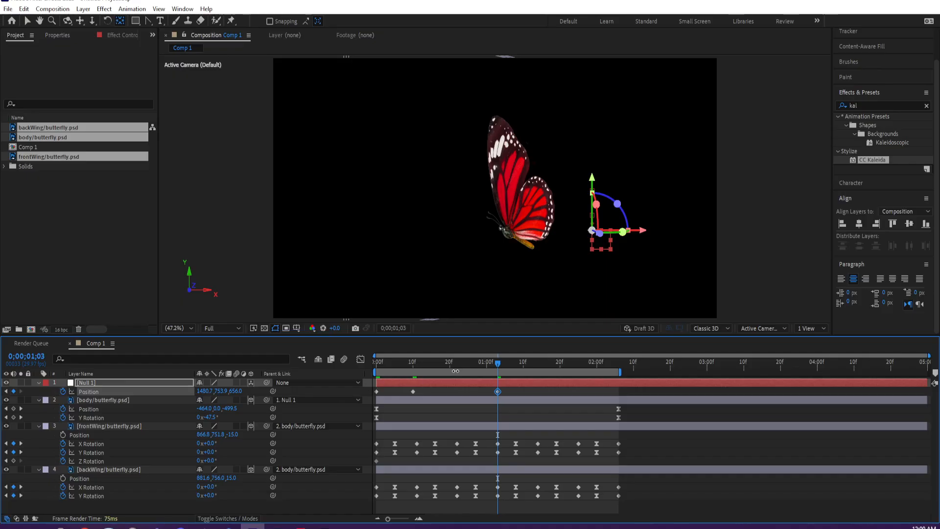
key("space")
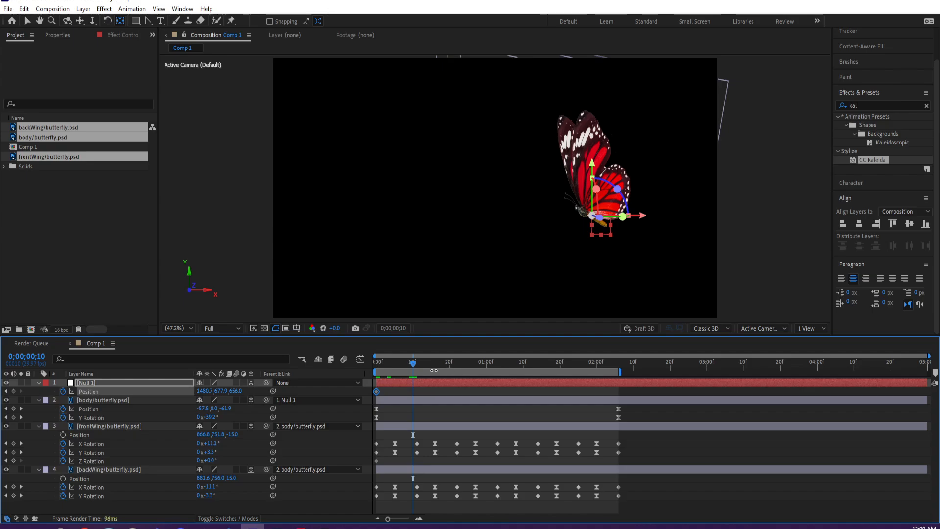
- Keyframe Null 1's Y Position at 513.9 at 0;00;00;16 and at 669.9 at 0;00;01;03
left_click(433, 364)
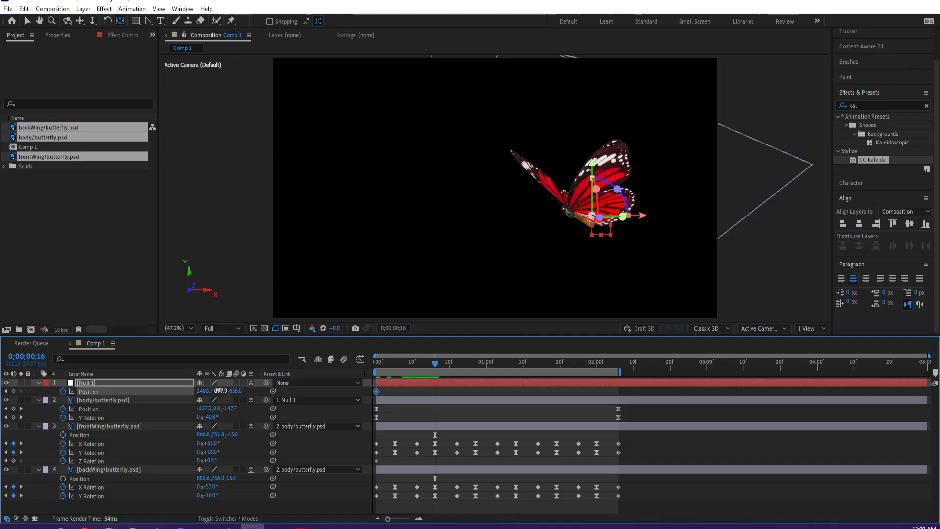
left_click_drag(220, 391, 140, 389)
left_click(491, 365)
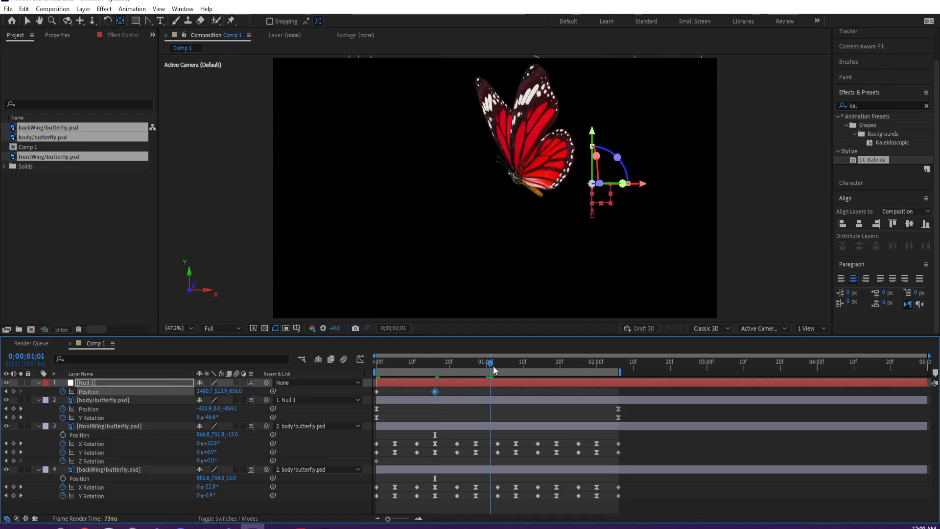
left_click_drag(493, 368, 498, 368)
left_click_drag(221, 392, 298, 392)
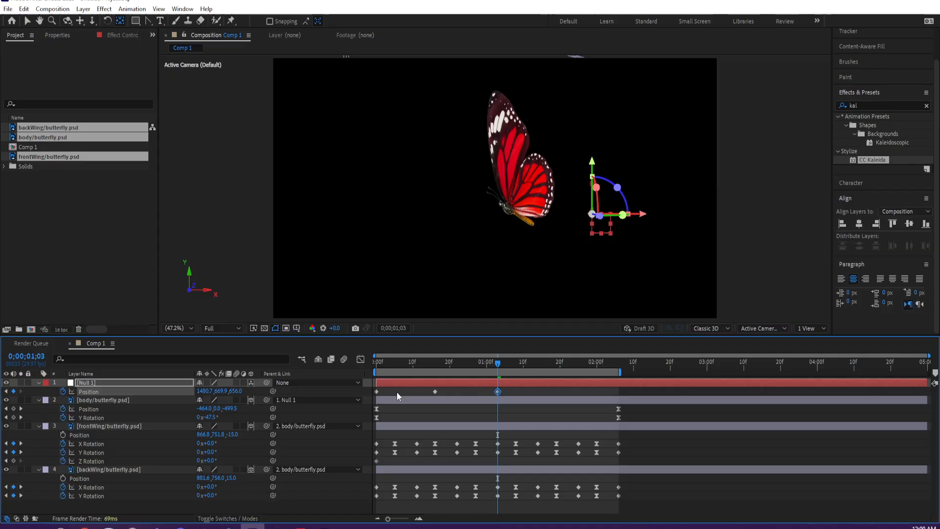
- Keyframe Null 1 lower at 0;00;01;19, with Y Position 677.9 near 0;00;02;01 and 517.9 at 0;00;02;06
left_click_drag(539, 363, 557, 364)
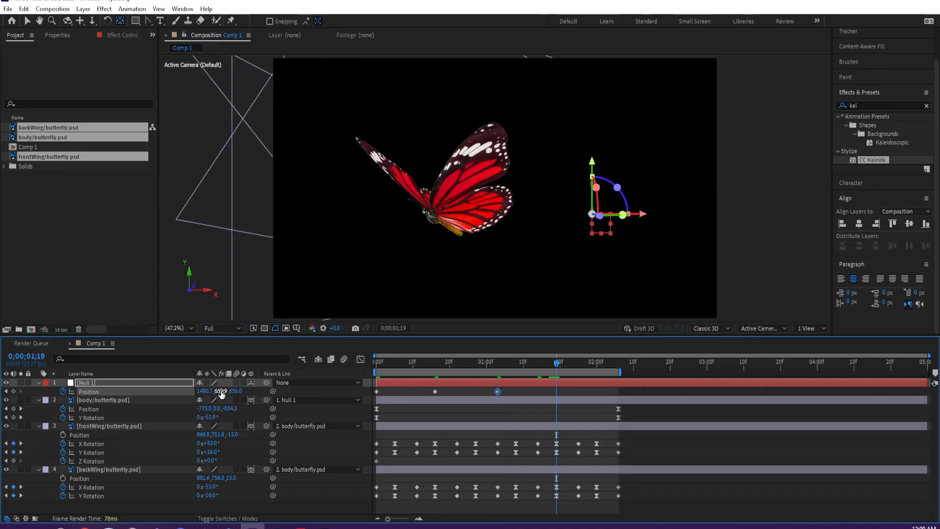
left_click_drag(220, 391, 303, 391)
left_click_drag(556, 365, 600, 364)
left_click_drag(220, 391, 142, 391)
left_click_drag(606, 367, 617, 362)
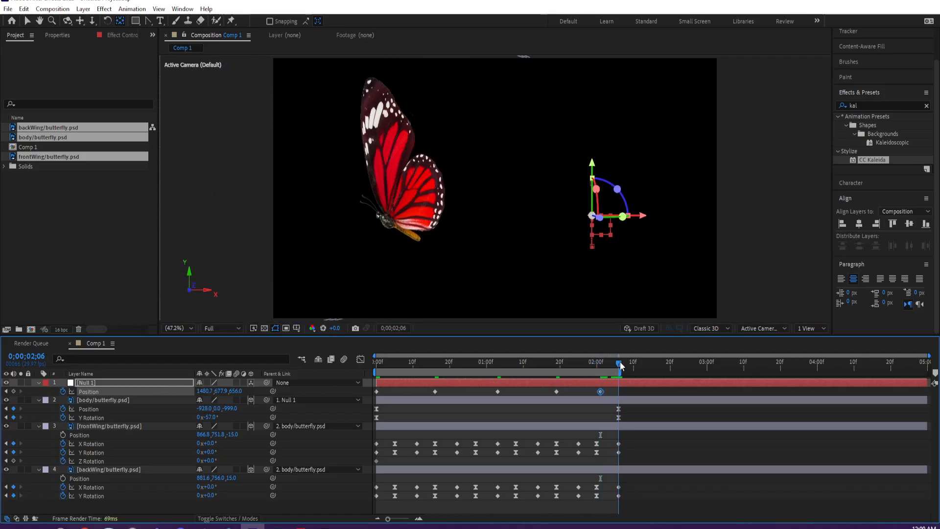
left_click_drag(224, 391, 157, 391)
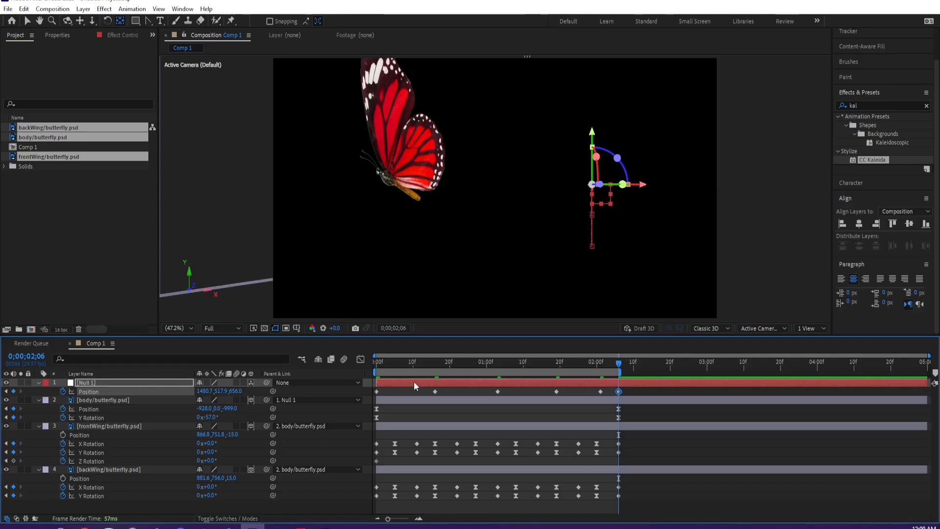
- Play back the composition to check the butterfly's bobbing flight
key("space")
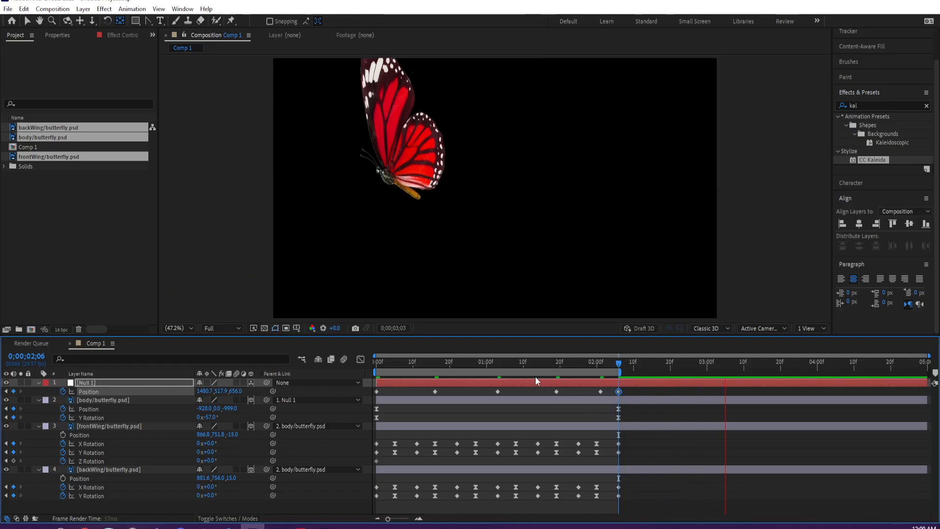
key("space")
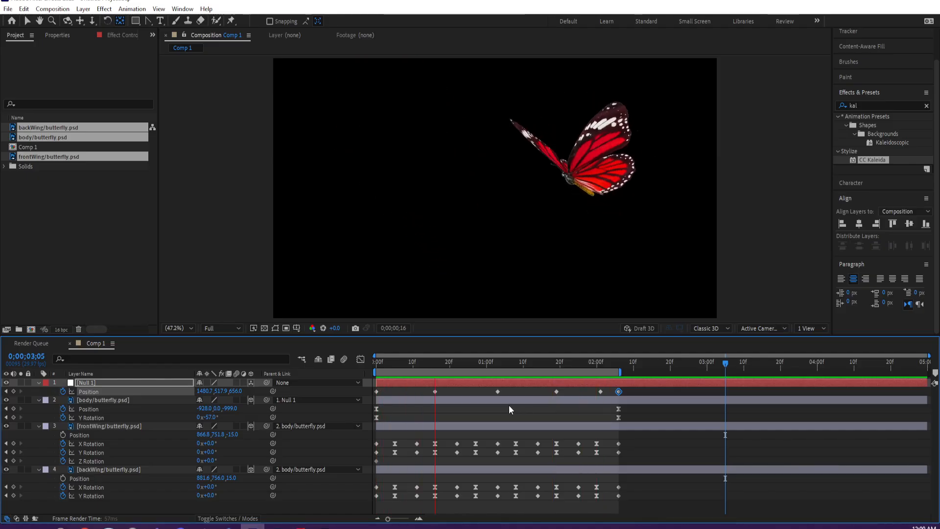
key("space")
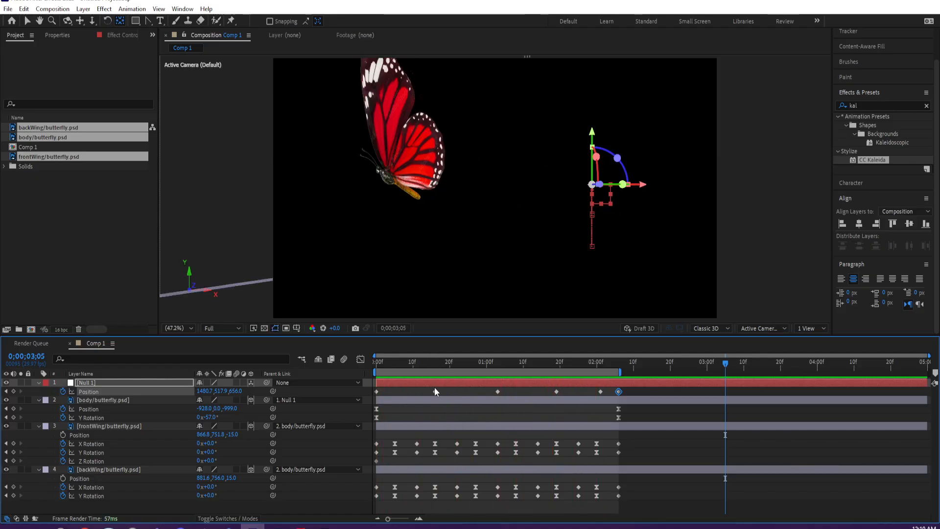
- Move Null 1's Position keyframes after the first earlier, to about 0;00;00;10, 0;00;00;19, 0;00;01;03, 0;00;01;14 and 0;00;01;24
left_click_drag(434, 391, 412, 391)
left_click_drag(498, 391, 446, 391)
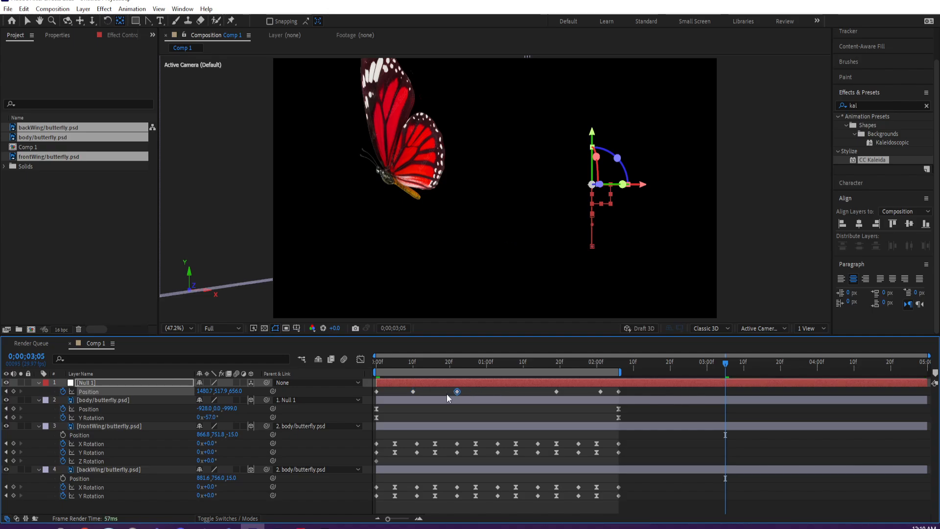
left_click_drag(556, 391, 497, 391)
left_click_drag(601, 392, 539, 392)
left_click_drag(621, 392, 575, 391)
- Keyframe Null 1's Position at 0;00;02;02 with the values 1480.7, 608.9, 859.0
left_click_drag(592, 360, 603, 360)
left_click_drag(220, 391, 246, 386)
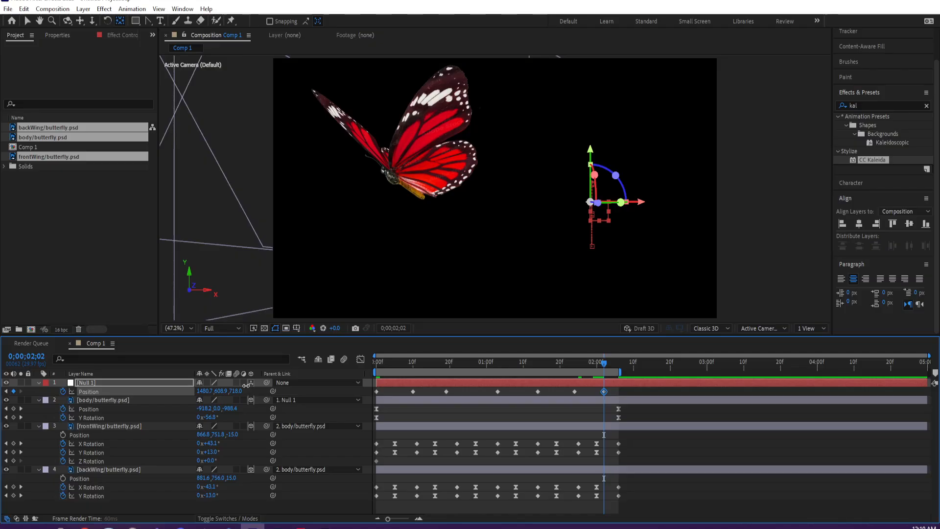
left_click_drag(246, 385, 293, 385)
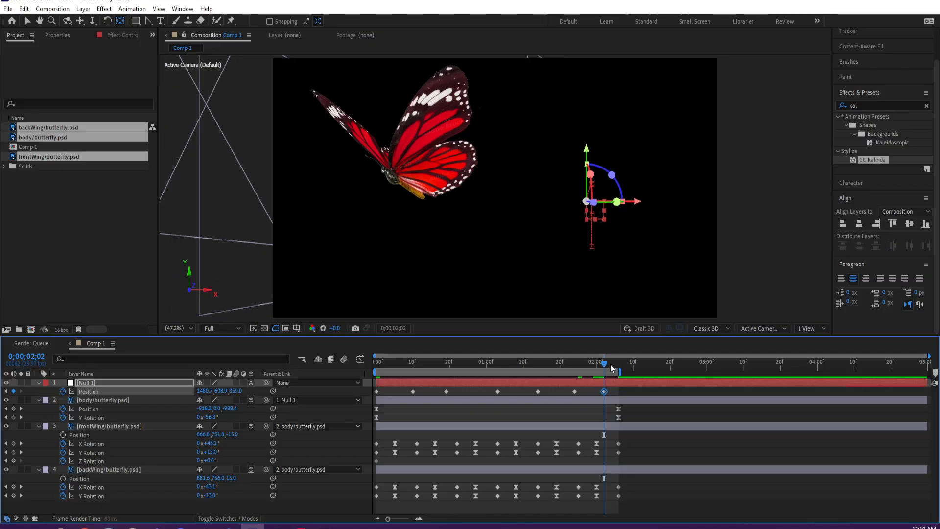
- Move Null 1's last four Position keyframes earlier, to about 0;00;00;27, 0;00;01;08, 0;00;01;16 and 0;00;01;23
left_click(561, 370)
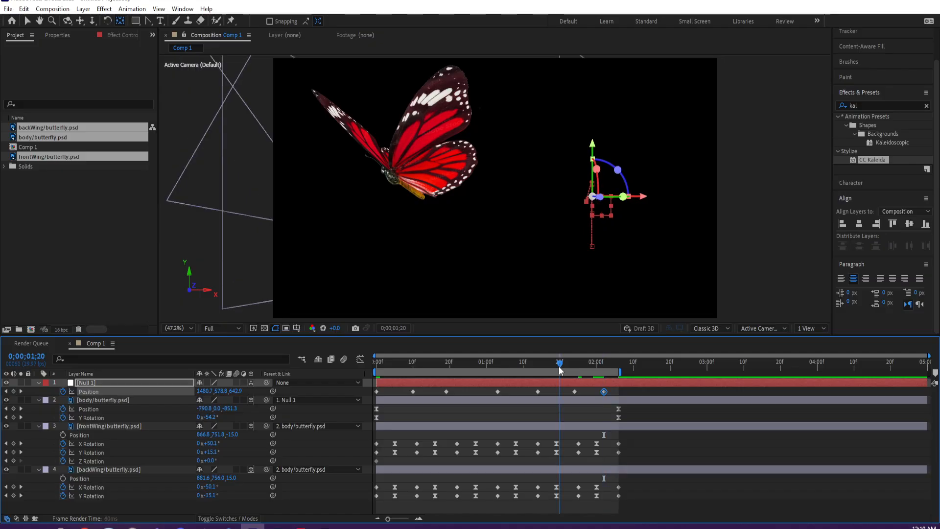
left_click_drag(562, 362, 596, 363)
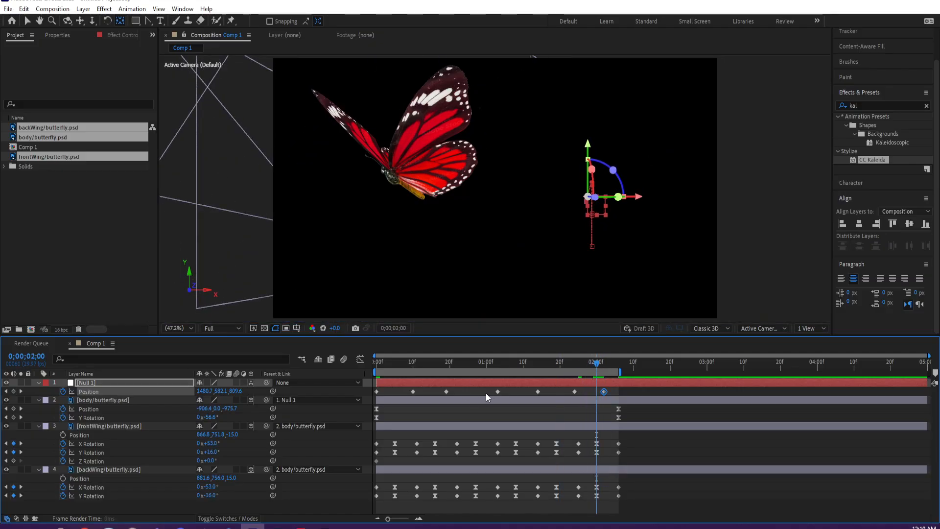
left_click_drag(497, 391, 475, 392)
left_click_drag(537, 392, 515, 392)
left_click_drag(574, 391, 546, 391)
left_click_drag(603, 392, 571, 392)
- Keyframe Null 1's Position at 0;00;02;00 with 1480.7, 707.9, 859.0 and at 0;00;02;06 with 1480.7, 646.9, 541.0
left_click_drag(227, 392, 274, 392)
left_click_drag(609, 367, 618, 368)
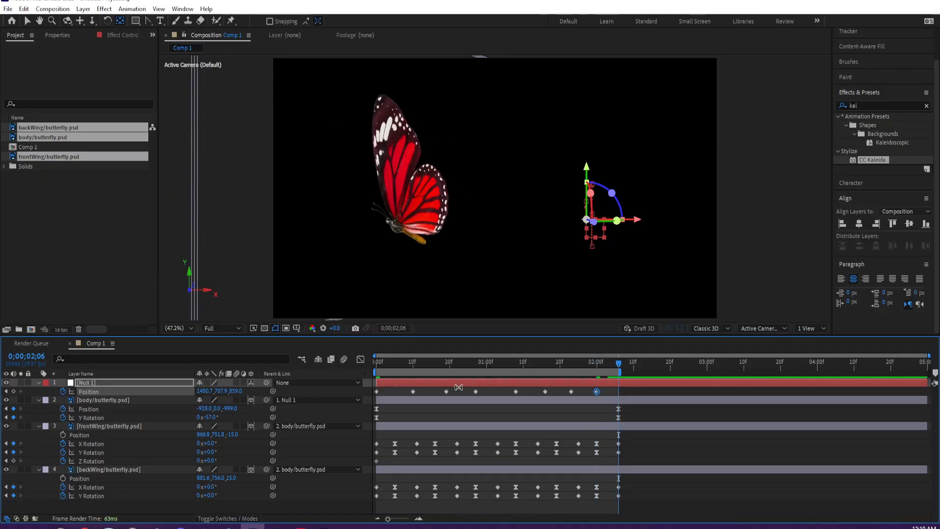
left_click_drag(222, 392, 42, 393)
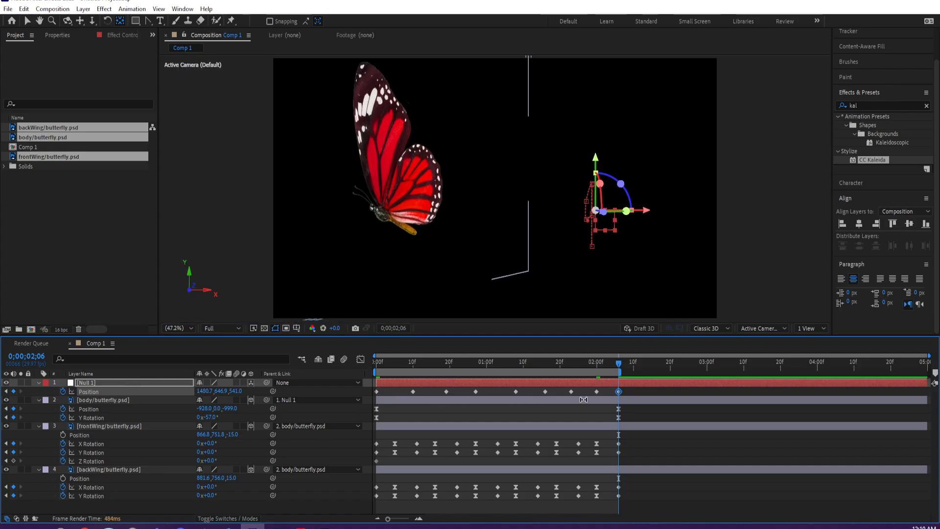
- Preview the flight and apply Easy Ease to all of Null 1's Position keyframes
key("space")
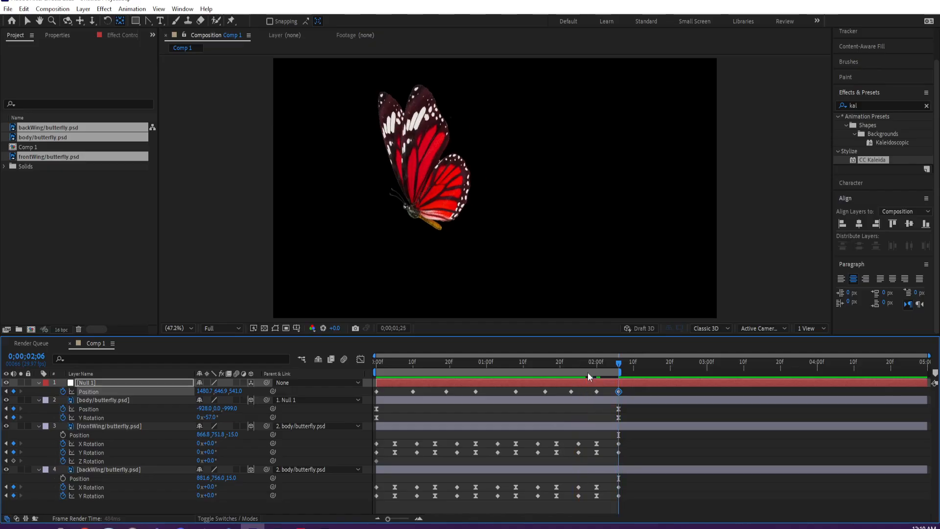
key("space")
left_click_drag(631, 392, 371, 392)
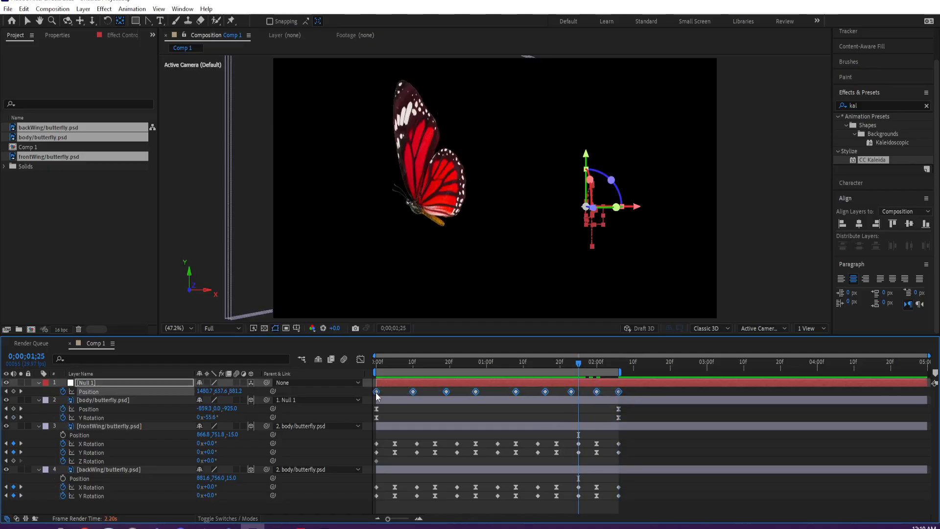
right_click(376, 391)
mouse_move(417, 385)
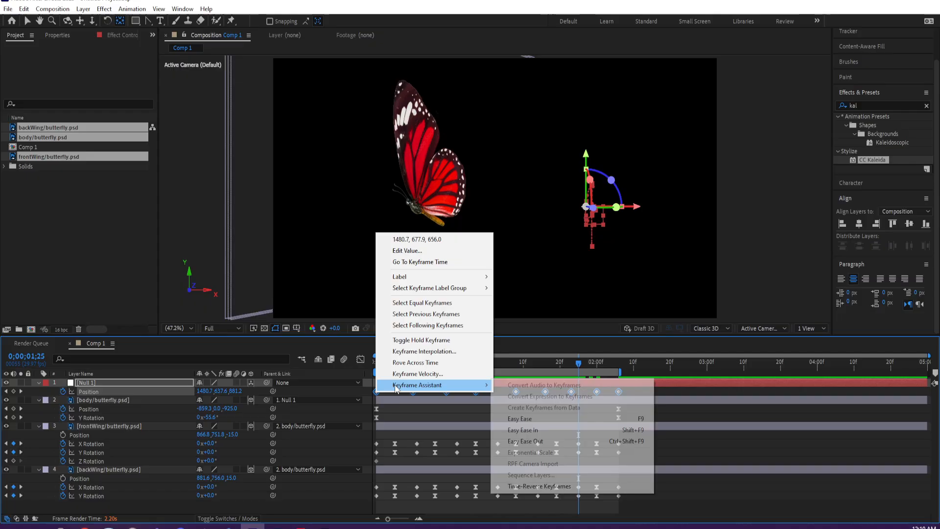
left_click(531, 422)
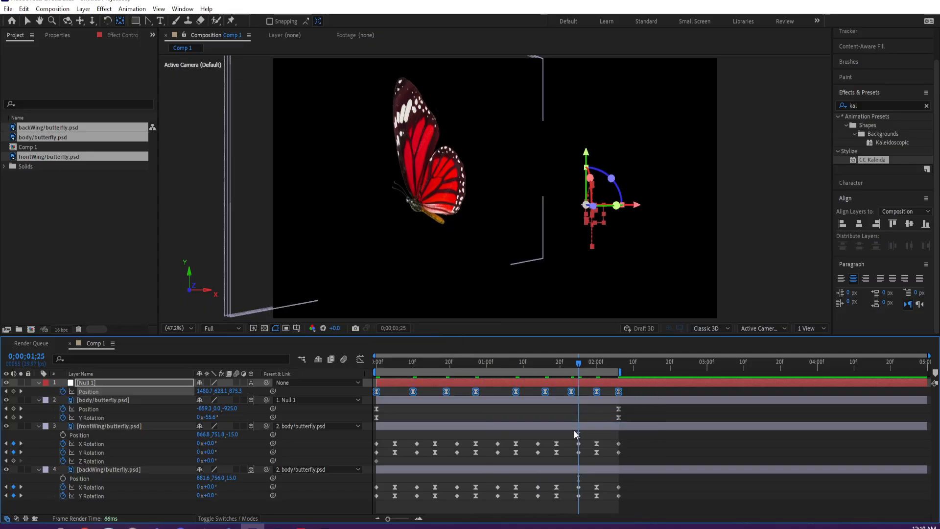
- Play back the animation to check the butterfly's eased bobbing motion
key("Page_Down")
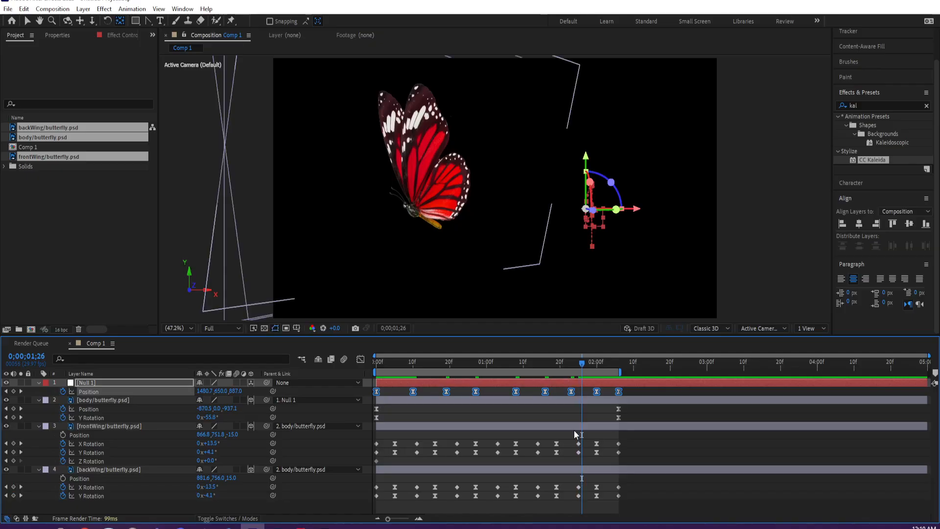
key("space")
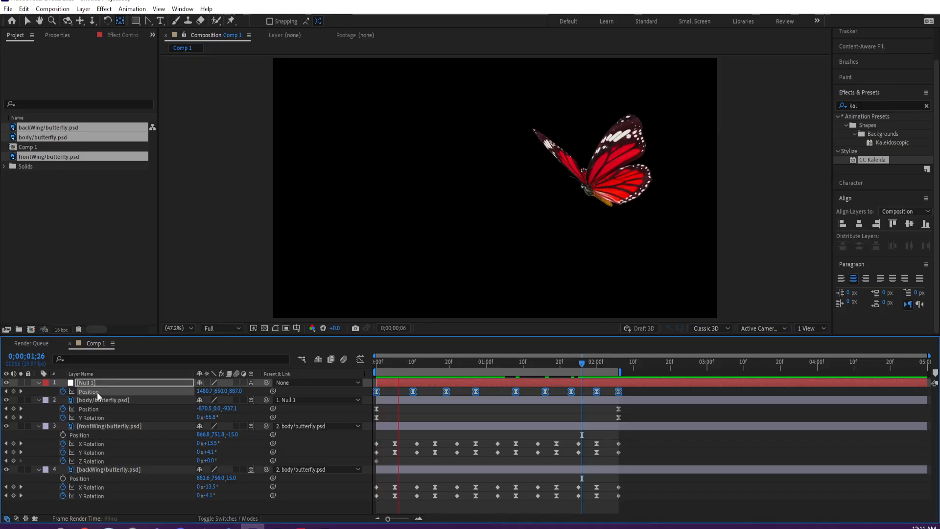
key("space")
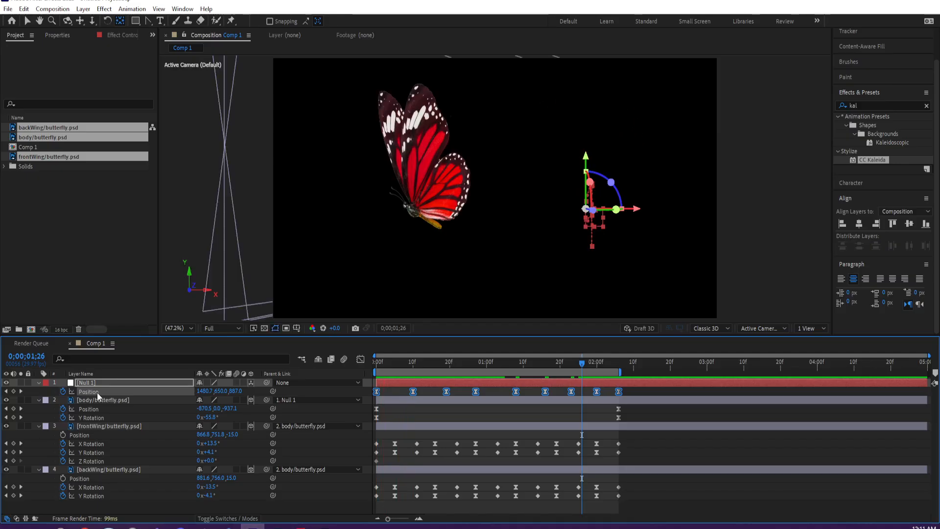
key("space")
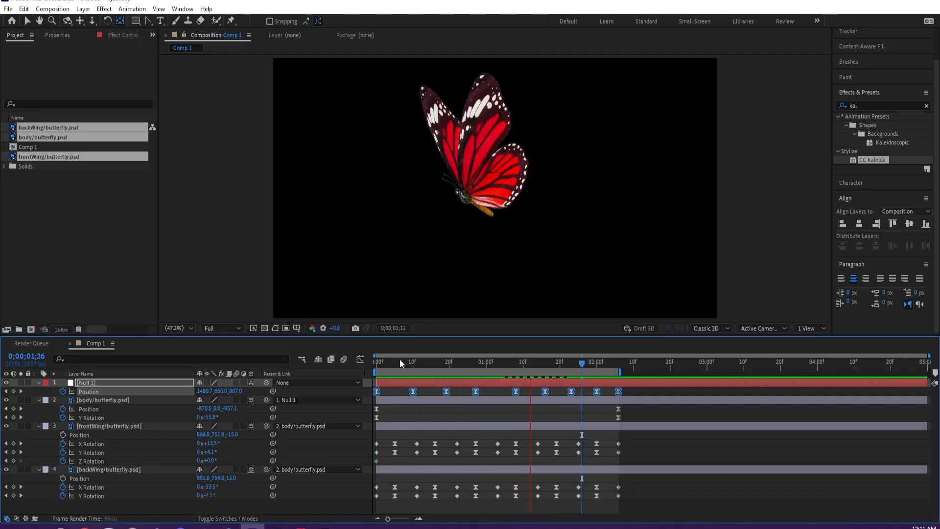
- Reveal the rotation properties of the body/butterfly.psd layer at the first frame
left_click(375, 363)
left_click(144, 401)
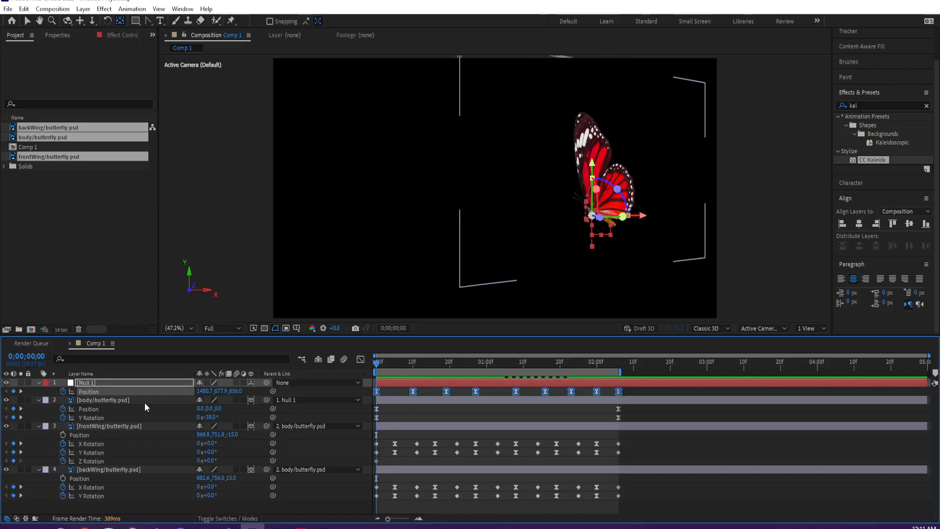
key("r")
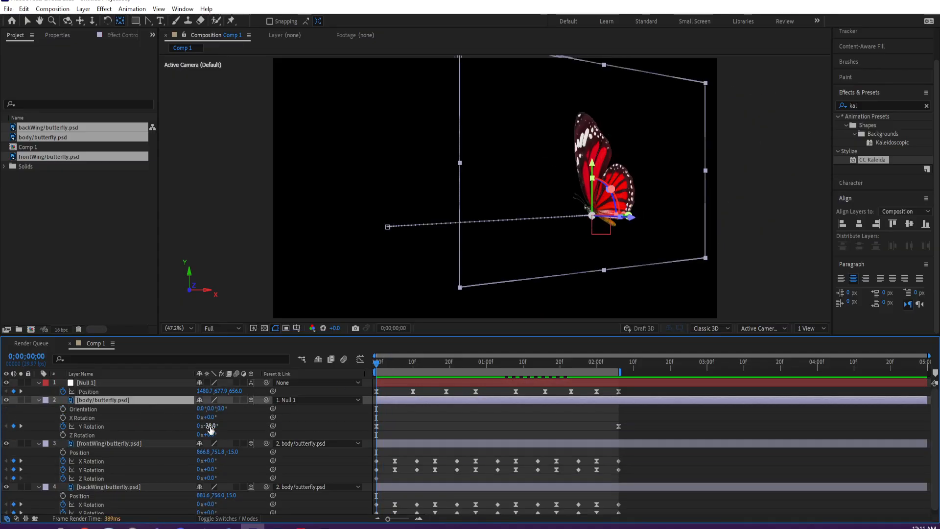
mouse_move(218, 416)
left_mouse_down()
mouse_move(225, 418)
mouse_move(213, 430)
left_mouse_up()
key("ctrl+z")
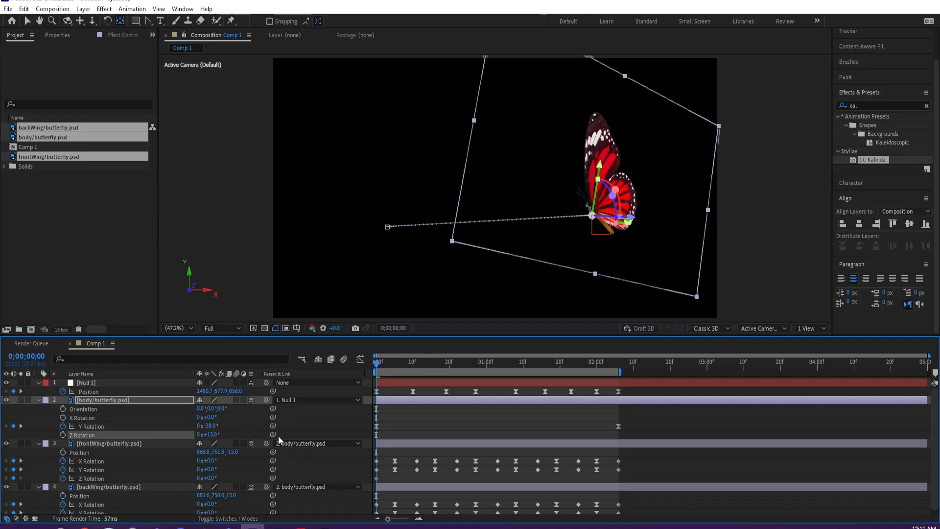
left_click(75, 418)
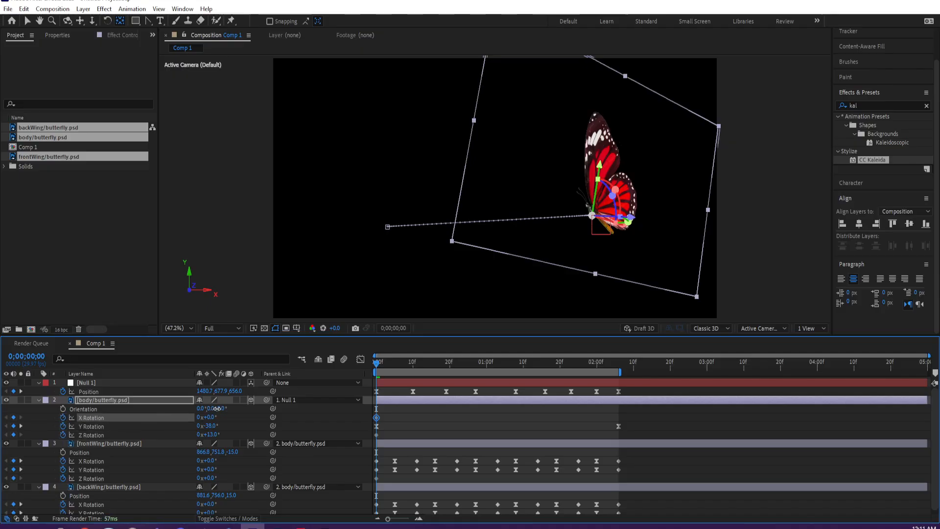
left_click_drag(239, 405, 244, 404)
left_click_drag(245, 403, 71, 426)
left_click(62, 417)
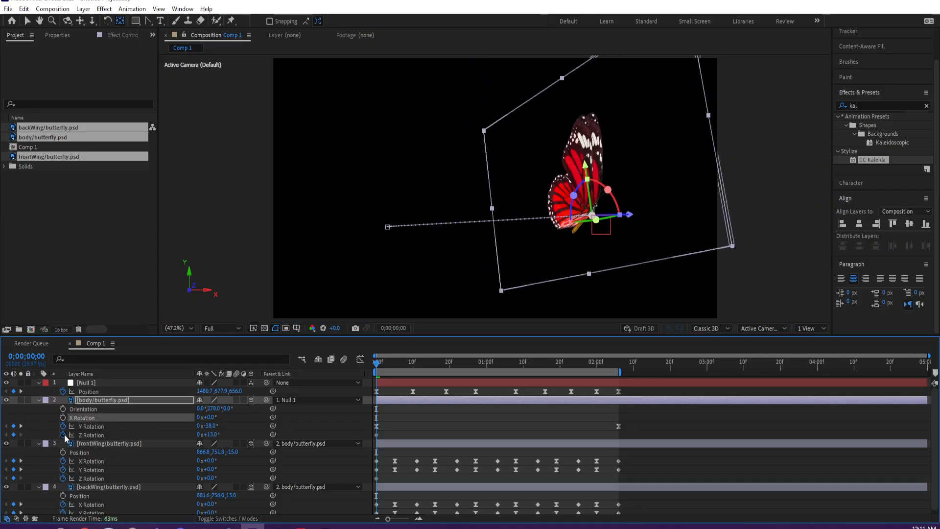
left_click(64, 434)
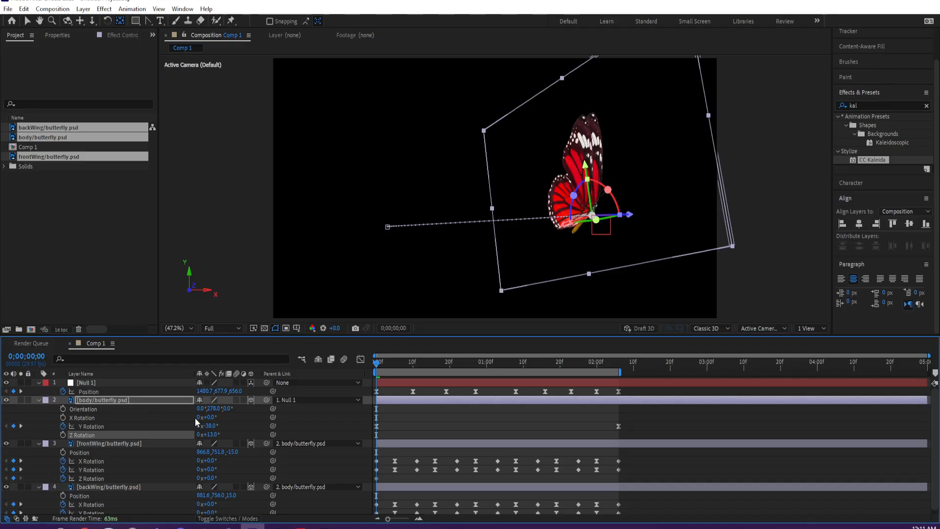
key("ctrl+z")
key("ctrl+z")
key("ctrl+z")
key("ctrl+z")
key("ctrl+z")
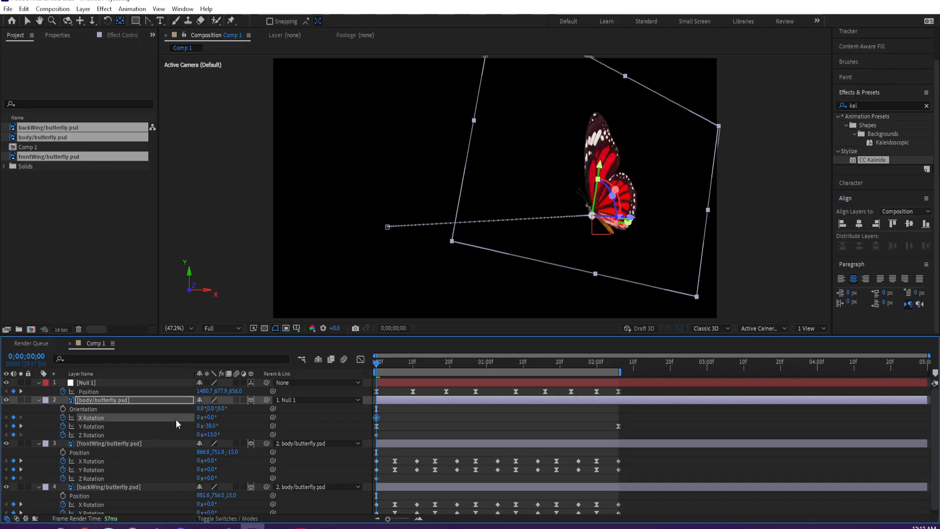
key("ctrl+z")
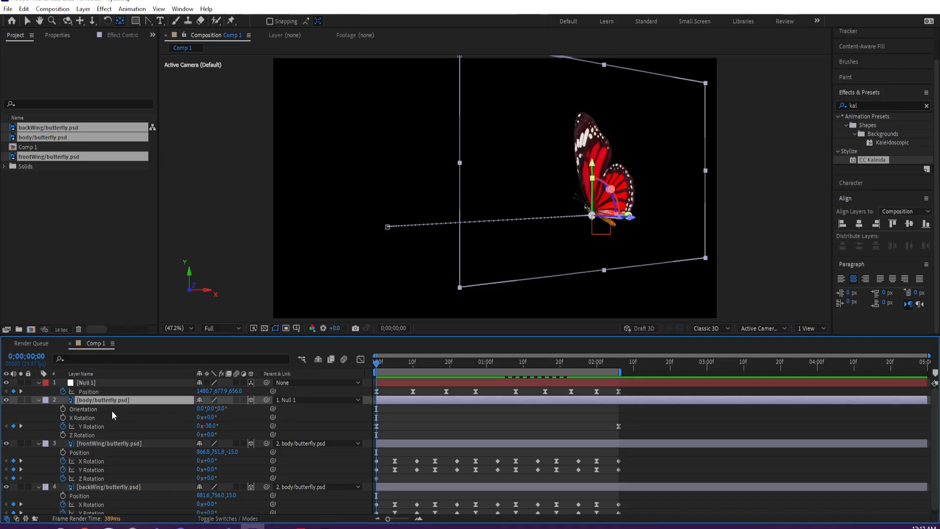
- Keyframe the body layer's Orientation at the first frame, at 0;00;00;06 with Y 344° and at 0;00;00;14 with Y 16°
left_click(62, 409)
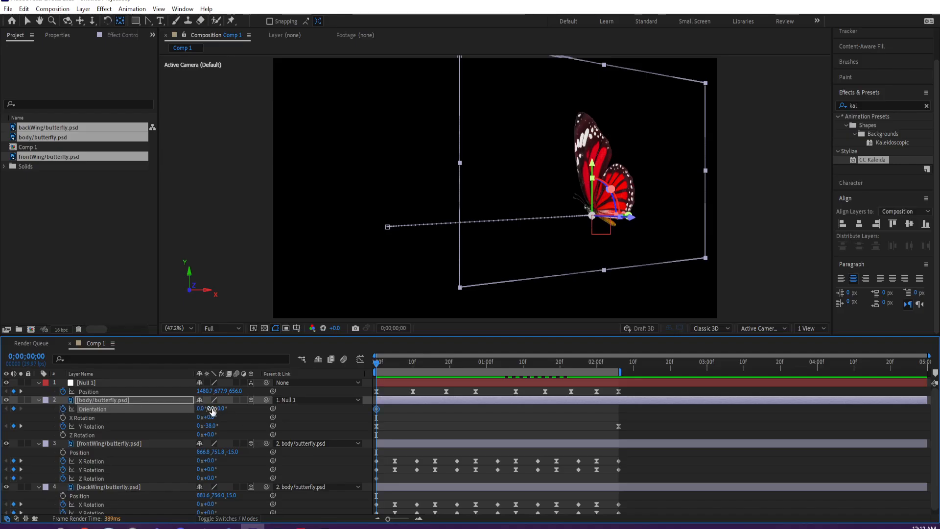
left_click_drag(389, 364, 398, 361)
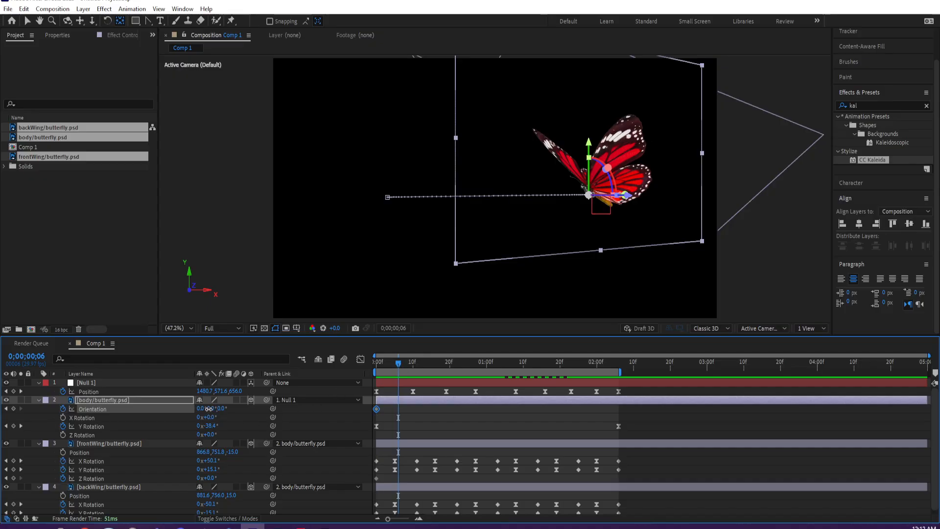
left_click_drag(208, 408, 203, 408)
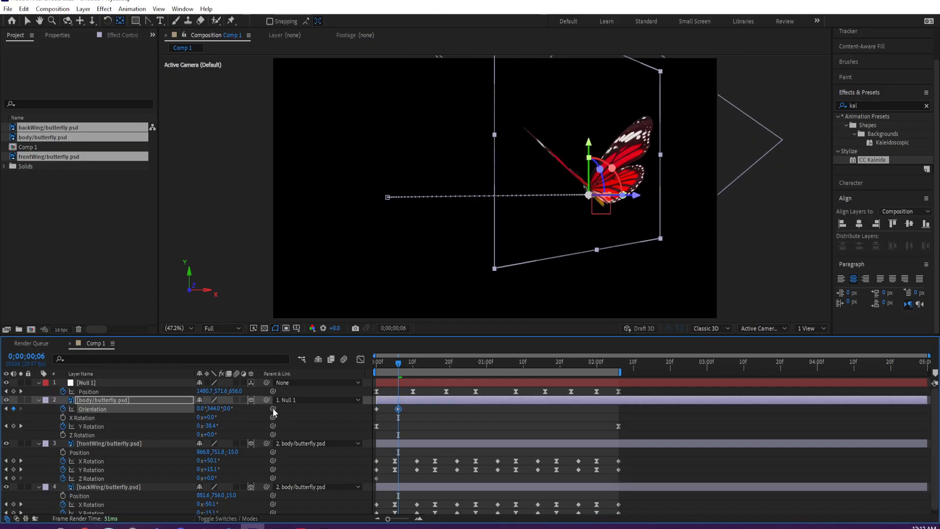
left_click_drag(413, 369, 429, 363)
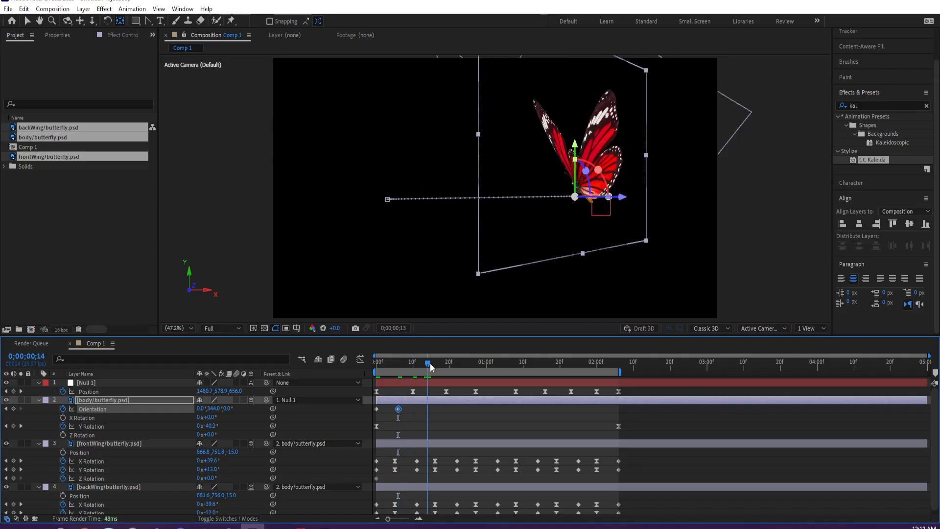
left_click_drag(213, 408, 233, 404)
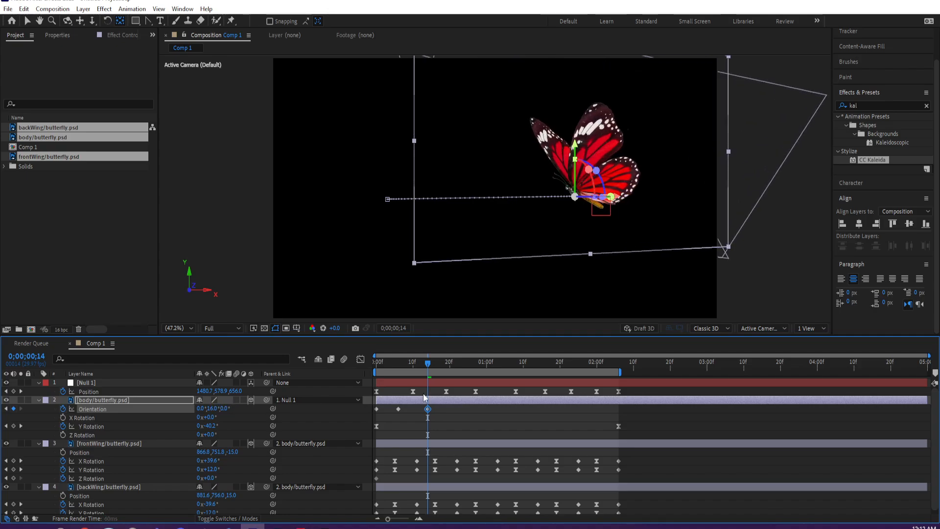
- Keyframe the body layer's Y Orientation as 354° at 0;00;00;25, 8° at 0;00;01;05 and 352° at 0;00;01;13
left_click_drag(456, 364, 466, 362)
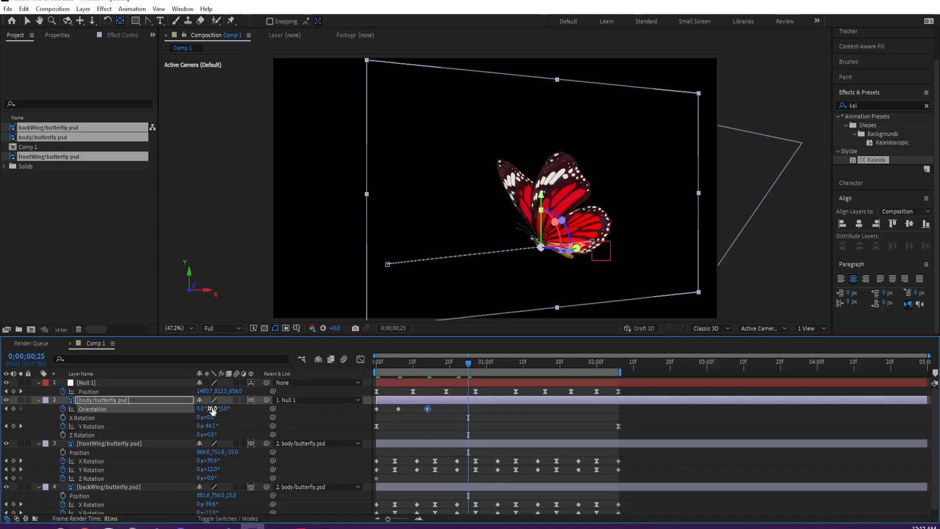
left_click_drag(207, 408, 203, 408)
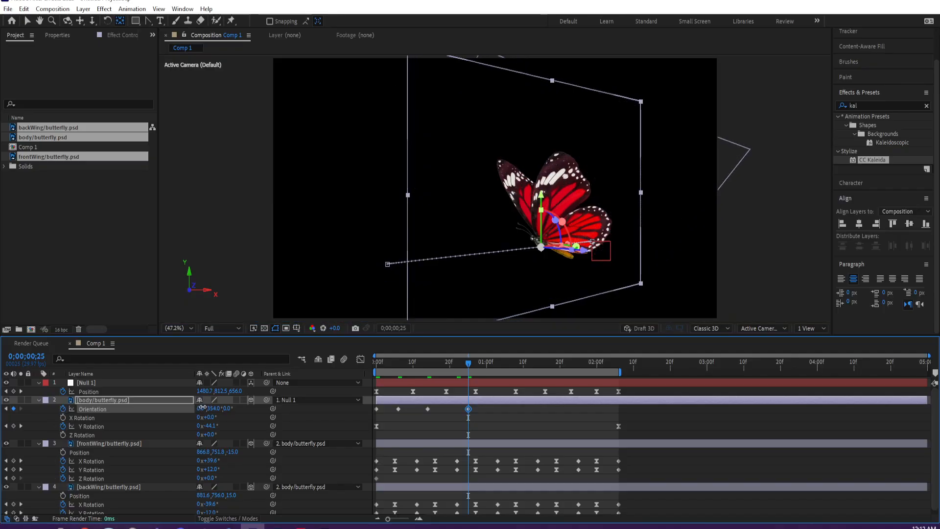
left_click(506, 366)
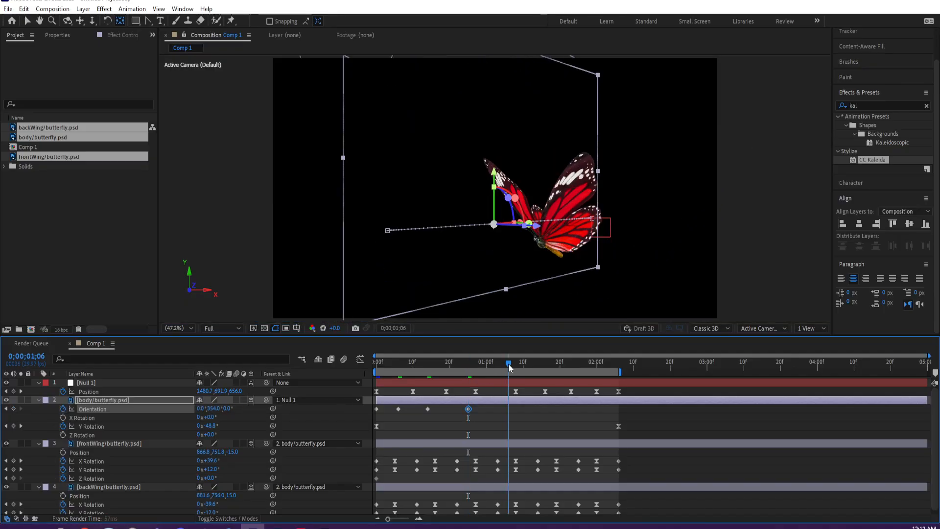
left_click_drag(212, 409, 225, 406)
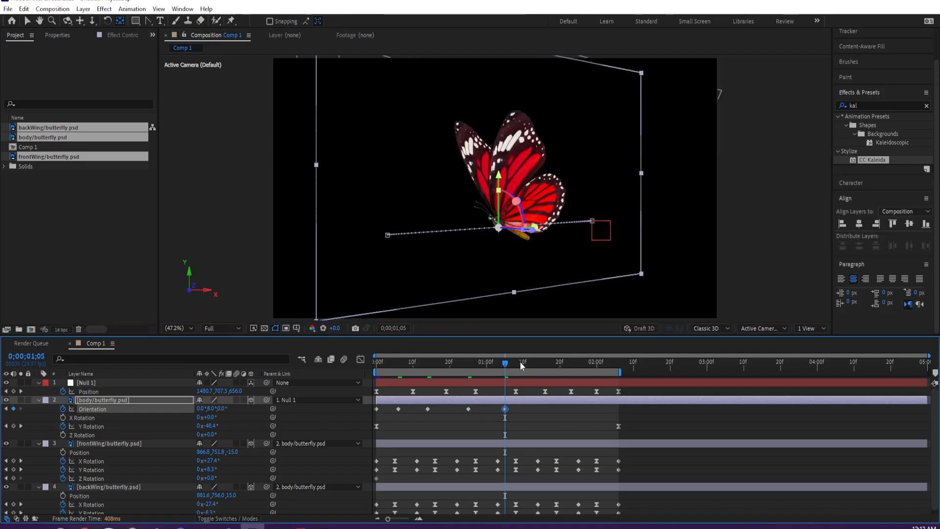
left_click(534, 367)
left_click_drag(215, 408, 201, 408)
- Keyframe the body layer's Orientation at 0;00;01;22 with Y 25° and at 0;00;02;06 with Y 2° and Z 334°
left_click(567, 363)
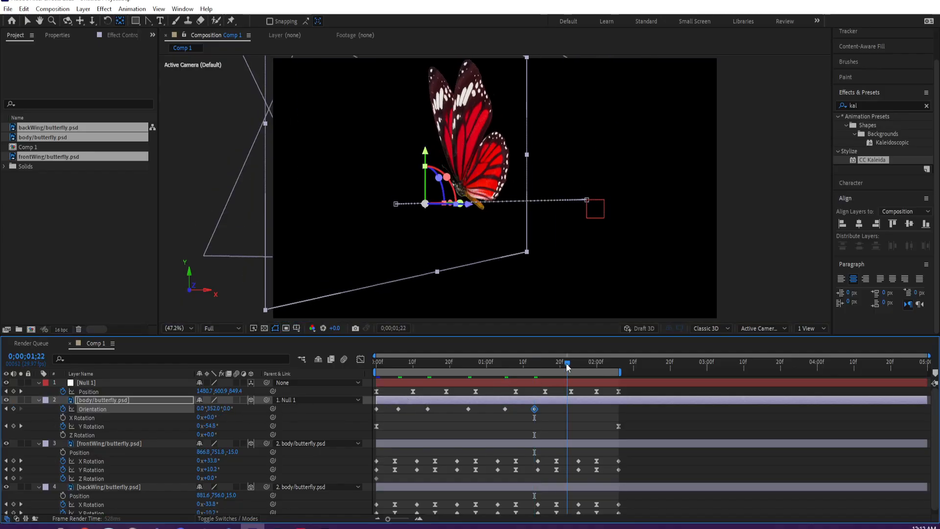
left_click_drag(220, 409, 238, 405)
left_click_drag(606, 361, 619, 361)
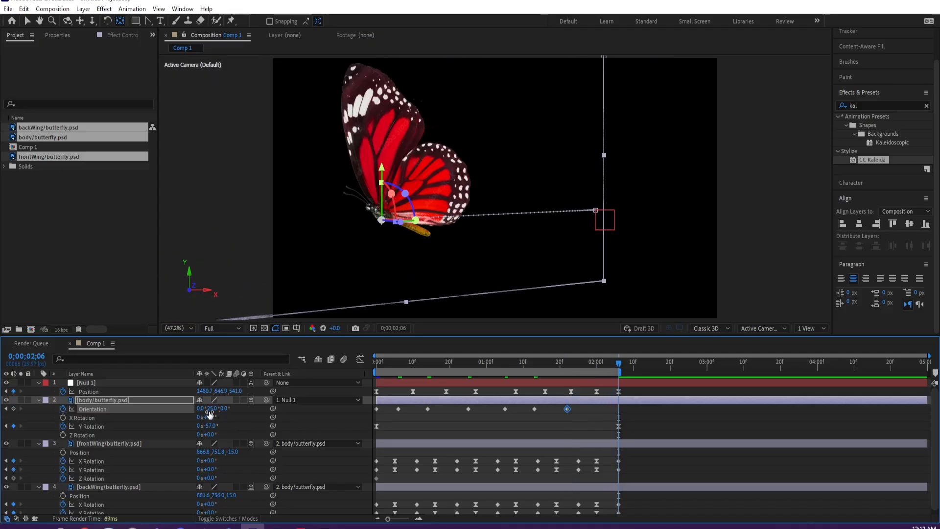
mouse_move(205, 408)
left_mouse_down()
mouse_move(189, 409)
mouse_move(216, 409)
mouse_move(205, 407)
left_mouse_up()
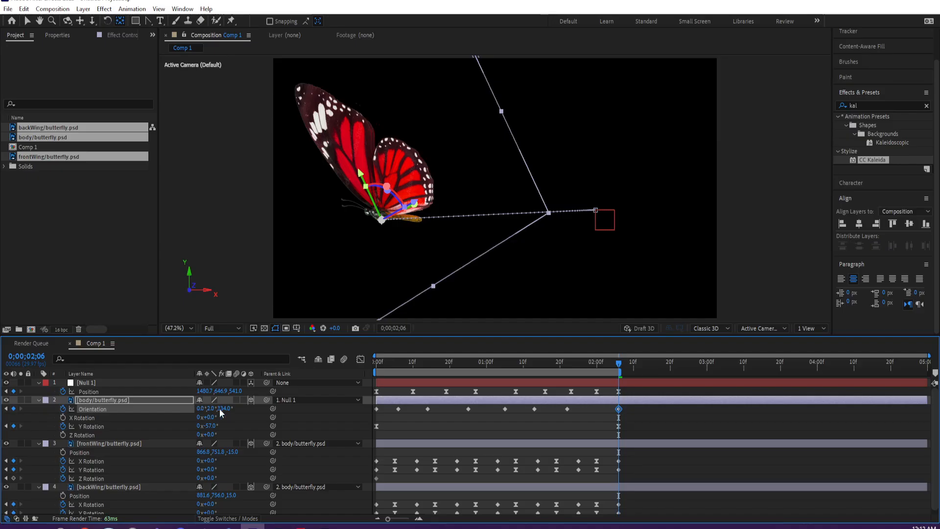
- Set the body layer's Z Orientation to 348° at 0;00;01;22 and adjust its Z tilt at 0;00;01;13
left_click(567, 362)
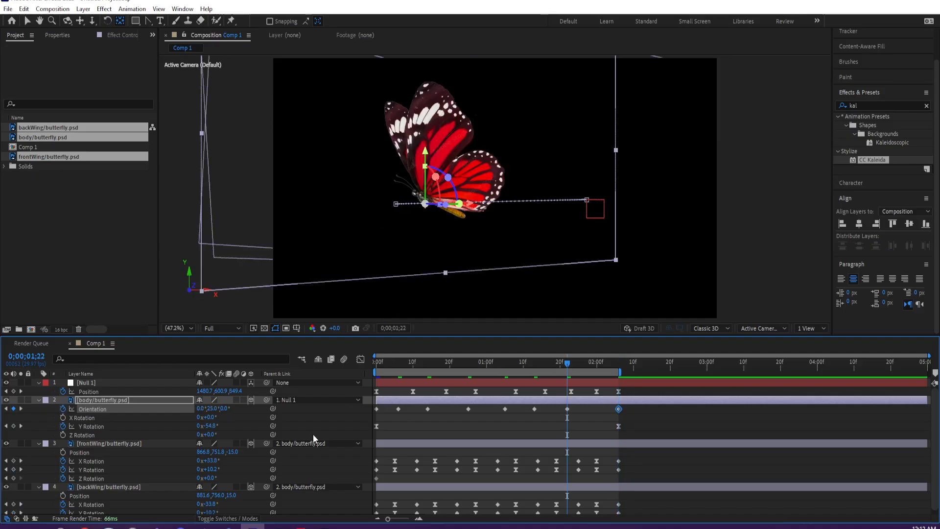
left_click_drag(224, 408, 217, 408)
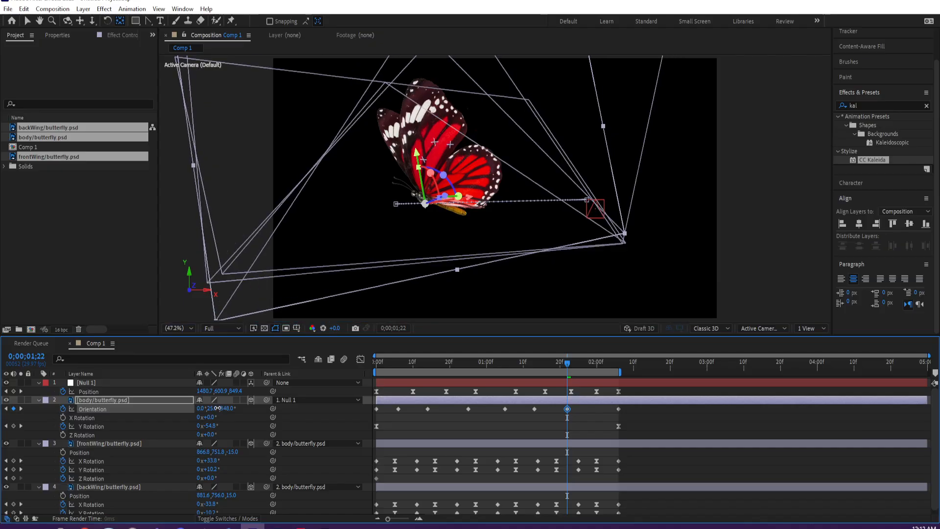
left_click(534, 363)
left_click_drag(227, 410, 219, 407)
- Adjust the body layer's Z Orientation at 0;00;00;25 and set it to 353° at 0;00;00;06
left_click(506, 363)
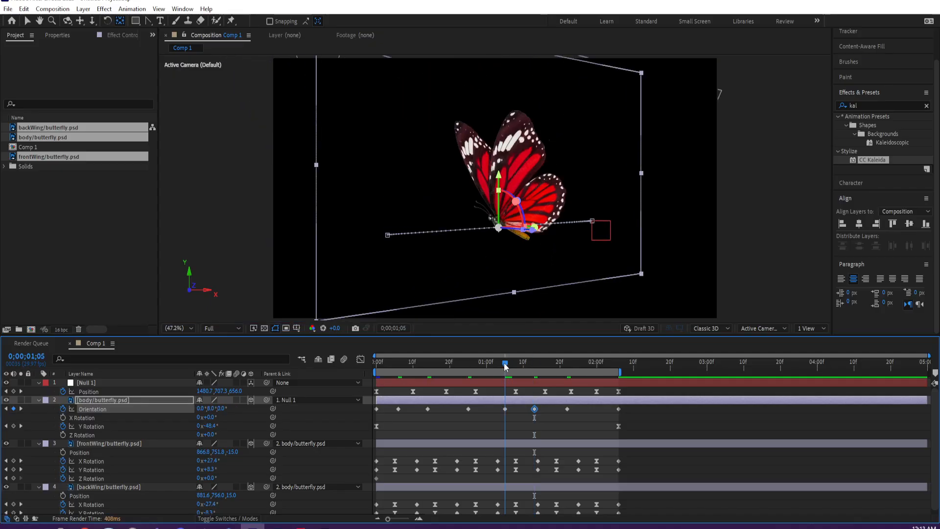
left_click(469, 361)
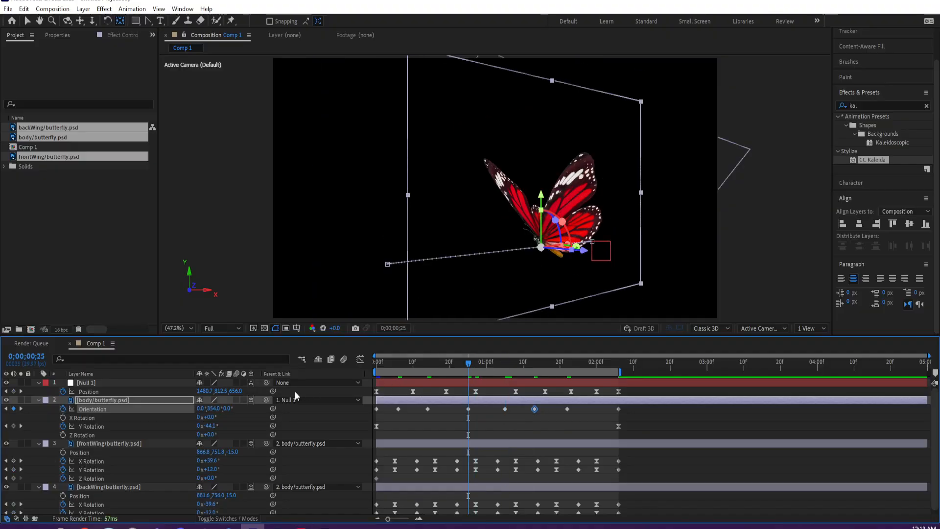
left_click(223, 407)
left_click_drag(223, 407, 225, 407)
left_click(398, 361)
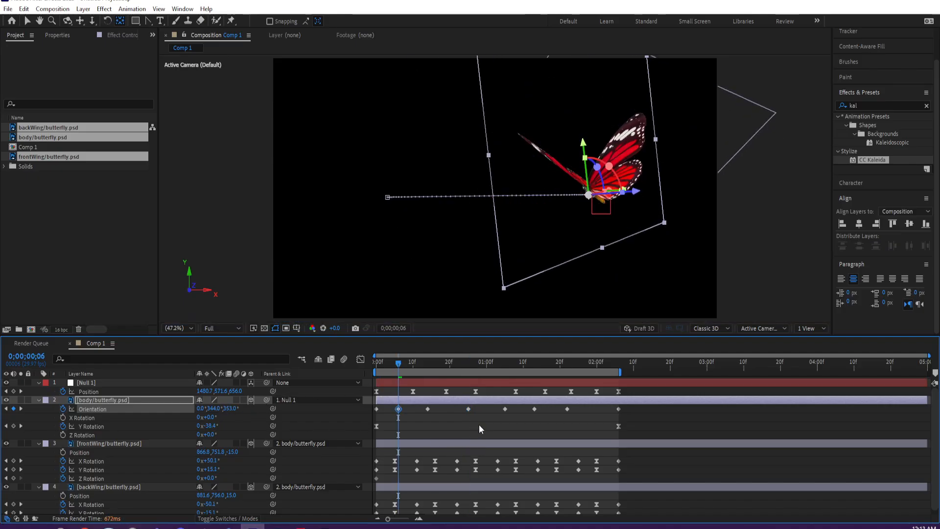
- Apply Easy Ease to all of the body layer's Orientation keyframes and preview the animation
left_click(482, 424)
left_click_drag(619, 408, 373, 412)
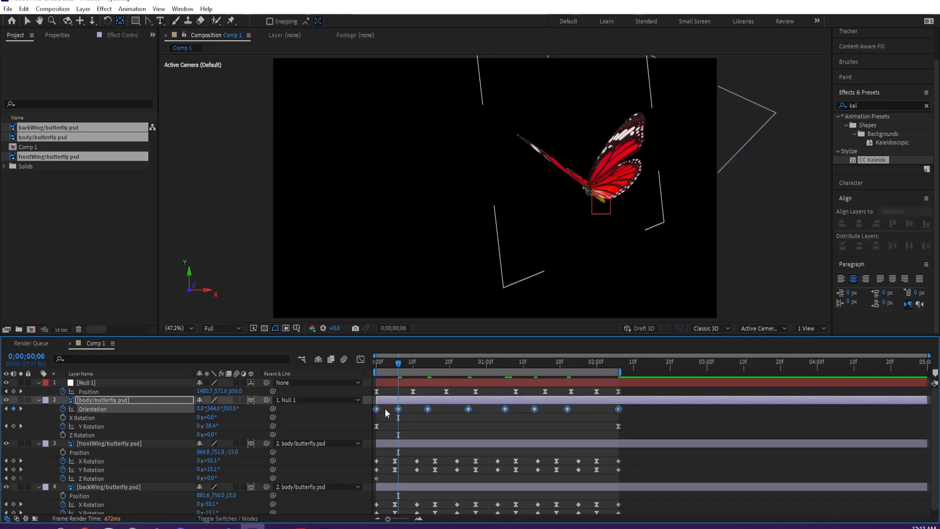
right_click(420, 414)
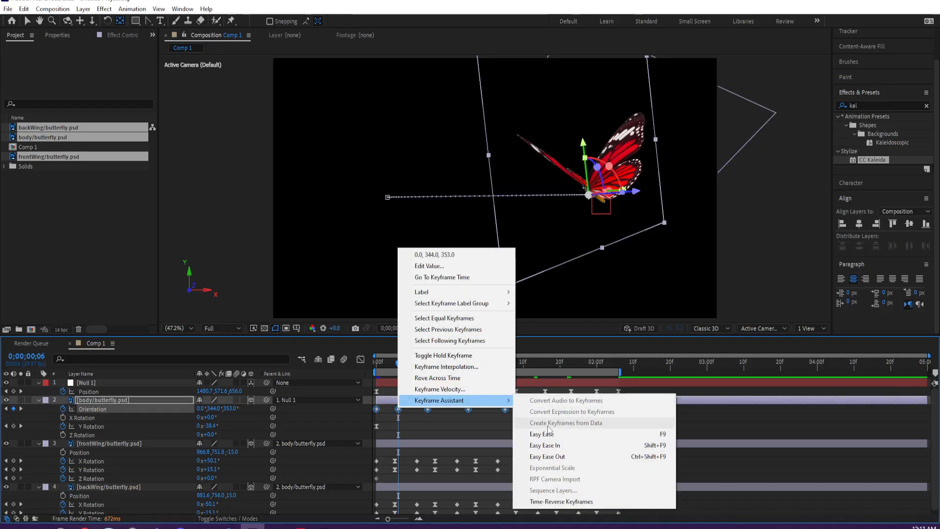
left_click(563, 434)
left_click(655, 414)
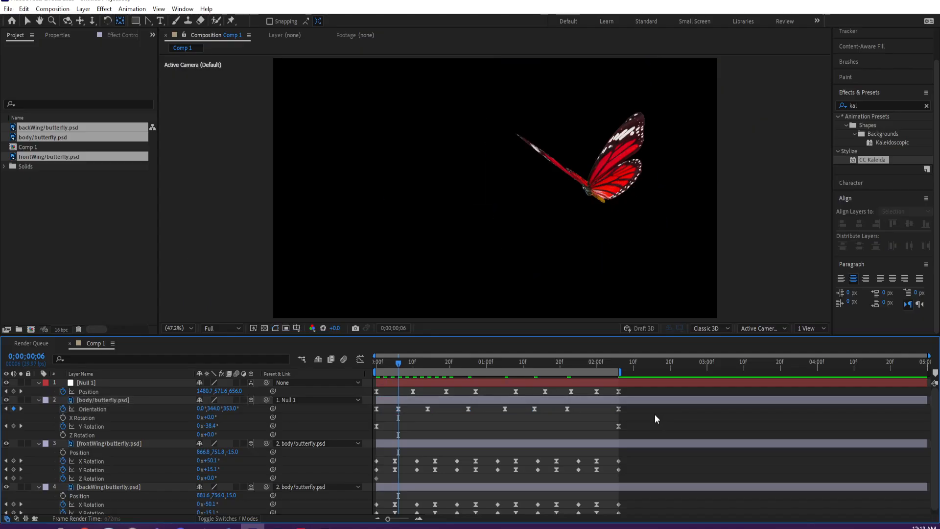
key("space")
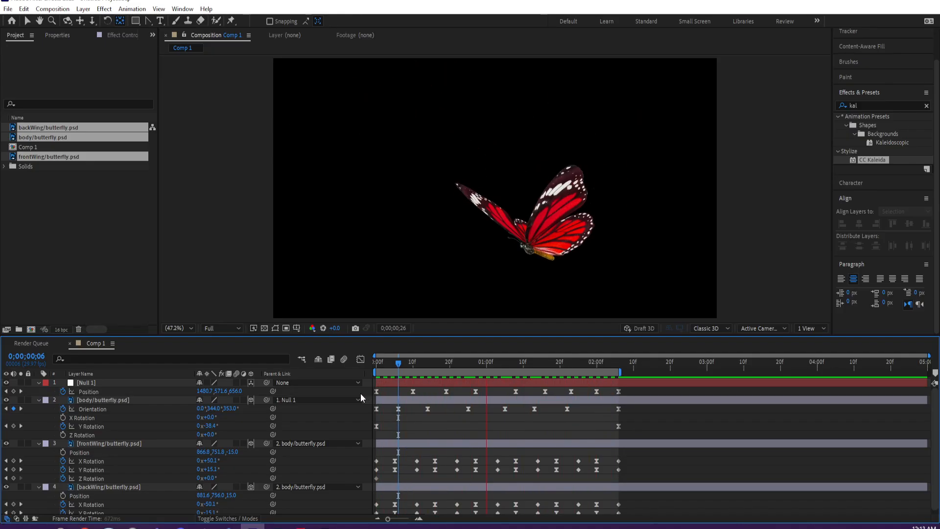
- Create a two-node 50mm camera named Camera 1 with the current time at 0;00;00;00
left_click(379, 363)
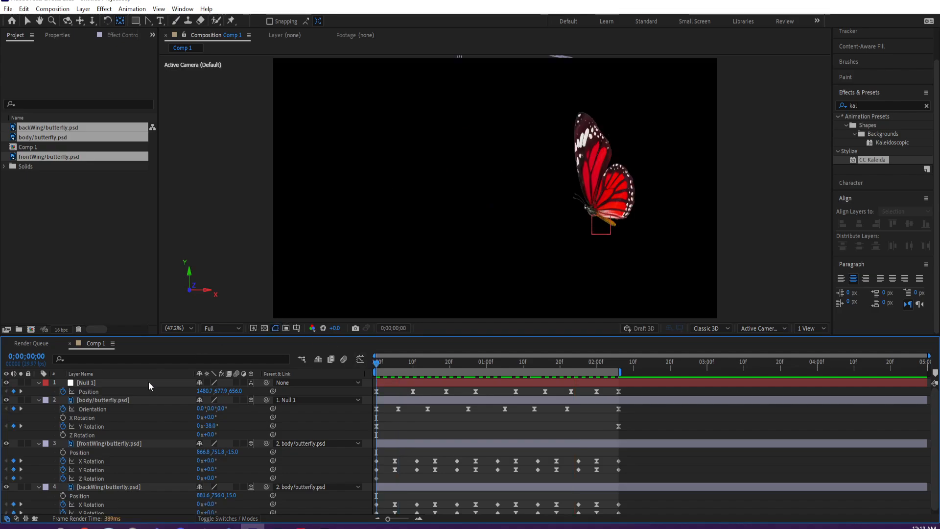
left_click(83, 9)
mouse_move(108, 20)
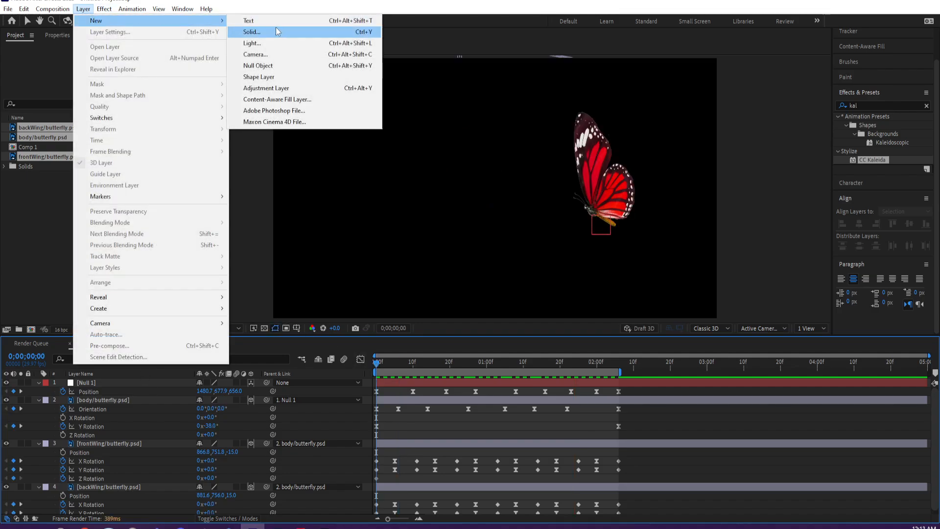
left_click(268, 55)
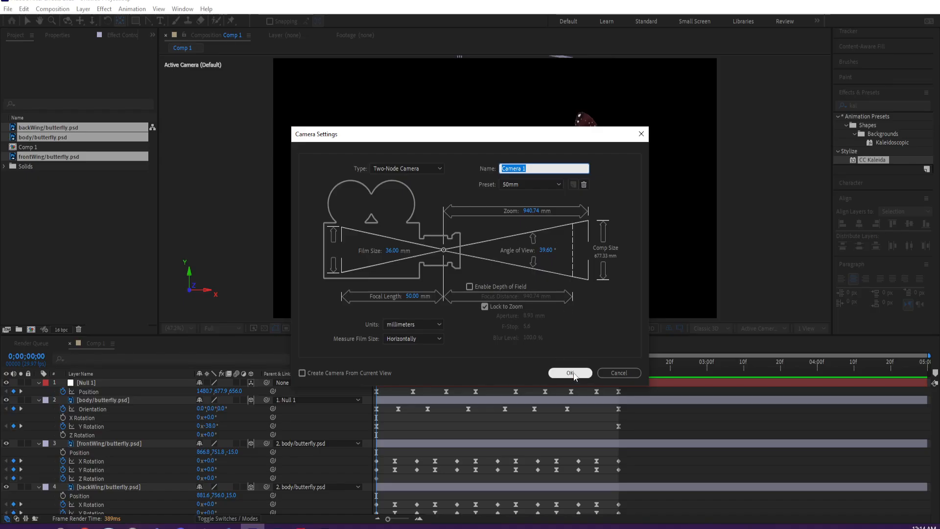
key("Escape")
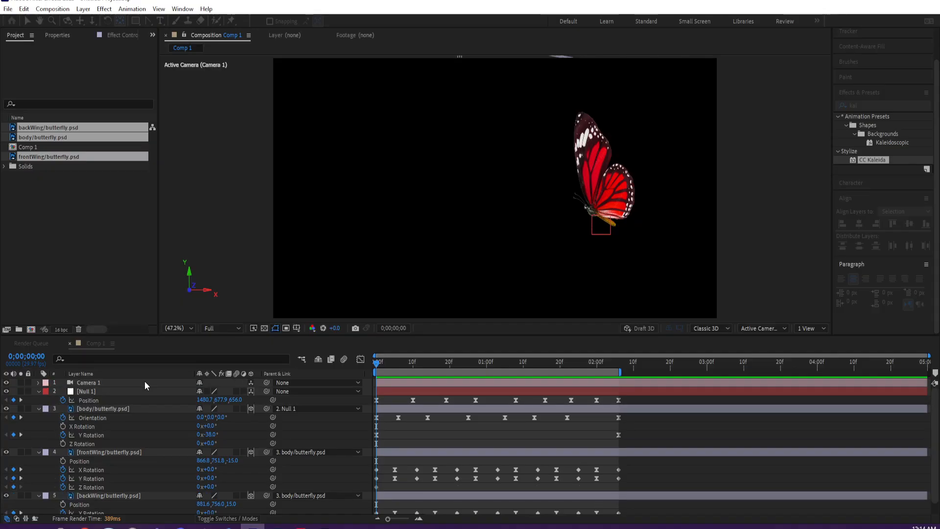
- Add a second null object, parent Camera 1 to it and make the null a 3D layer
left_click(63, 9)
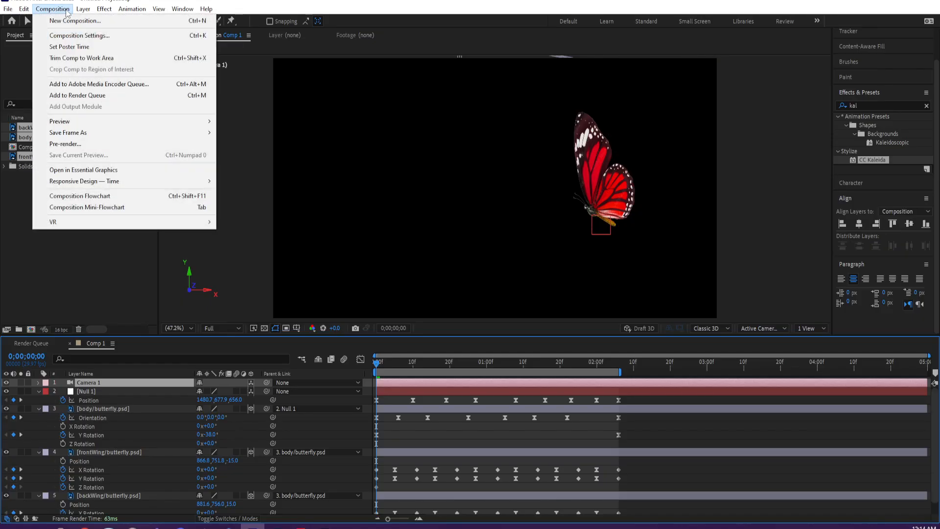
mouse_move(83, 9)
mouse_move(147, 20)
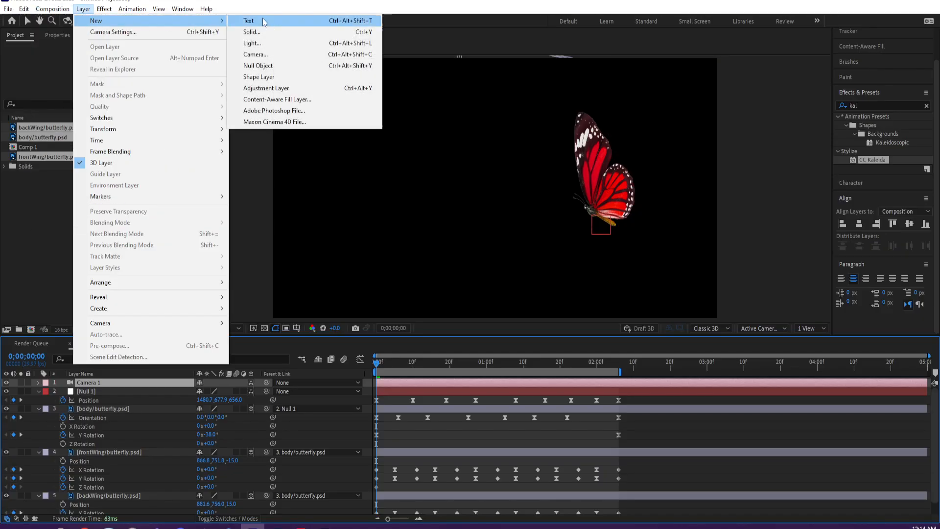
left_click(272, 64)
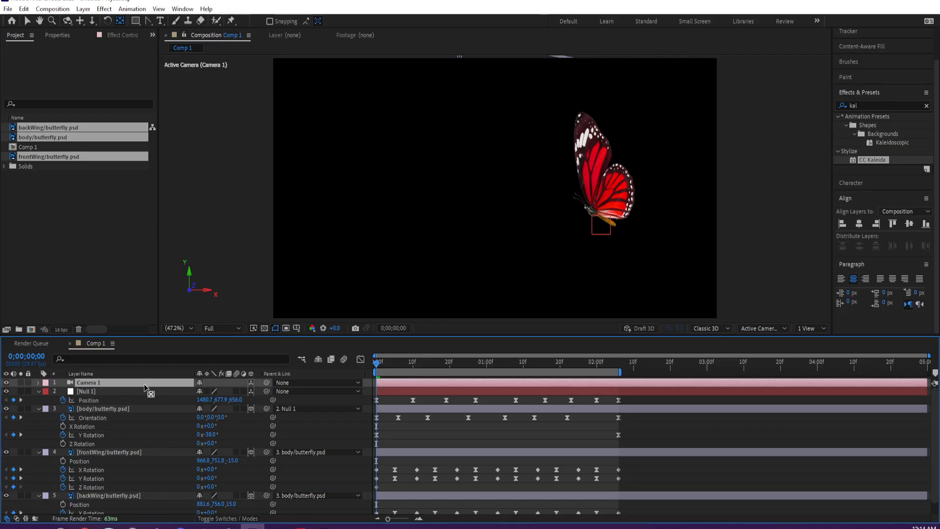
key("ctrl+alt+shift+y")
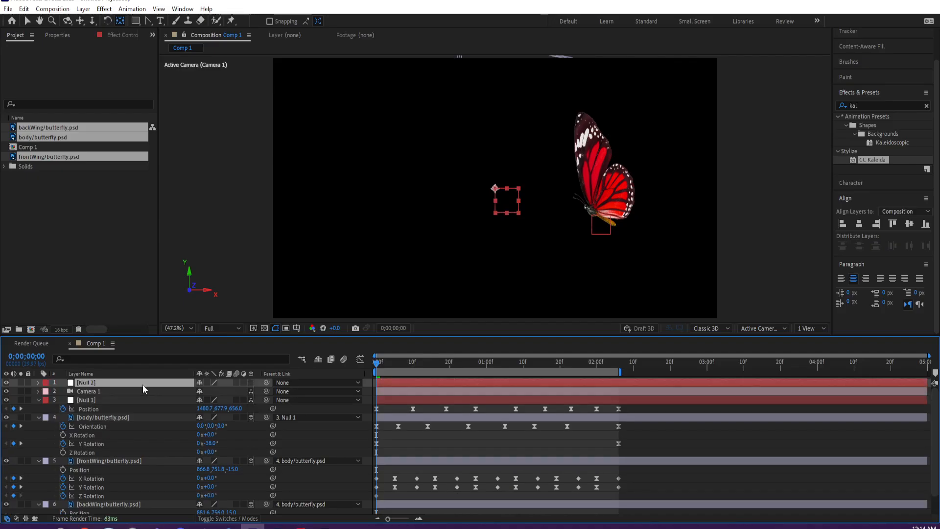
left_click_drag(266, 392, 166, 381)
left_click(251, 383)
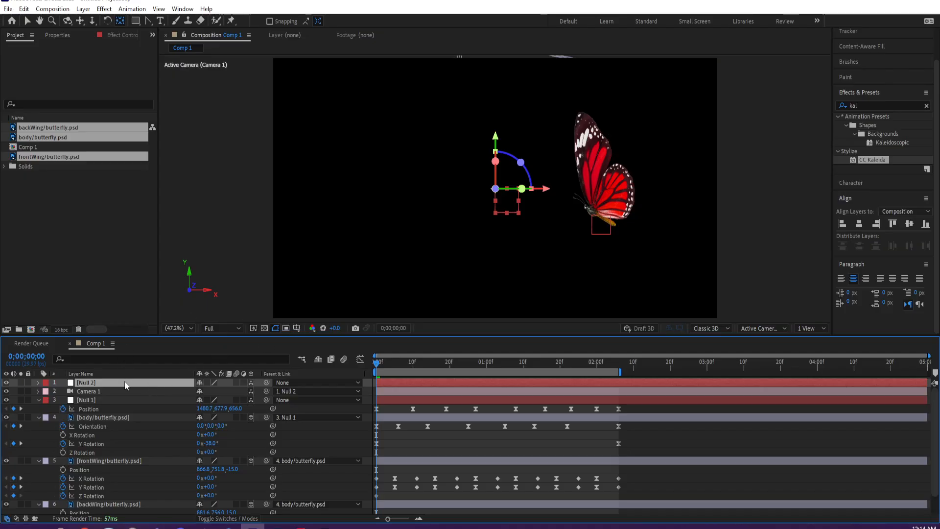
- Show Null 2's rotation properties and orbit Camera 1 around the butterfly
key("r")
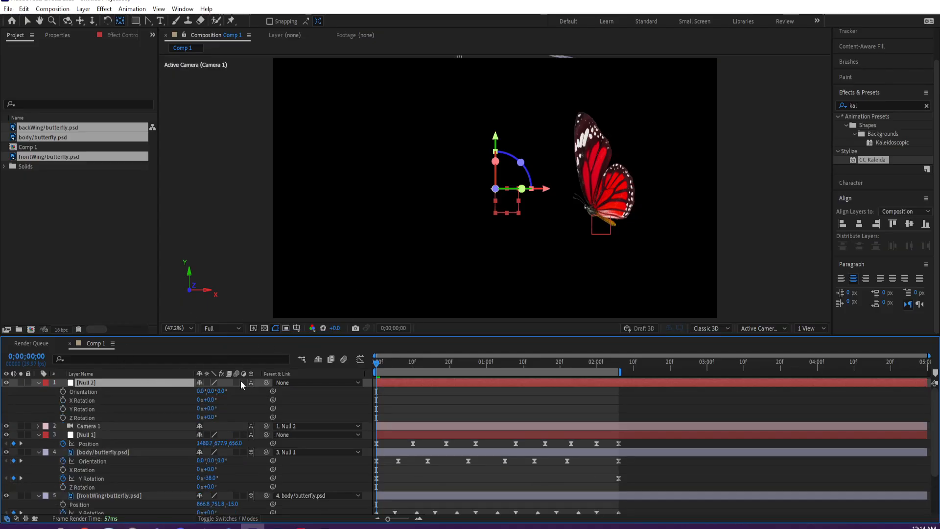
left_click(131, 424)
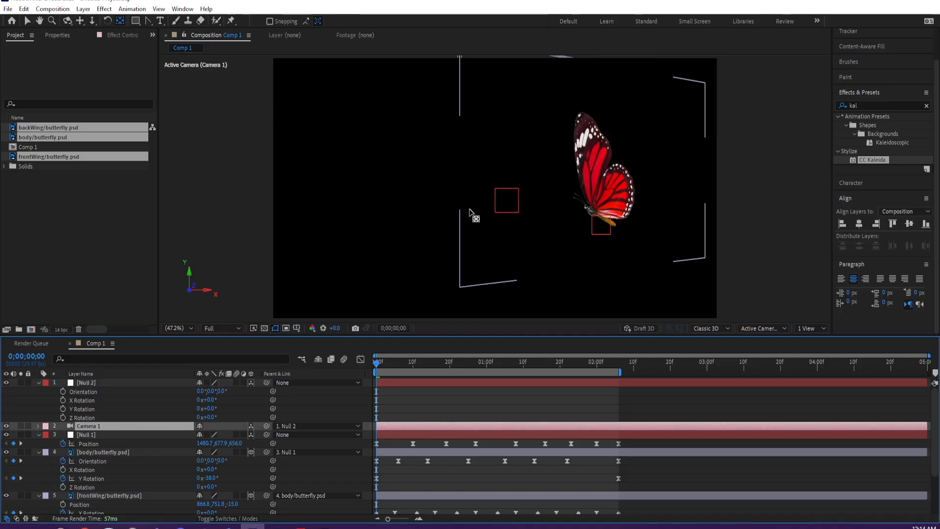
key("c")
left_click_drag(512, 176, 545, 171)
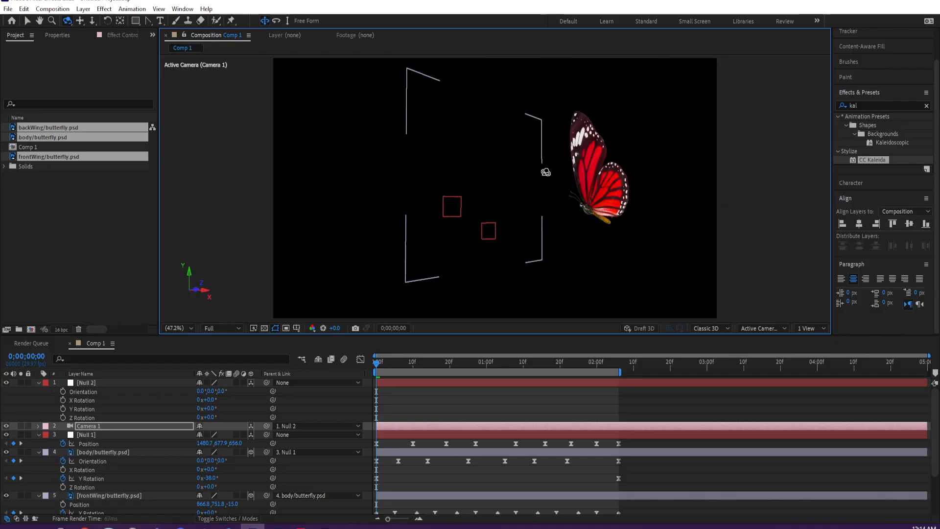
- Review Camera 1's transform and camera options, and orbit the camera back toward a broader side view of the butterfly
left_click(100, 427)
left_click(38, 426)
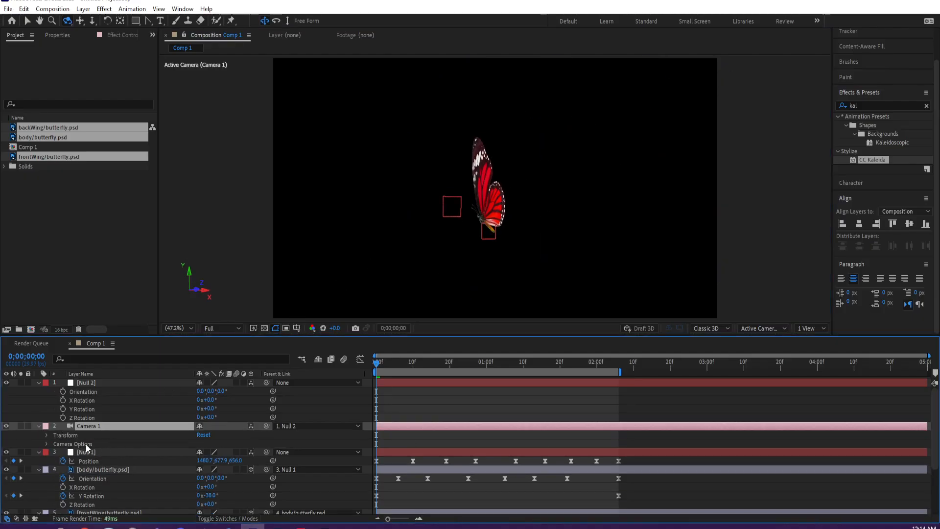
left_click(46, 437)
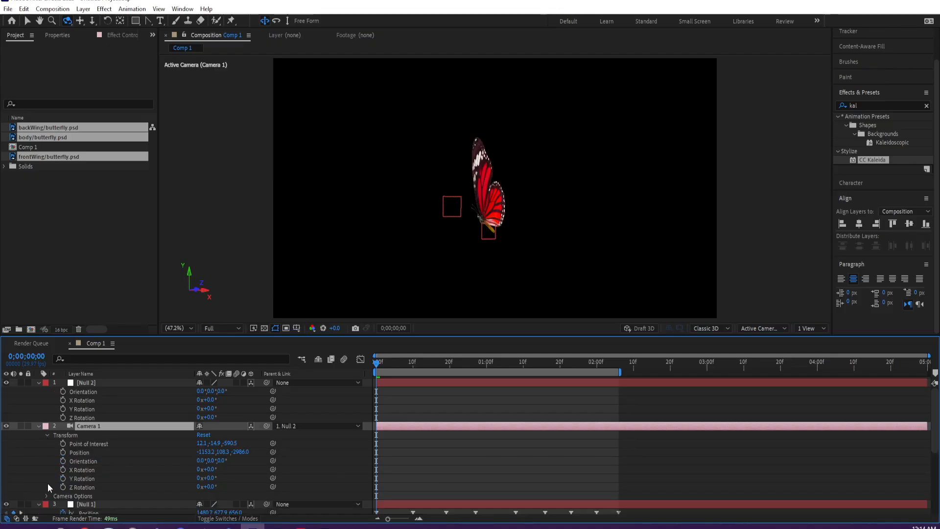
left_click(47, 495)
scroll(37, 480, "down", 3)
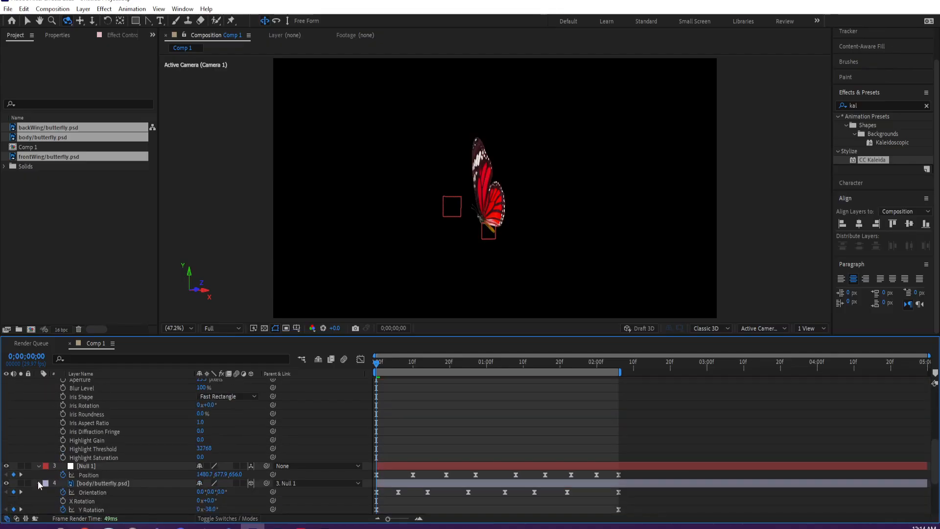
scroll(37, 481, "up", 4)
left_click(46, 422)
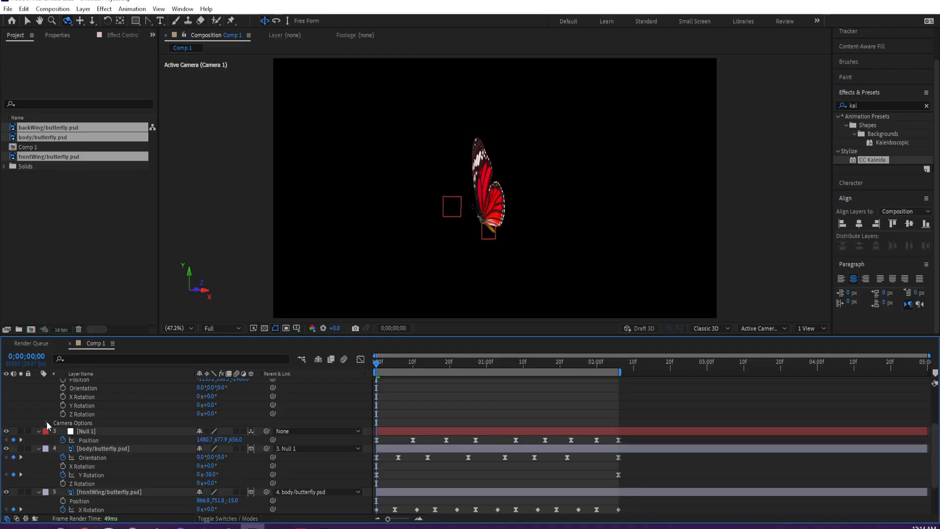
scroll(46, 421, "up", 2)
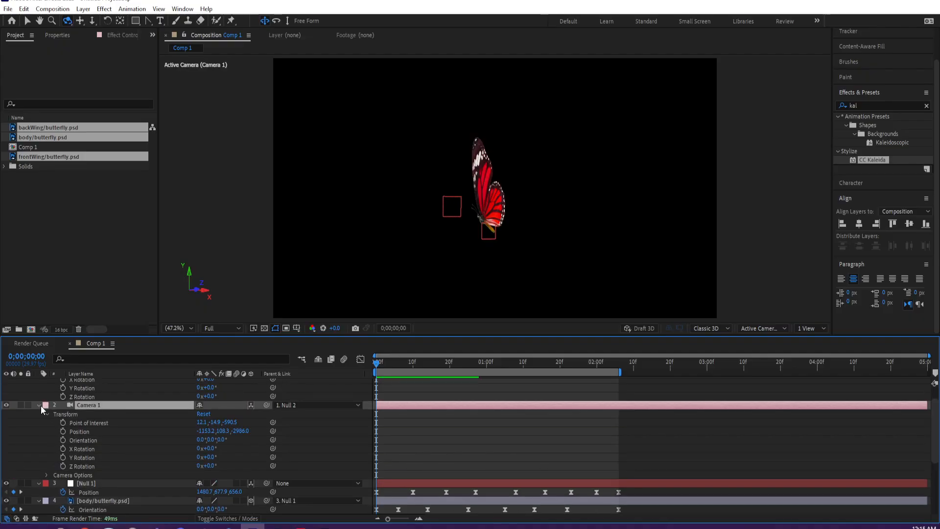
left_click(39, 405)
scroll(90, 406, "up", 1)
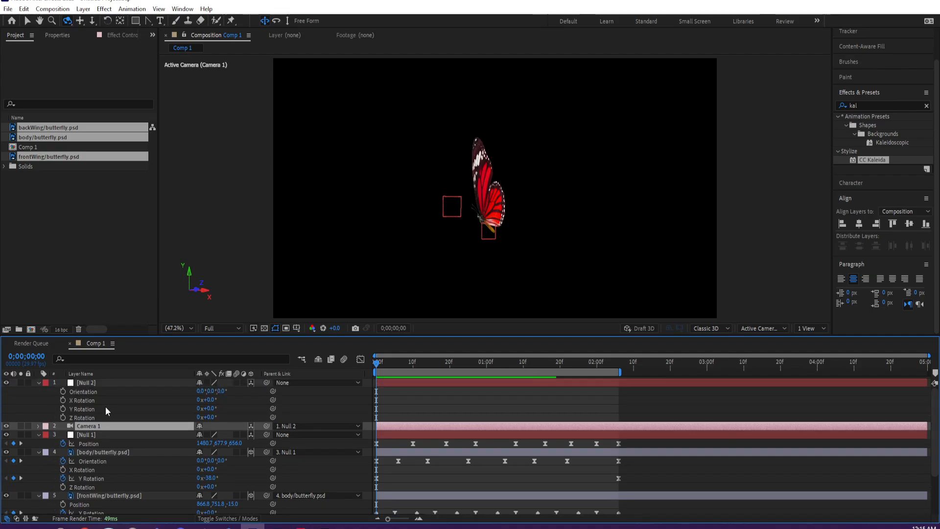
left_click_drag(471, 233, 441, 234)
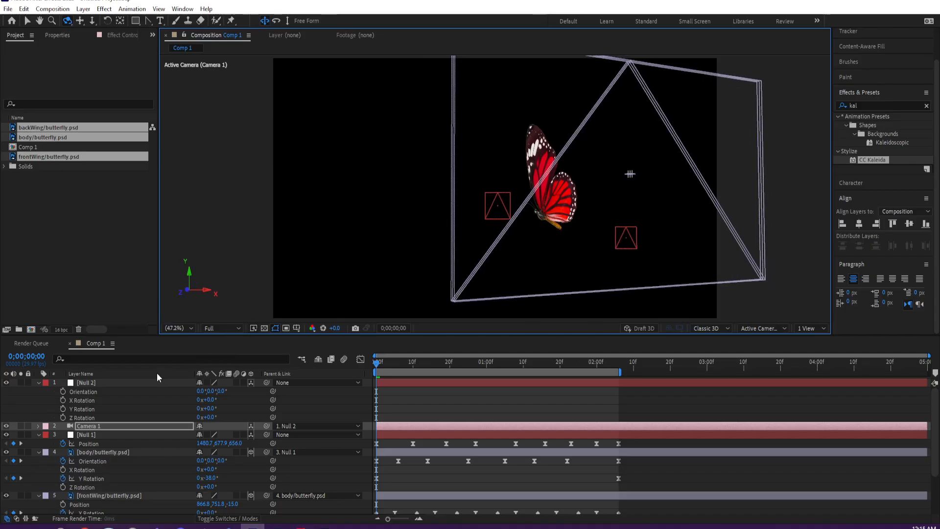
left_click(133, 382)
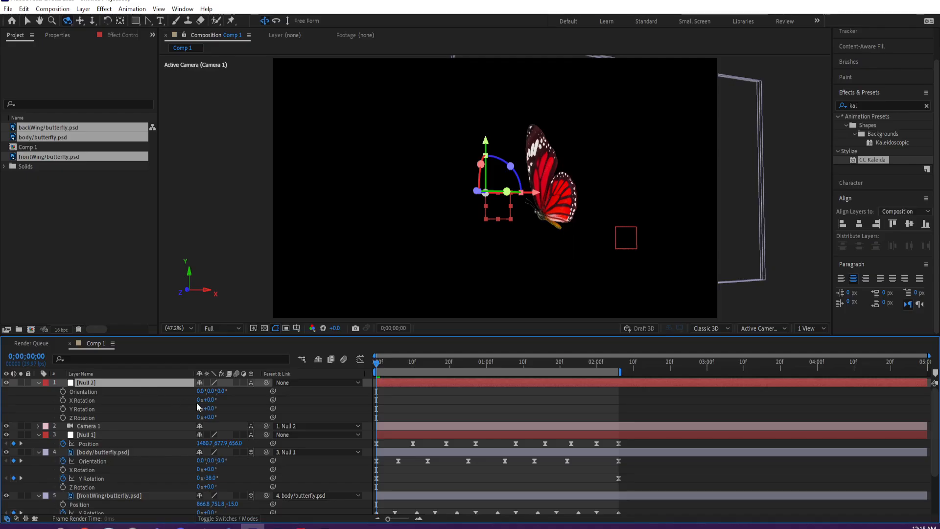
left_click_drag(212, 408, 227, 404)
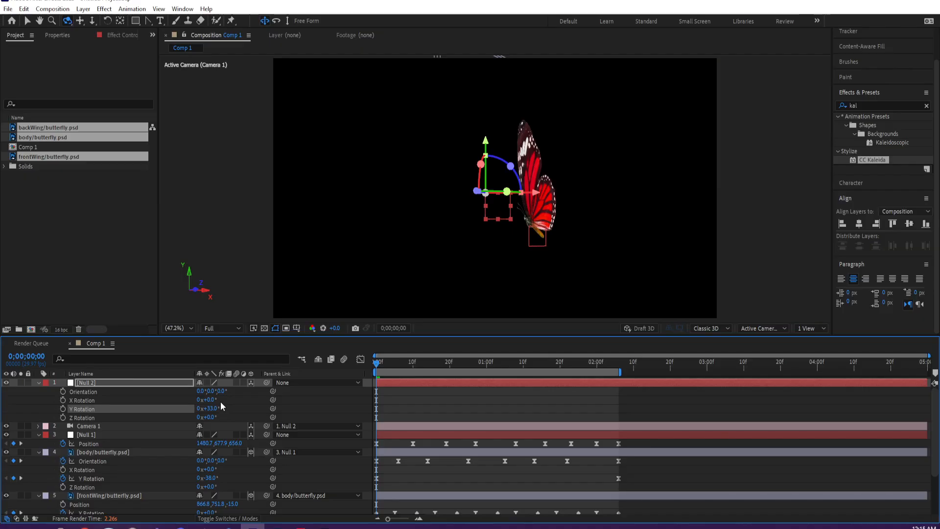
left_click_drag(207, 400, 215, 398)
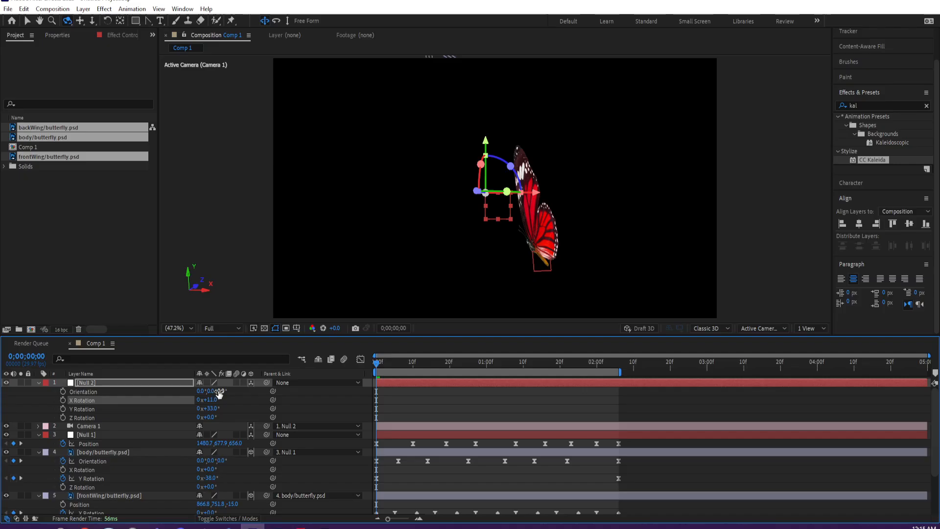
key("ctrl+z")
key("ctrl+z")
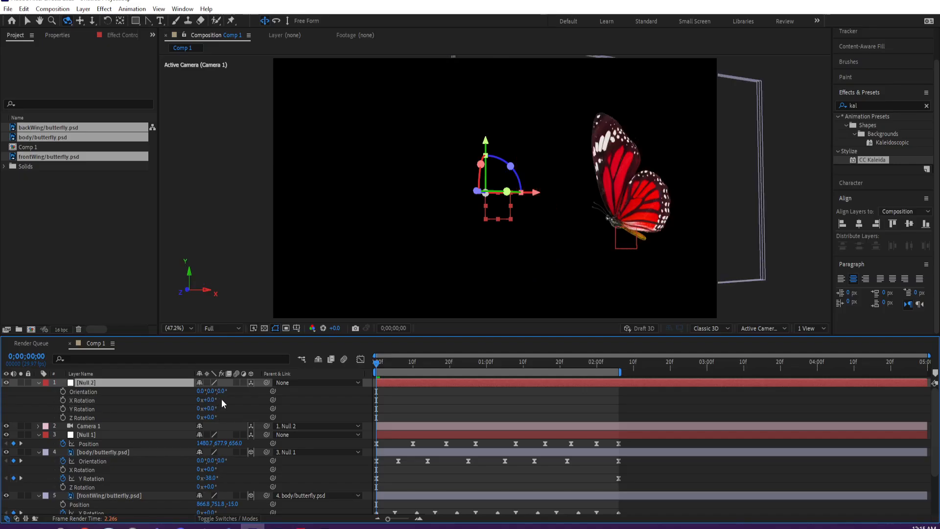
- Keyframe Null 2's Orientation at 0;00;00;00 with Y 341° and at 0;00;02;06 with Y 11° and Z 351°
mouse_move(210, 390)
left_mouse_down()
mouse_move(222, 390)
mouse_move(207, 392)
left_mouse_up()
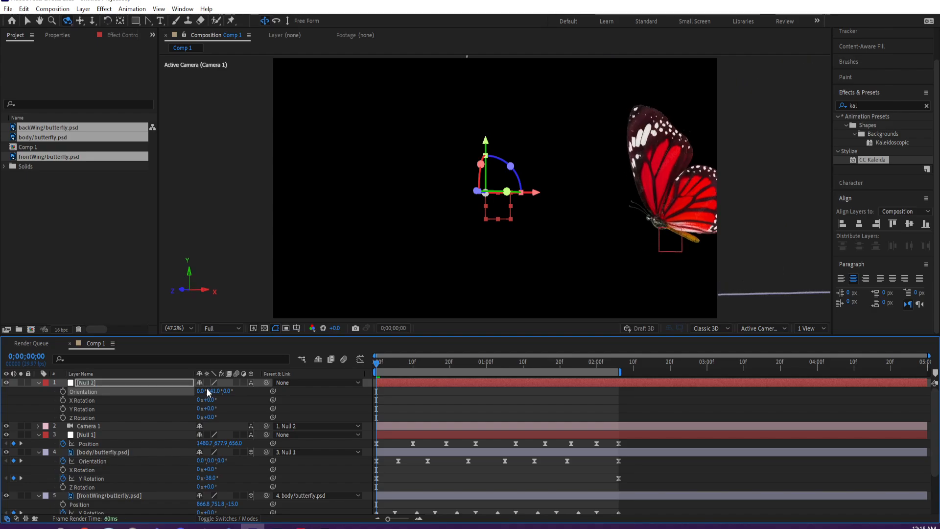
left_click(62, 391)
left_click(613, 363)
left_click(620, 366)
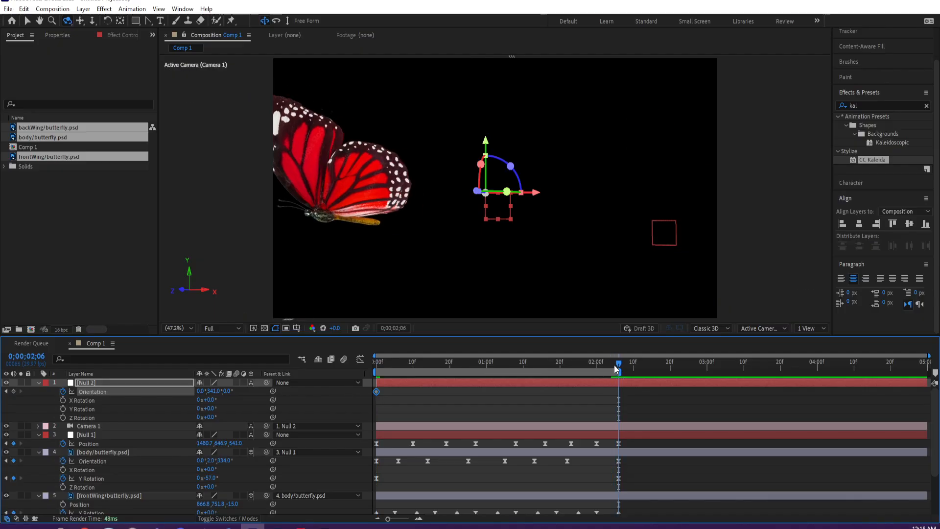
mouse_move(216, 392)
left_mouse_down()
mouse_move(235, 389)
mouse_move(222, 391)
left_mouse_up()
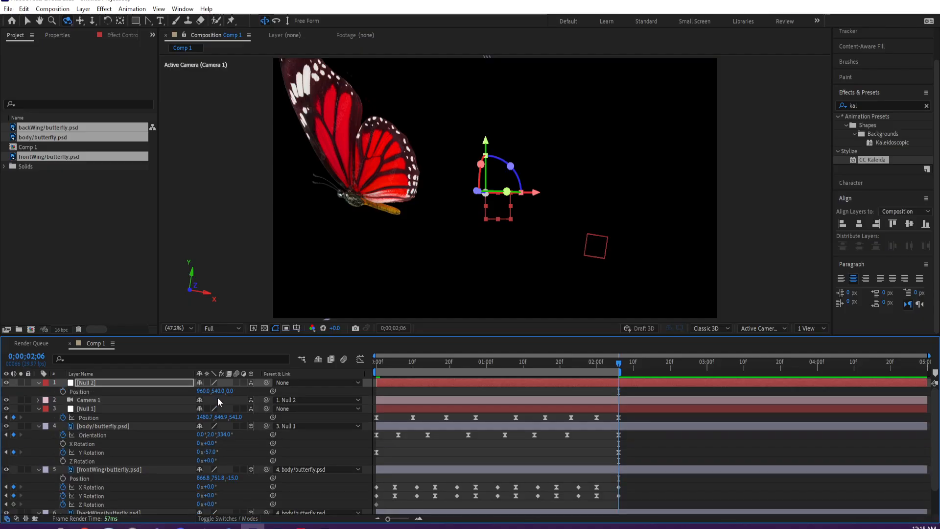
- Keyframe Null 2's Position as 960, 540, 0 at 0;00;00;00 and Z -444 at 0;00;02;06, and display all its keyframed properties
key("p")
left_click(62, 391)
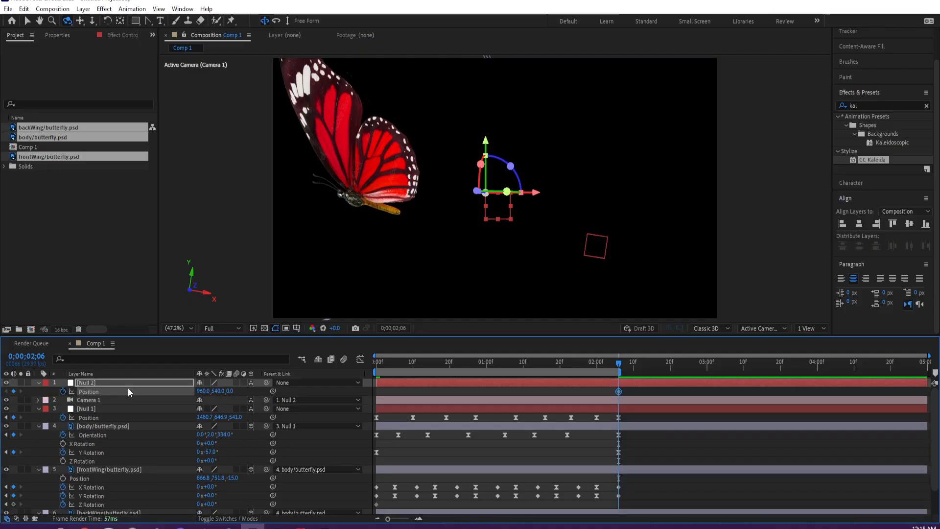
left_click_drag(618, 391, 376, 395)
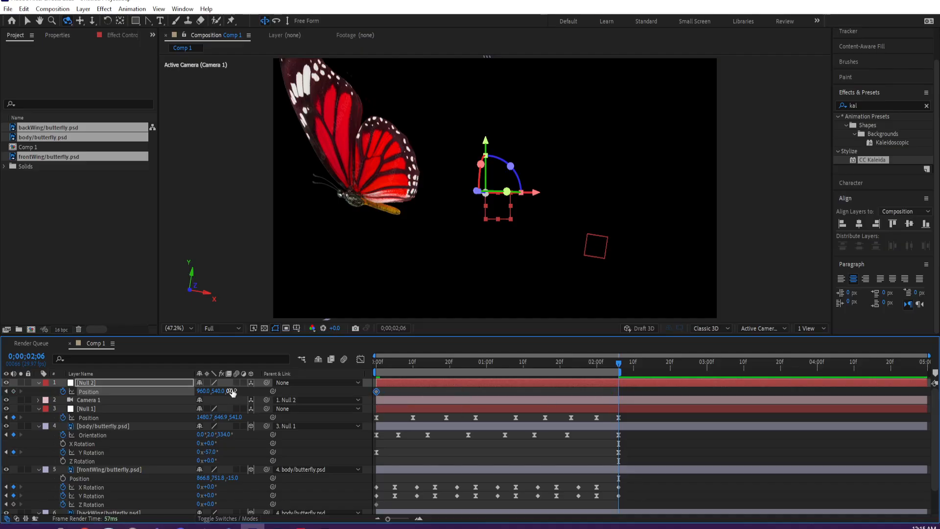
left_click_drag(231, 390, 89, 386)
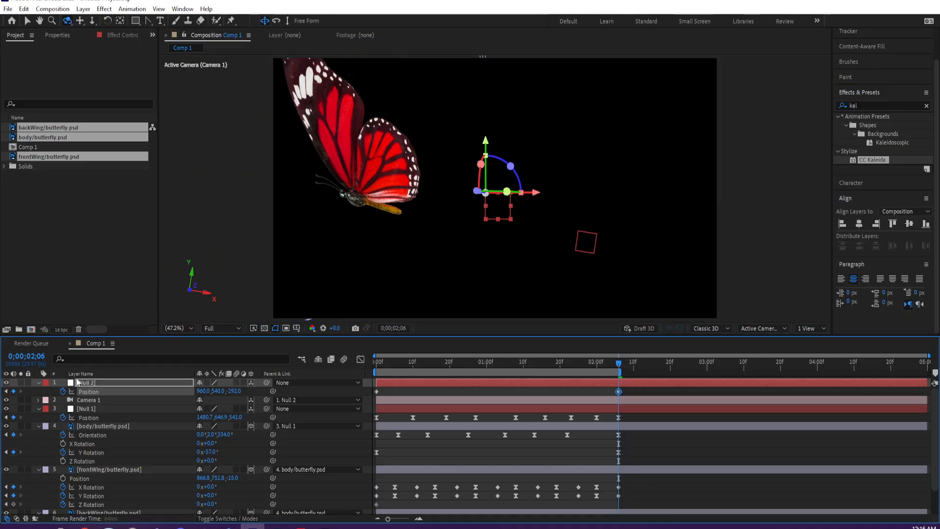
left_click_drag(233, 391, 198, 384)
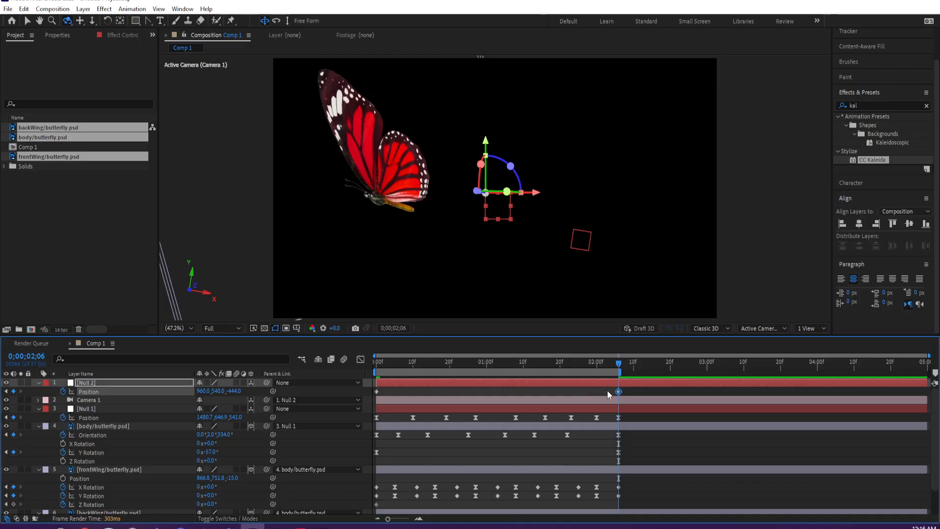
left_click(575, 385)
key("u")
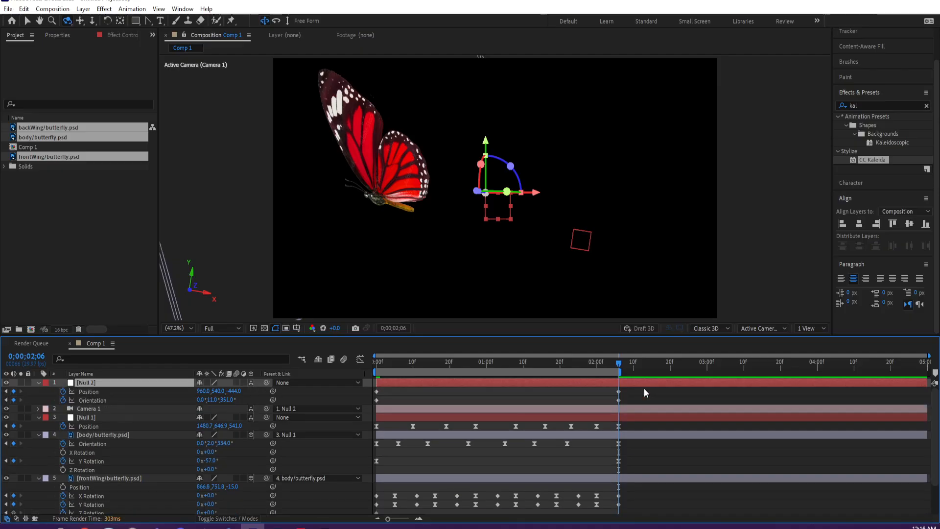
- Apply Easy Ease to all of Null 2's Position and Orientation keyframes and preview the animation
left_click_drag(641, 388, 371, 398)
right_click(376, 397)
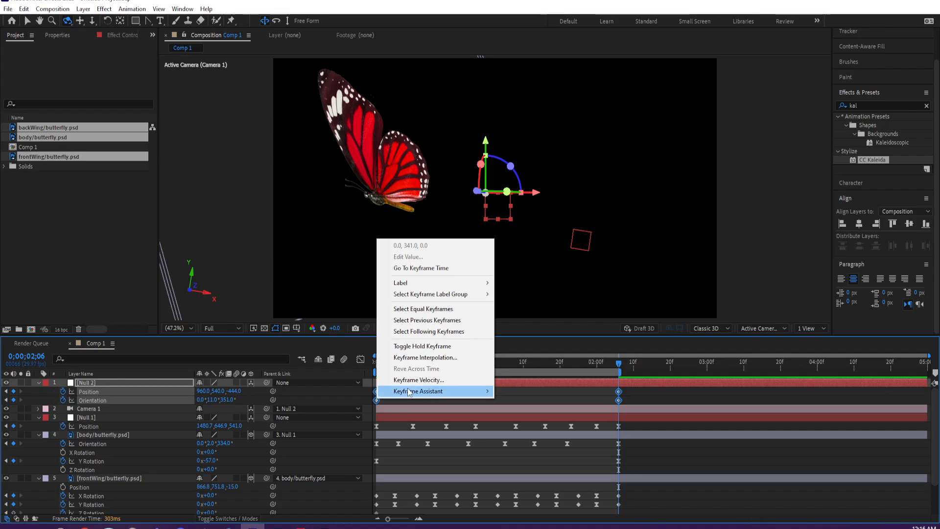
mouse_move(418, 392)
left_click(536, 426)
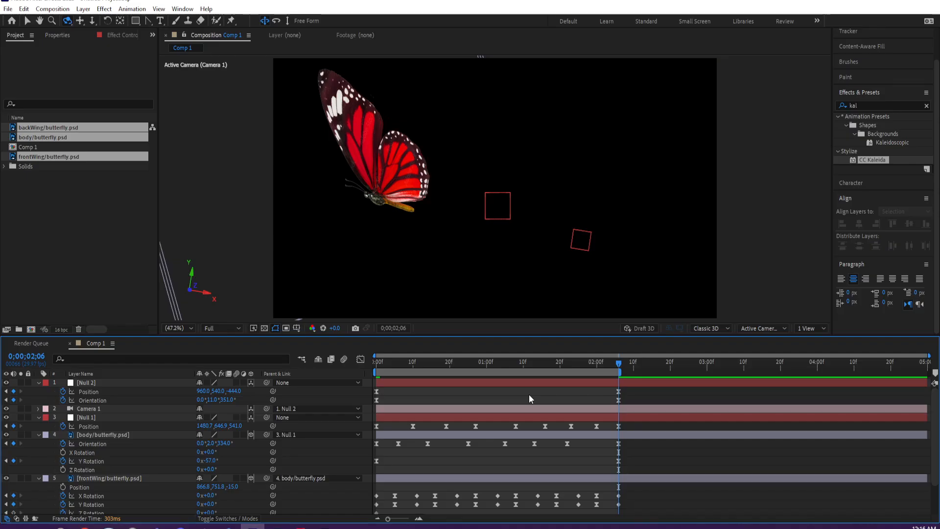
key("space")
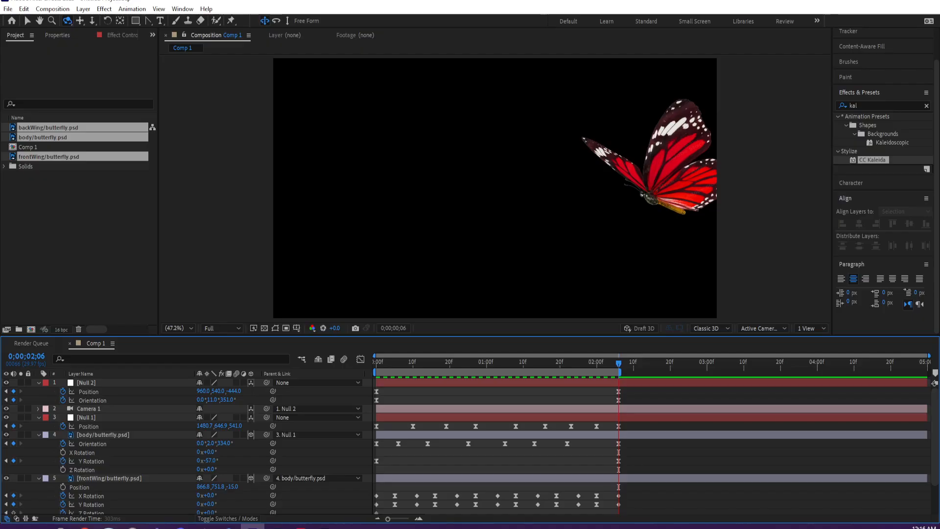
- Switch to Adobe Stock in the browser, search for "nature background" and open the abstract blurred light bokeh image of green leaves
key("alt+Tab")
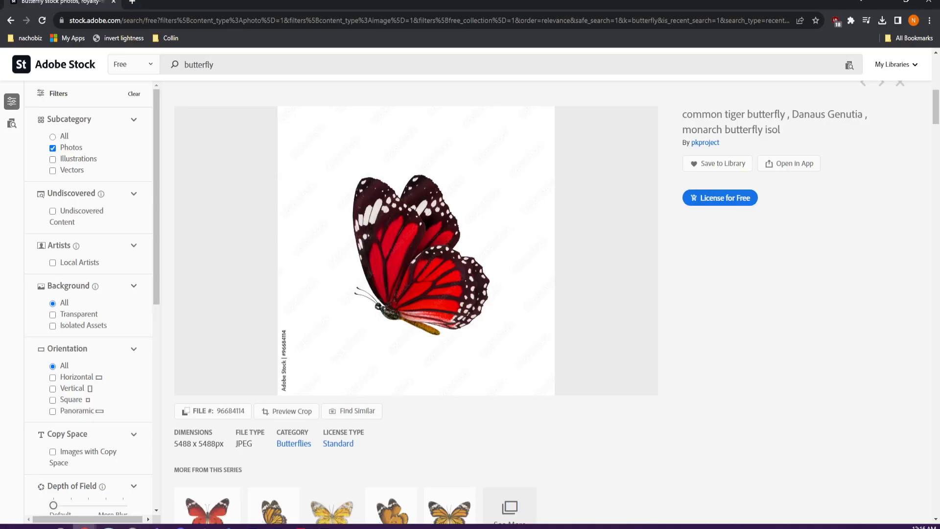
key("ctrl+a")
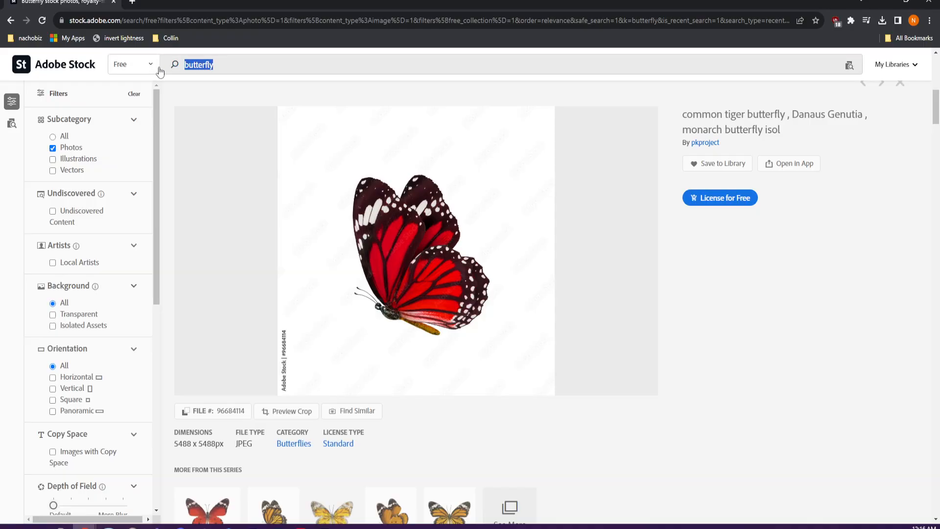
type("back")
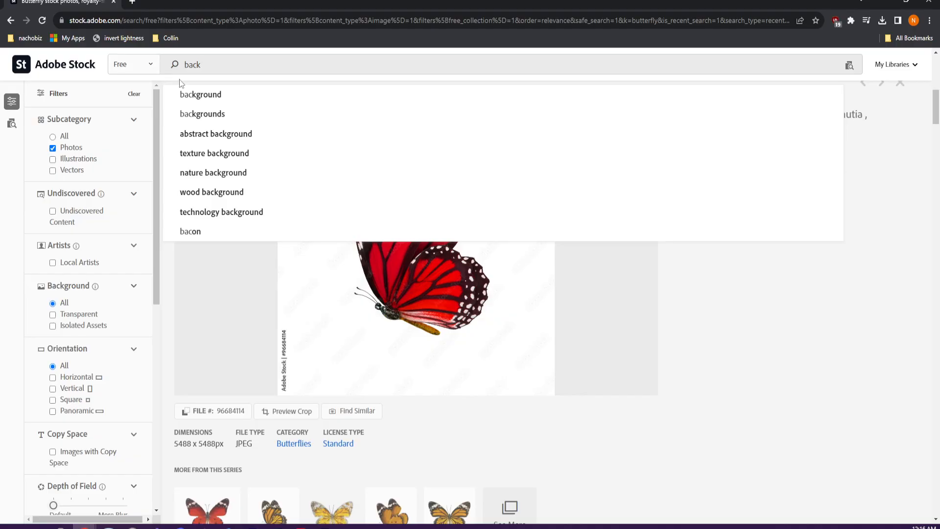
left_click(212, 178)
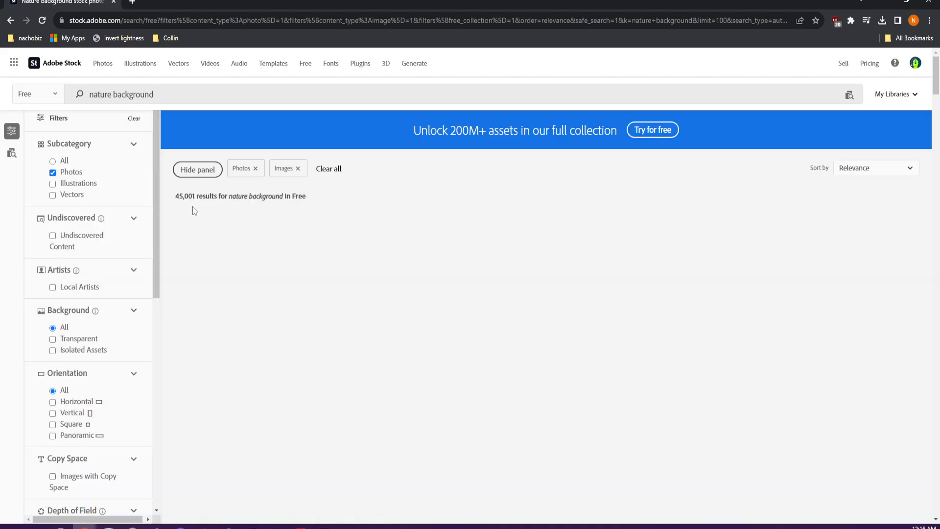
scroll(342, 319, "down", 2)
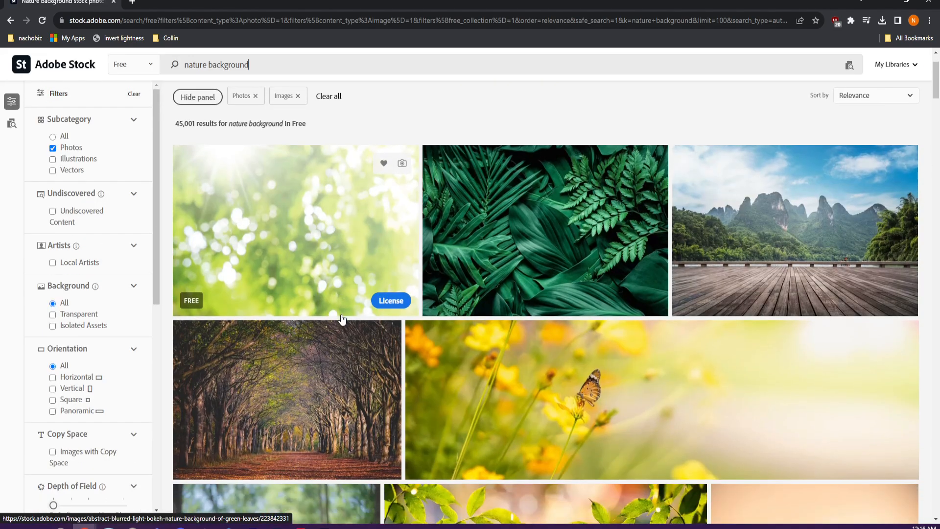
scroll(323, 174, "down", 2)
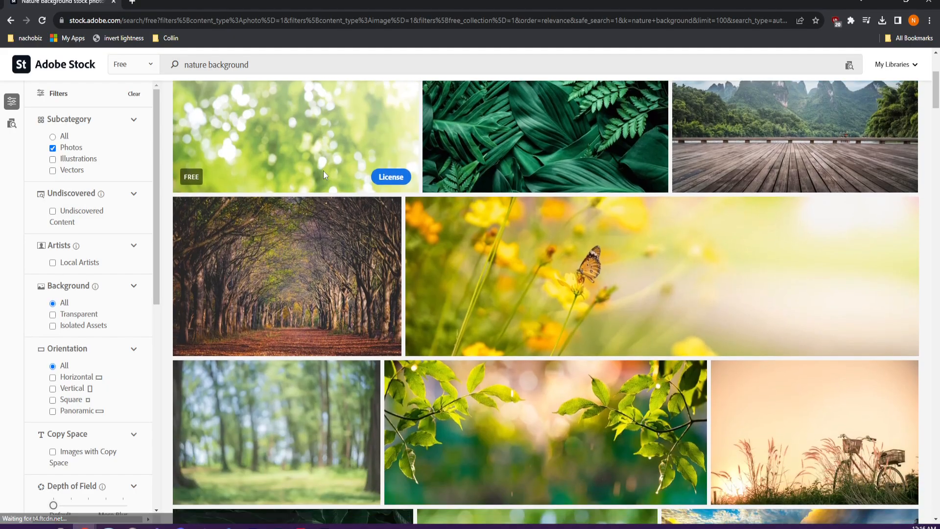
left_click(323, 170)
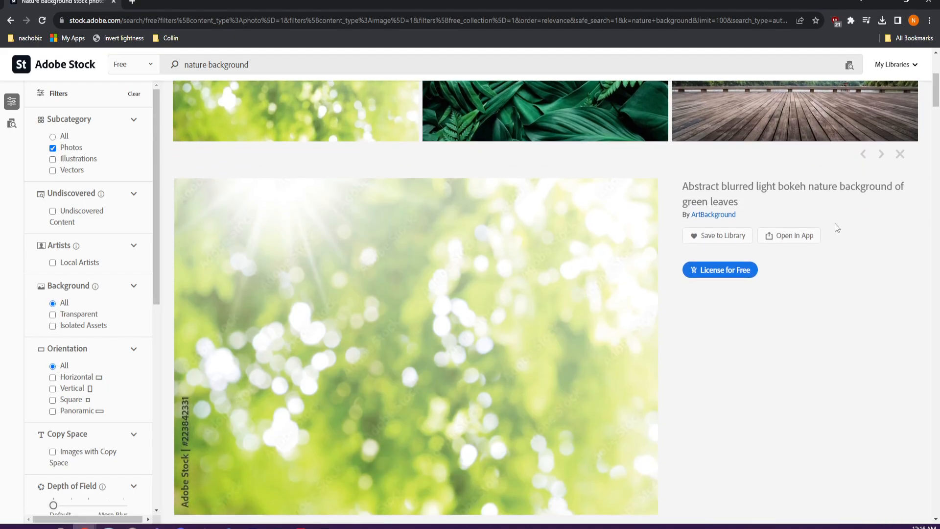
- Try to open the bokeh nature image directly in After Effects from its Adobe Stock page
left_click(789, 237)
left_click(831, 282)
scroll(479, 343, "down", 8)
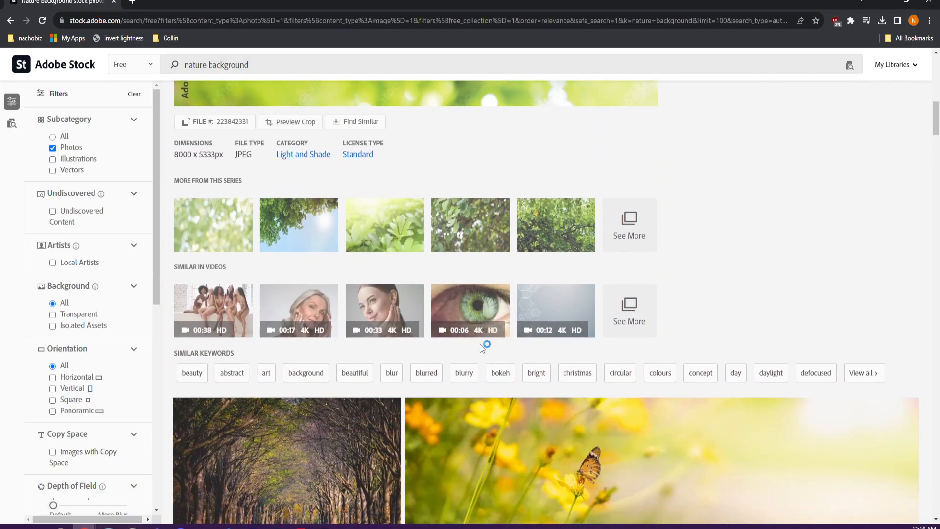
scroll(490, 348, "up", 4)
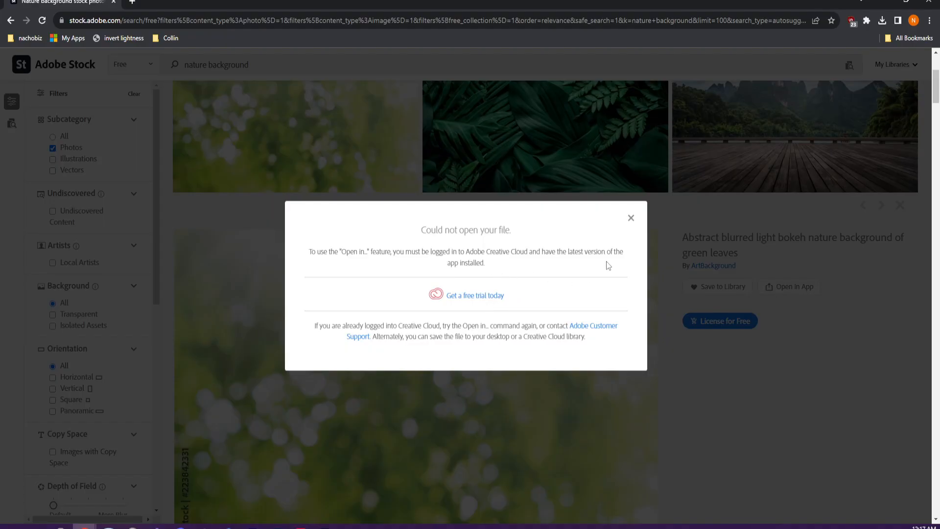
left_click(631, 218)
- Copy the bokeh preview image from the web page and switch to butterfly.psd in Photoshop
scroll(450, 283, "down", 3)
right_click(379, 225)
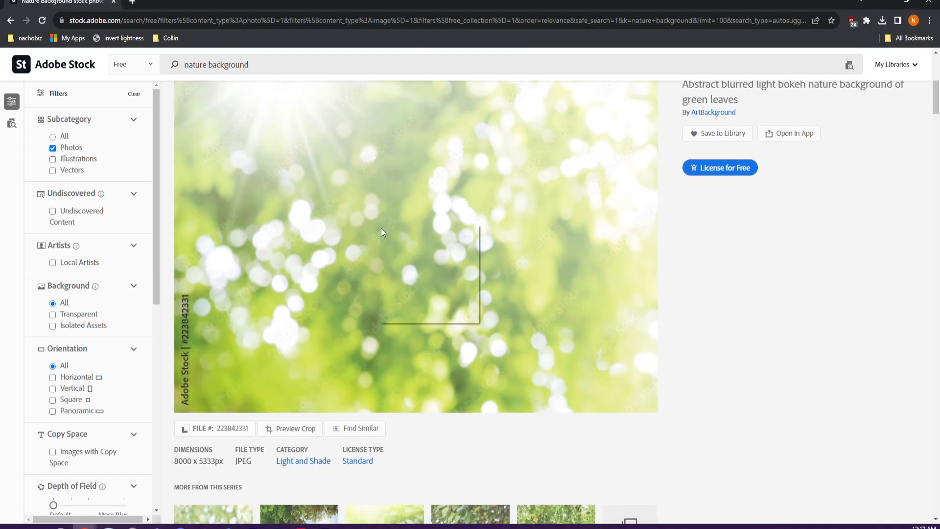
left_click(401, 253)
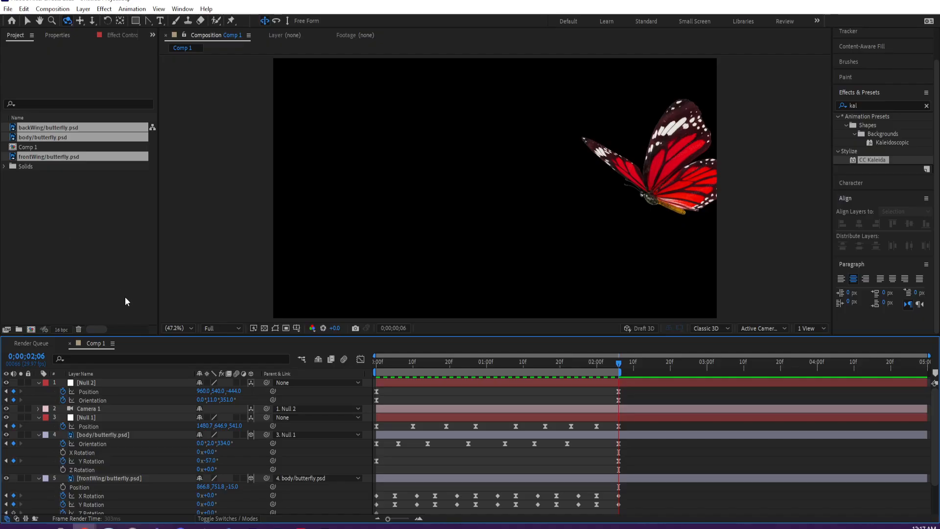
left_click(282, 526)
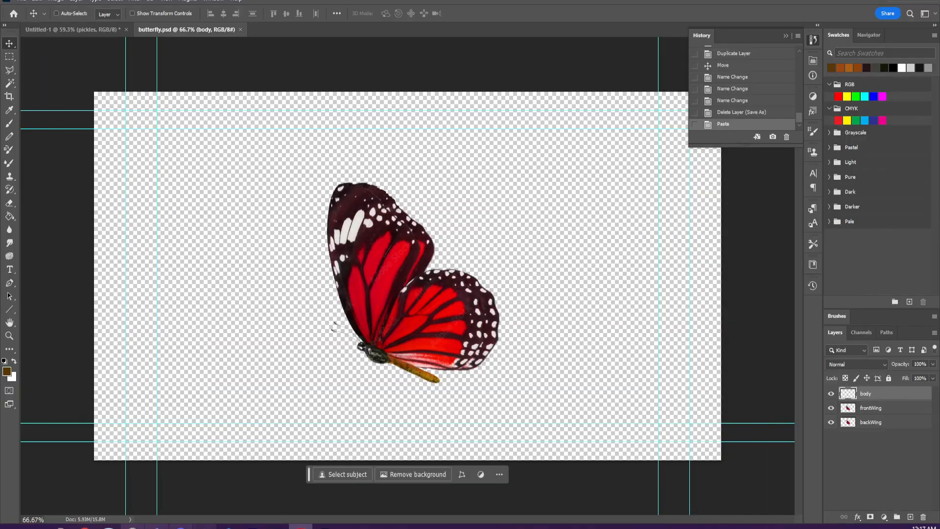
- Return to the Adobe Stock page and send the bokeh nature image to Photoshop
mouse_move(84, 526)
left_click(274, 502)
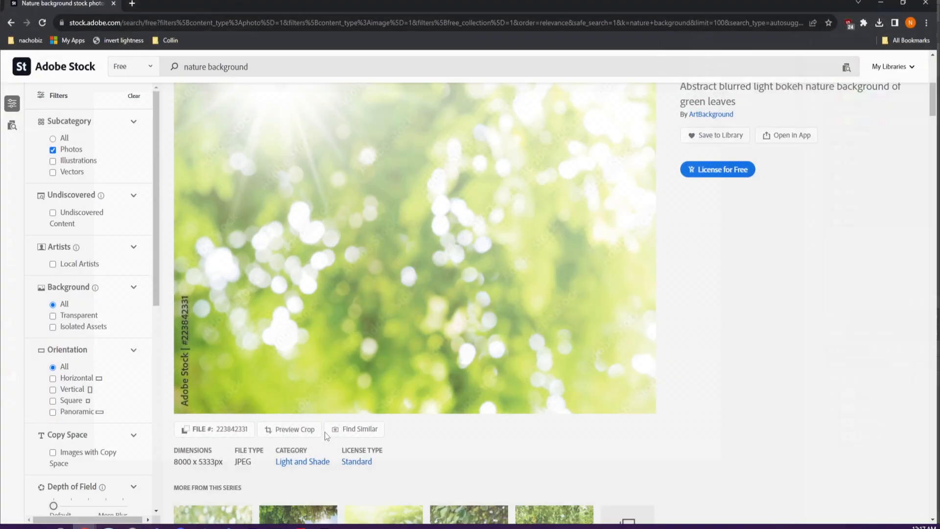
left_click(786, 135)
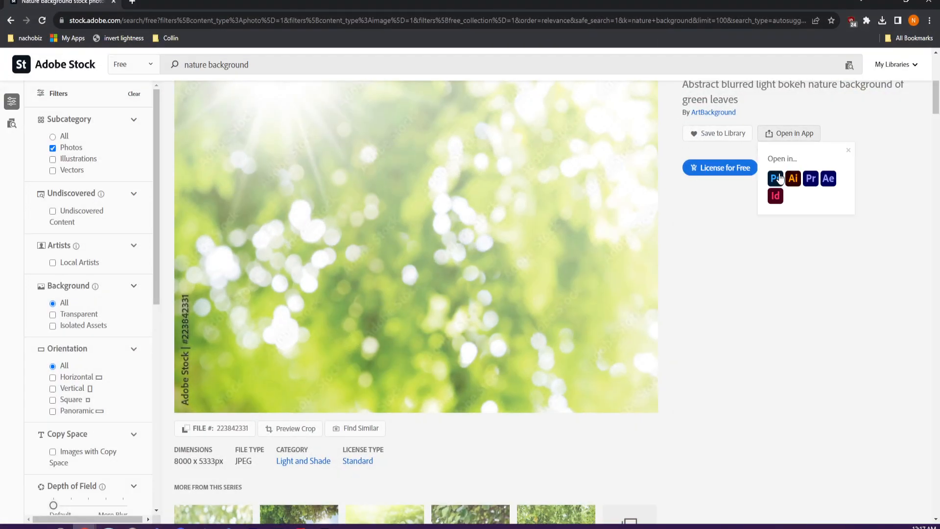
left_click(776, 178)
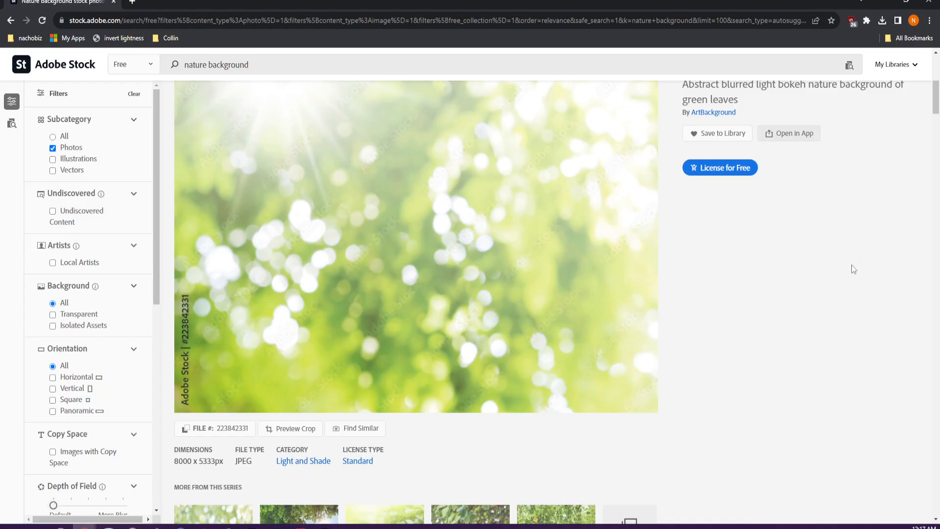
- In Photoshop, paste the copied bokeh image into butterfly.psd and commit the placed stock image at its default size
mouse_move(276, 526)
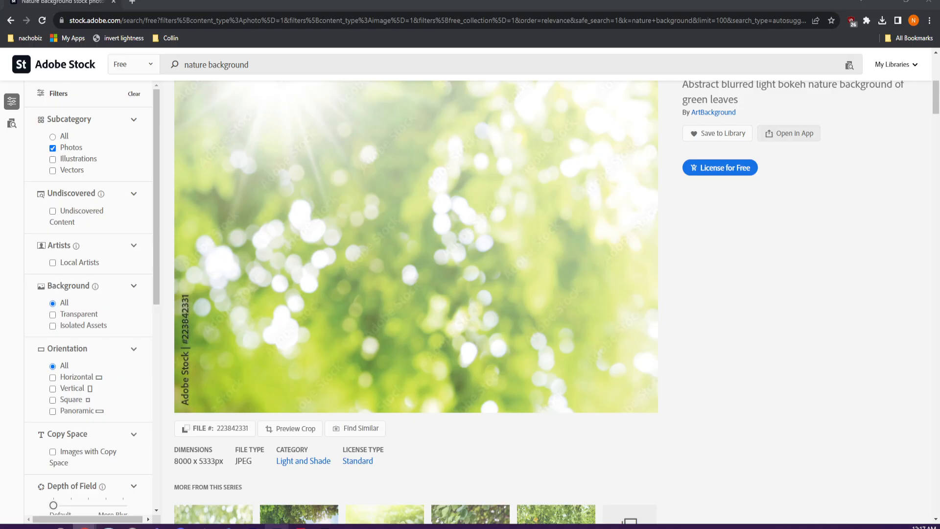
left_click(276, 526)
key("ctrl+v")
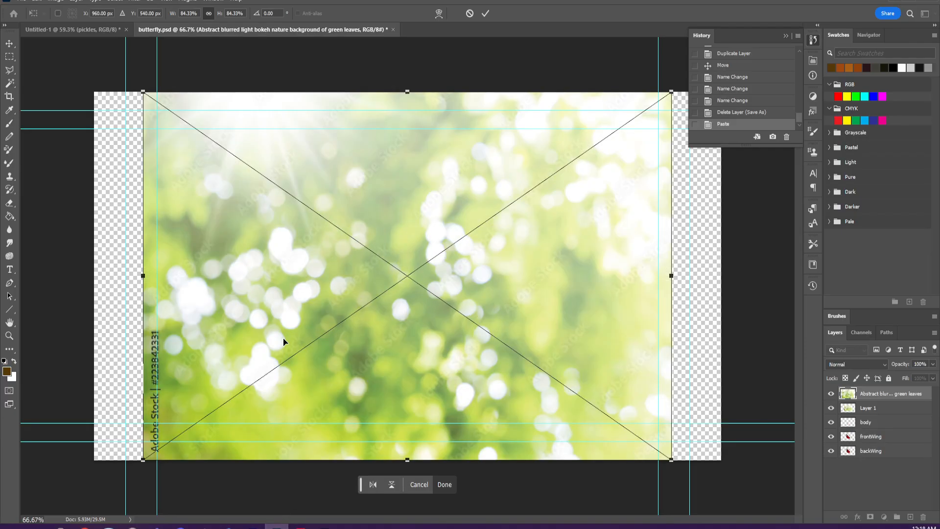
key("Return")
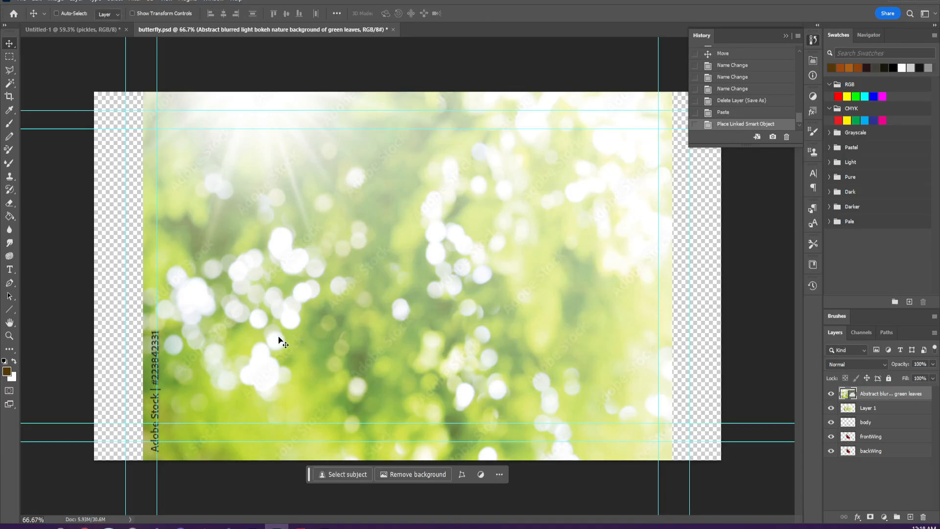
- Save the Photoshop document under the new name bg in the Downloads folder
left_click(25, 2)
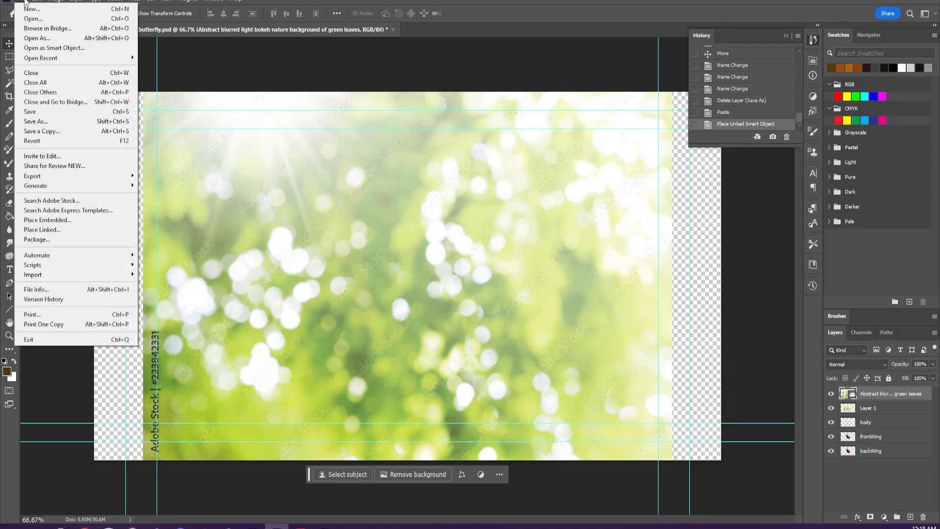
left_click(36, 122)
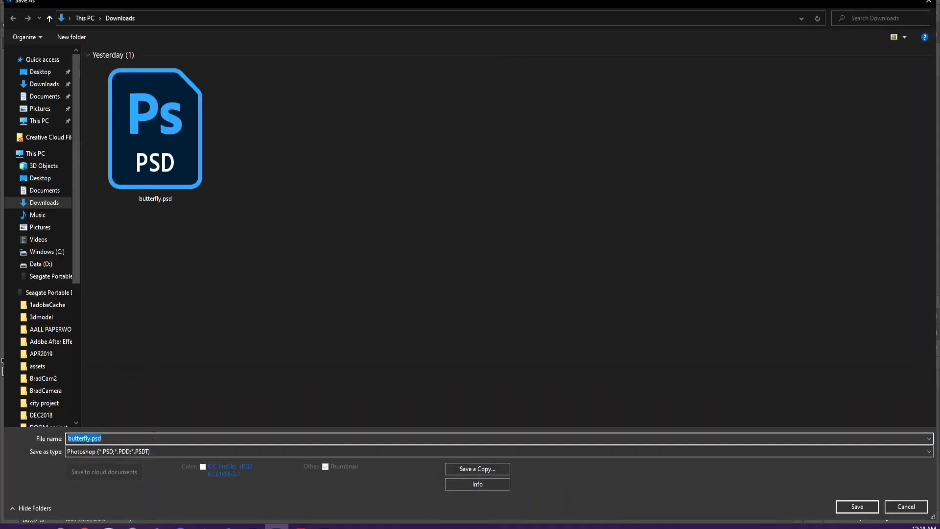
type("bgt")
key("Return")
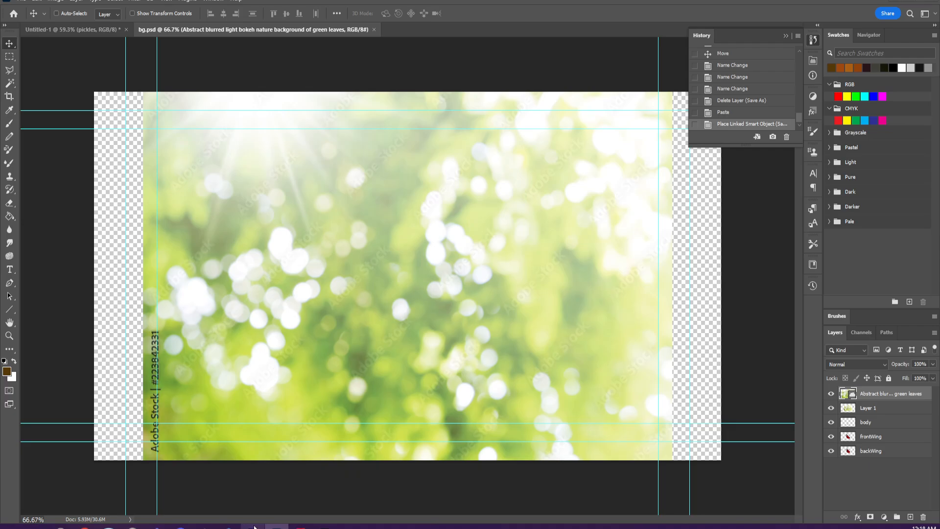
- Switch to Bridge, browse to the Downloads folder under This PC, and select bg.psd to check its available commands
mouse_move(253, 526)
left_click(891, 2)
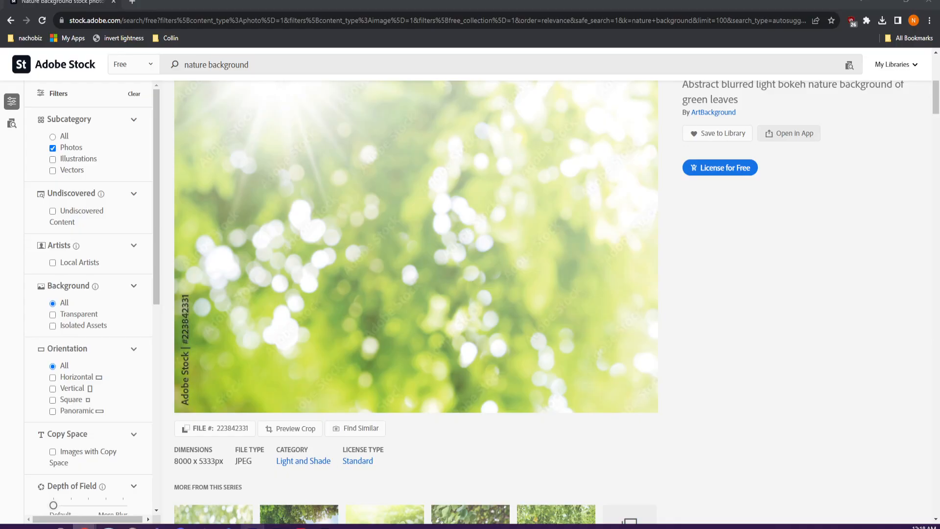
left_click(325, 527)
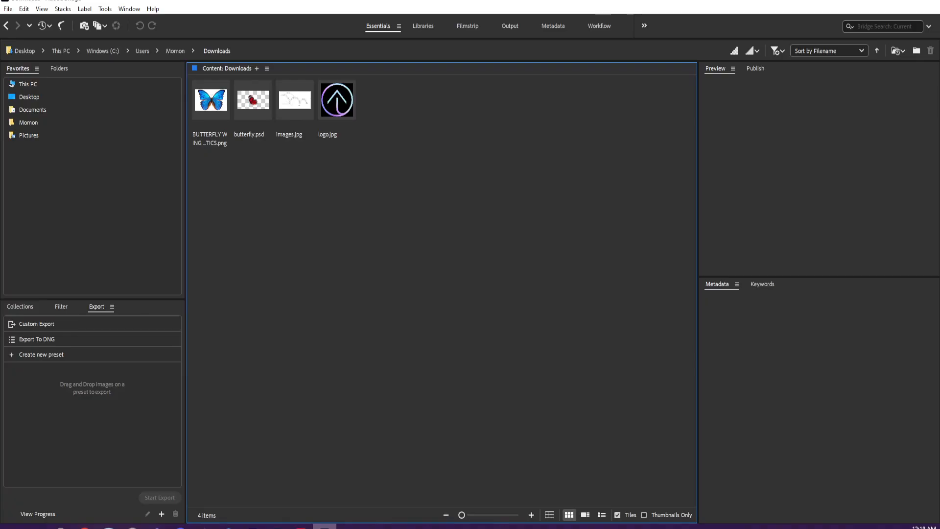
left_click(28, 97)
left_click(31, 109)
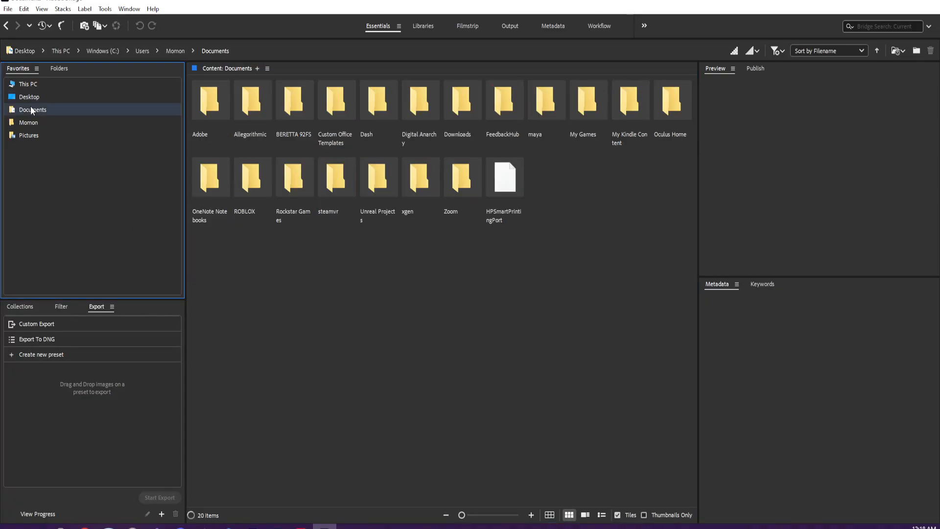
left_click(30, 85)
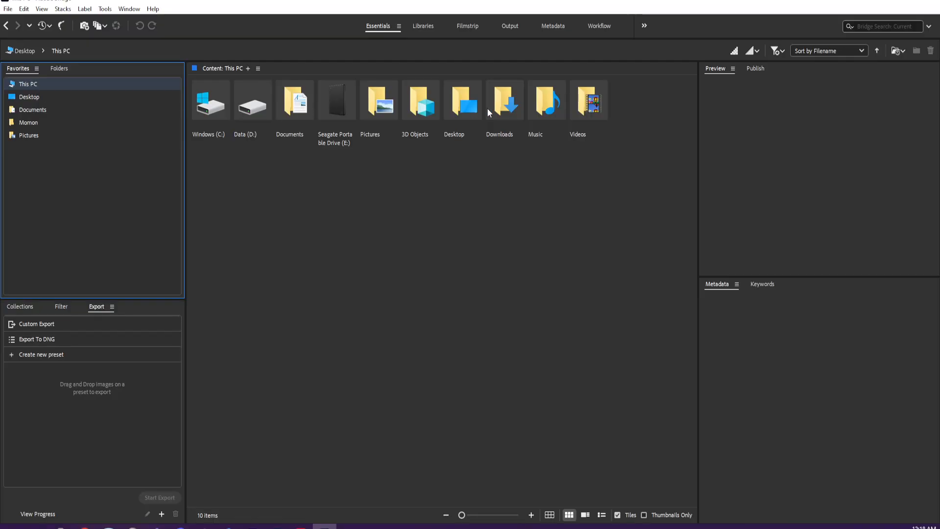
double_click(500, 108)
left_click(214, 104)
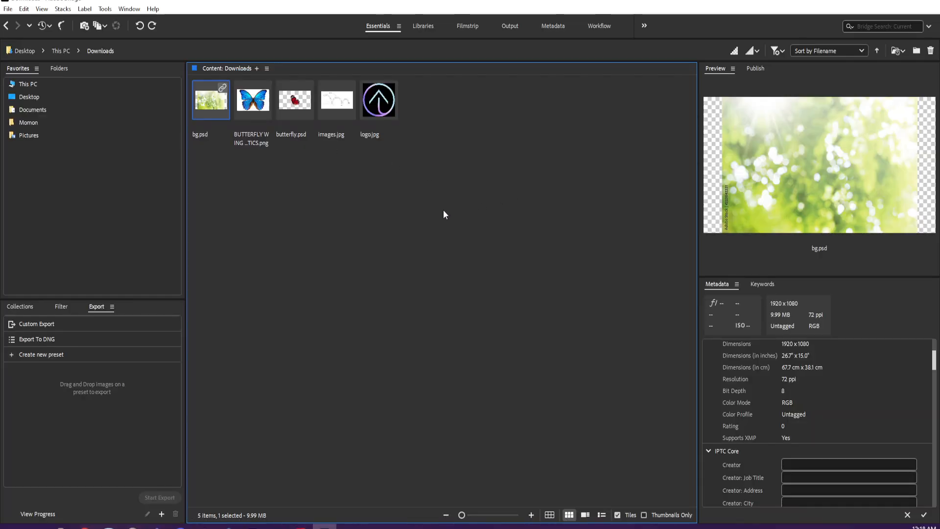
right_click(205, 100)
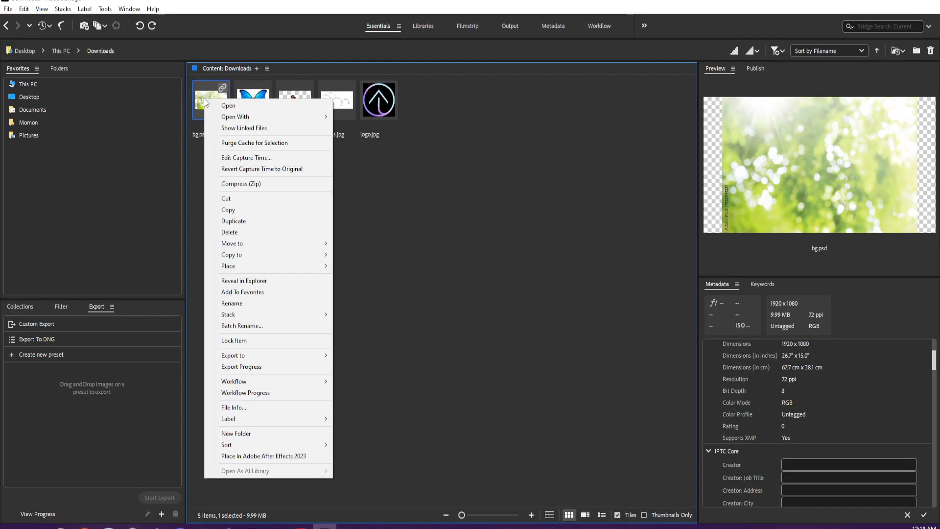
left_click(203, 98)
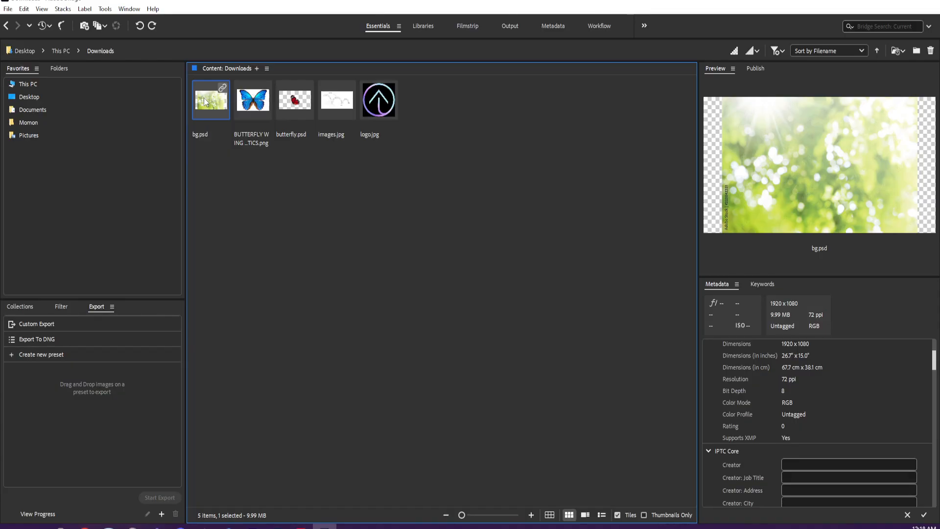
- Return to the butterfly composition in After Effects and minimize the browser window covering it
left_click(252, 527)
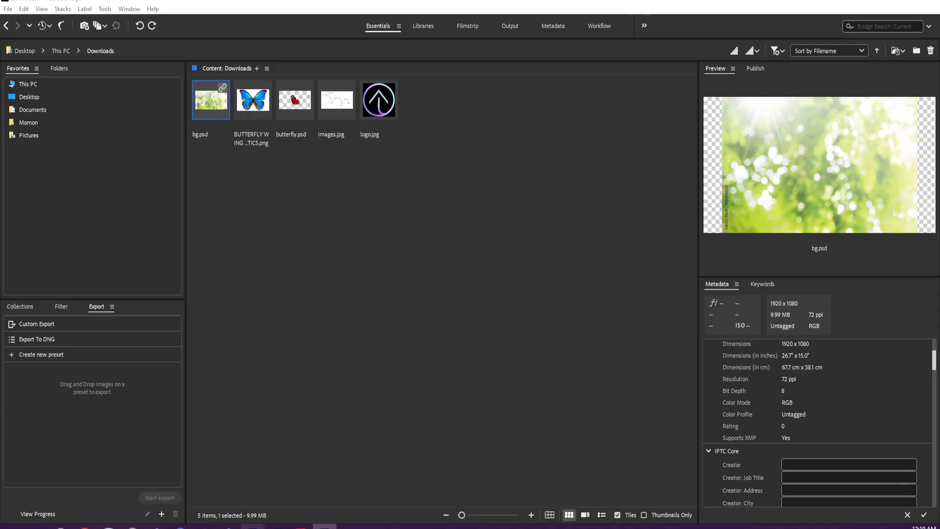
left_click(302, 466)
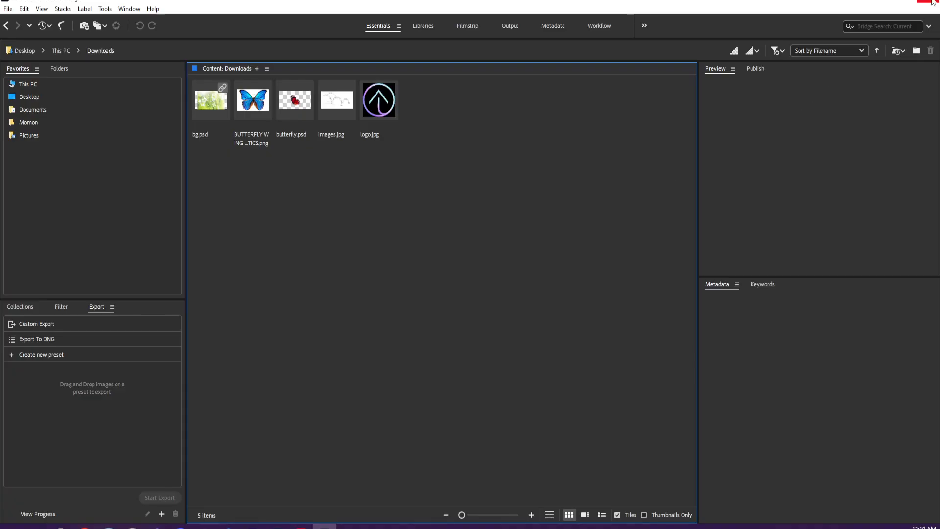
left_click(252, 526)
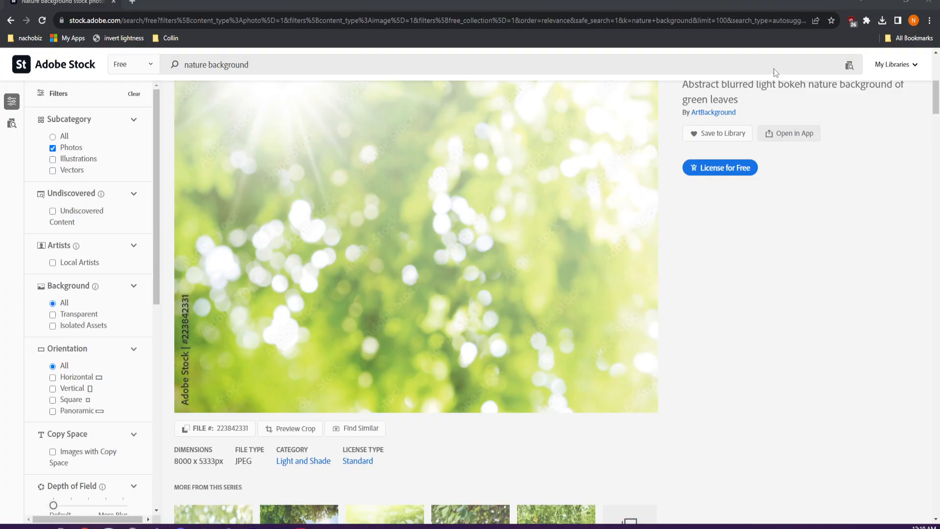
left_click_drag(768, 5, 695, 407)
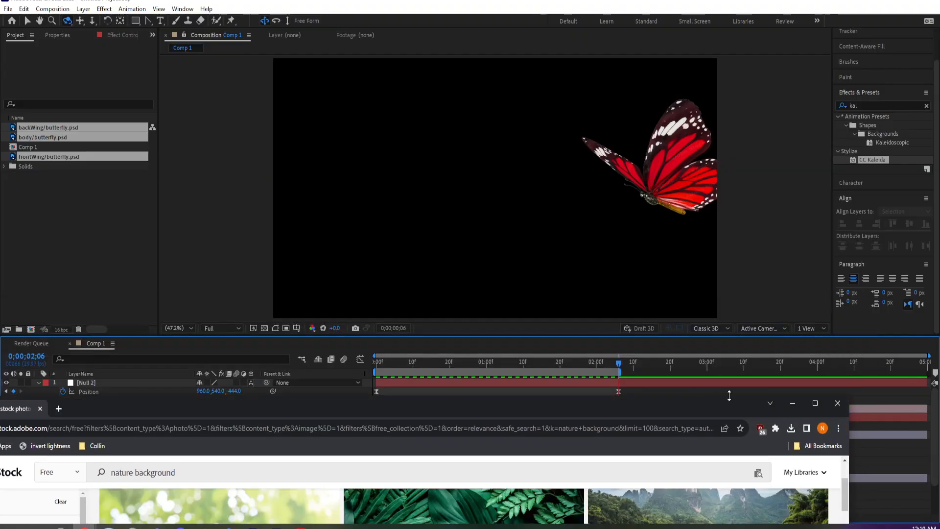
left_click(792, 403)
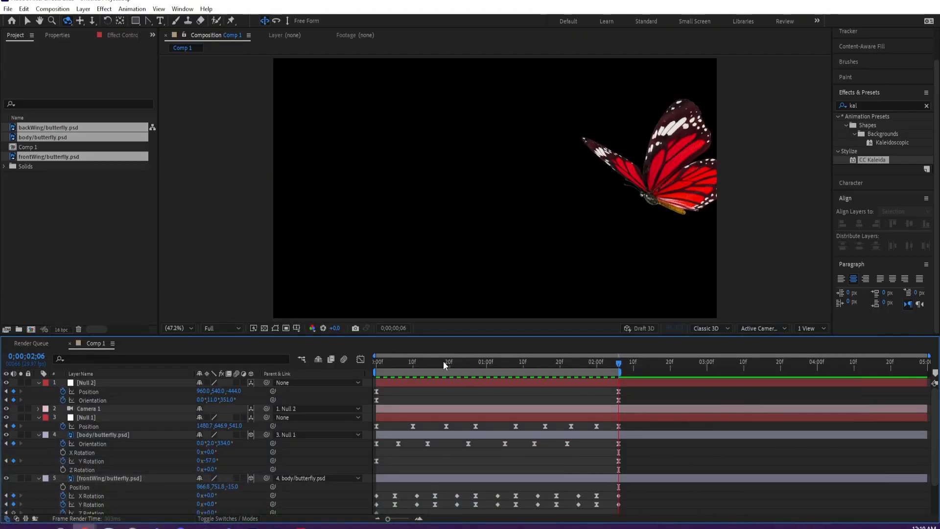